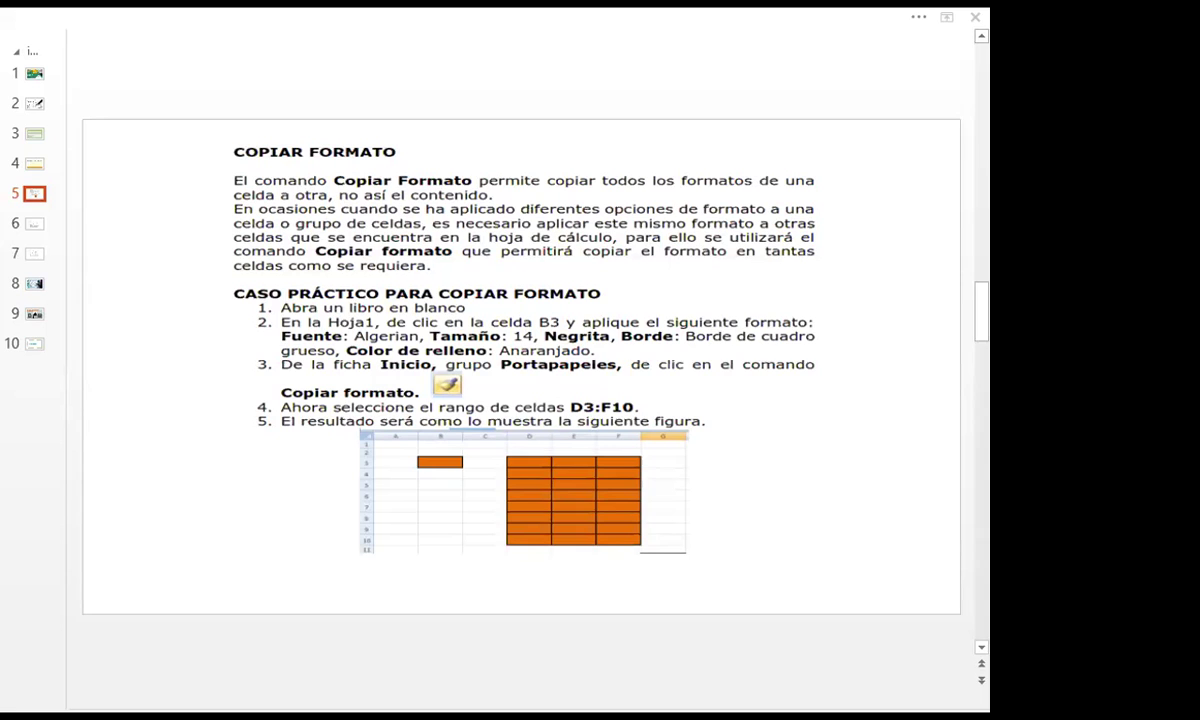
Switch to the Excel workbook and check the formatting of the orange cell C3 on the COPIAR FORMATO sheet.
{"action": "key", "text": "alt+Tab"}
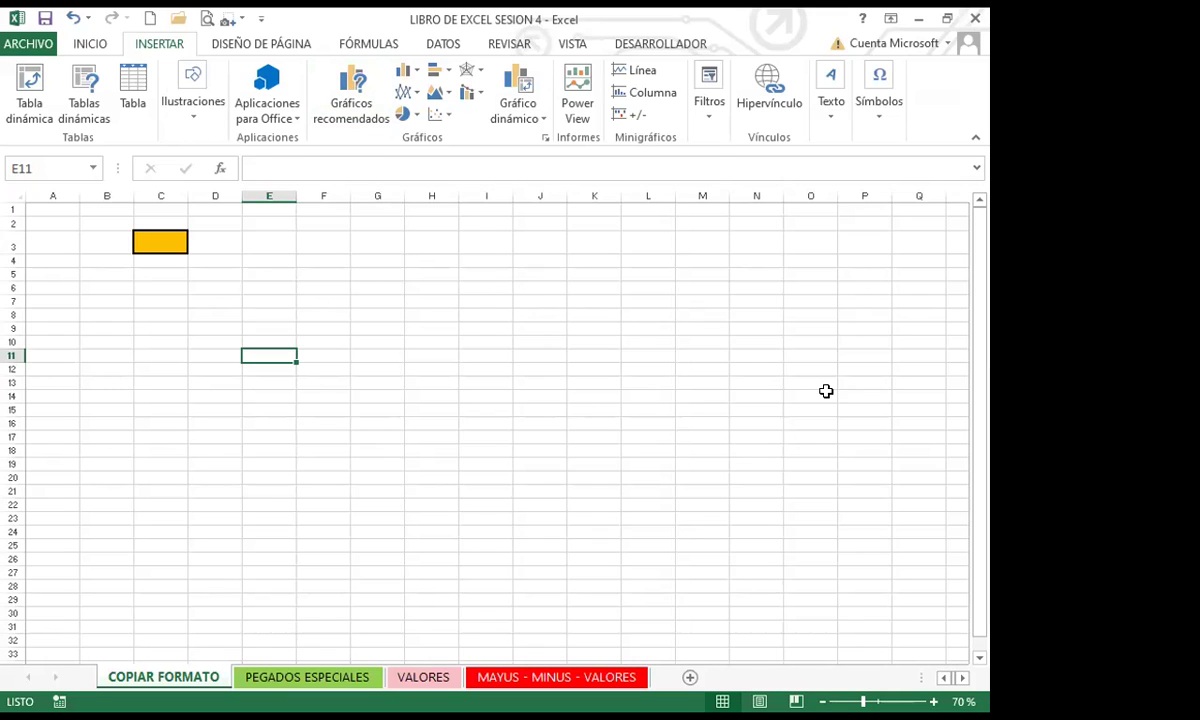
{"action": "left_click", "coordinate": [88, 46]}
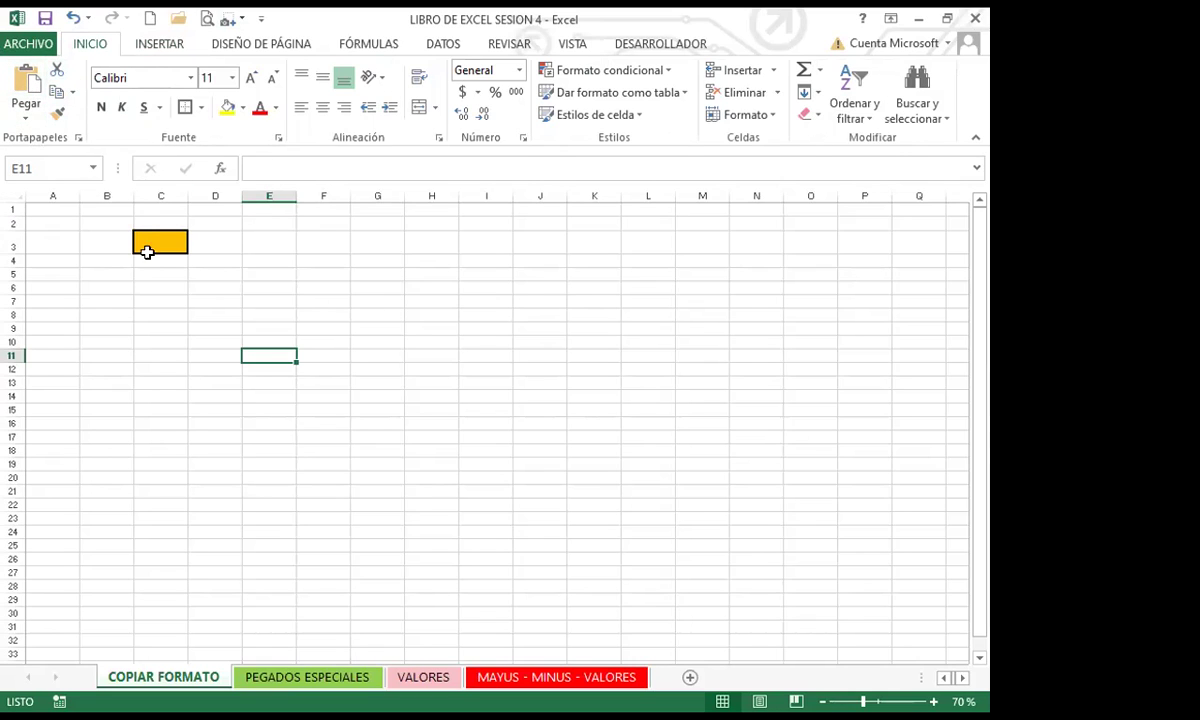
{"action": "left_click", "coordinate": [269, 258]}
{"action": "right_click", "coordinate": [271, 262]}
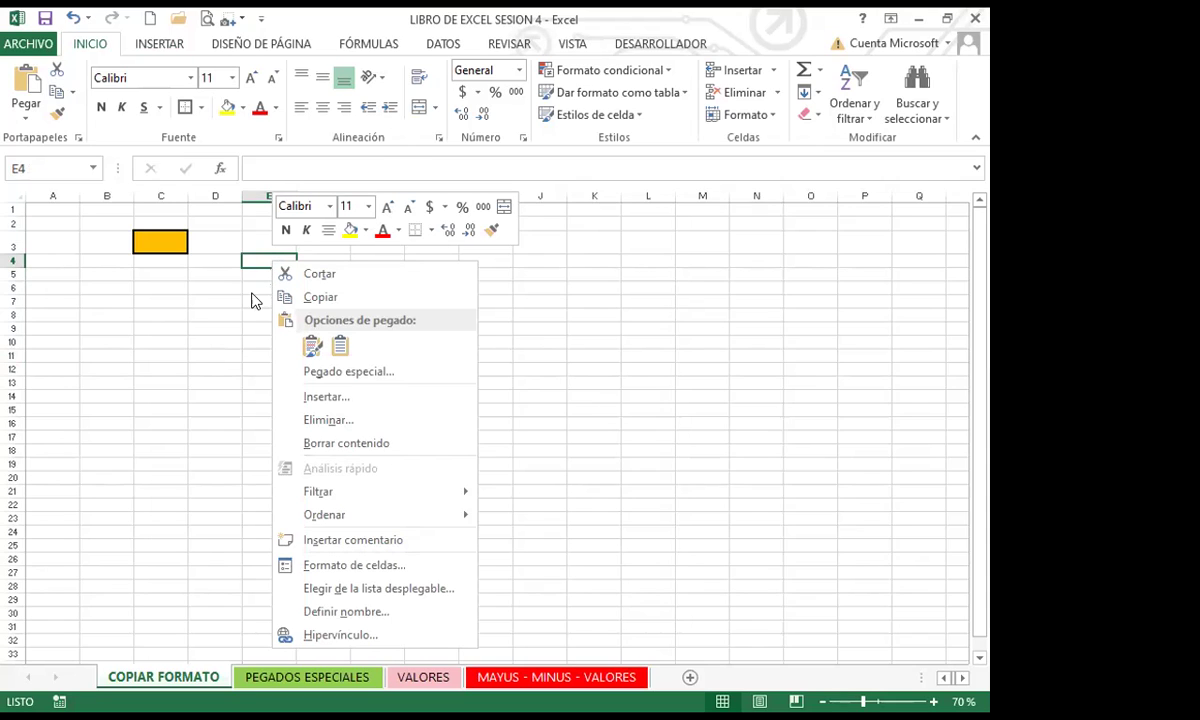
{"action": "left_click", "coordinate": [171, 256]}
{"action": "left_click", "coordinate": [160, 240]}
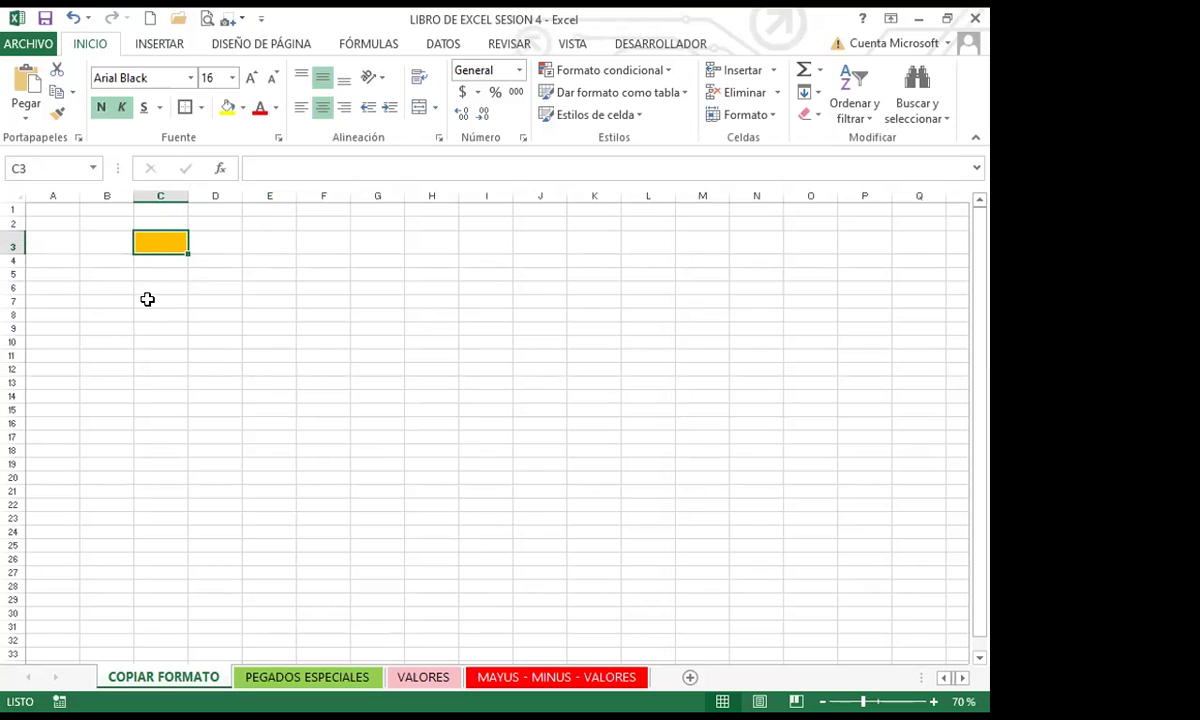
Format cell E3 with bold and italic, the Algerian font and size 14.
{"action": "left_click", "coordinate": [265, 243]}
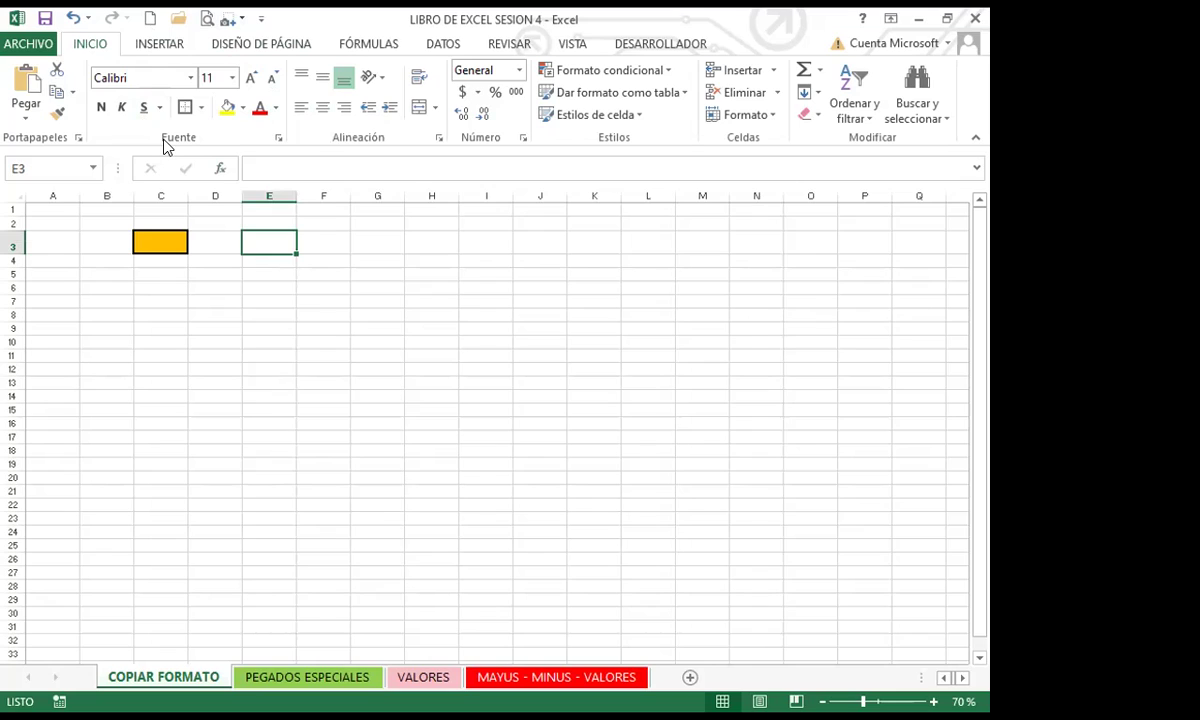
{"action": "left_click", "coordinate": [100, 111]}
{"action": "left_click", "coordinate": [121, 108]}
{"action": "left_click", "coordinate": [190, 77]}
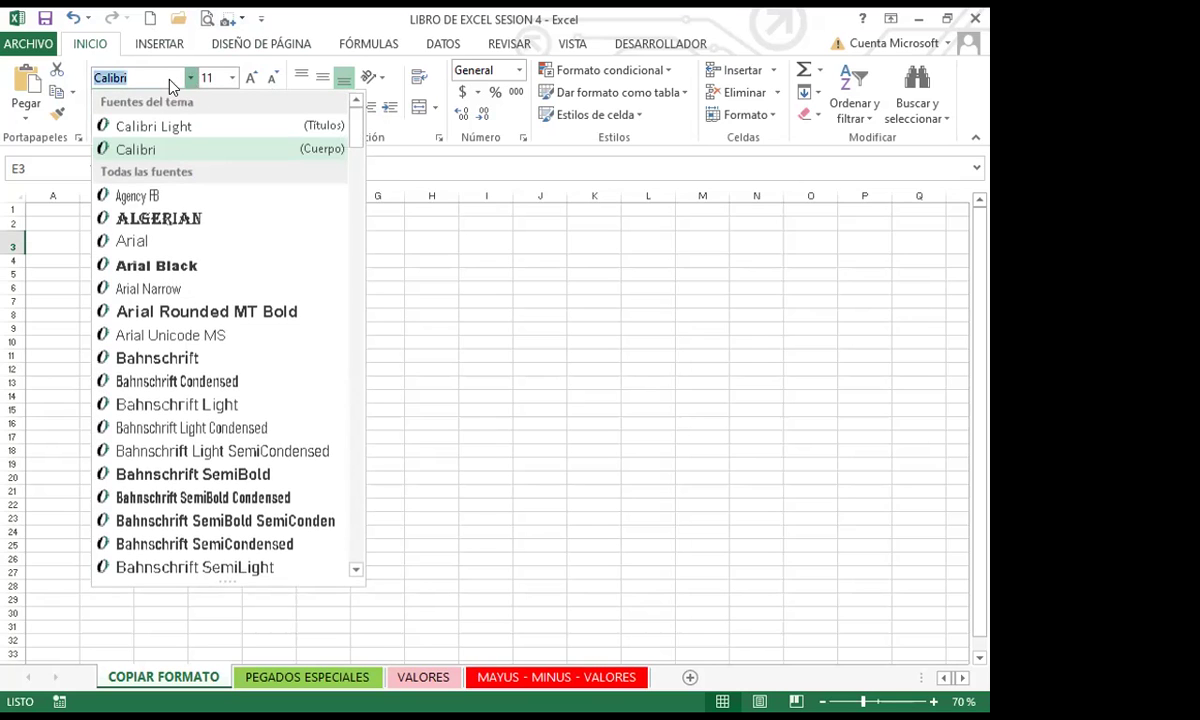
{"action": "left_click", "coordinate": [150, 217]}
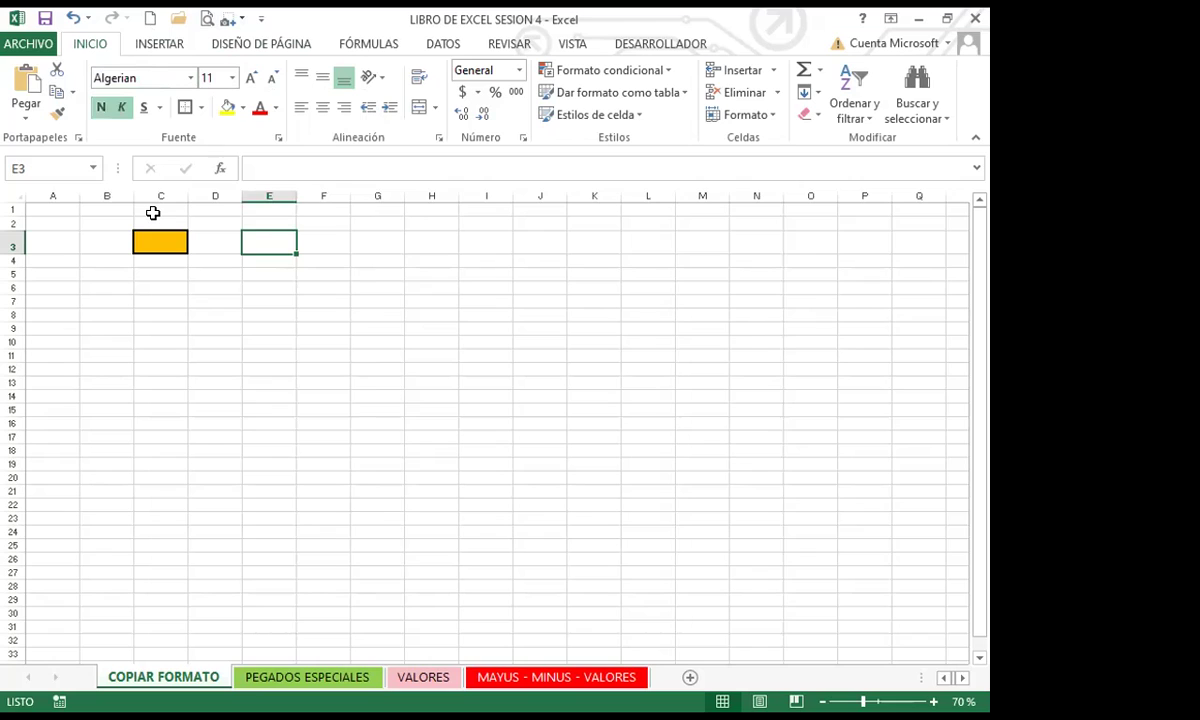
{"action": "left_click", "coordinate": [232, 77]}
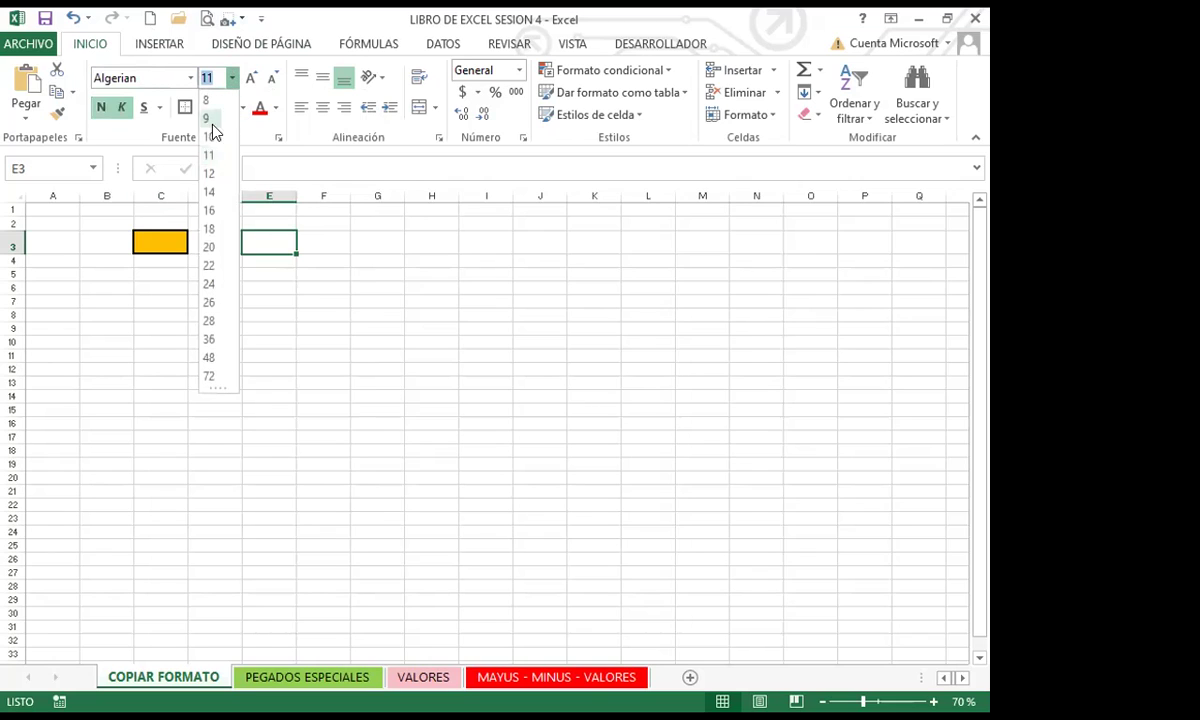
{"action": "left_click", "coordinate": [209, 192]}
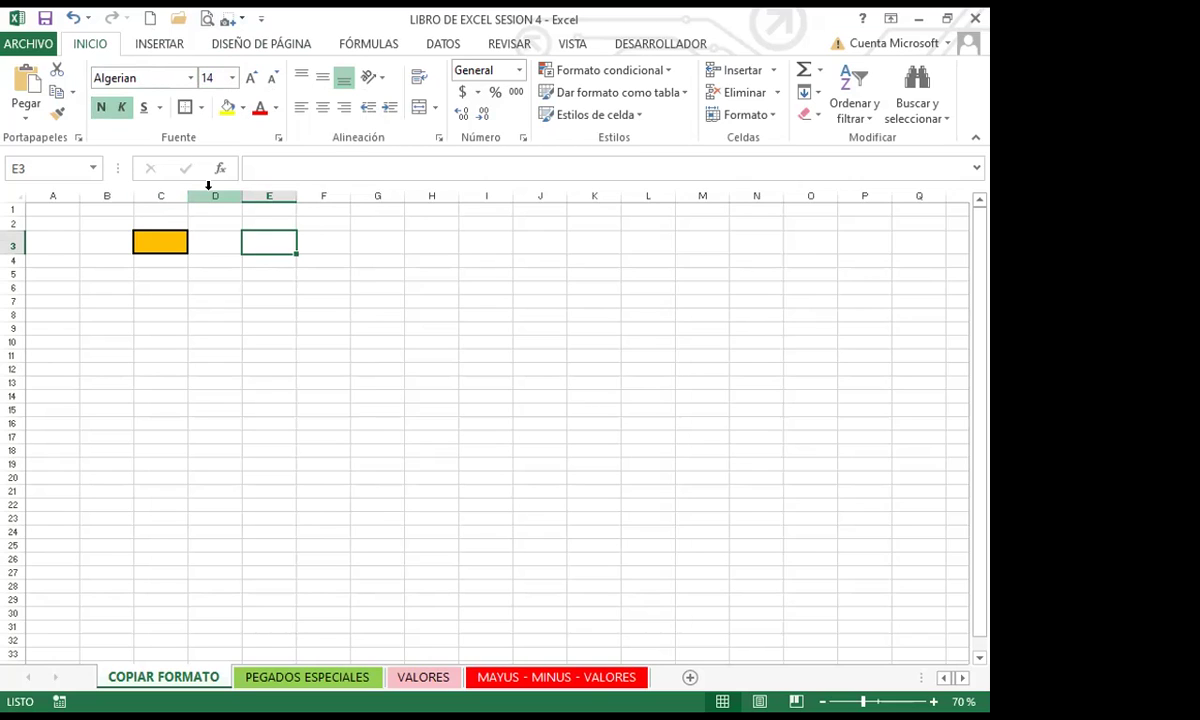
Fill cell E3 with standard red and set its font colour to a dark blue-grey theme shade.
{"action": "left_click", "coordinate": [242, 110]}
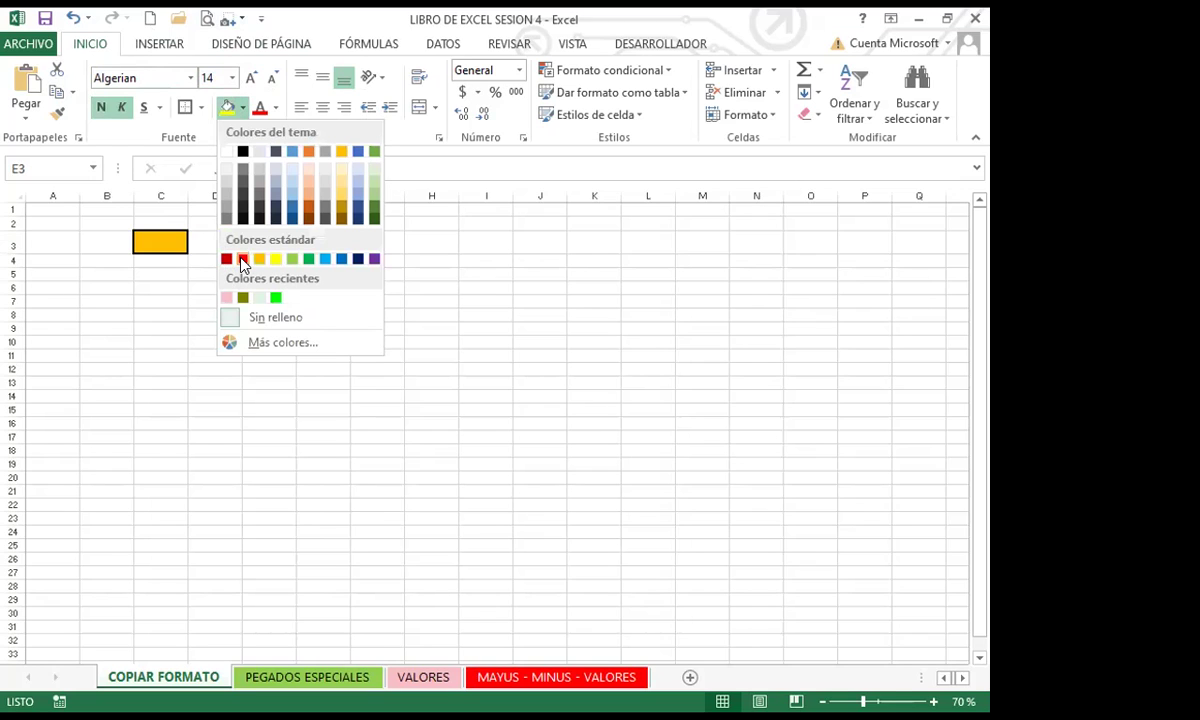
{"action": "left_click", "coordinate": [242, 260]}
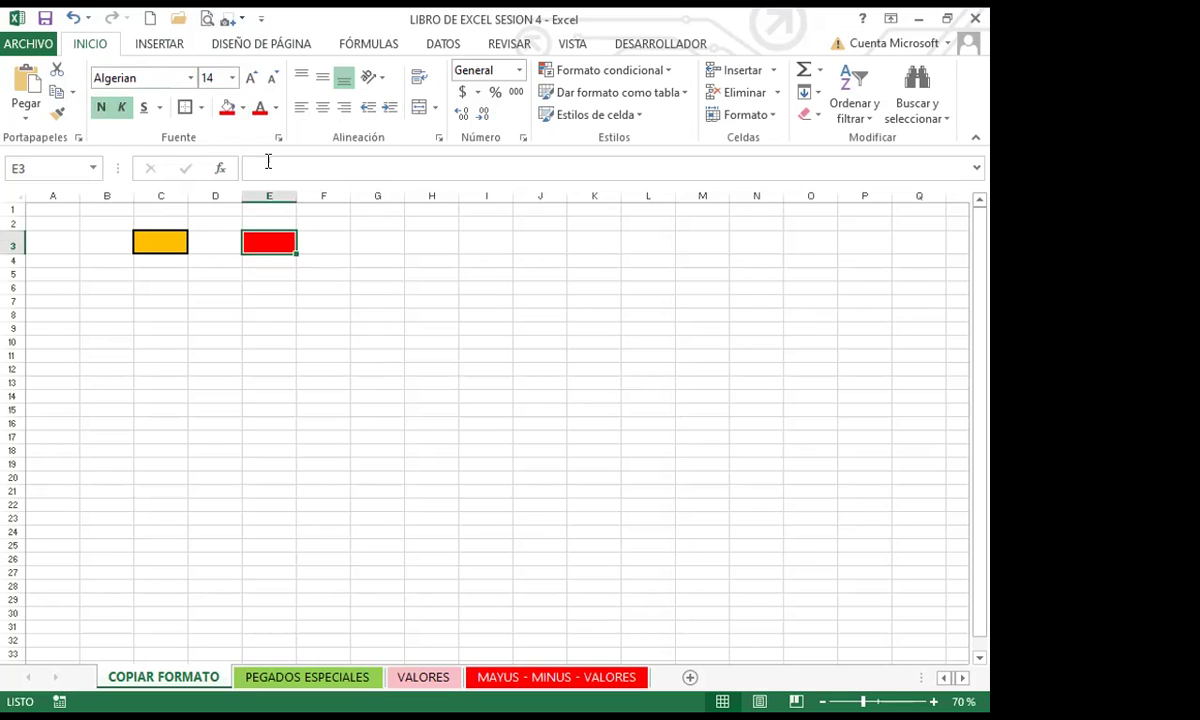
{"action": "left_click", "coordinate": [276, 108]}
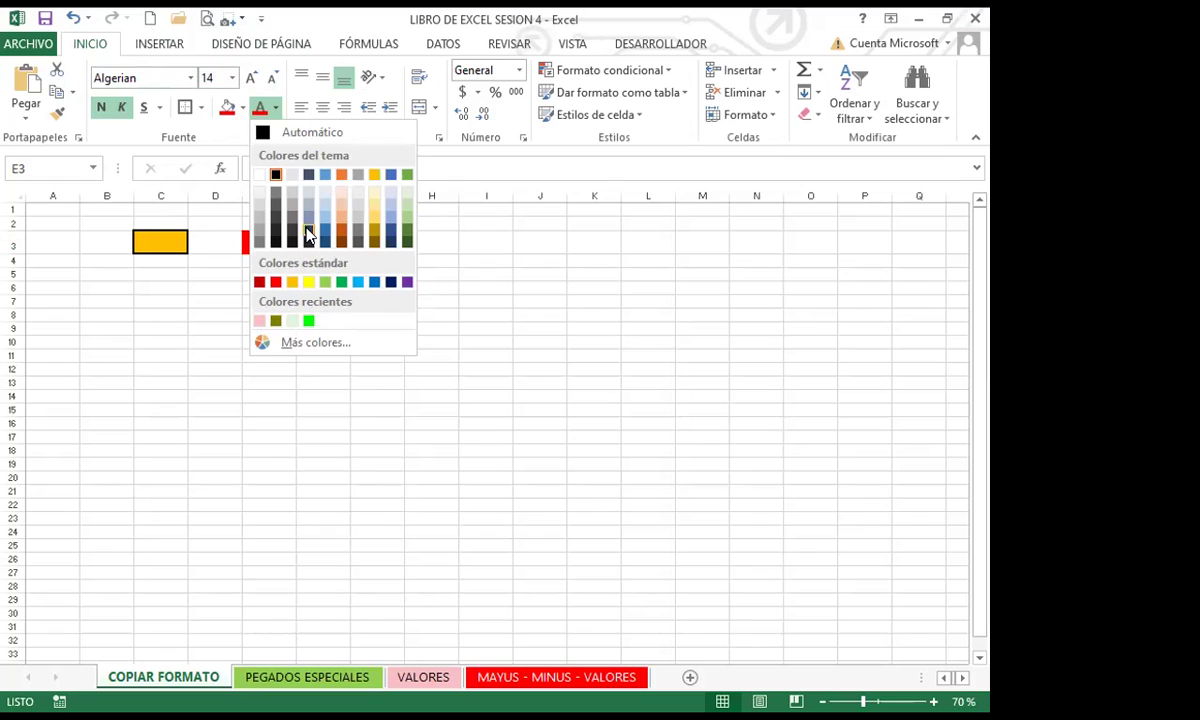
{"action": "left_click", "coordinate": [220, 282]}
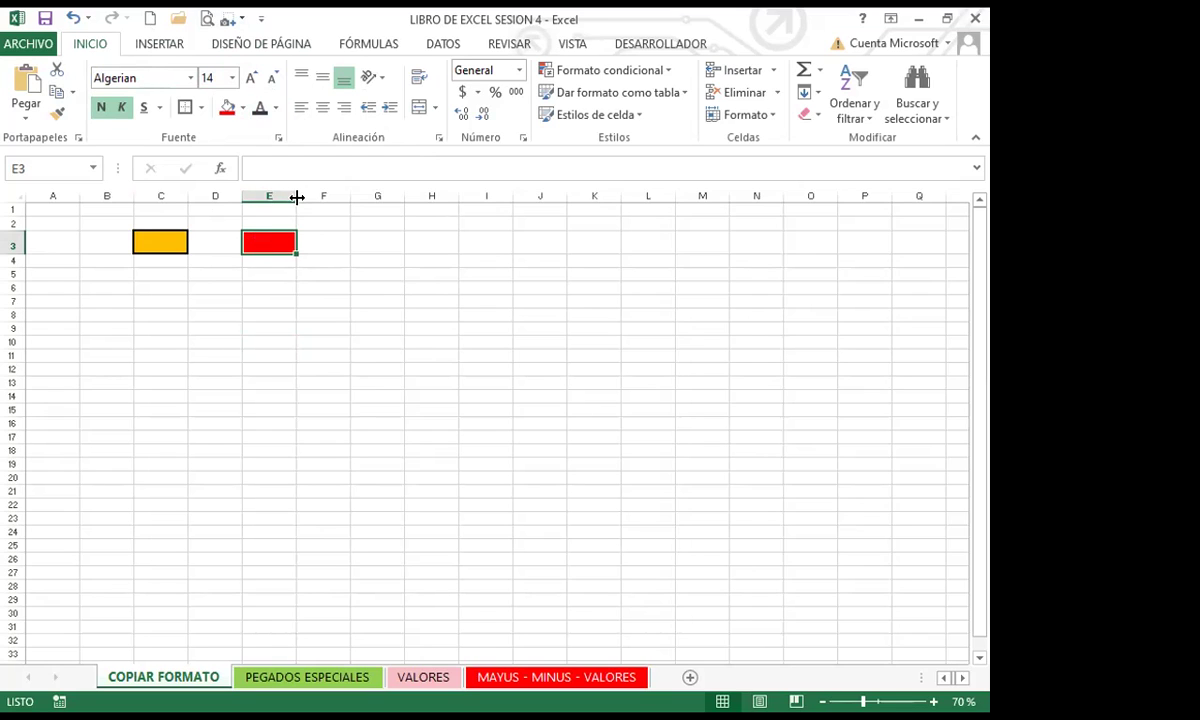
Enlarge column E and row 3, and enter a person's first name in cell E3.
{"action": "left_click_drag", "start_coordinate": [293, 196], "coordinate": [366, 195]}
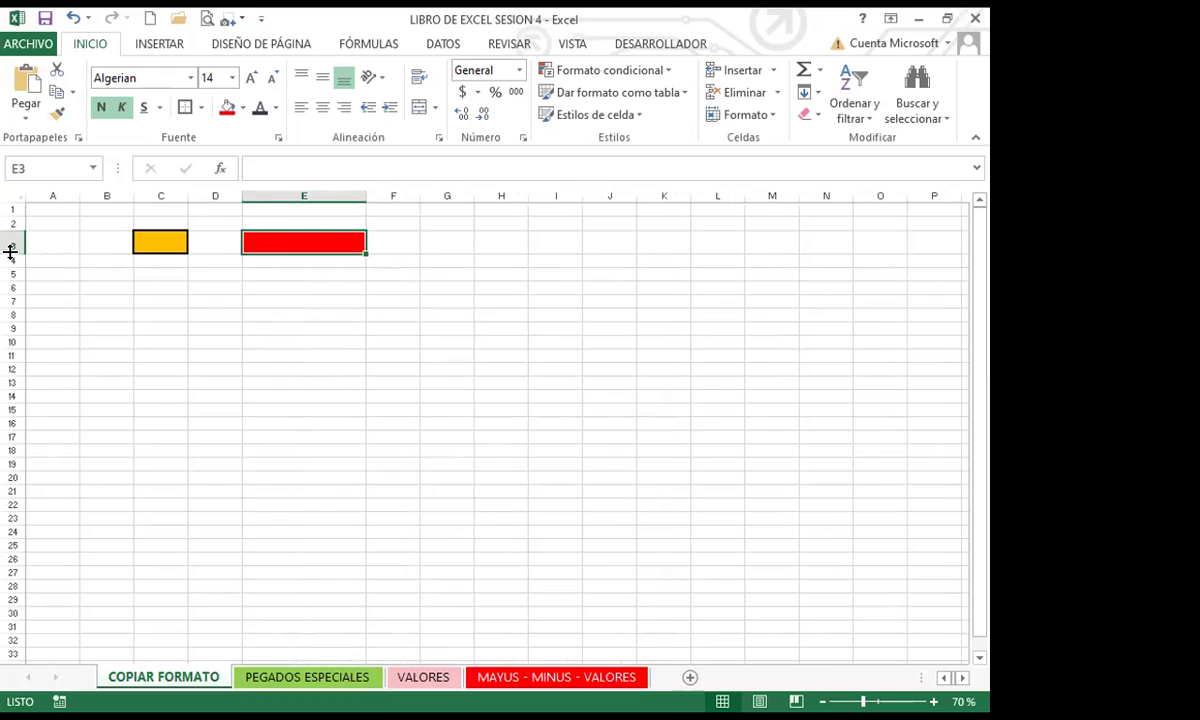
{"action": "left_click_drag", "start_coordinate": [11, 251], "coordinate": [11, 290]}
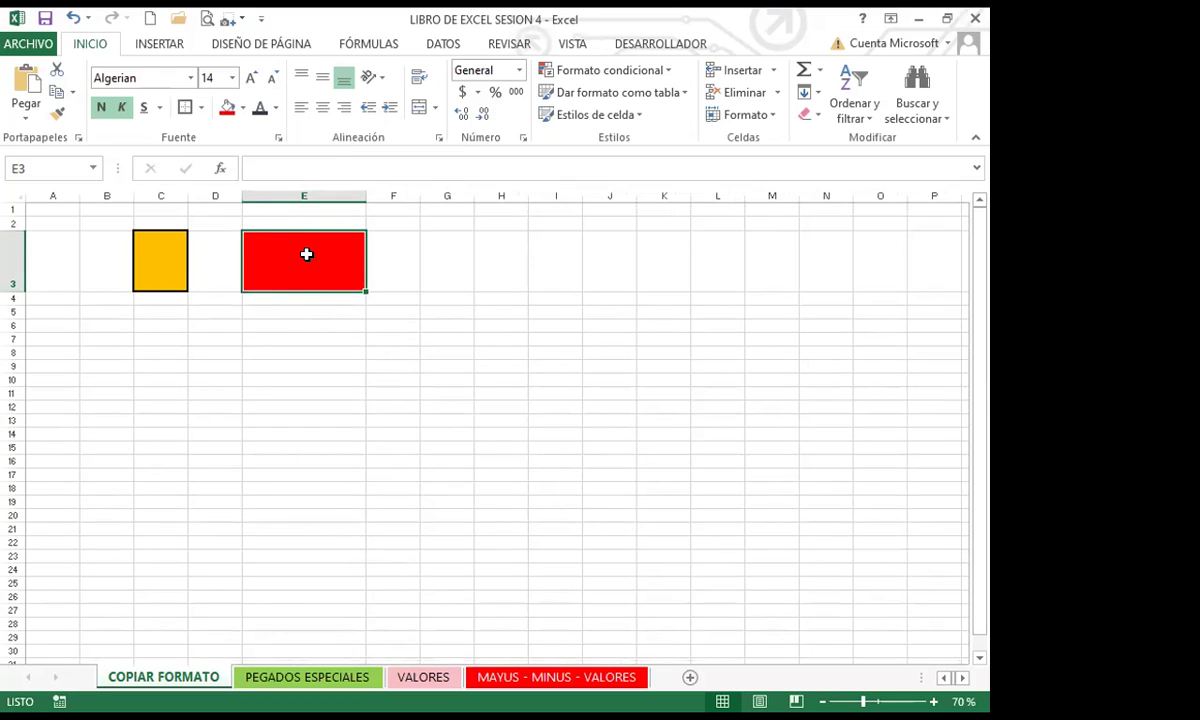
{"action": "type", "text": "vanessa"}
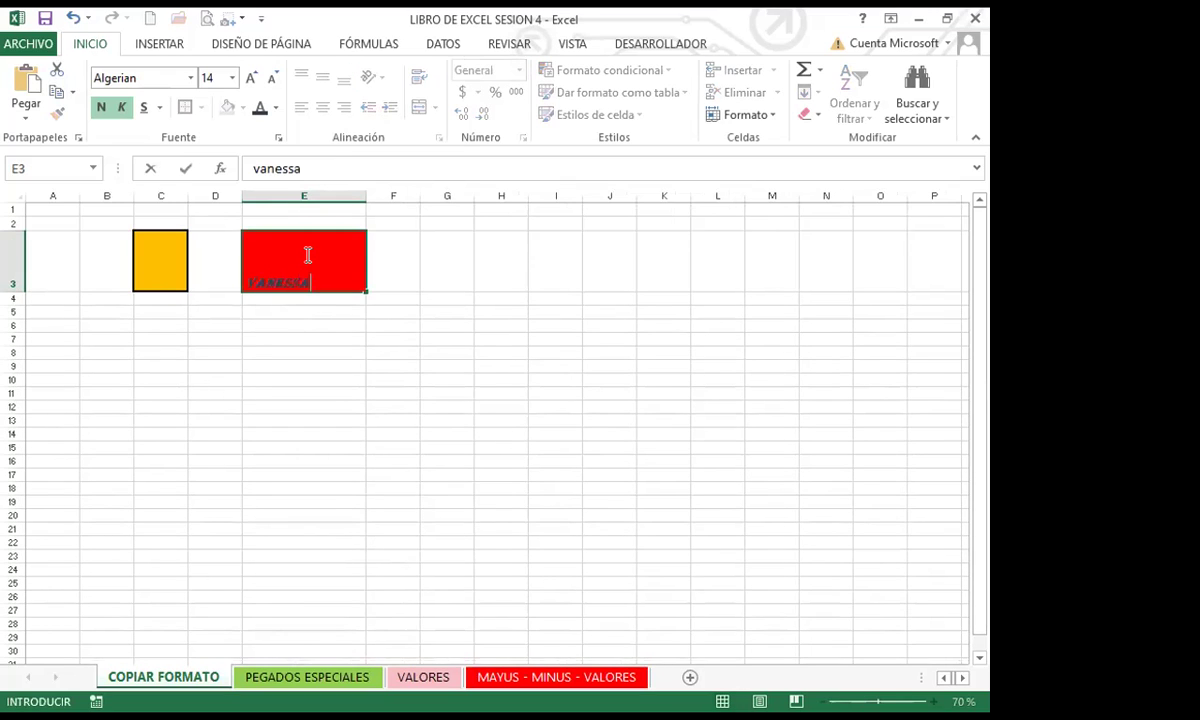
{"action": "left_click", "coordinate": [297, 307]}
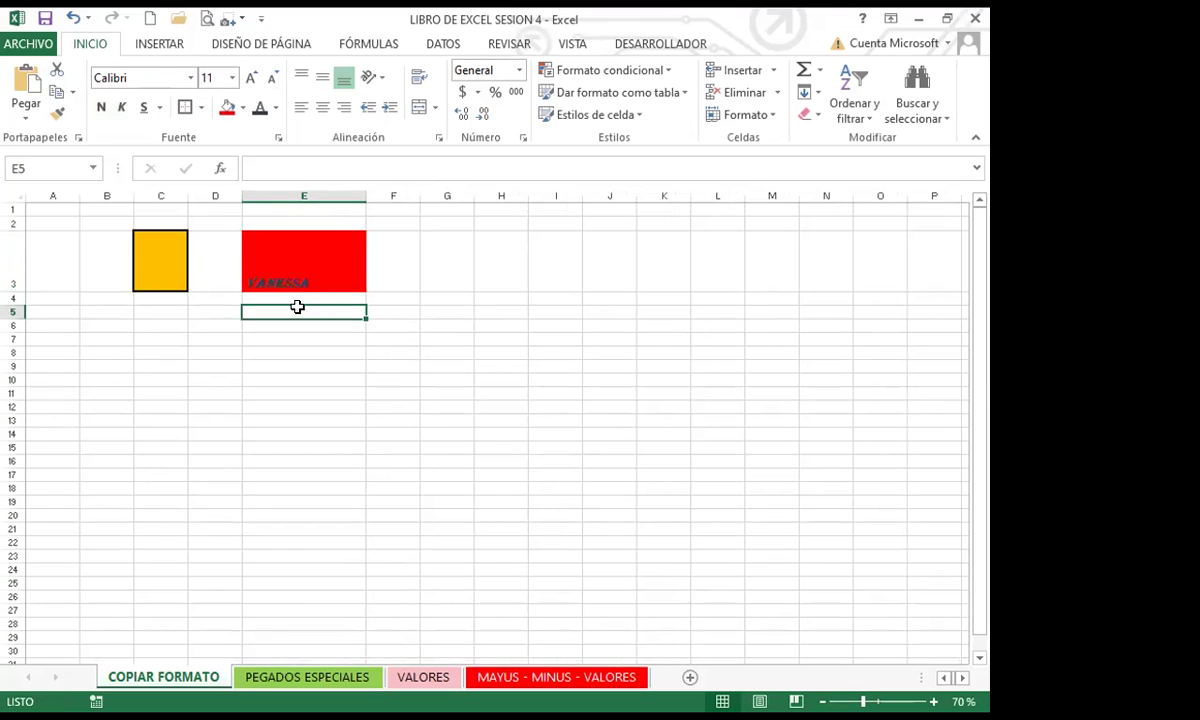
Add a thick box border to cell E3 and centre its content horizontally and vertically.
{"action": "left_click", "coordinate": [287, 257]}
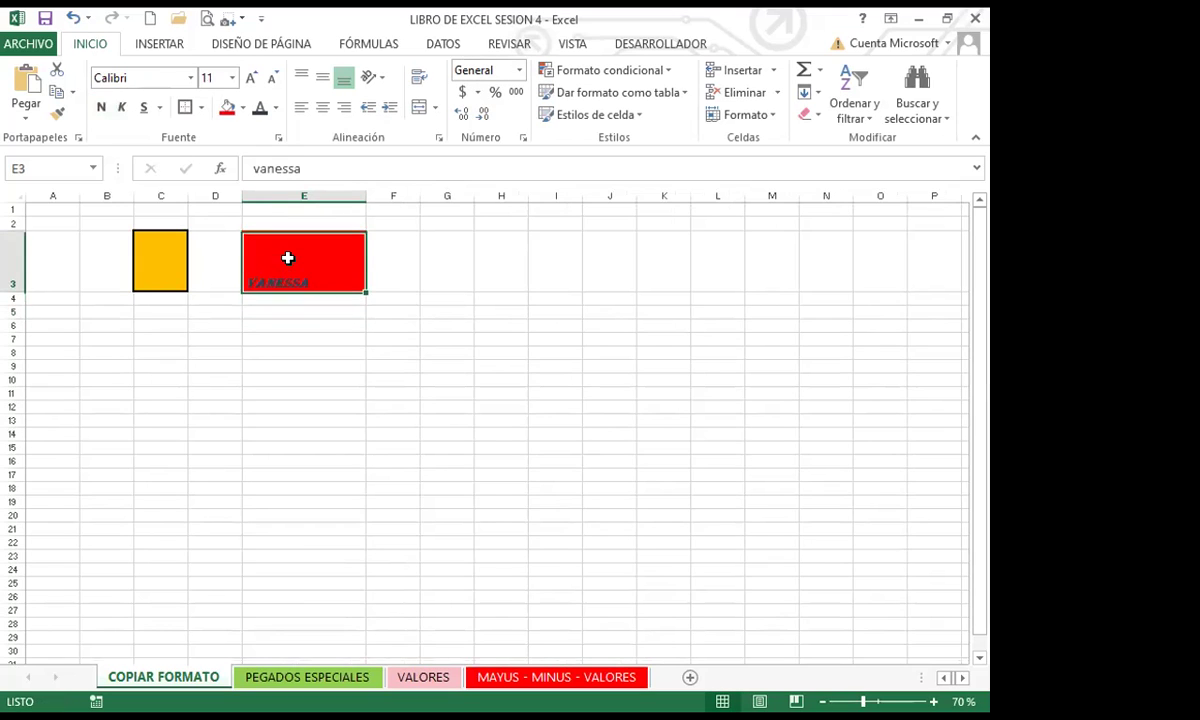
{"action": "left_click", "coordinate": [203, 107]}
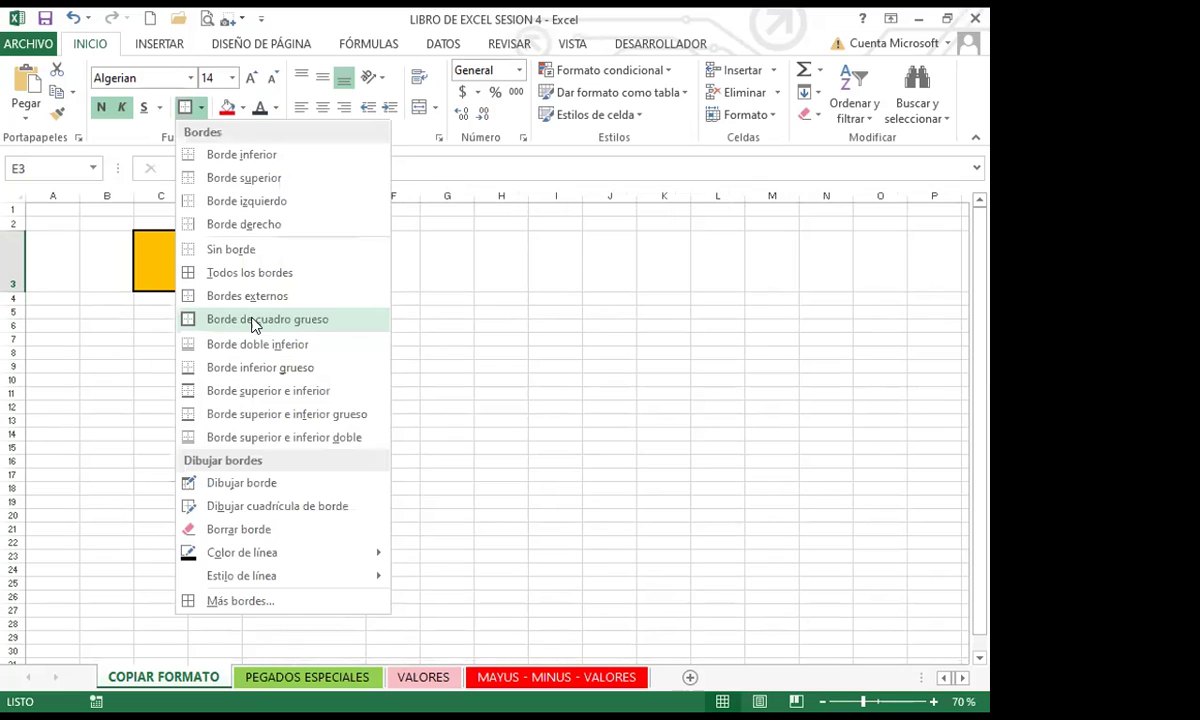
{"action": "left_click", "coordinate": [228, 224]}
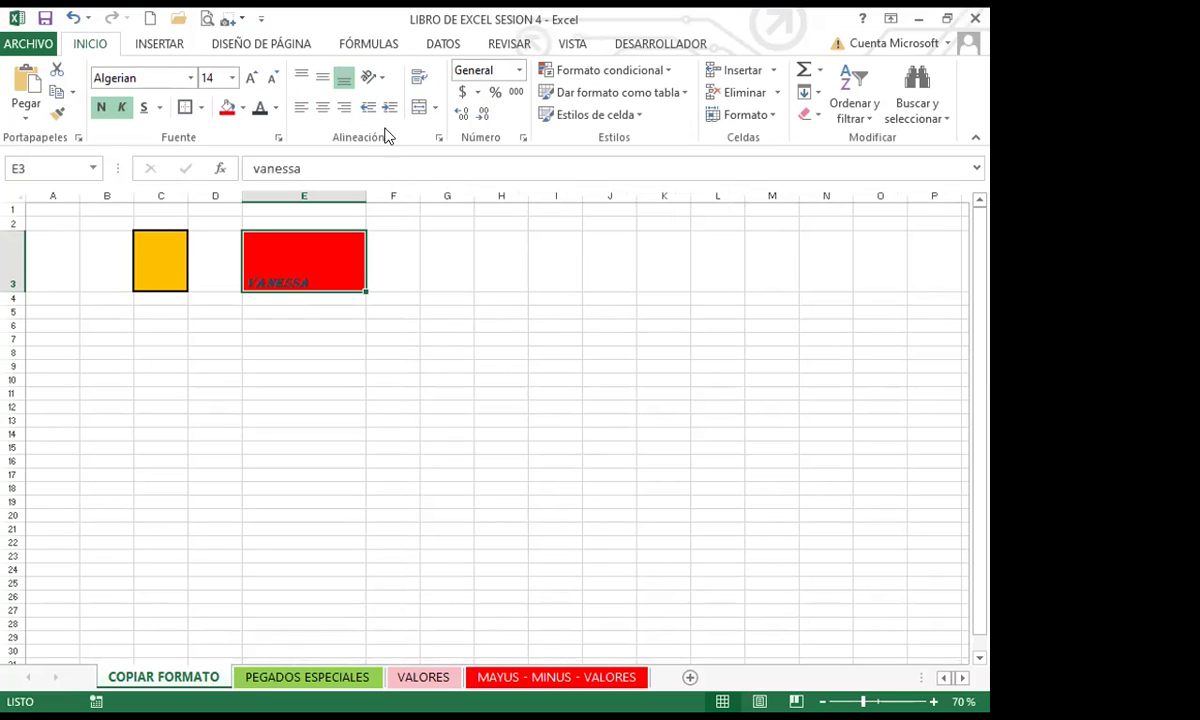
{"action": "left_click", "coordinate": [322, 107]}
{"action": "left_click", "coordinate": [322, 78]}
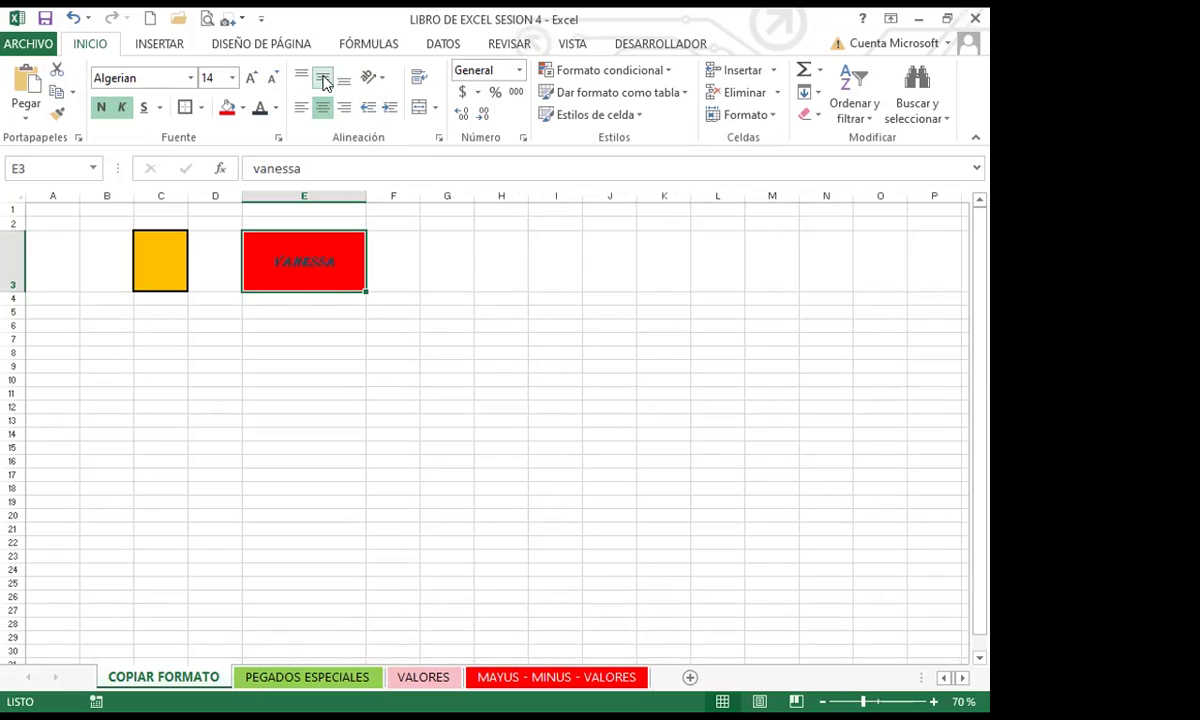
{"action": "left_click", "coordinate": [313, 310]}
Copy the formatting of the red cell E3 onto cell E12 with Format Painter.
{"action": "left_click", "coordinate": [308, 275]}
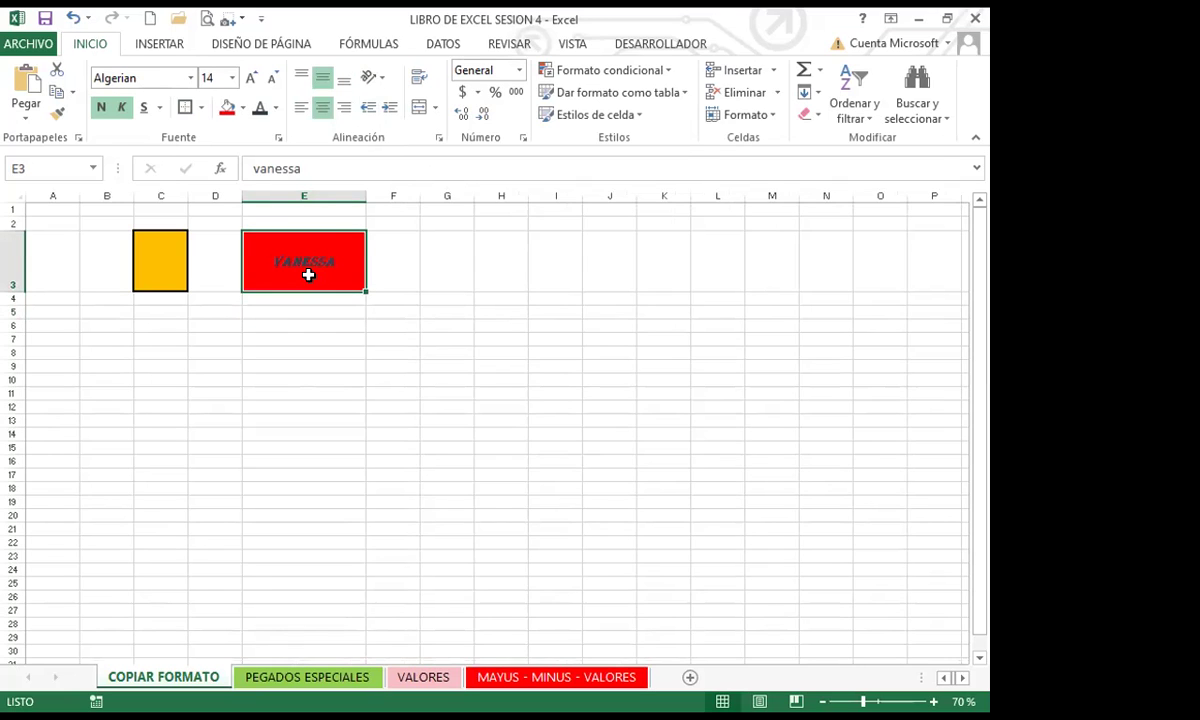
{"action": "left_click", "coordinate": [58, 115]}
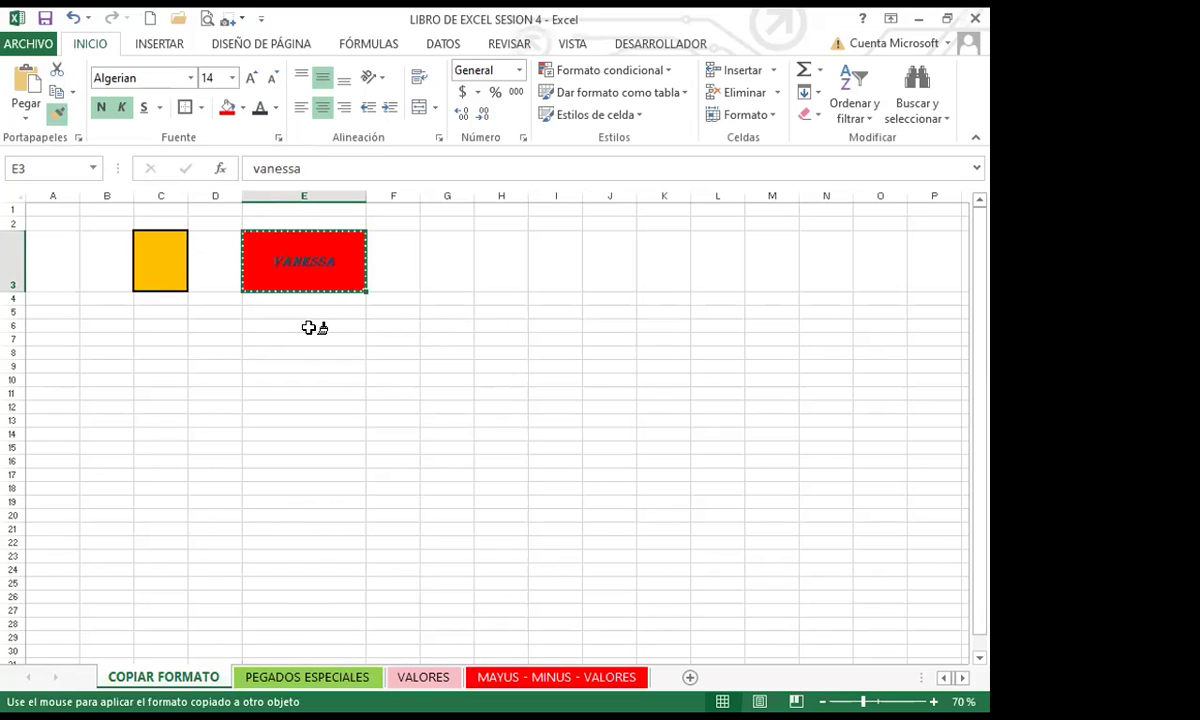
{"action": "left_click", "coordinate": [310, 410]}
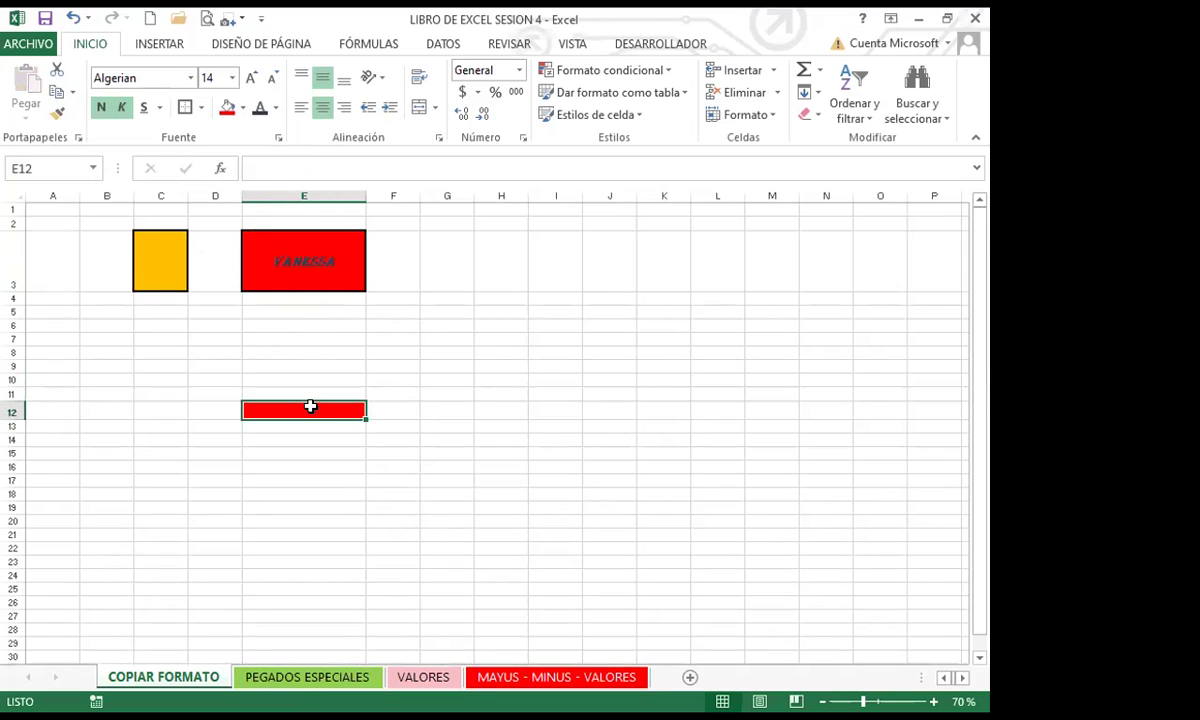
{"action": "left_click", "coordinate": [254, 455]}
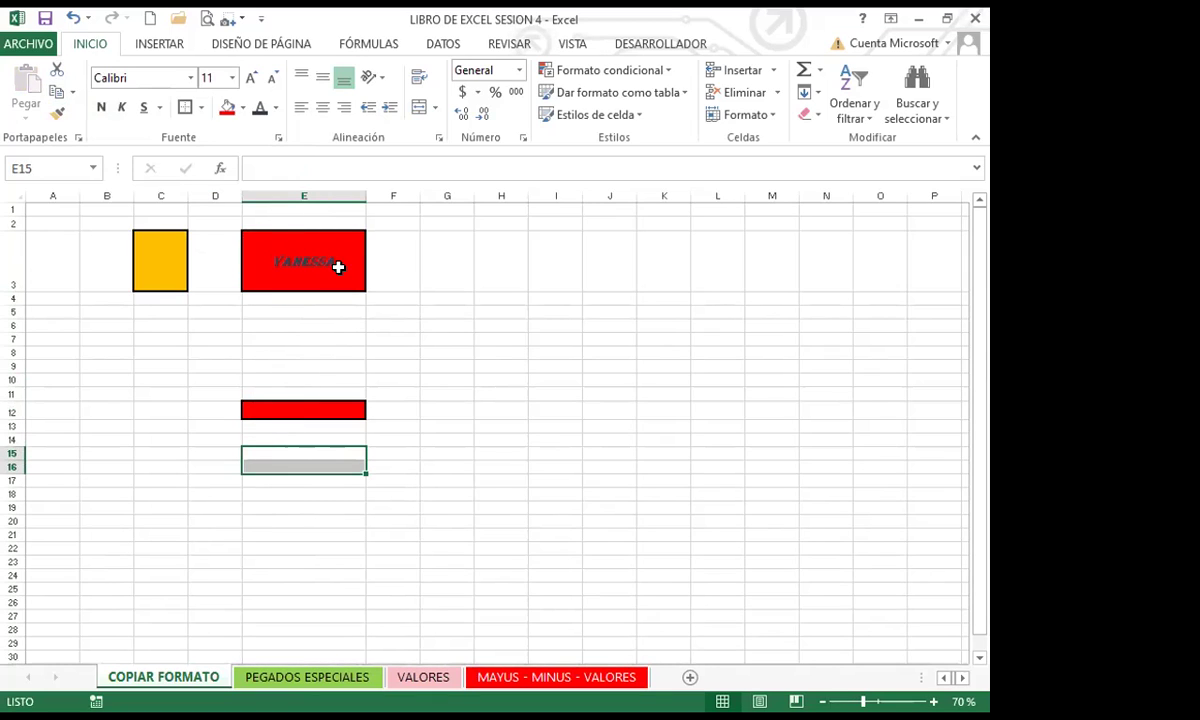
Enter "hola" in cell E12 and check the alignment it took from the copied format.
{"action": "left_click", "coordinate": [297, 406]}
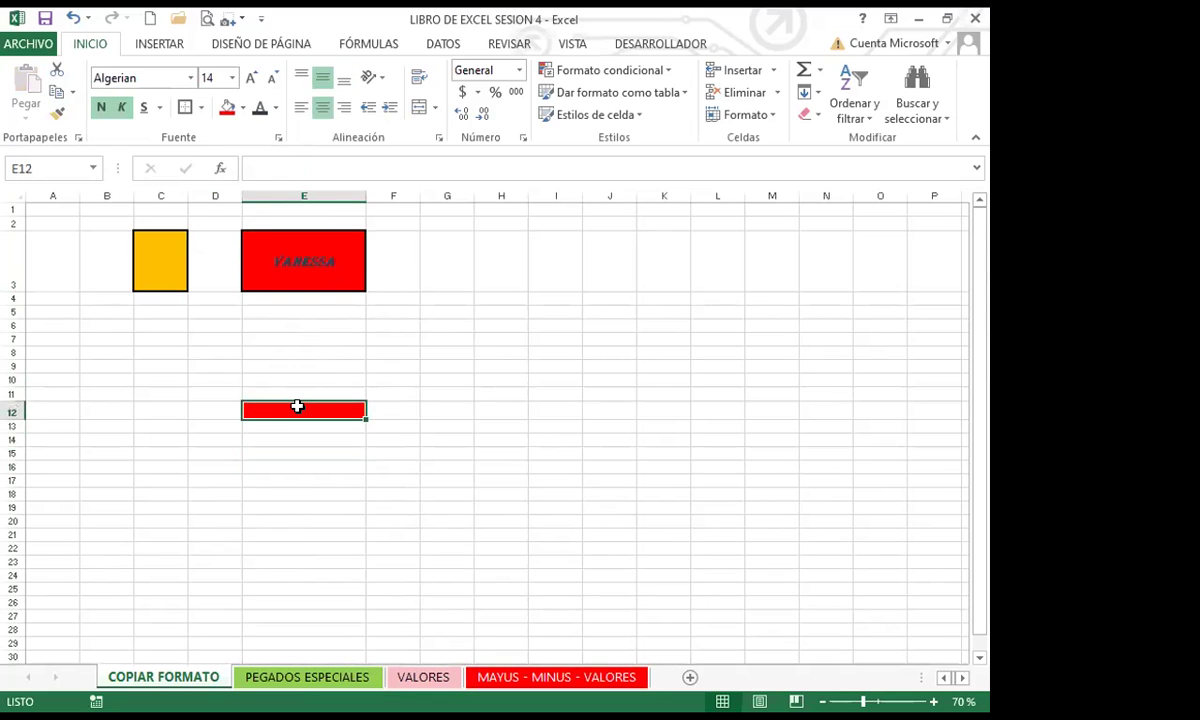
{"action": "type", "text": "hola"}
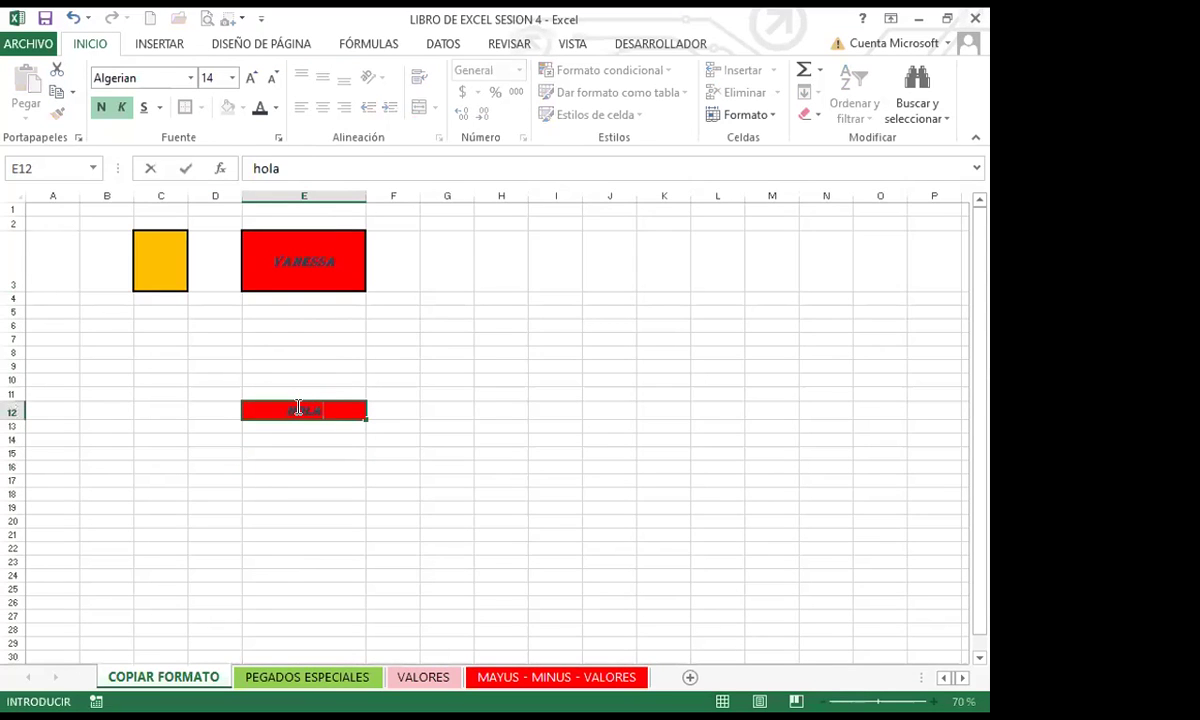
{"action": "key", "text": "Return"}
{"action": "left_click", "coordinate": [297, 406]}
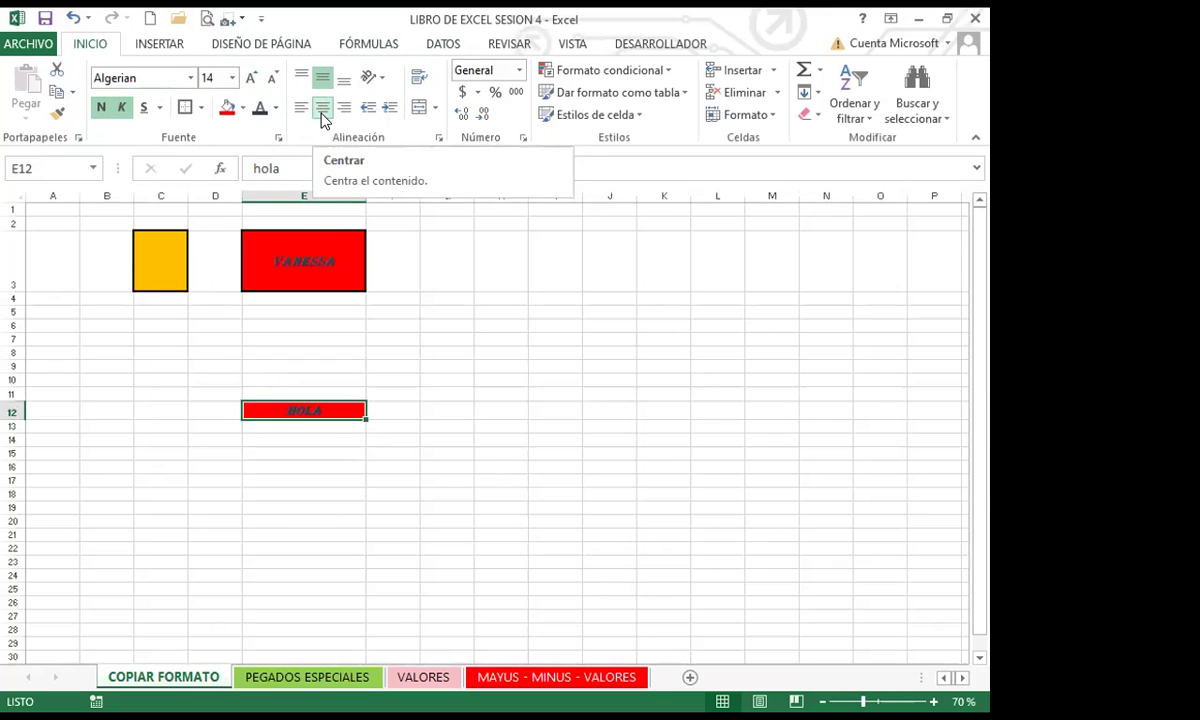
{"action": "left_click", "coordinate": [211, 329]}
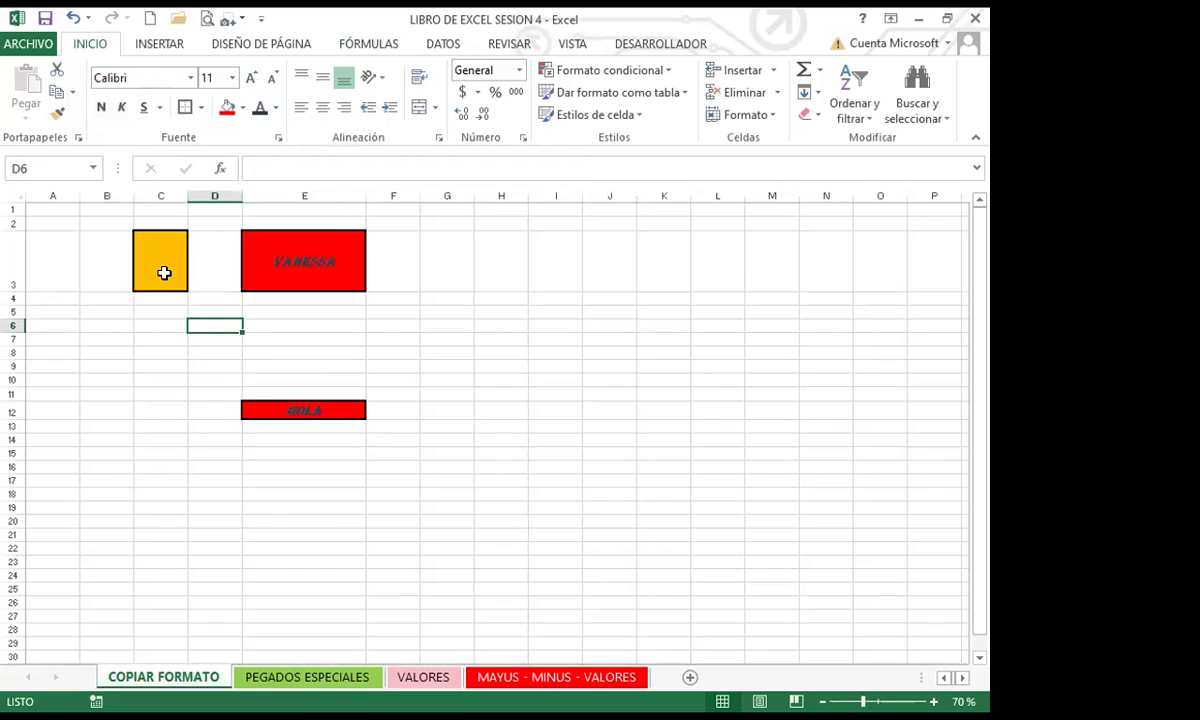
Enter a person's first name in capitals in the orange cell C3 and widen column C to fit it.
{"action": "left_click", "coordinate": [164, 271]}
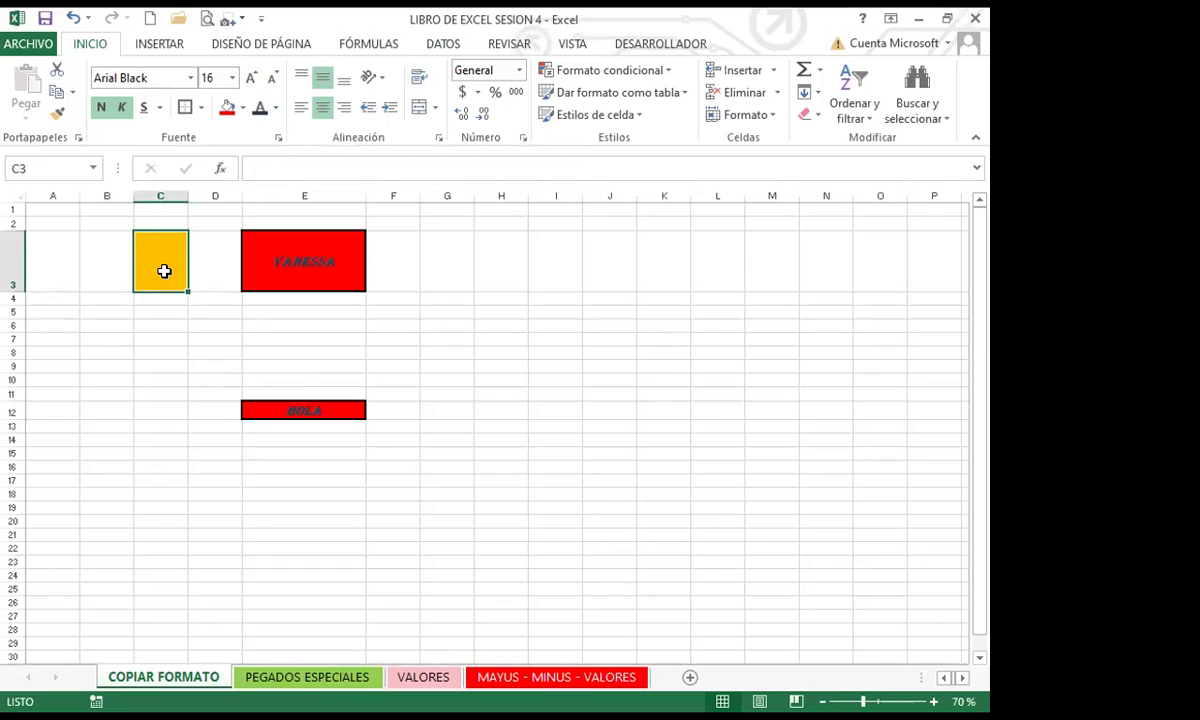
{"action": "type", "text": "astris"}
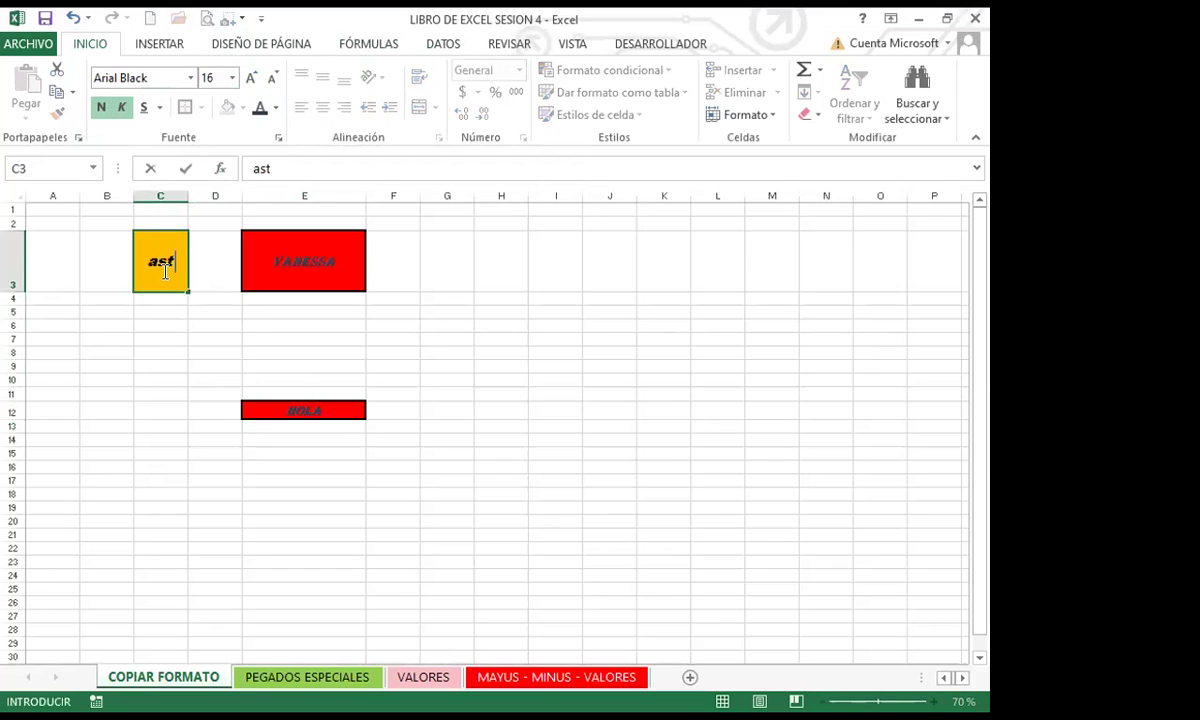
{"action": "key", "text": "BackSpace"}
{"action": "type", "text": "d"}
{"action": "key", "text": "BackSpace"}
{"action": "key", "text": "BackSpace"}
{"action": "key", "text": "BackSpace"}
{"action": "key", "text": "BackSpace"}
{"action": "key", "text": "BackSpace"}
{"action": "key", "text": "BackSpace"}
{"action": "type", "text": "ASTRID"}
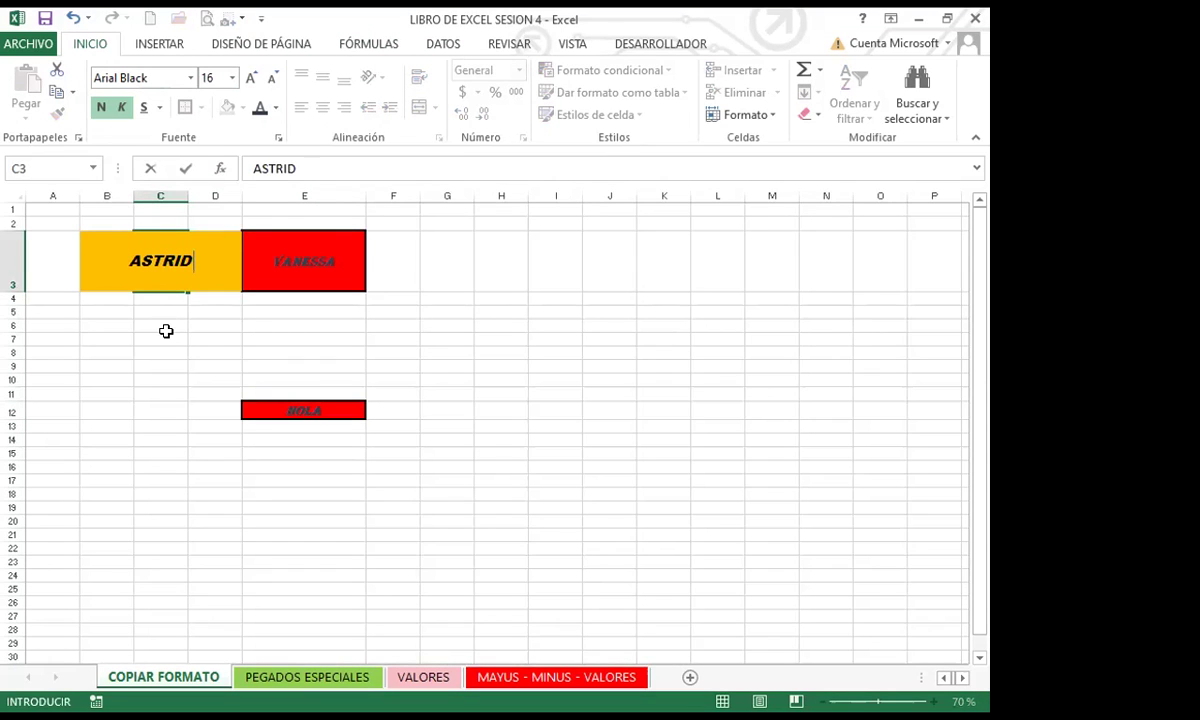
{"action": "key", "text": "Return"}
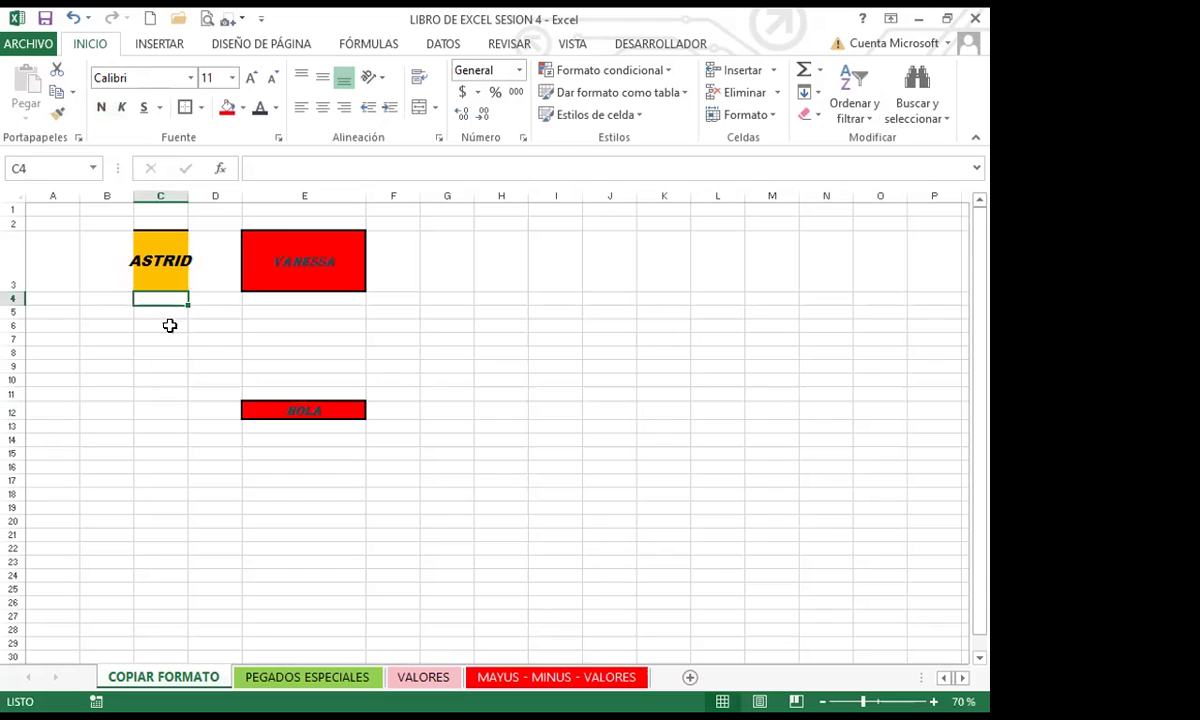
{"action": "double_click", "coordinate": [210, 196]}
Copy the formatting of the orange cell C3 onto cell I3 with Format Painter.
{"action": "left_click", "coordinate": [172, 272]}
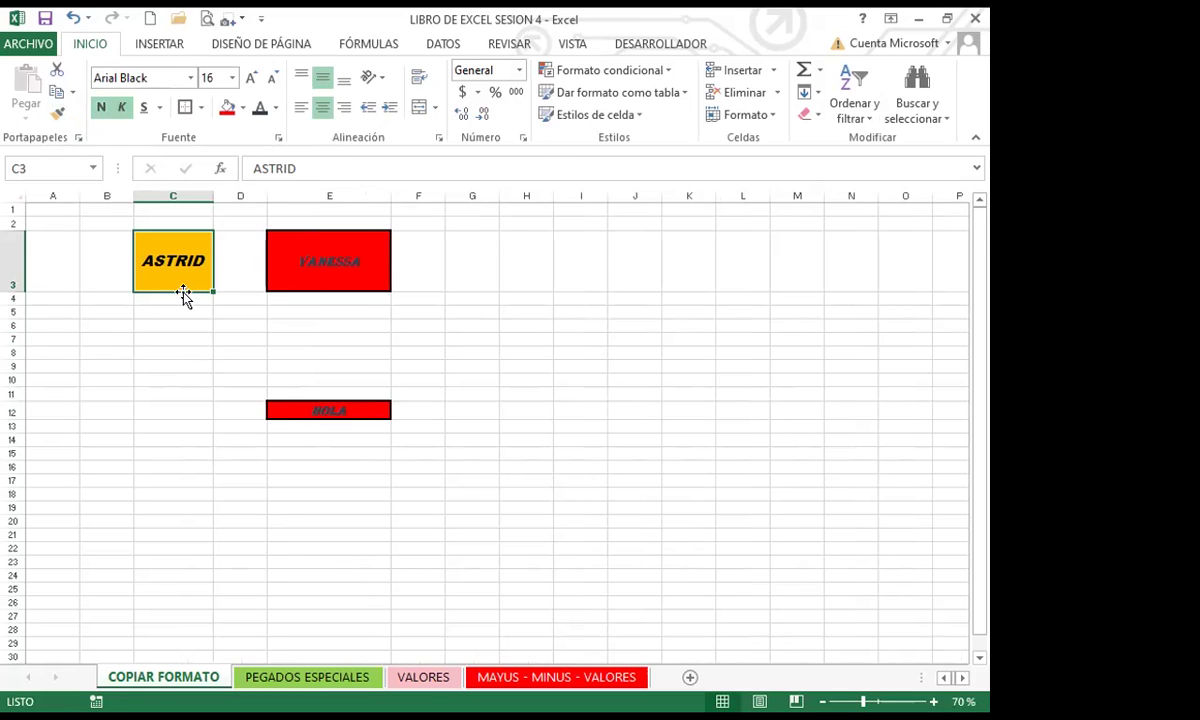
{"action": "left_click", "coordinate": [56, 110]}
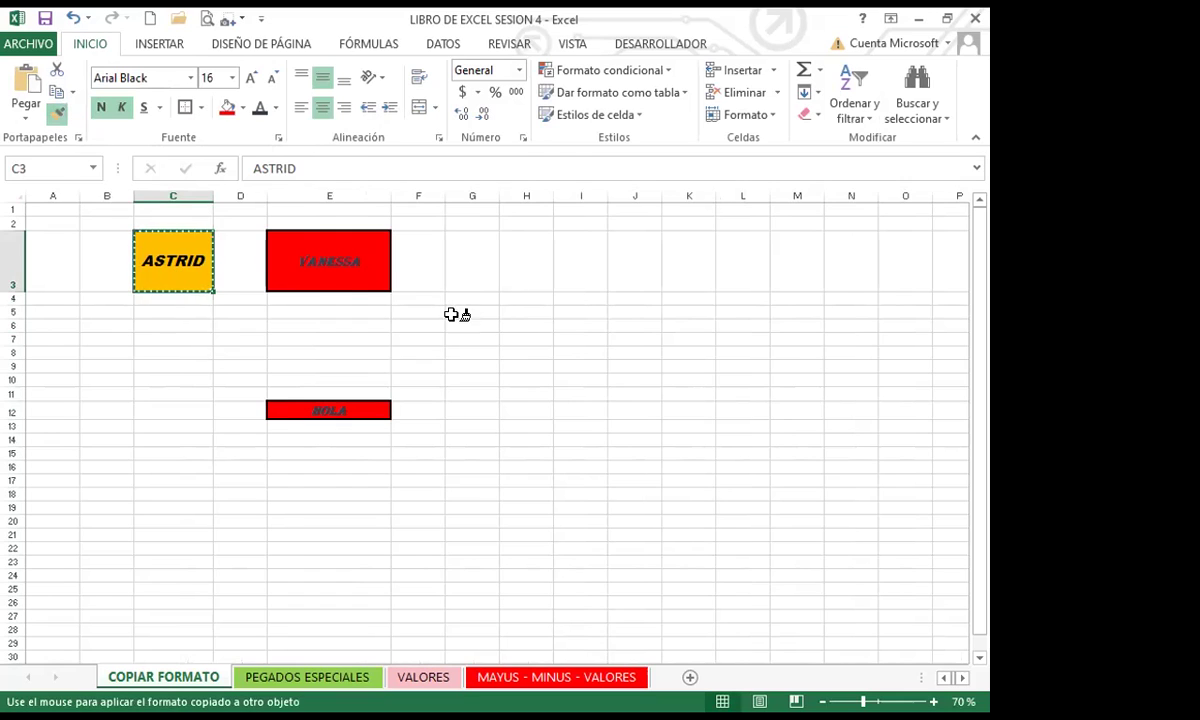
{"action": "left_click", "coordinate": [578, 272]}
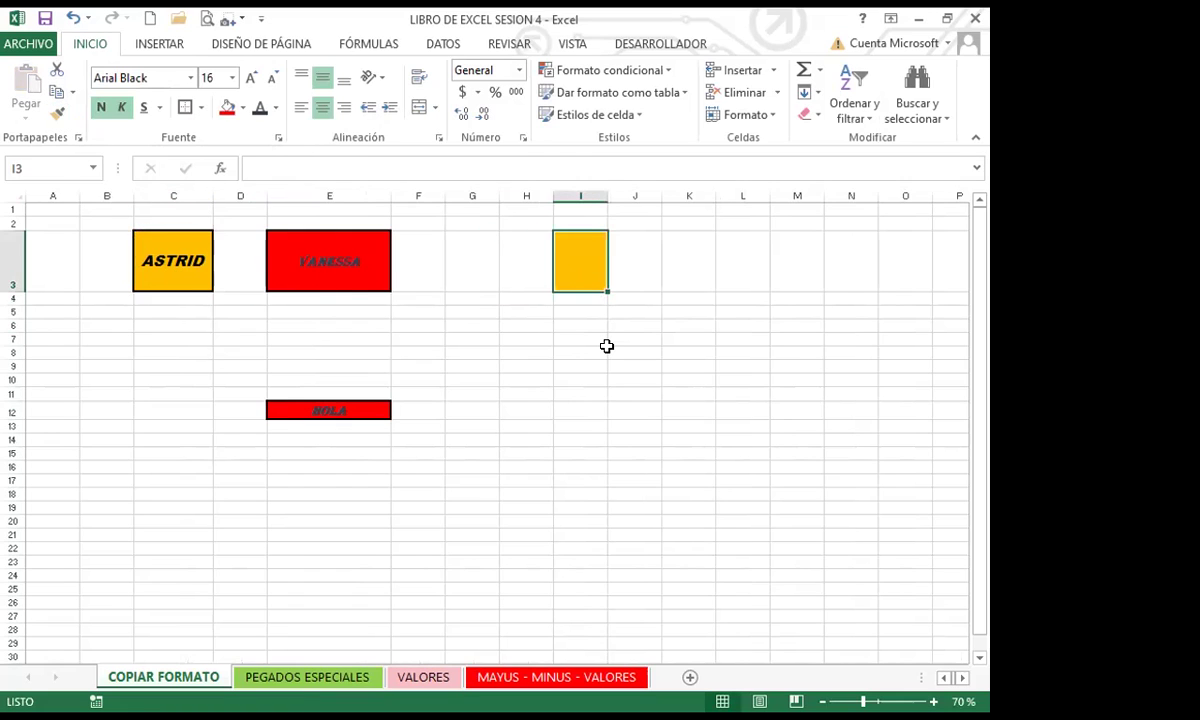
Select several empty cells around the sheet to check whether Format Painter is still active after one use.
{"action": "left_click", "coordinate": [572, 392]}
{"action": "left_click", "coordinate": [446, 493]}
{"action": "left_click", "coordinate": [626, 452]}
{"action": "left_click", "coordinate": [526, 380]}
{"action": "left_click", "coordinate": [689, 352]}
{"action": "left_click_drag", "start_coordinate": [472, 453], "coordinate": [472, 466]}
{"action": "left_click", "coordinate": [526, 339]}
{"action": "left_click", "coordinate": [634, 440]}
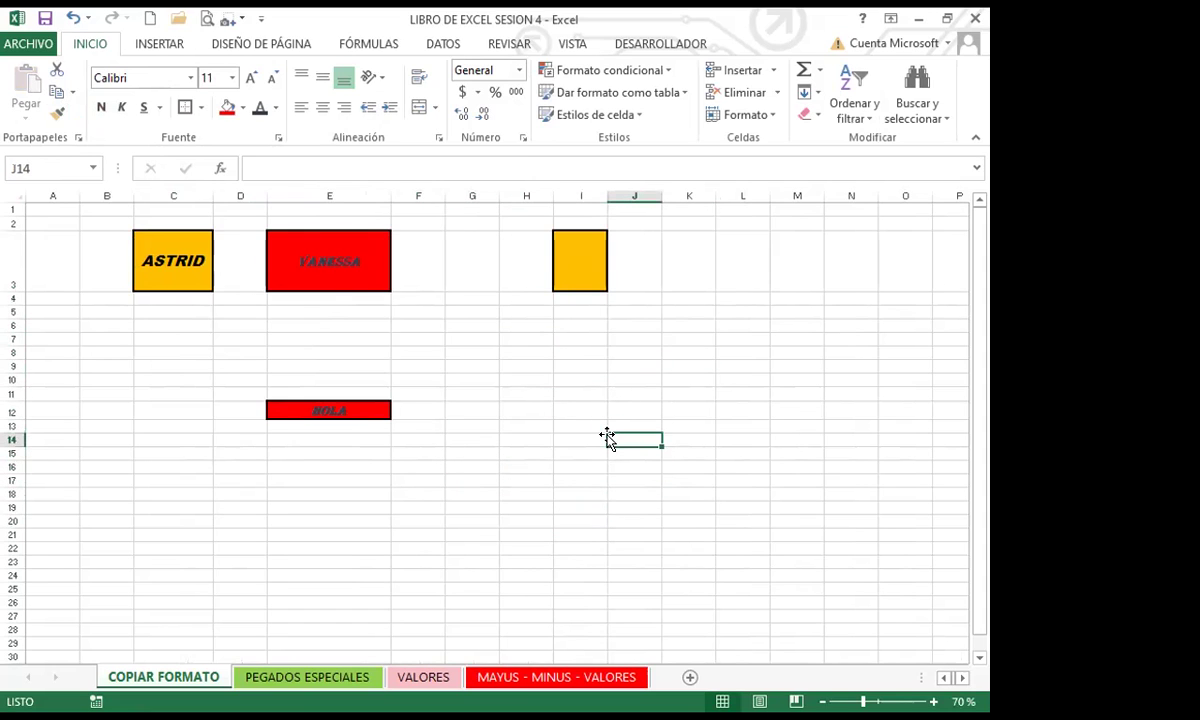
Lock Format Painter on with the format of I3 and apply it to H7:M19 and C28:E38.
{"action": "left_click", "coordinate": [560, 276]}
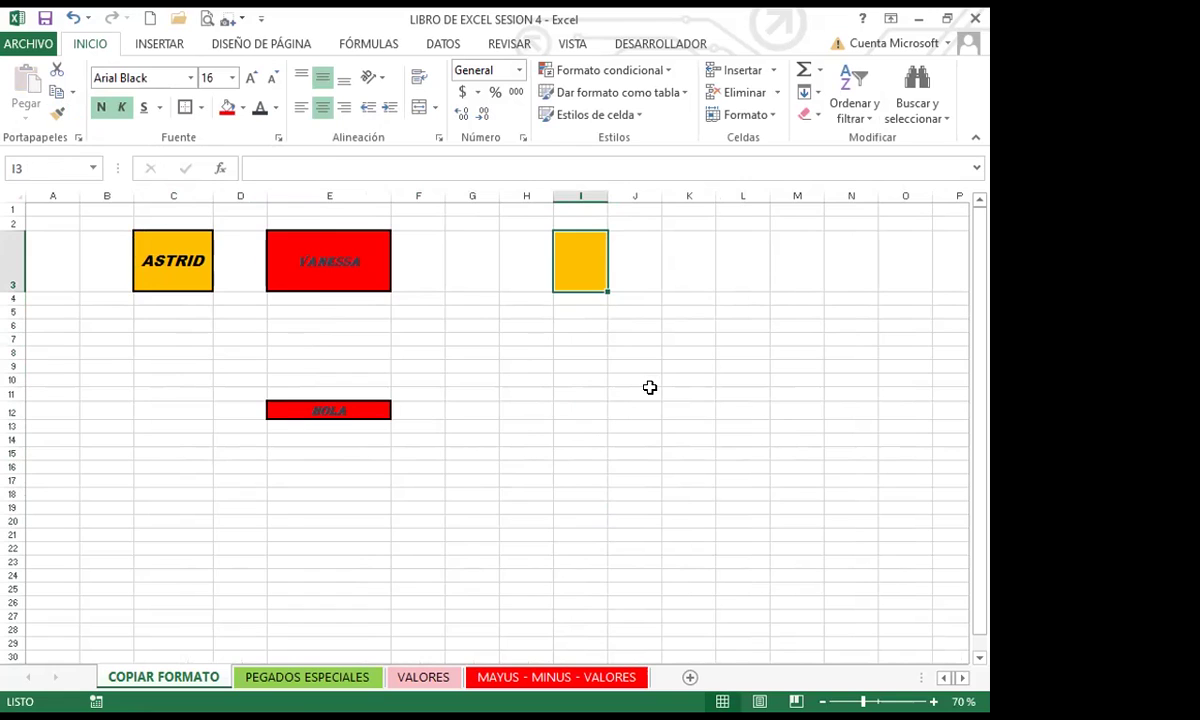
{"action": "left_click", "coordinate": [58, 114]}
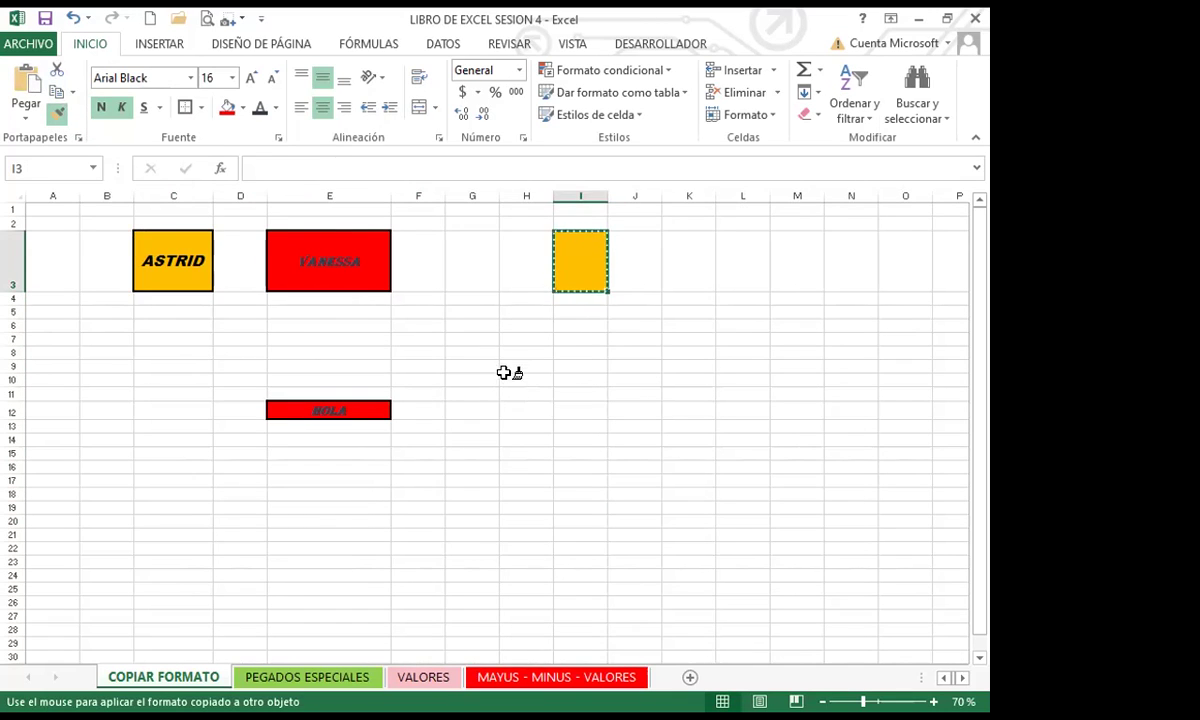
{"action": "left_click_drag", "start_coordinate": [528, 340], "coordinate": [740, 436]}
{"action": "left_click_drag", "start_coordinate": [776, 510], "coordinate": [776, 511]}
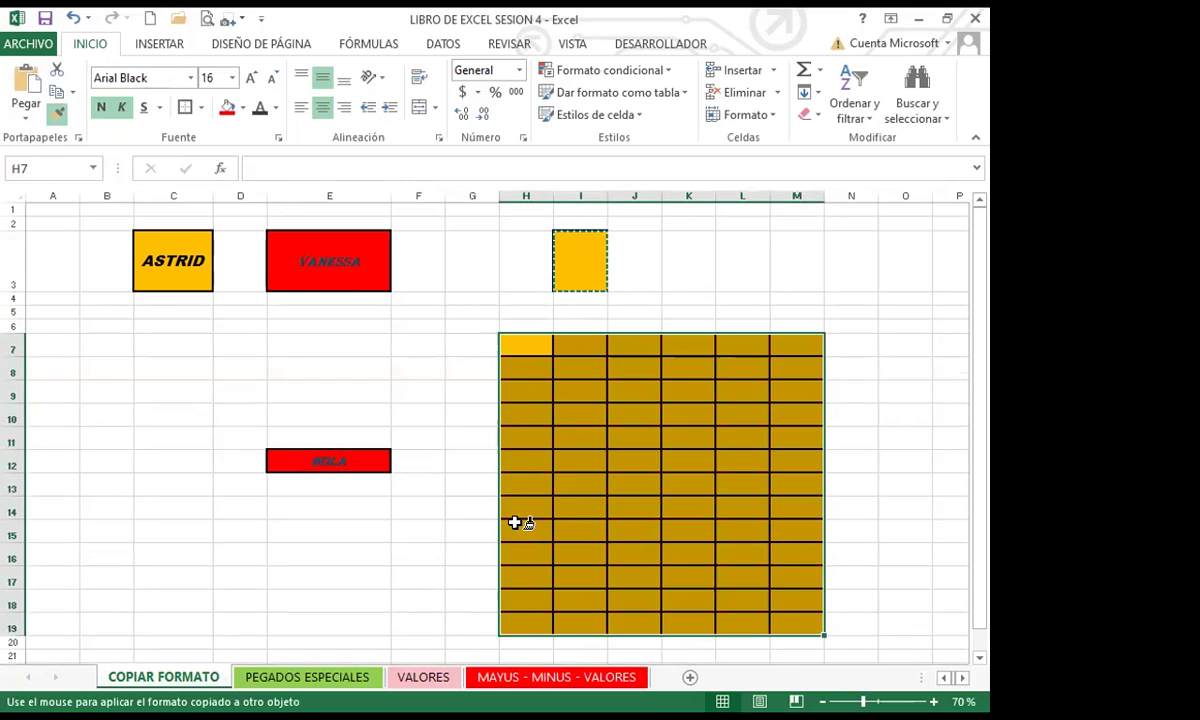
{"action": "scroll", "coordinate": [378, 498], "scroll_direction": "down", "scroll_amount": 5}
{"action": "mouse_move", "coordinate": [170, 410]}
{"action": "left_mouse_down"}
{"action": "mouse_move", "coordinate": [312, 472]}
{"action": "mouse_move", "coordinate": [380, 545]}
{"action": "left_mouse_up"}
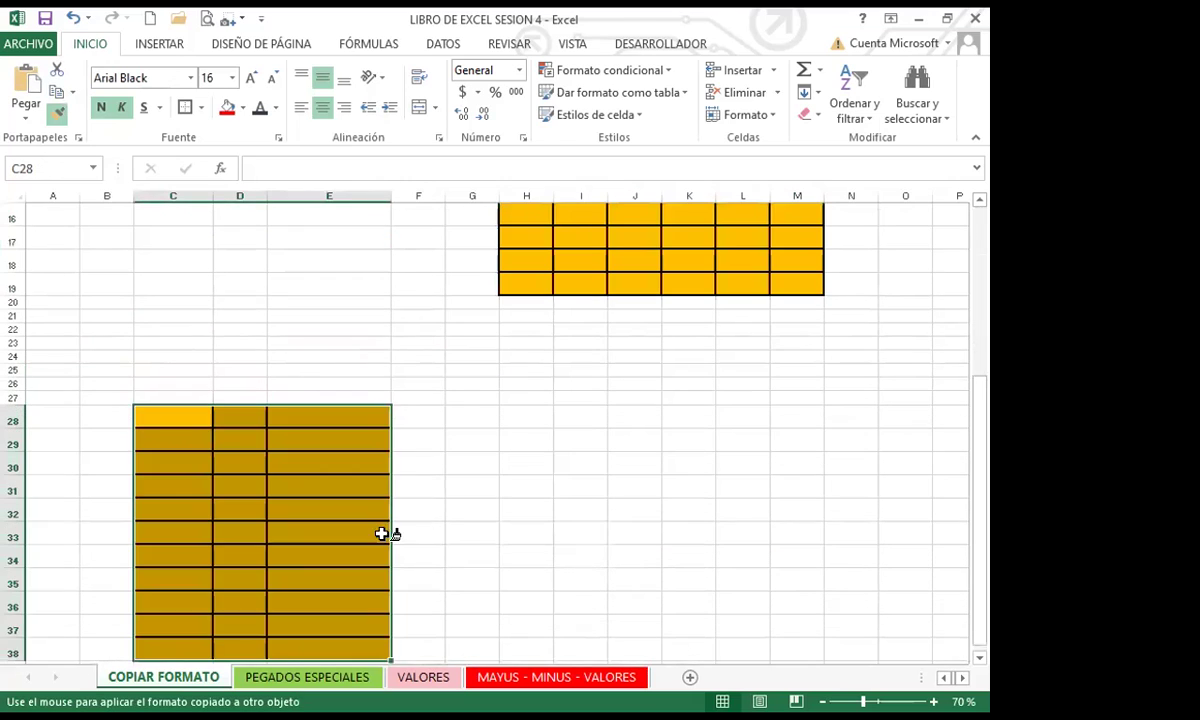
Paint the same orange format onto I30:L38 and onto further blocks beside and below the formatted ranges.
{"action": "scroll", "coordinate": [590, 430], "scroll_direction": "down", "scroll_amount": 2}
{"action": "left_click_drag", "start_coordinate": [598, 340], "coordinate": [744, 517]}
{"action": "scroll", "coordinate": [471, 450], "scroll_direction": "down", "scroll_amount": 5}
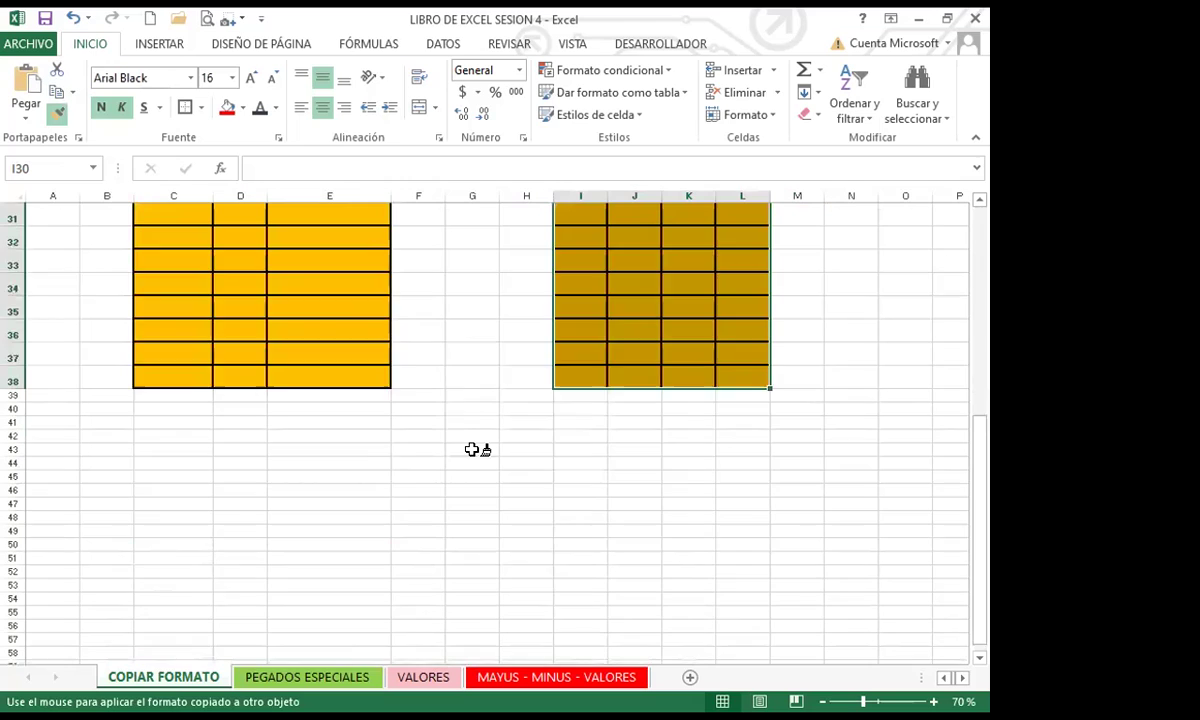
{"action": "left_click_drag", "start_coordinate": [201, 356], "coordinate": [437, 538]}
{"action": "left_click_drag", "start_coordinate": [578, 363], "coordinate": [742, 500]}
{"action": "mouse_move", "coordinate": [465, 270]}
{"action": "left_mouse_down"}
{"action": "mouse_move", "coordinate": [597, 330]}
{"action": "mouse_move", "coordinate": [688, 430]}
{"action": "left_mouse_up"}
{"action": "scroll", "coordinate": [638, 369], "scroll_direction": "up", "scroll_amount": 2}
{"action": "left_click_drag", "start_coordinate": [615, 274], "coordinate": [785, 570]}
{"action": "scroll", "coordinate": [461, 402], "scroll_direction": "up", "scroll_amount": 2}
{"action": "left_click_drag", "start_coordinate": [420, 258], "coordinate": [592, 512]}
Extend the orange format over more blocks down to row 60, ending with L50:N59.
{"action": "scroll", "coordinate": [354, 413], "scroll_direction": "down", "scroll_amount": 1}
{"action": "mouse_move", "coordinate": [175, 330]}
{"action": "left_mouse_down"}
{"action": "mouse_move", "coordinate": [313, 396]}
{"action": "mouse_move", "coordinate": [398, 541]}
{"action": "left_mouse_up"}
{"action": "scroll", "coordinate": [398, 541], "scroll_direction": "down", "scroll_amount": 3}
{"action": "mouse_move", "coordinate": [225, 330]}
{"action": "left_mouse_down"}
{"action": "mouse_move", "coordinate": [375, 407]}
{"action": "mouse_move", "coordinate": [360, 515]}
{"action": "left_mouse_up"}
{"action": "scroll", "coordinate": [370, 418], "scroll_direction": "down", "scroll_amount": 2}
{"action": "left_click_drag", "start_coordinate": [415, 378], "coordinate": [640, 570]}
{"action": "mouse_move", "coordinate": [740, 378]}
{"action": "left_mouse_down"}
{"action": "mouse_move", "coordinate": [779, 396]}
{"action": "mouse_move", "coordinate": [838, 573]}
{"action": "left_mouse_up"}
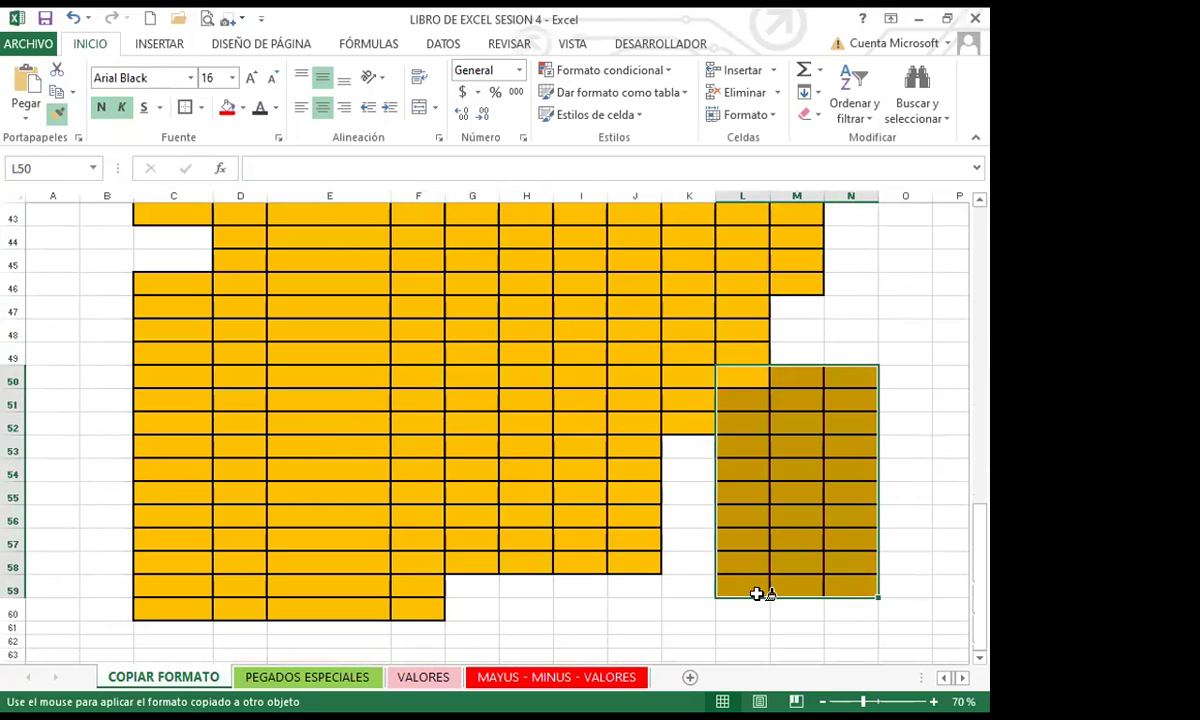
Add a new worksheet and paint the orange format onto C3:E10, G3:H6, B5:B7 and I6:K9.
{"action": "left_click", "coordinate": [689, 677]}
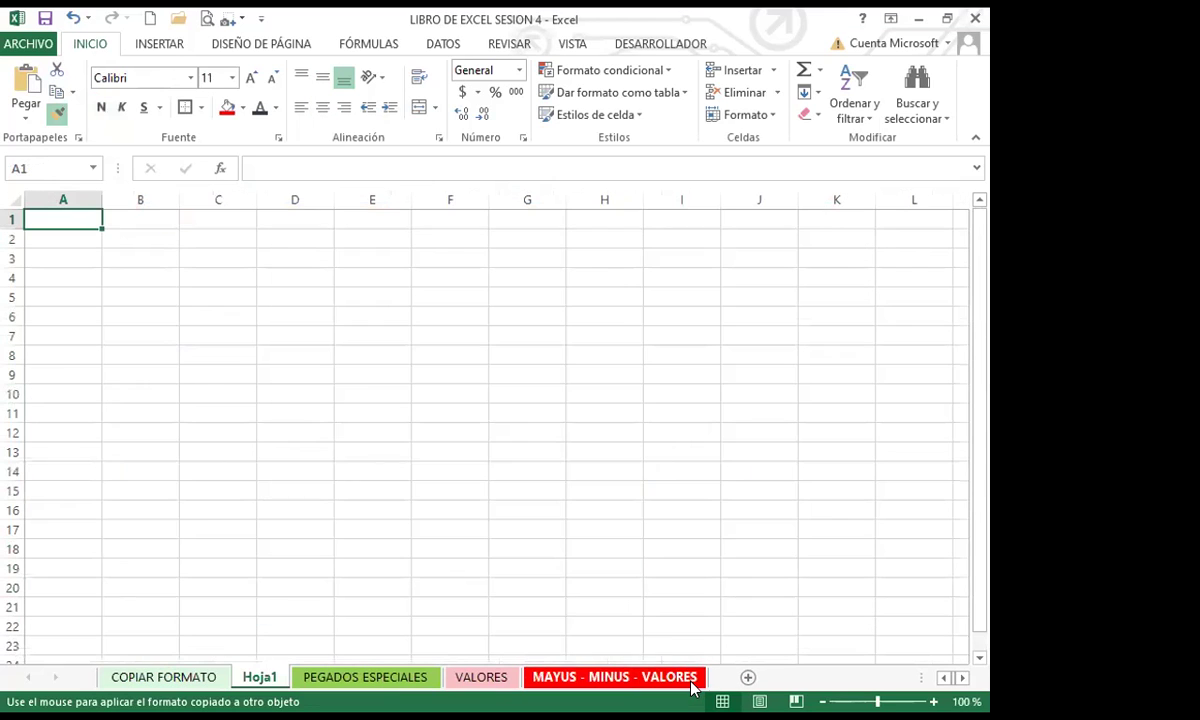
{"action": "mouse_move", "coordinate": [213, 250]}
{"action": "left_mouse_down"}
{"action": "mouse_move", "coordinate": [348, 311]}
{"action": "mouse_move", "coordinate": [380, 388]}
{"action": "left_mouse_up"}
{"action": "mouse_move", "coordinate": [500, 268]}
{"action": "left_mouse_down"}
{"action": "mouse_move", "coordinate": [533, 287]}
{"action": "mouse_move", "coordinate": [590, 368]}
{"action": "left_mouse_up"}
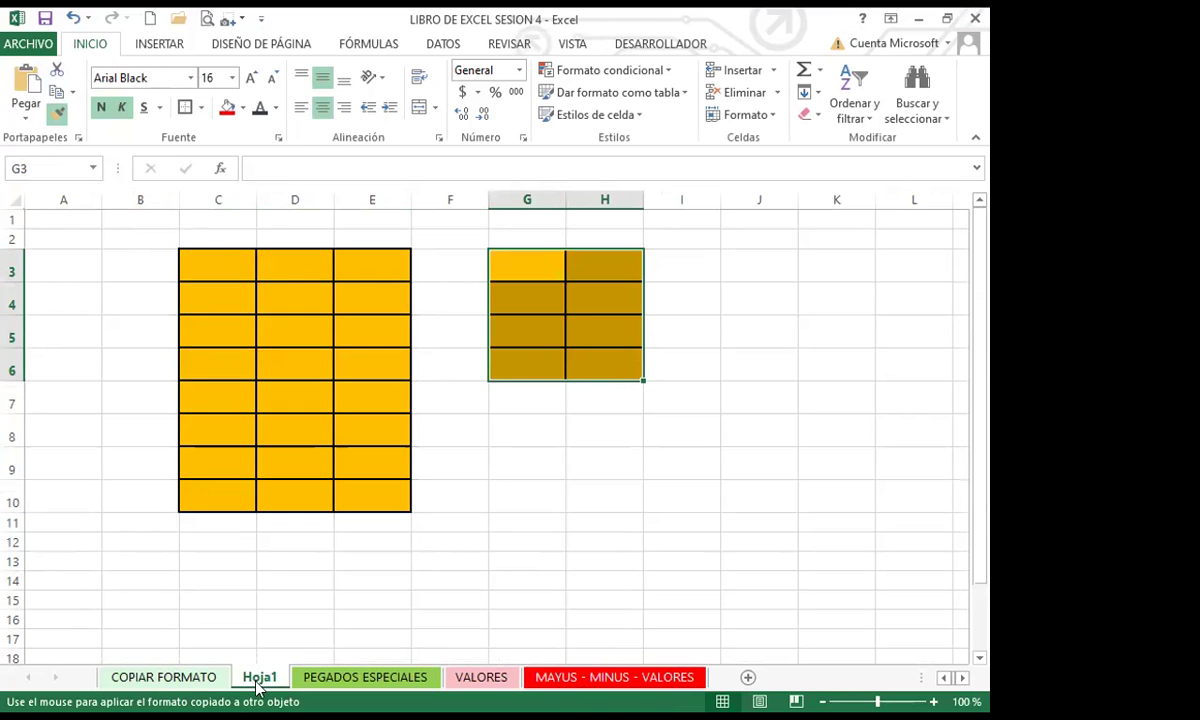
{"action": "left_click_drag", "start_coordinate": [120, 322], "coordinate": [166, 394]}
{"action": "left_click_drag", "start_coordinate": [690, 370], "coordinate": [840, 465]}
Paint the orange format onto F12:H17, B24:E29 and F24:H27, and turn Format Painter off.
{"action": "scroll", "coordinate": [498, 396], "scroll_direction": "down", "scroll_amount": 2}
{"action": "left_click_drag", "start_coordinate": [440, 368], "coordinate": [600, 480]}
{"action": "scroll", "coordinate": [220, 361], "scroll_direction": "down", "scroll_amount": 4}
{"action": "left_click_drag", "start_coordinate": [160, 315], "coordinate": [372, 412]}
{"action": "left_click_drag", "start_coordinate": [471, 330], "coordinate": [605, 418]}
{"action": "scroll", "coordinate": [460, 382], "scroll_direction": "up", "scroll_amount": 3}
{"action": "scroll", "coordinate": [460, 382], "scroll_direction": "up", "scroll_amount": 3}
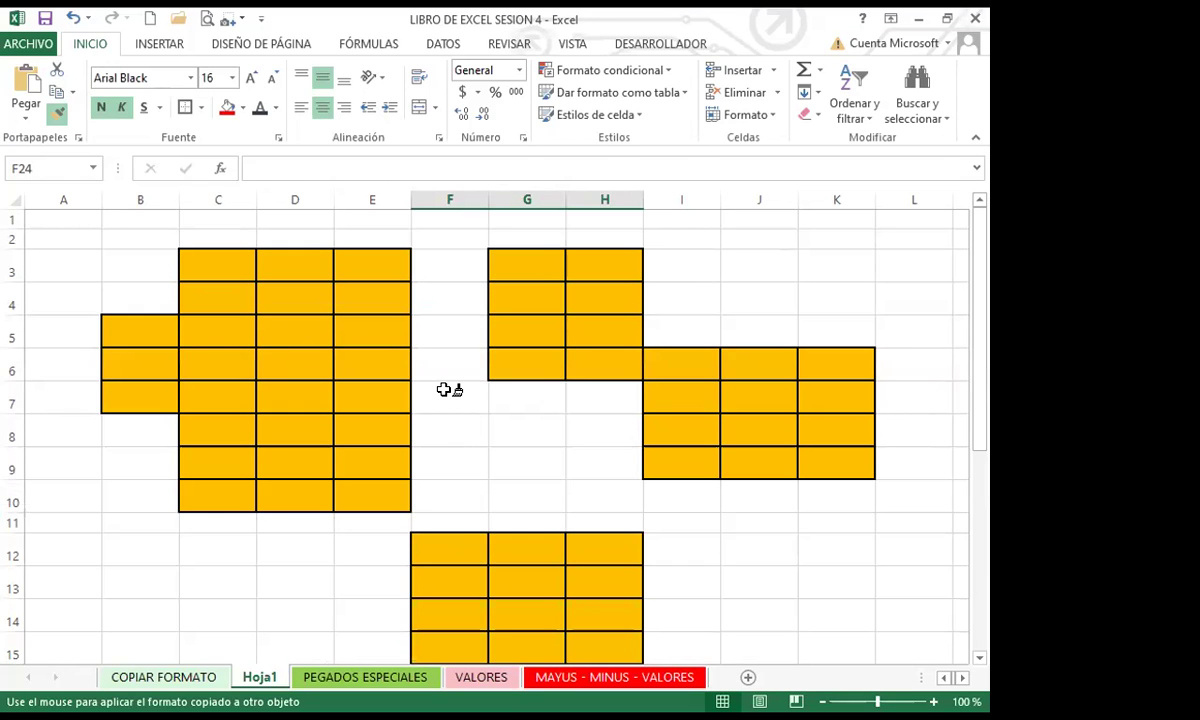
{"action": "scroll", "coordinate": [445, 388], "scroll_direction": "down", "scroll_amount": 5}
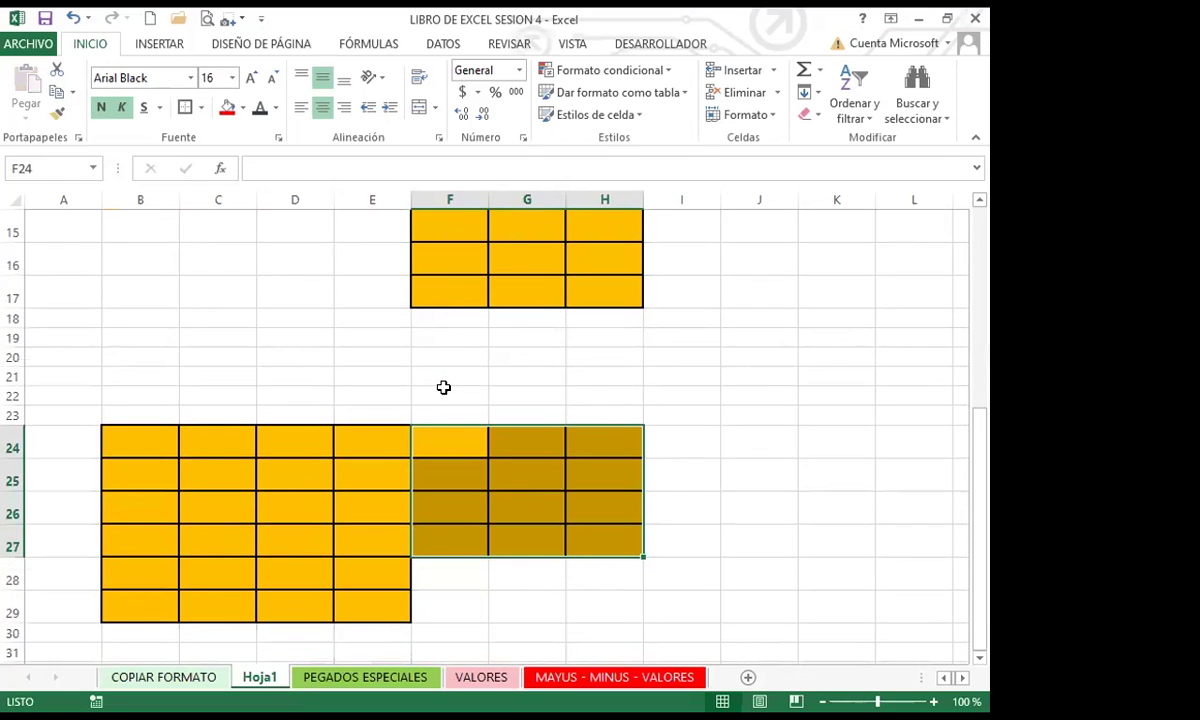
{"action": "key", "text": "Escape"}
{"action": "scroll", "coordinate": [438, 428], "scroll_direction": "up", "scroll_amount": 5}
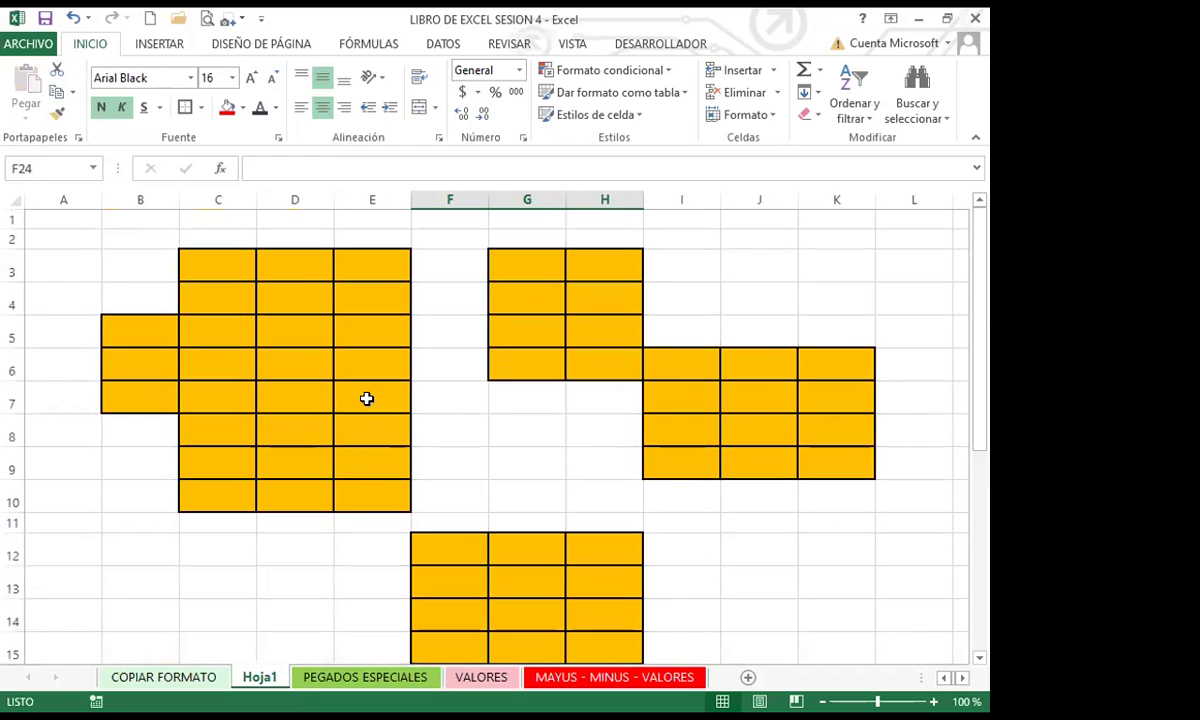
Select several empty cells on the new sheet to check that Format Painter is off.
{"action": "left_click", "coordinate": [445, 356]}
{"action": "left_click", "coordinate": [541, 443]}
{"action": "left_click", "coordinate": [750, 289]}
{"action": "left_click_drag", "start_coordinate": [726, 222], "coordinate": [680, 219]}
{"action": "left_click", "coordinate": [391, 289]}
{"action": "left_click", "coordinate": [428, 436]}
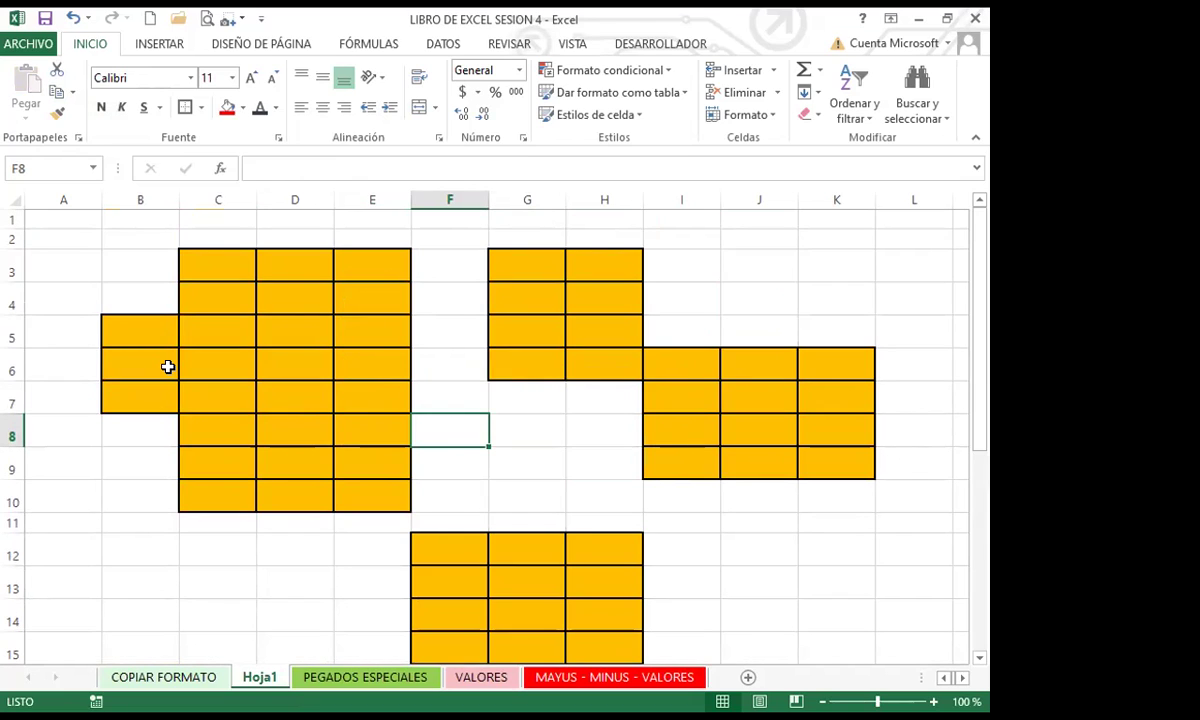
Delete columns B to L on the new sheet to remove the orange blocks.
{"action": "left_click_drag", "start_coordinate": [145, 201], "coordinate": [200, 205]}
{"action": "left_click_drag", "start_coordinate": [807, 250], "coordinate": [914, 250]}
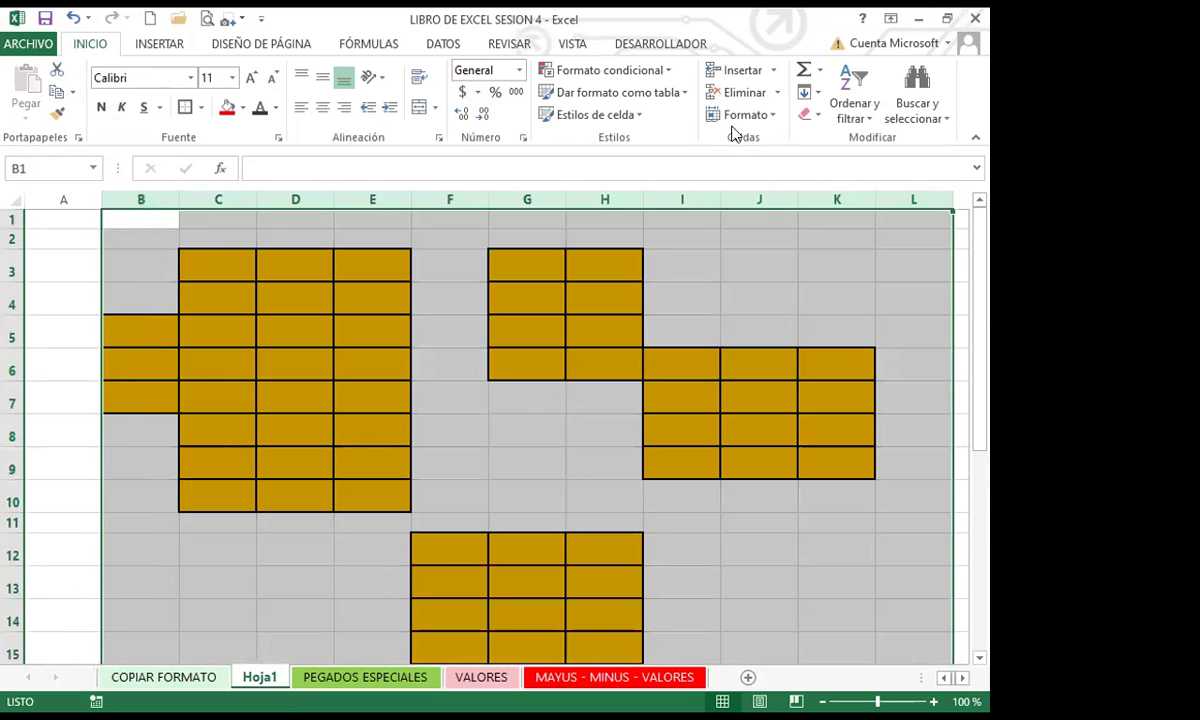
{"action": "left_click", "coordinate": [731, 92]}
{"action": "left_click", "coordinate": [395, 393]}
Return to the COPIAR FORMATO sheet and delete the columns from G onwards that hold the painted orange blocks.
{"action": "left_click", "coordinate": [165, 677]}
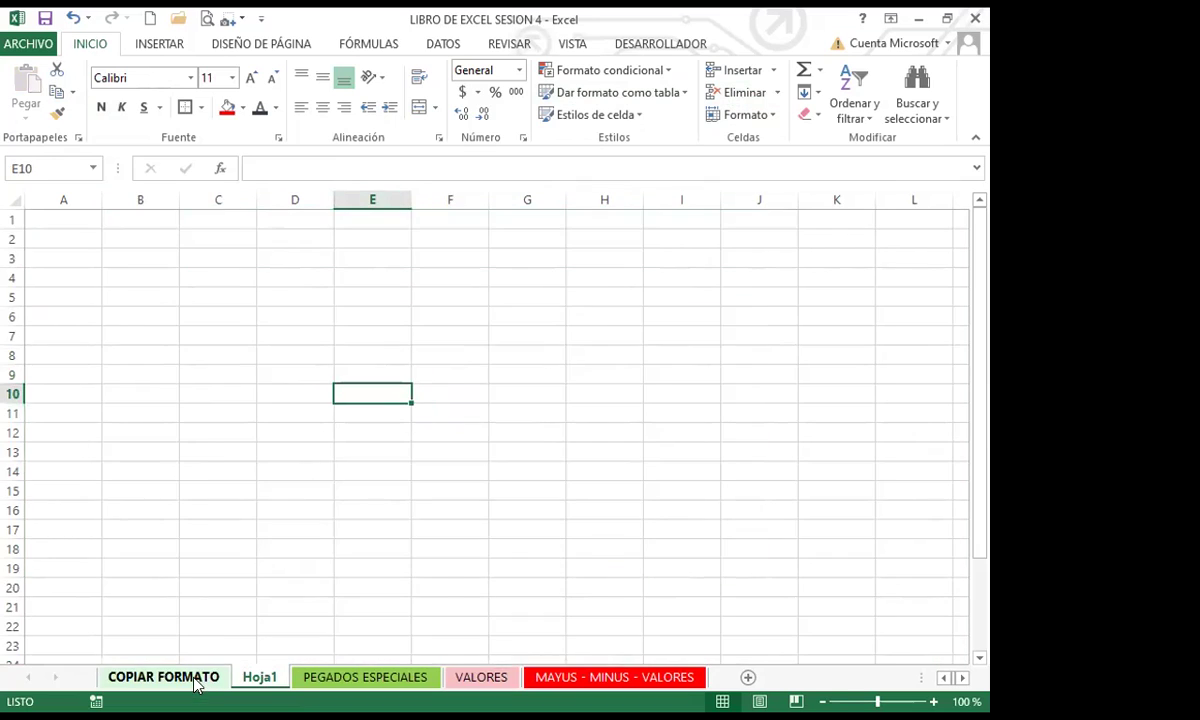
{"action": "scroll", "coordinate": [212, 429], "scroll_direction": "up", "scroll_amount": 15}
{"action": "scroll", "coordinate": [134, 385], "scroll_direction": "up", "scroll_amount": 6}
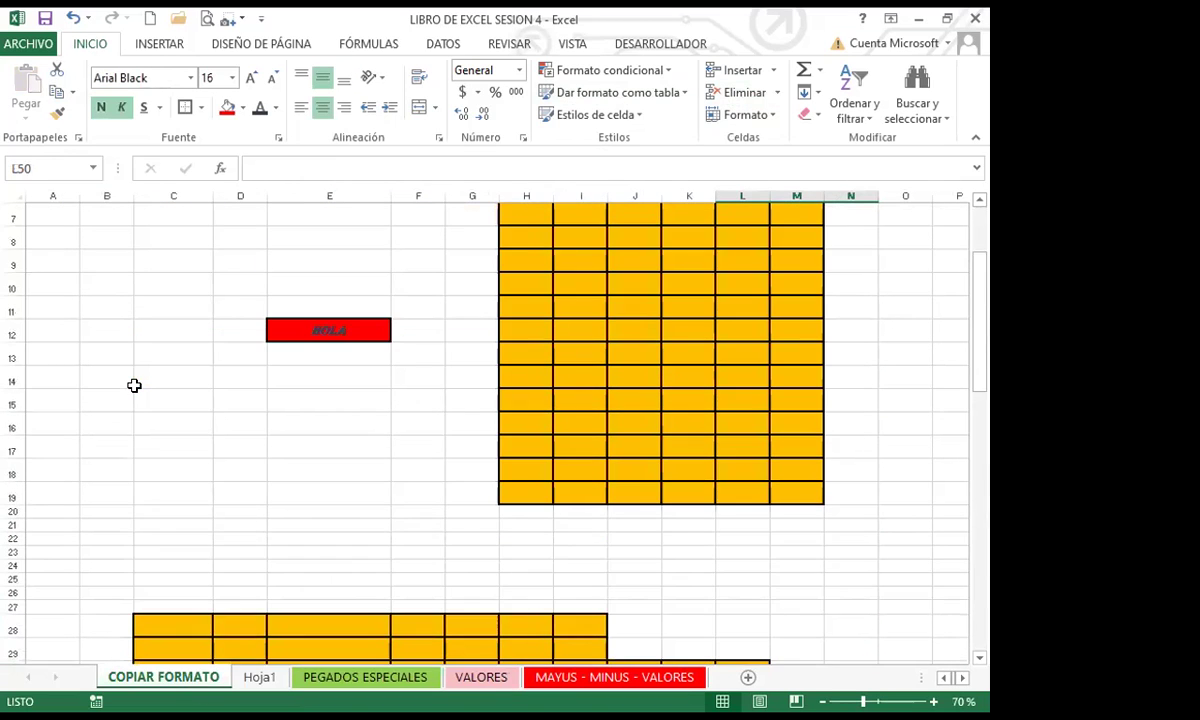
{"action": "left_click_drag", "start_coordinate": [480, 196], "coordinate": [526, 200]}
{"action": "left_click_drag", "start_coordinate": [966, 263], "coordinate": [966, 263]}
{"action": "left_click", "coordinate": [752, 93]}
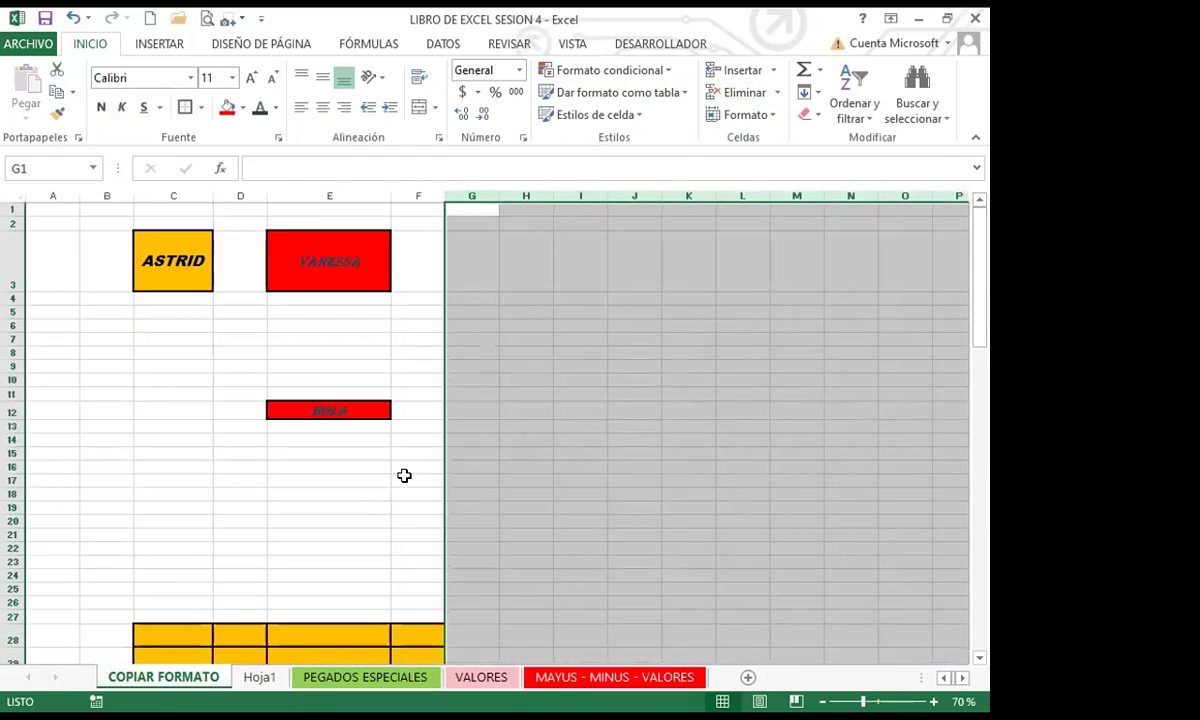
{"action": "left_click", "coordinate": [240, 466]}
Delete rows 28 to 54 of the COPIAR FORMATO sheet.
{"action": "scroll", "coordinate": [14, 435], "scroll_direction": "down", "scroll_amount": 4}
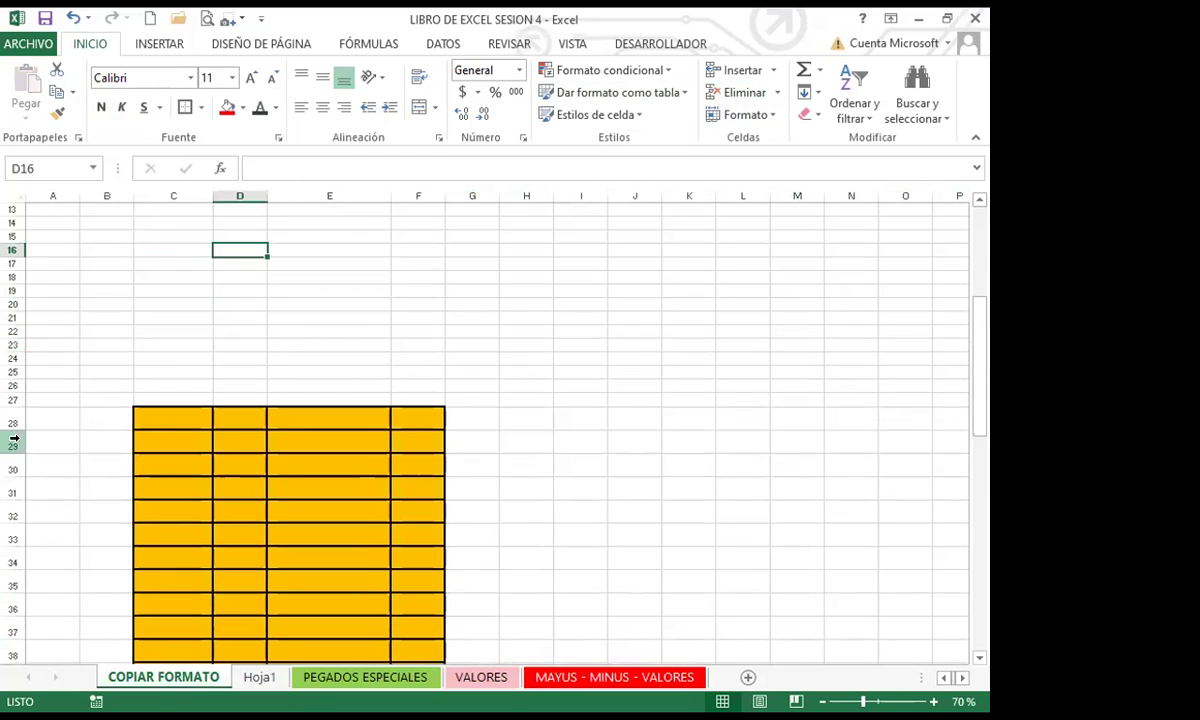
{"action": "left_click_drag", "start_coordinate": [14, 419], "coordinate": [14, 650]}
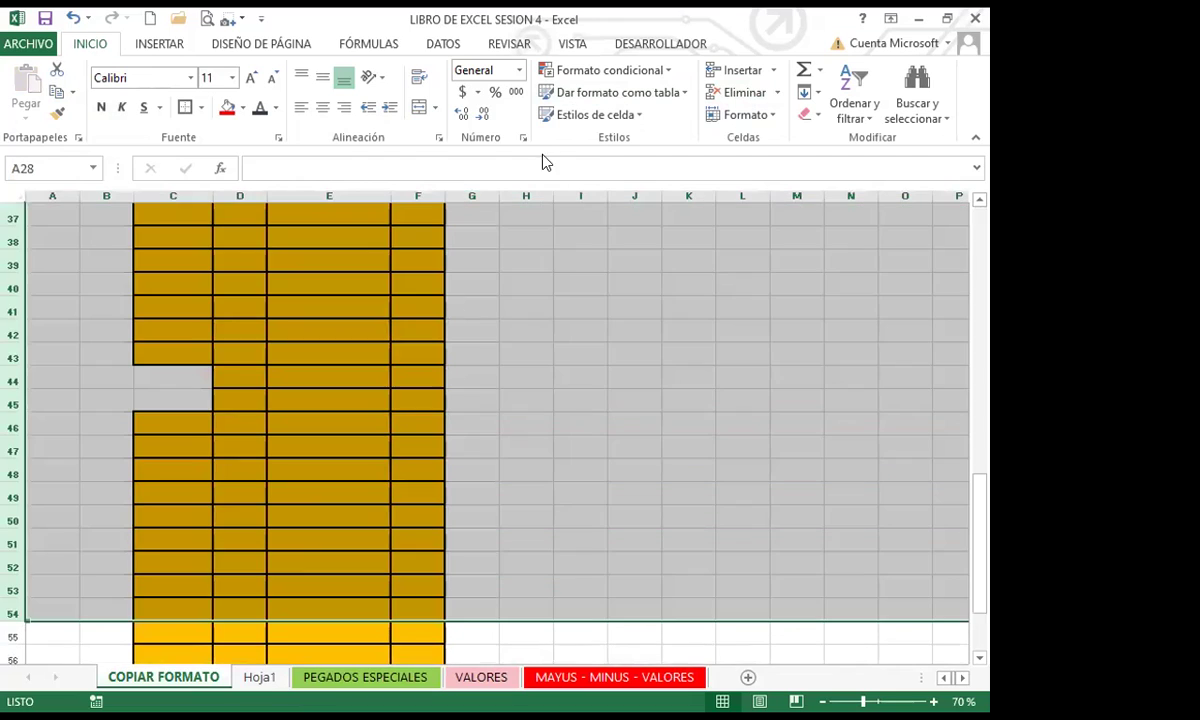
{"action": "left_click", "coordinate": [745, 92]}
{"action": "left_click", "coordinate": [478, 368]}
{"action": "scroll", "coordinate": [480, 390], "scroll_direction": "up", "scroll_amount": 4}
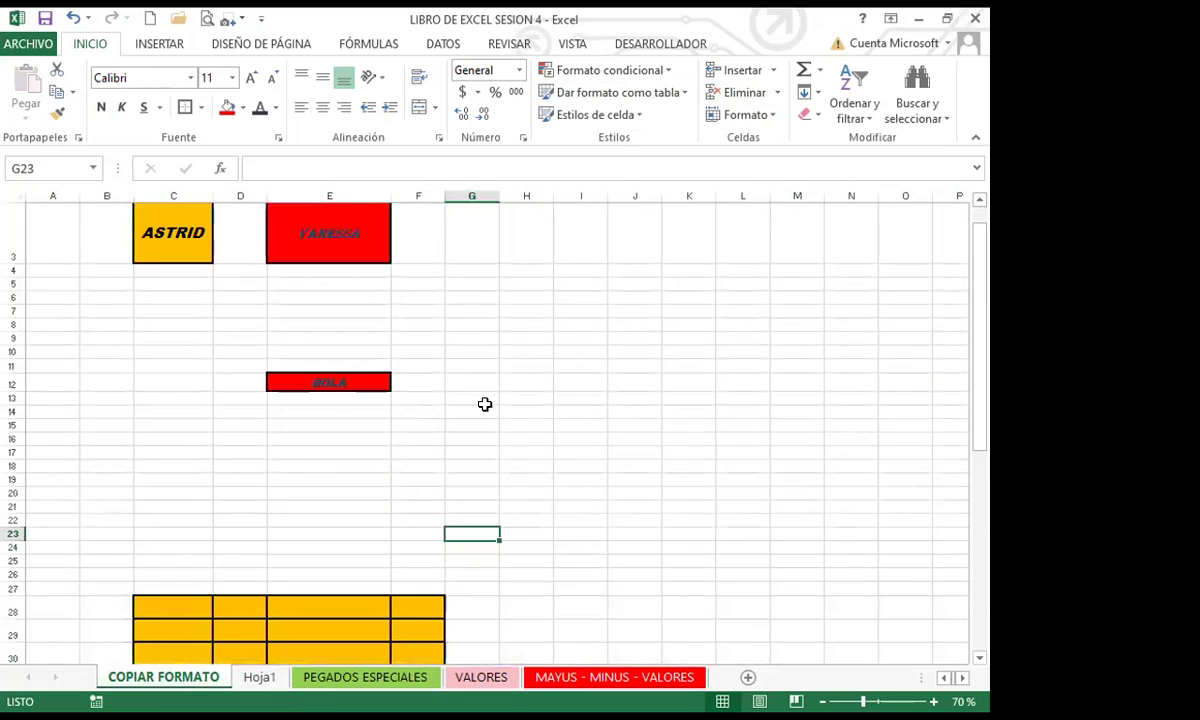
{"action": "left_click", "coordinate": [474, 350]}
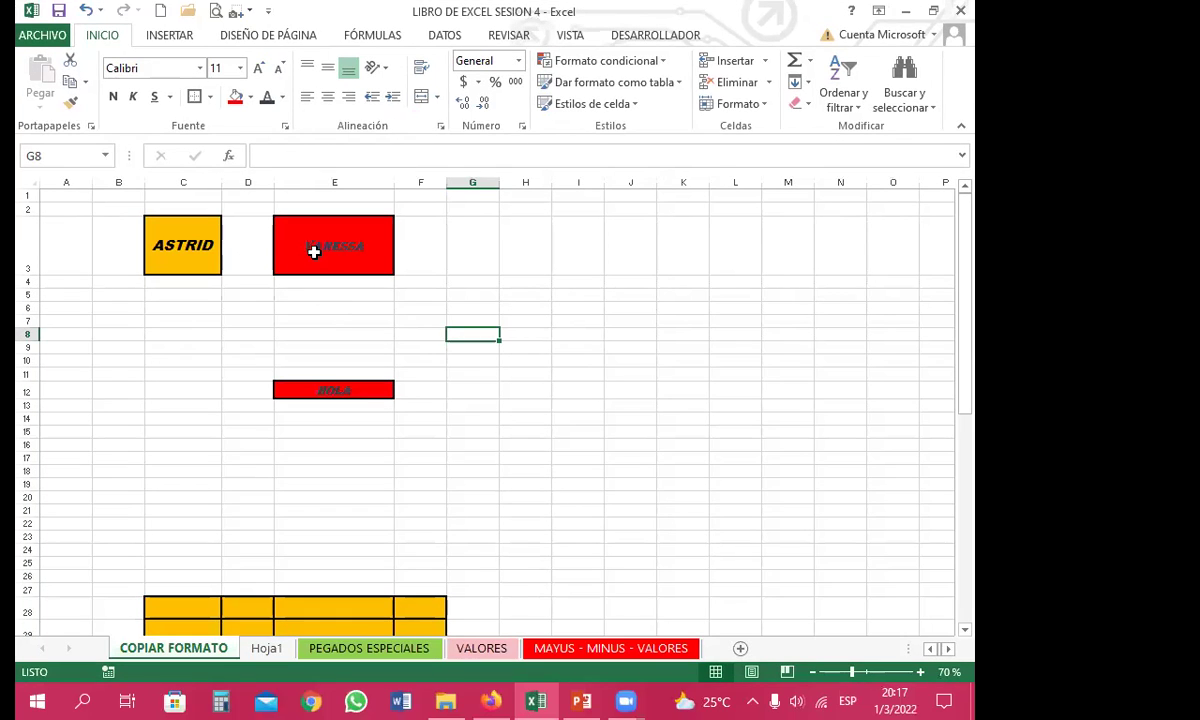
Lock Format Painter on with the format of the red cell E3 and create a new blank workbook.
{"action": "left_click", "coordinate": [314, 252]}
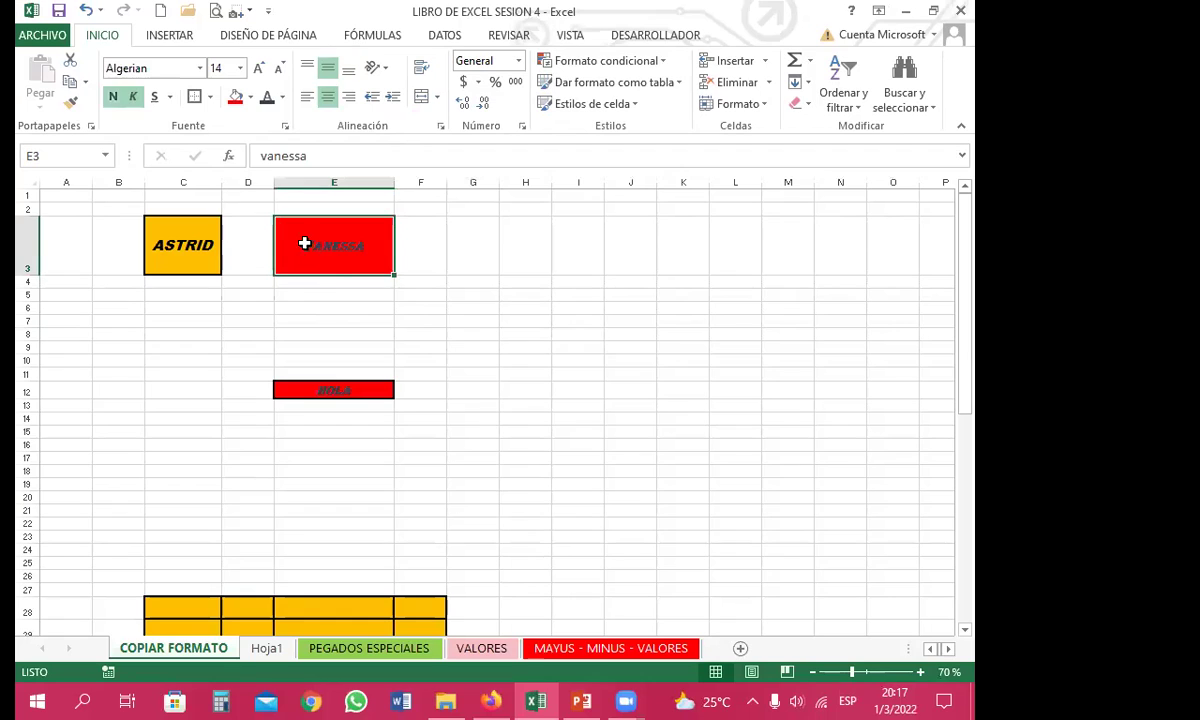
{"action": "left_click", "coordinate": [72, 104]}
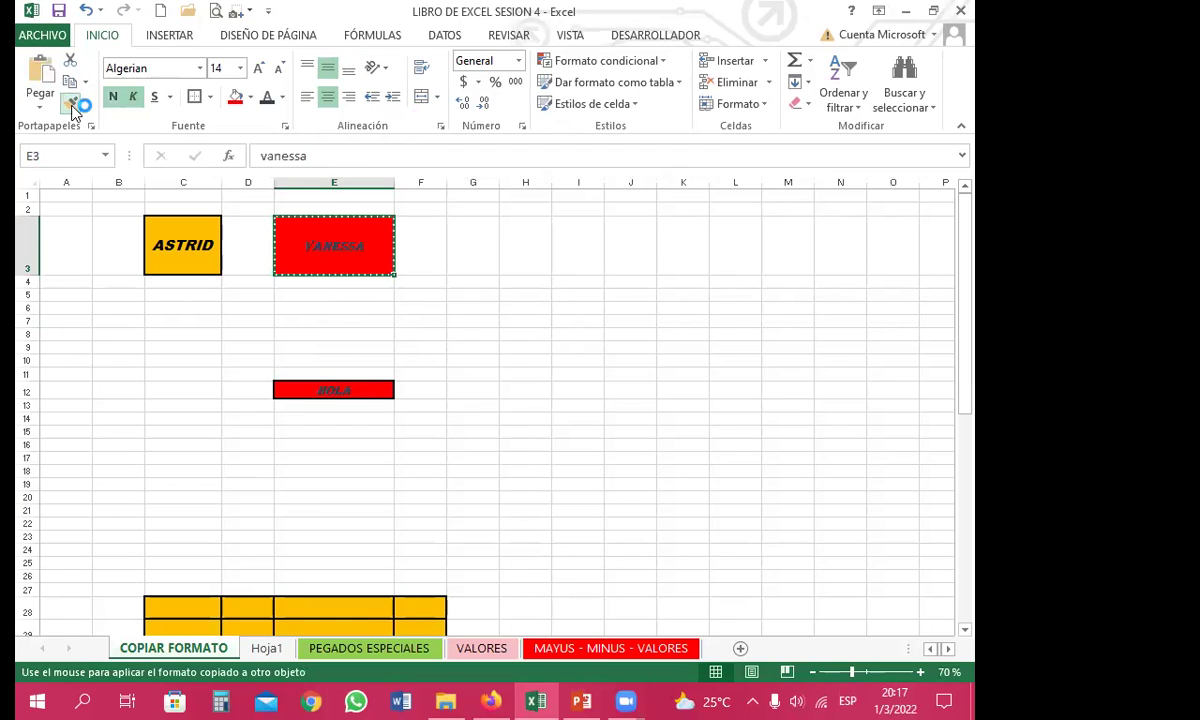
{"action": "left_click", "coordinate": [161, 12]}
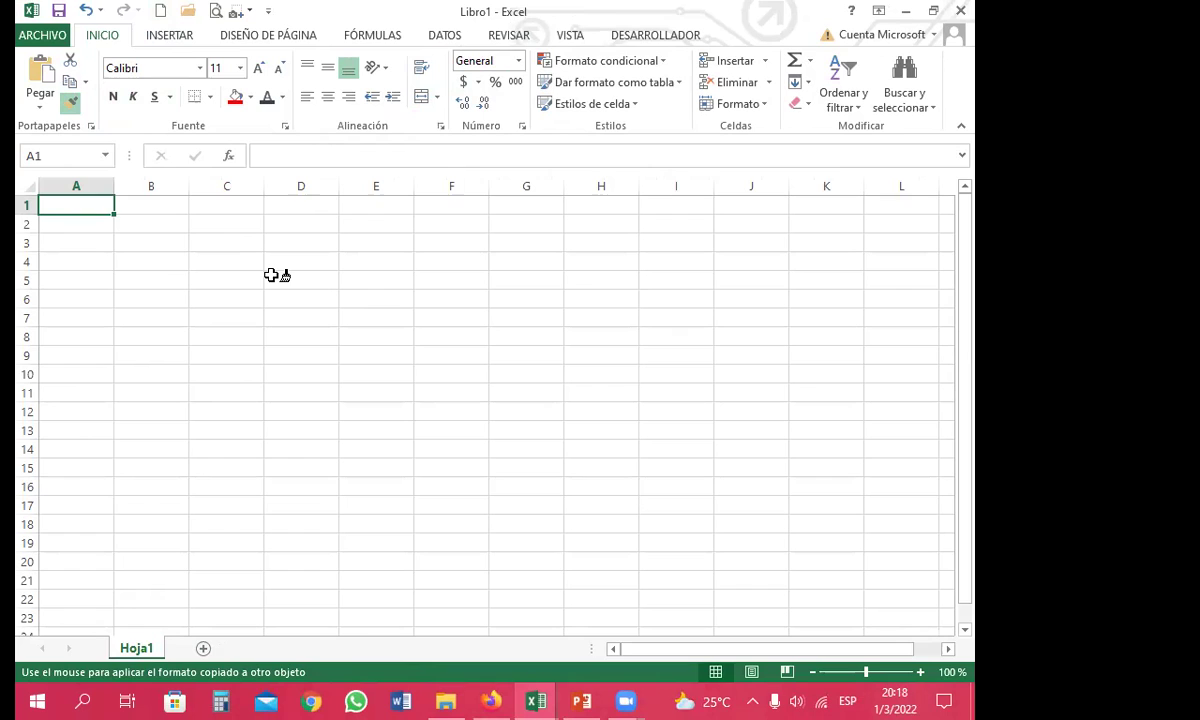
Paint the red format onto C3:D7, F3:G7 and I3:J8 in the new workbook.
{"action": "left_click_drag", "start_coordinate": [228, 244], "coordinate": [300, 318]}
{"action": "mouse_move", "coordinate": [425, 251]}
{"action": "left_mouse_down"}
{"action": "mouse_move", "coordinate": [485, 254]}
{"action": "mouse_move", "coordinate": [528, 346]}
{"action": "left_mouse_up"}
{"action": "left_click", "coordinate": [667, 252]}
{"action": "left_click_drag", "start_coordinate": [667, 252], "coordinate": [745, 372]}
Paint the red format onto C12:D19, E9:G16 and H10:J16.
{"action": "scroll", "coordinate": [257, 340], "scroll_direction": "down", "scroll_amount": 2}
{"action": "mouse_move", "coordinate": [230, 312]}
{"action": "left_mouse_down"}
{"action": "mouse_move", "coordinate": [323, 408]}
{"action": "mouse_move", "coordinate": [326, 440]}
{"action": "left_mouse_up"}
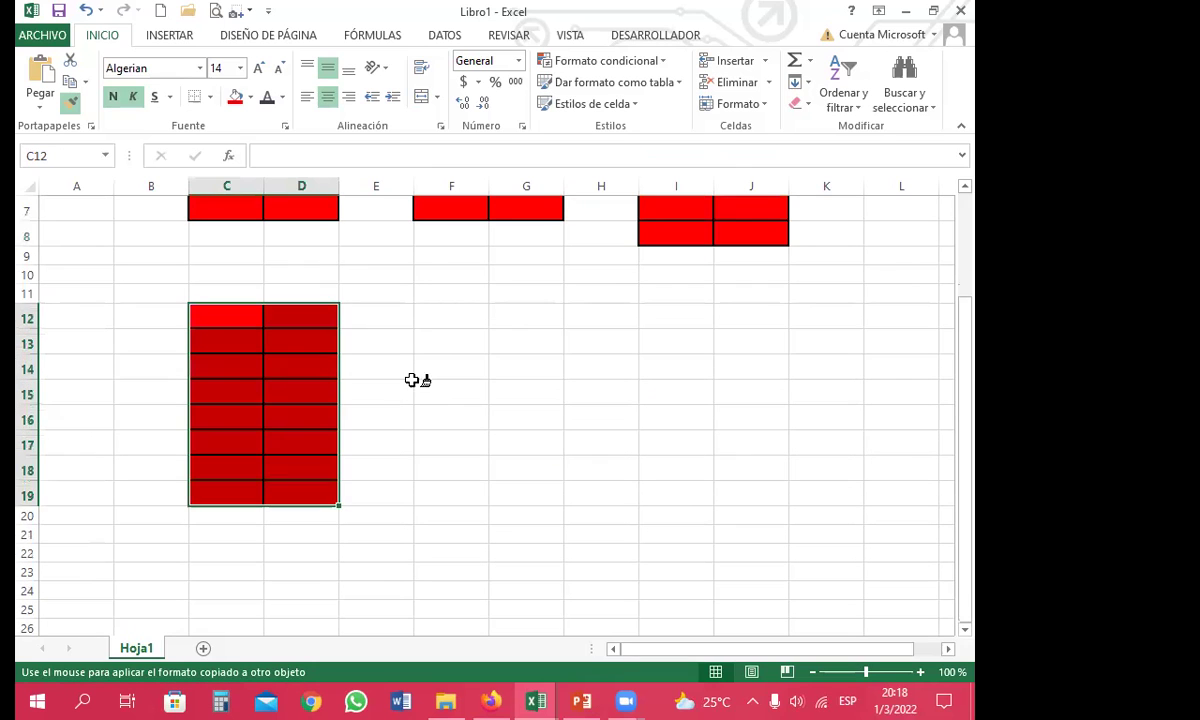
{"action": "mouse_move", "coordinate": [378, 262]}
{"action": "left_mouse_down"}
{"action": "mouse_move", "coordinate": [488, 377]}
{"action": "mouse_move", "coordinate": [545, 405]}
{"action": "left_mouse_up"}
{"action": "left_click_drag", "start_coordinate": [627, 279], "coordinate": [758, 434]}
{"action": "scroll", "coordinate": [348, 372], "scroll_direction": "up", "scroll_amount": 2}
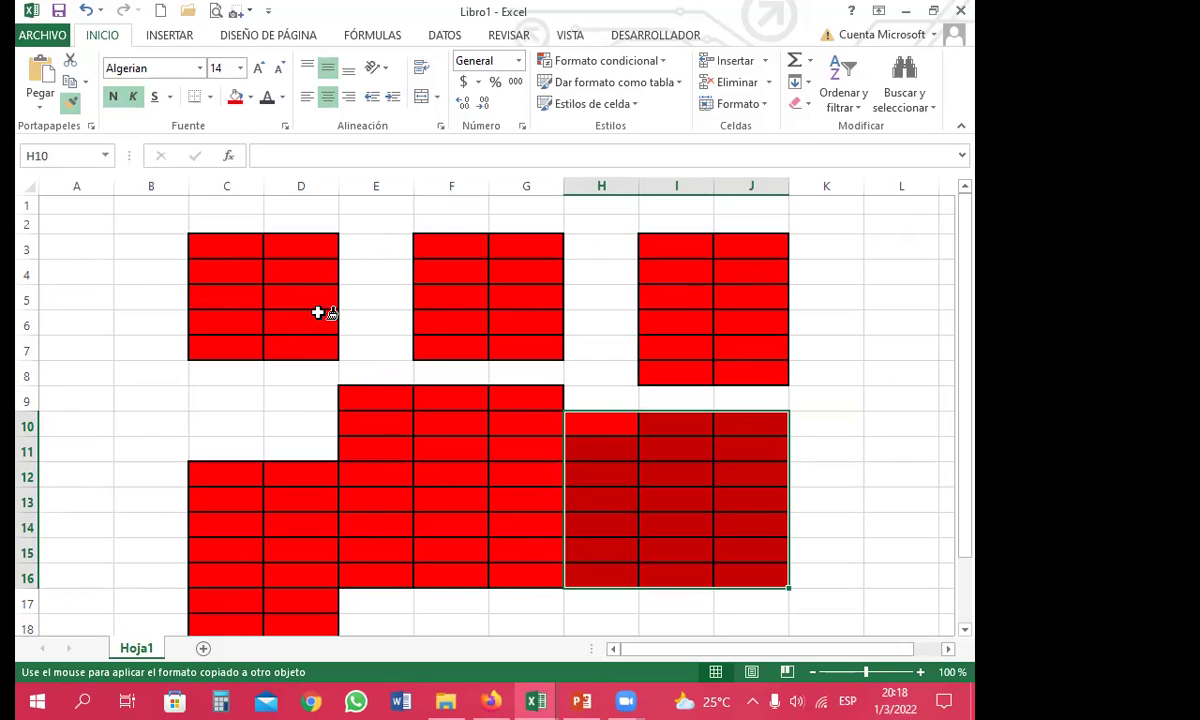
Paint the red format onto cells E5 and H5 and across the range B6:J13.
{"action": "left_click", "coordinate": [378, 294]}
{"action": "left_click", "coordinate": [578, 296]}
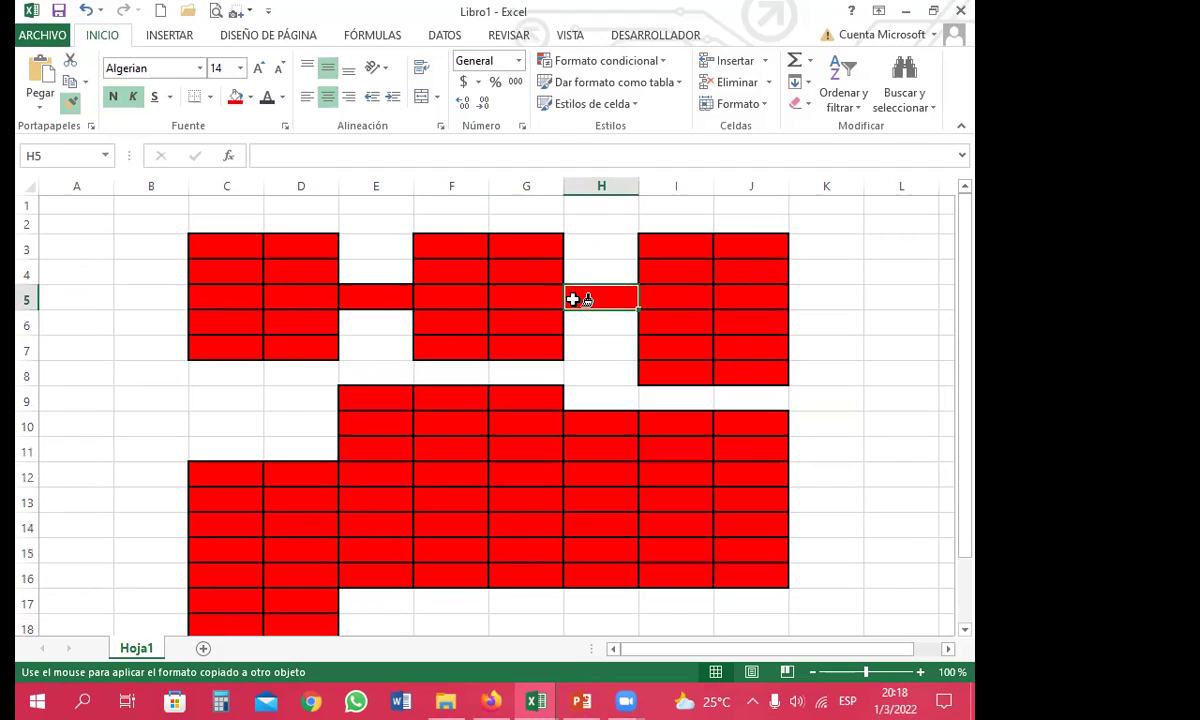
{"action": "left_click_drag", "start_coordinate": [147, 327], "coordinate": [458, 464]}
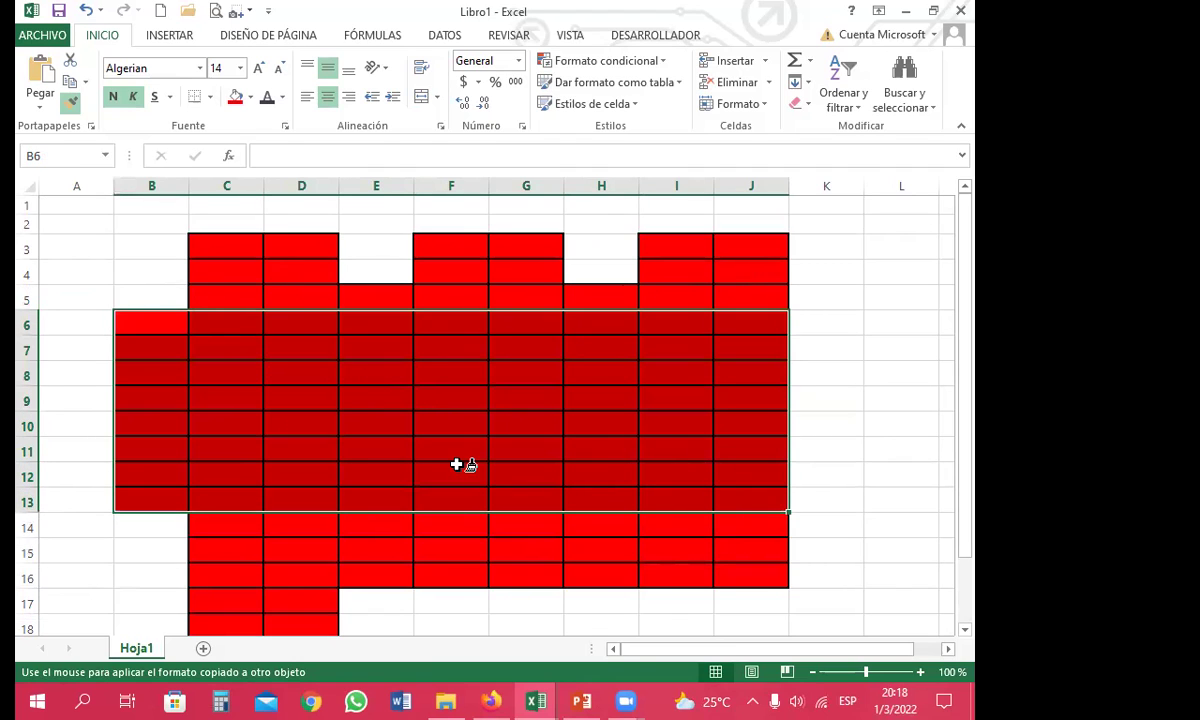
Paint the red format onto column A cells including A16:A26 and onto B24:K24, and turn Format Painter off.
{"action": "left_click", "coordinate": [76, 243]}
{"action": "scroll", "coordinate": [59, 440], "scroll_direction": "down", "scroll_amount": 3}
{"action": "left_click_drag", "start_coordinate": [76, 352], "coordinate": [76, 612]}
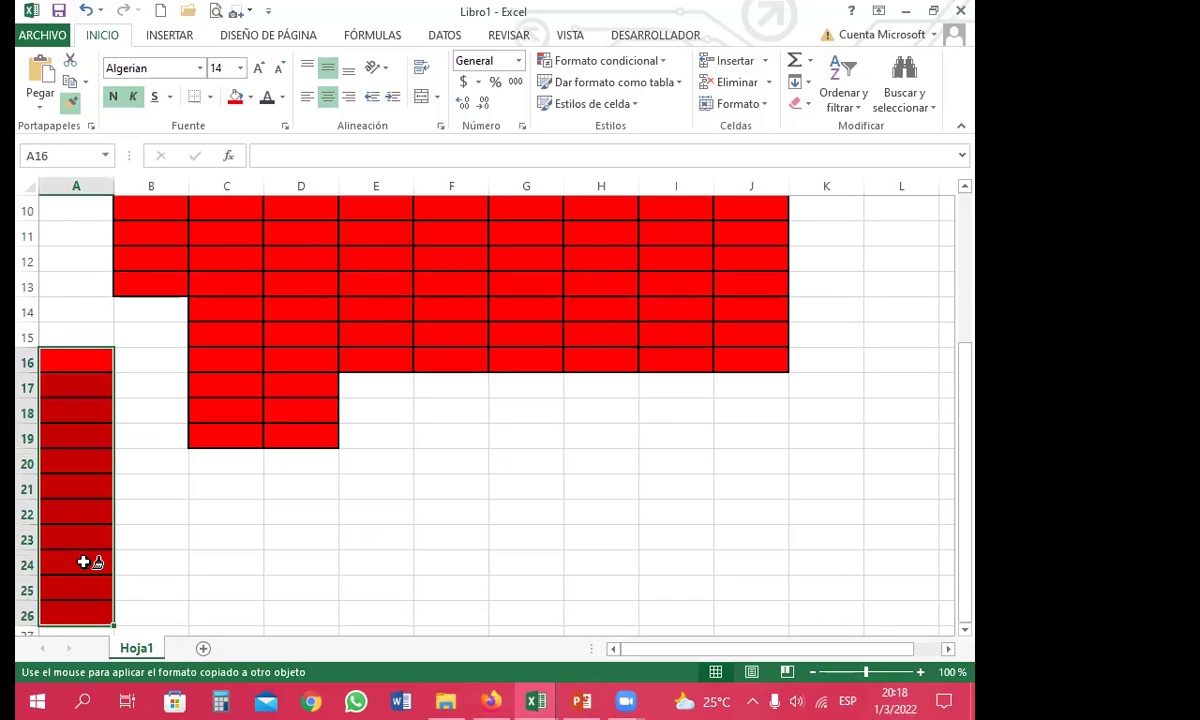
{"action": "left_click", "coordinate": [165, 564]}
{"action": "left_click_drag", "start_coordinate": [165, 564], "coordinate": [830, 565]}
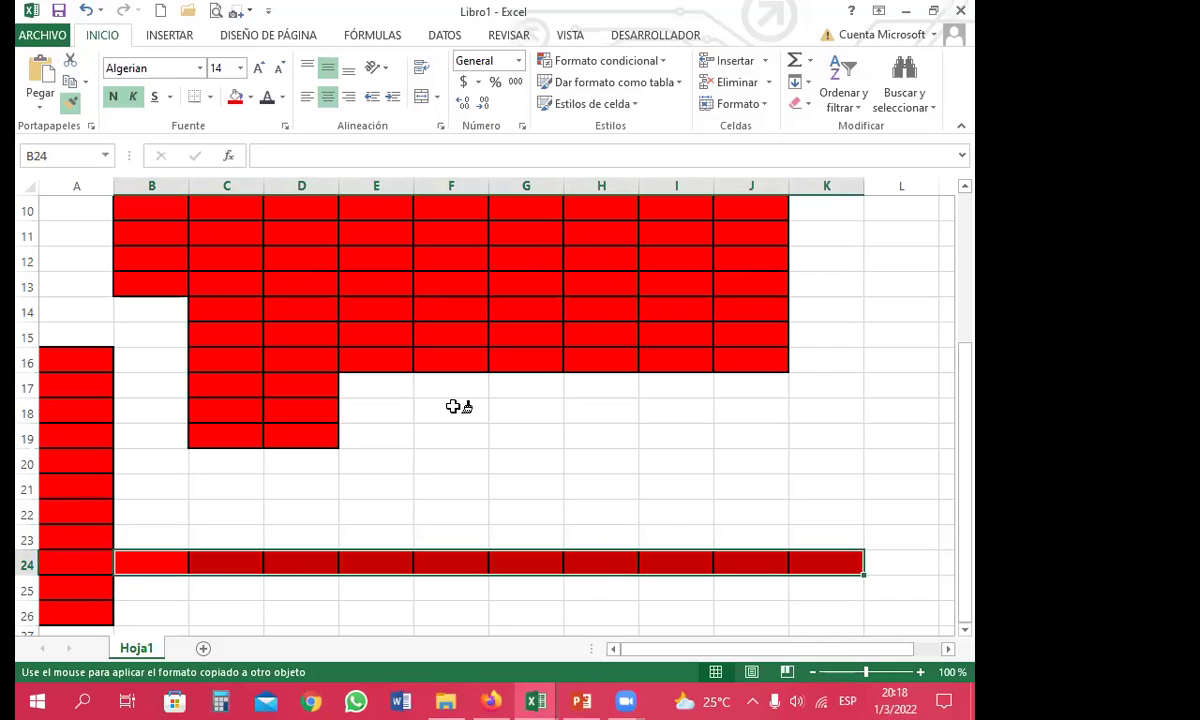
{"action": "key", "text": "Escape"}
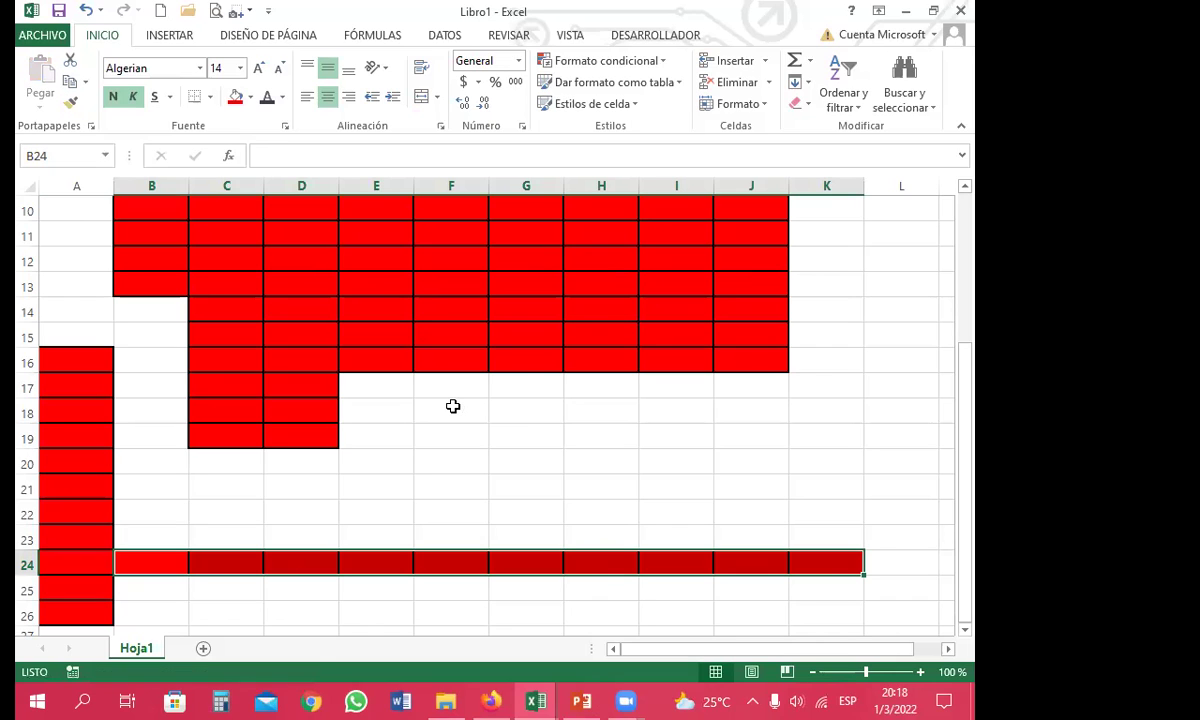
{"action": "left_click", "coordinate": [453, 406]}
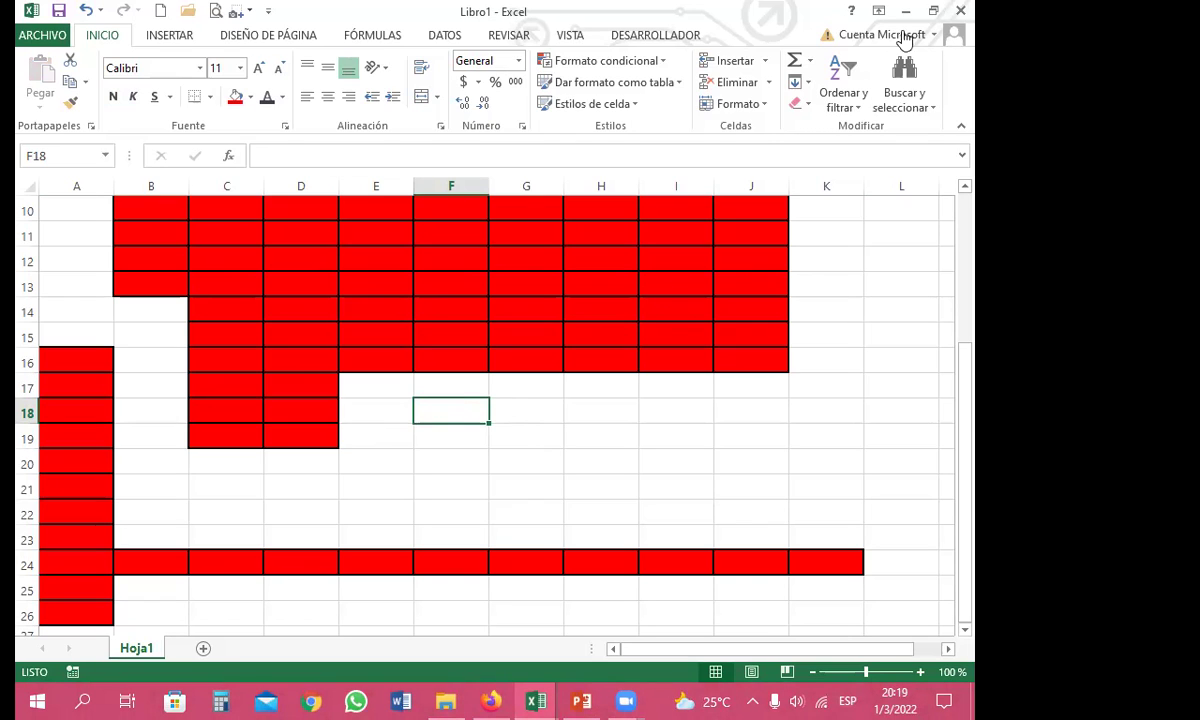
Close the new workbook without saving it and unhide the sheet CREACION DE FORMATO (2).
{"action": "left_click", "coordinate": [958, 11]}
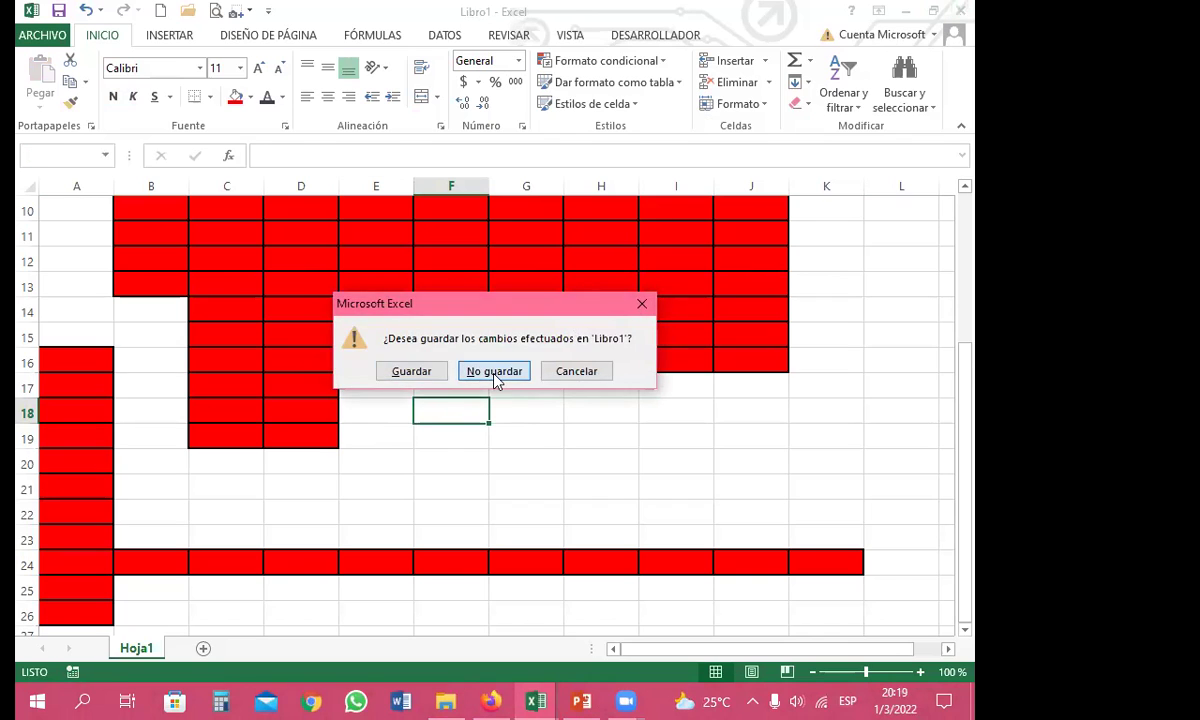
{"action": "left_click", "coordinate": [494, 372]}
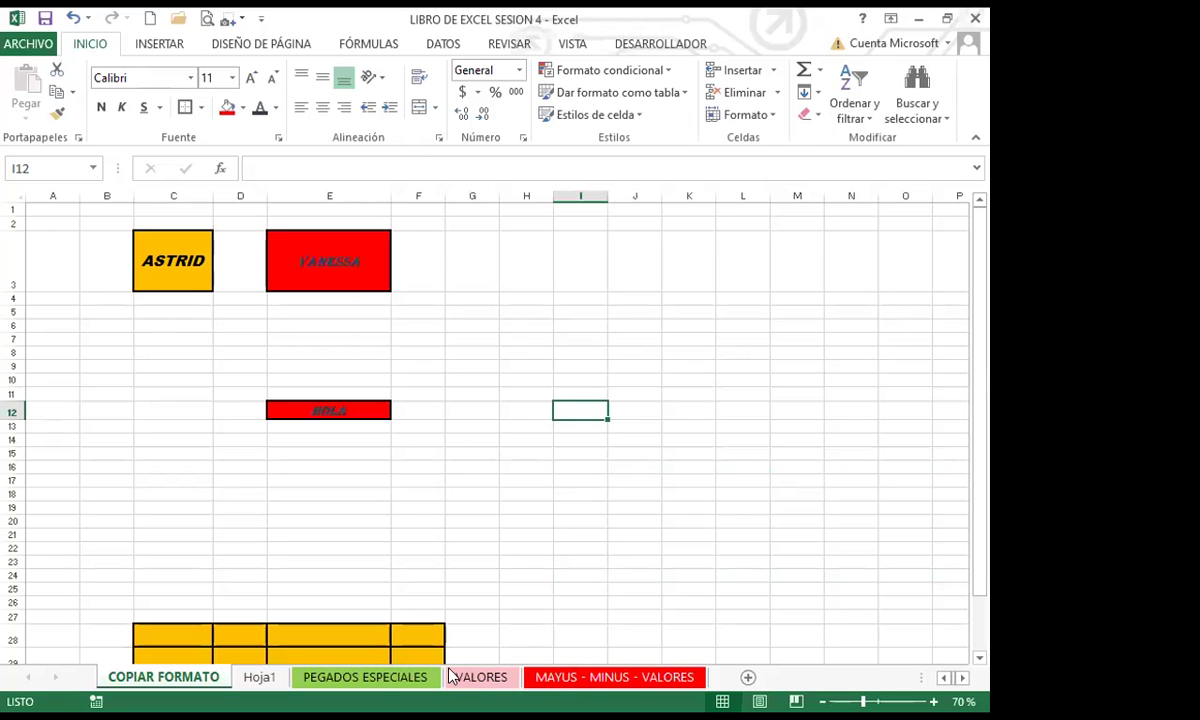
{"action": "right_click", "coordinate": [372, 678]}
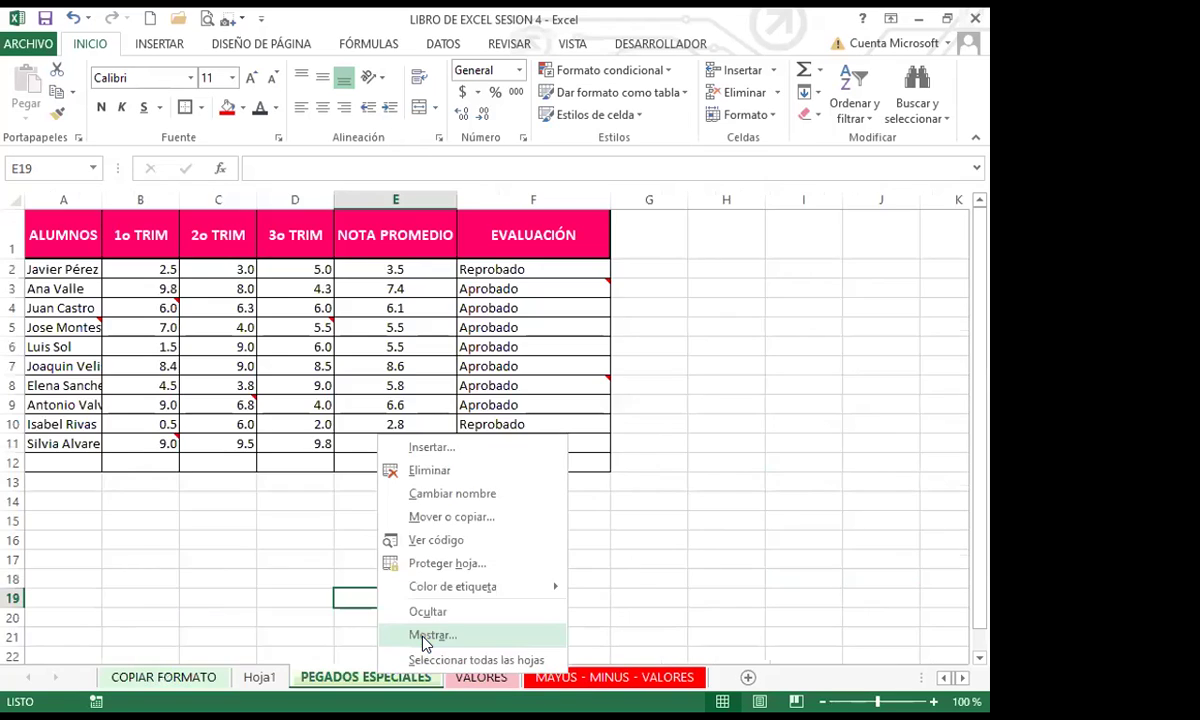
{"action": "left_click", "coordinate": [372, 635]}
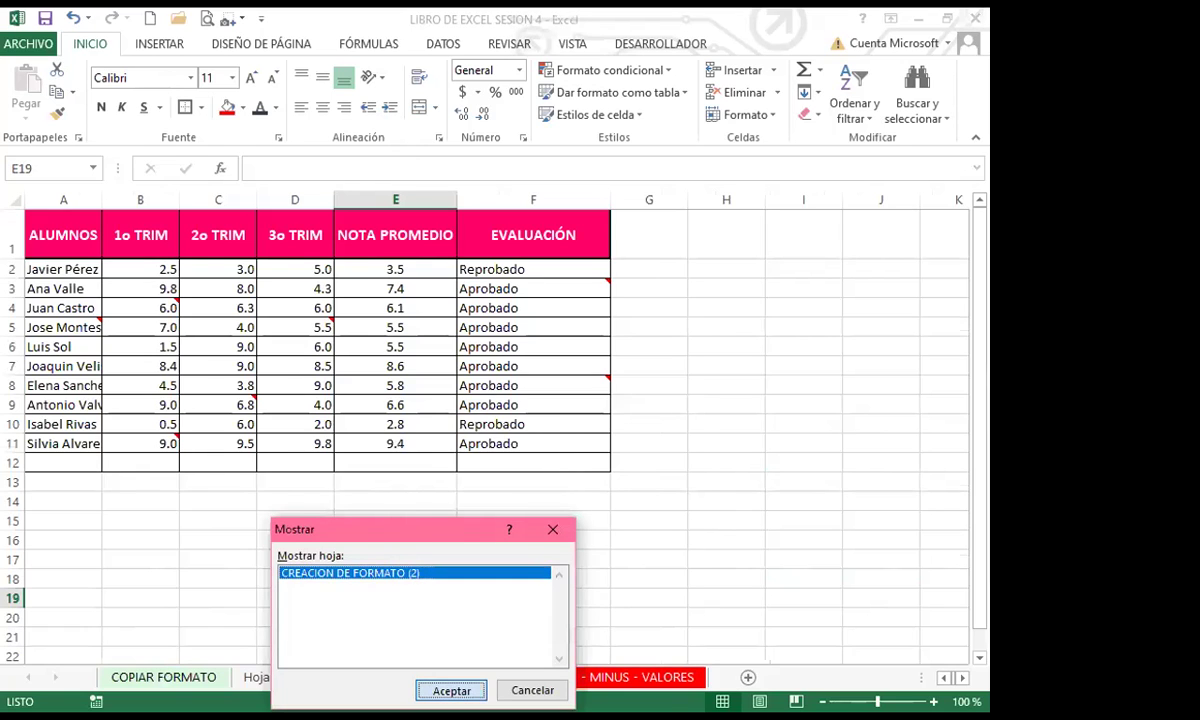
{"action": "left_click", "coordinate": [450, 691]}
{"action": "left_click", "coordinate": [786, 369]}
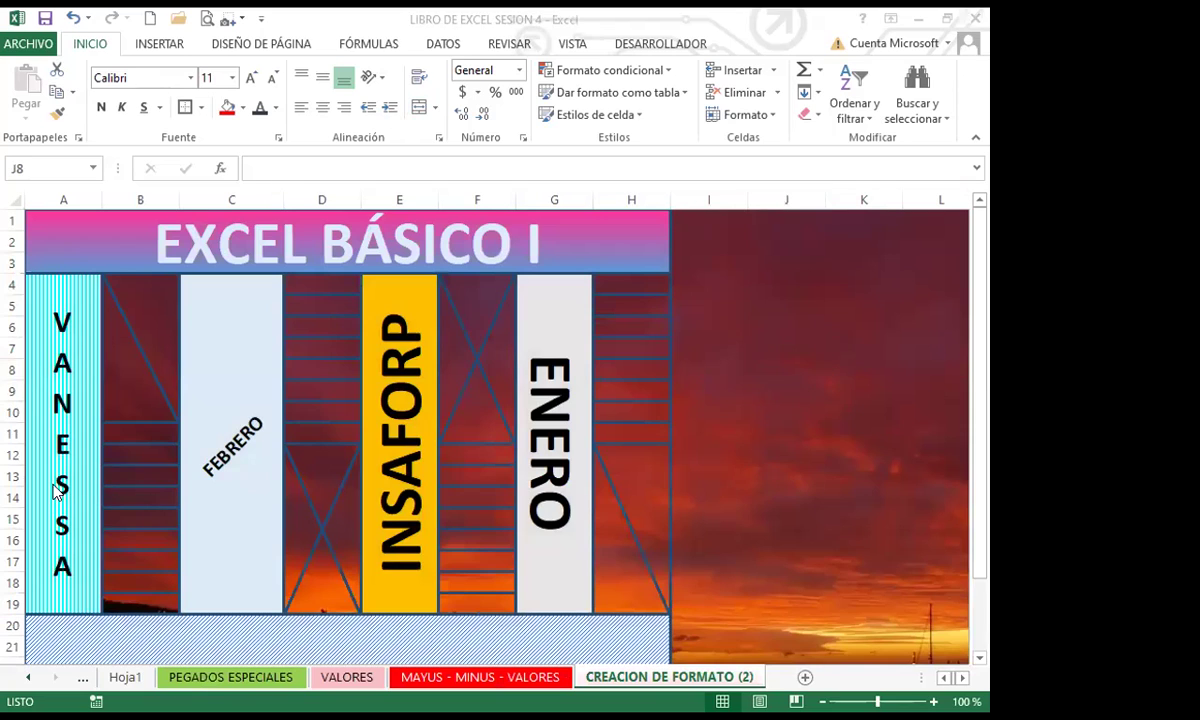
Examine the formatted title, column blocks and hatched footer on the CREACION DE FORMATO (2) sheet.
{"action": "left_click", "coordinate": [236, 497]}
{"action": "key", "text": "Right"}
{"action": "key", "text": "Right"}
{"action": "key", "text": "Right"}
{"action": "key", "text": "Right"}
{"action": "key", "text": "Left"}
{"action": "key", "text": "Left"}
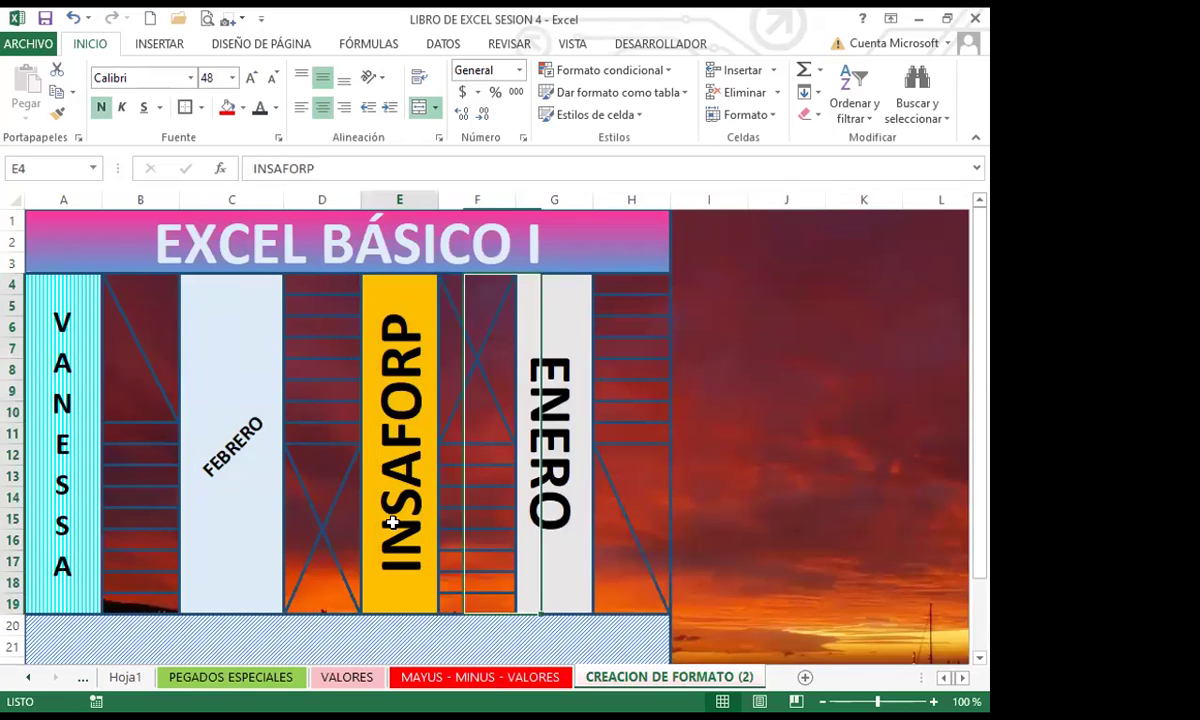
{"action": "left_click", "coordinate": [246, 402]}
{"action": "left_click", "coordinate": [268, 249]}
{"action": "scroll", "coordinate": [228, 517], "scroll_direction": "down", "scroll_amount": 1}
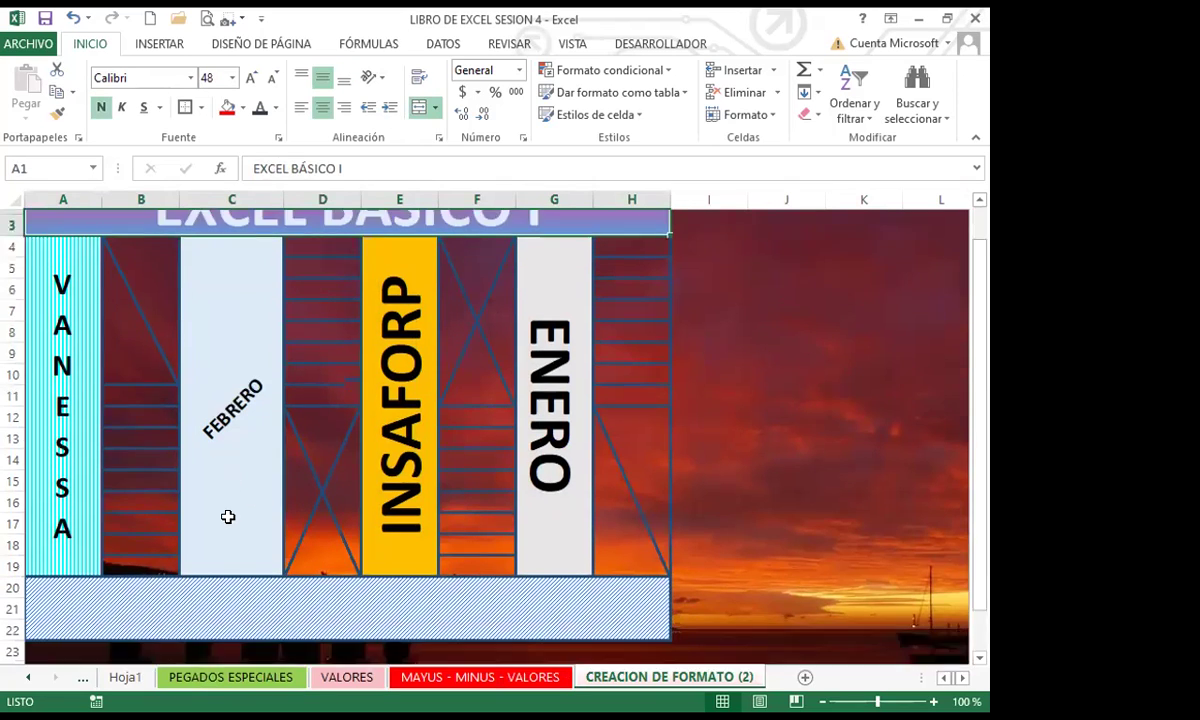
{"action": "scroll", "coordinate": [225, 517], "scroll_direction": "down", "scroll_amount": 2}
{"action": "scroll", "coordinate": [134, 335], "scroll_direction": "up", "scroll_amount": 3}
{"action": "left_click_drag", "start_coordinate": [42, 237], "coordinate": [640, 624]}
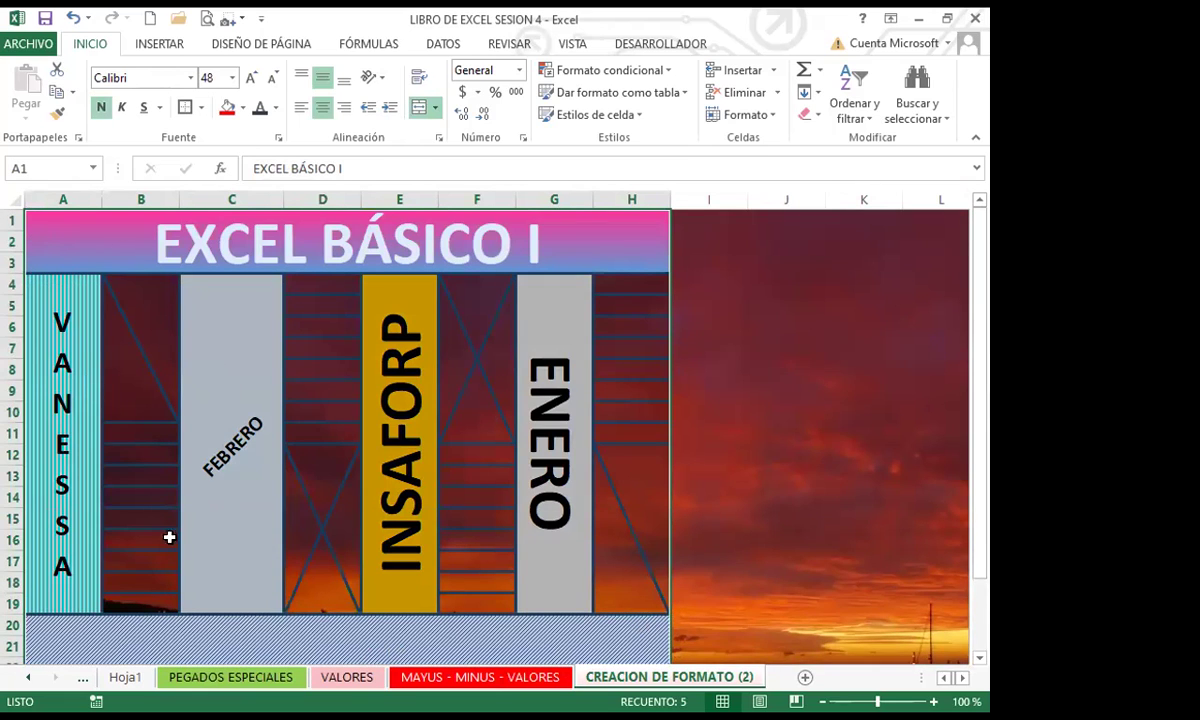
{"action": "left_click", "coordinate": [57, 113]}
{"action": "key", "text": "Escape"}
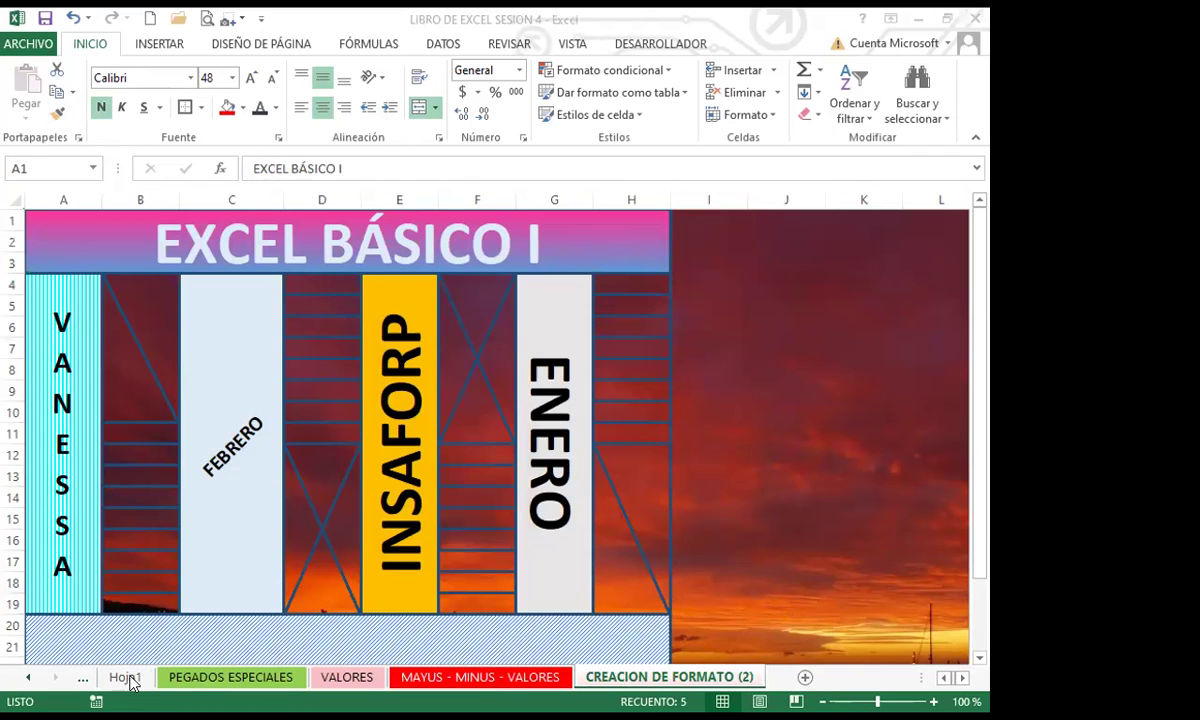
{"action": "left_click", "coordinate": [127, 678]}
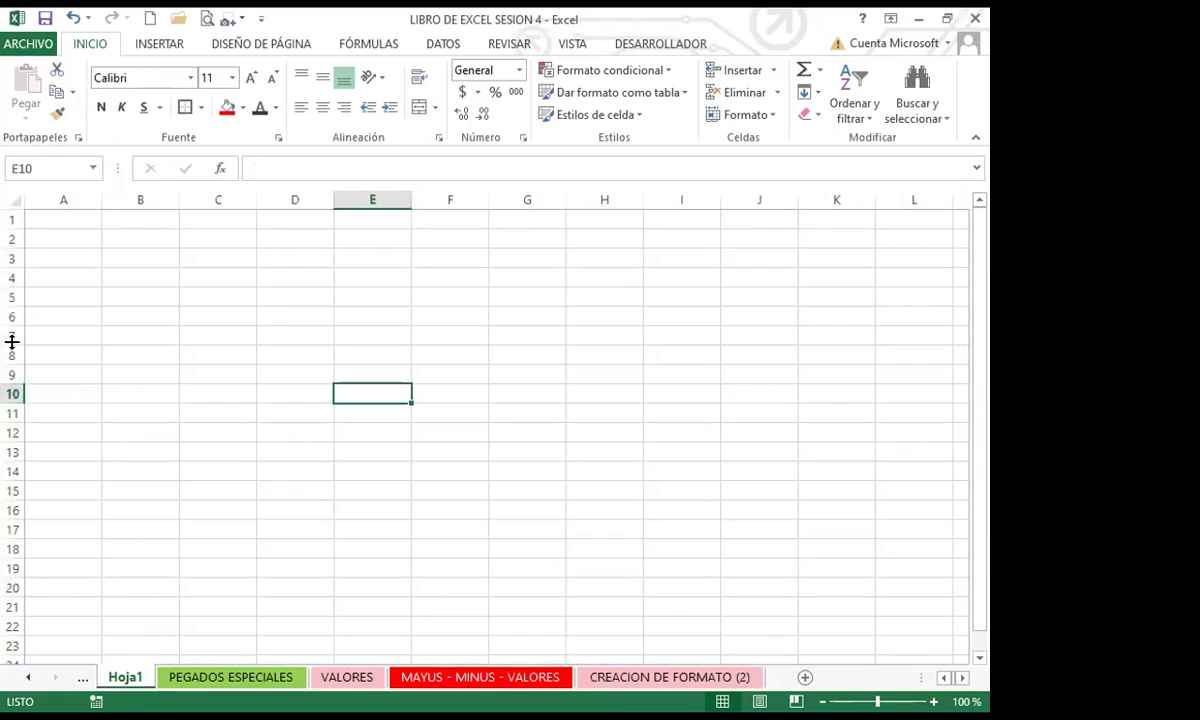
{"action": "left_click", "coordinate": [53, 200]}
{"action": "left_click", "coordinate": [58, 214]}
Copy the format of A1:H22 on CREACION DE FORMATO (2) onto Hoja1 starting at A3 with a locked Format Painter, then turn it off.
{"action": "left_click", "coordinate": [624, 677]}
{"action": "left_click_drag", "start_coordinate": [126, 254], "coordinate": [650, 645]}
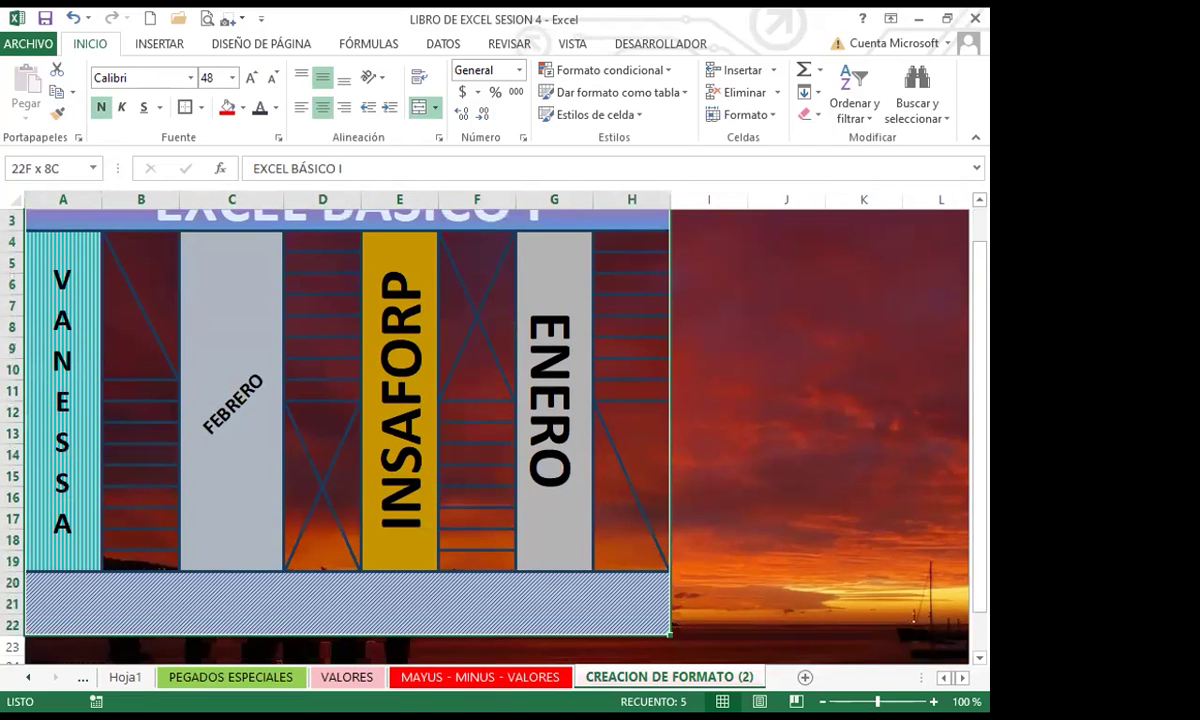
{"action": "scroll", "coordinate": [668, 634], "scroll_direction": "down", "scroll_amount": 1}
{"action": "left_click", "coordinate": [58, 114]}
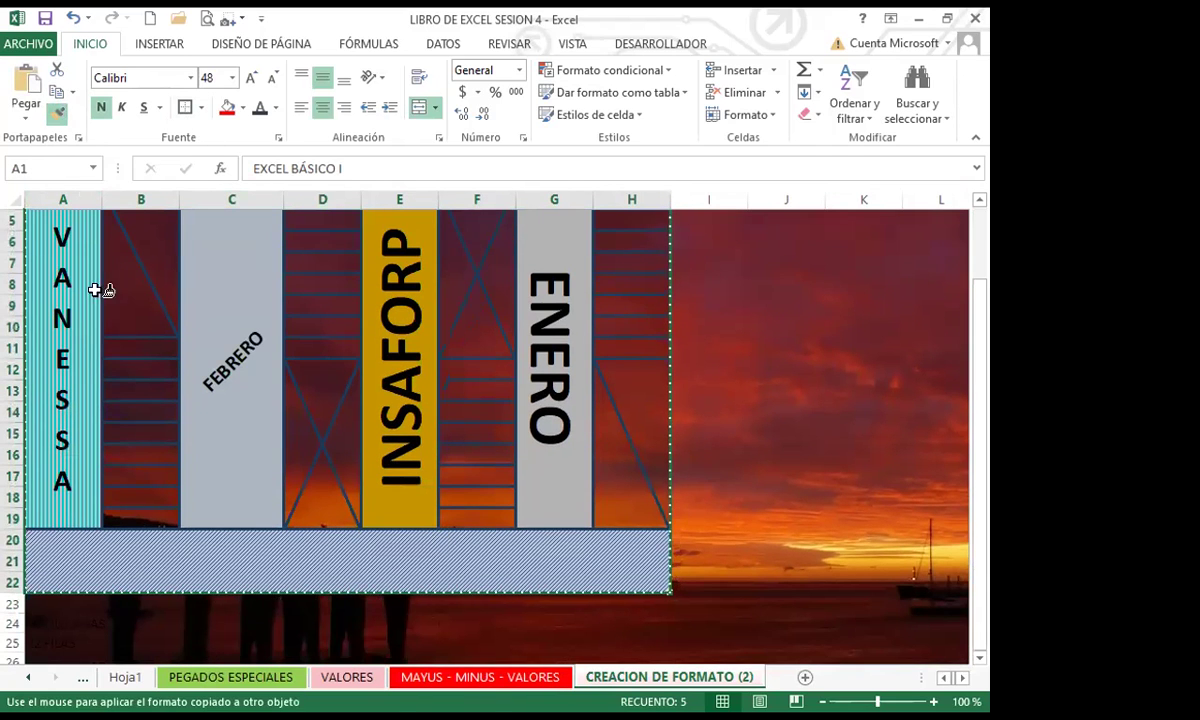
{"action": "left_click", "coordinate": [140, 677]}
{"action": "left_click", "coordinate": [91, 262]}
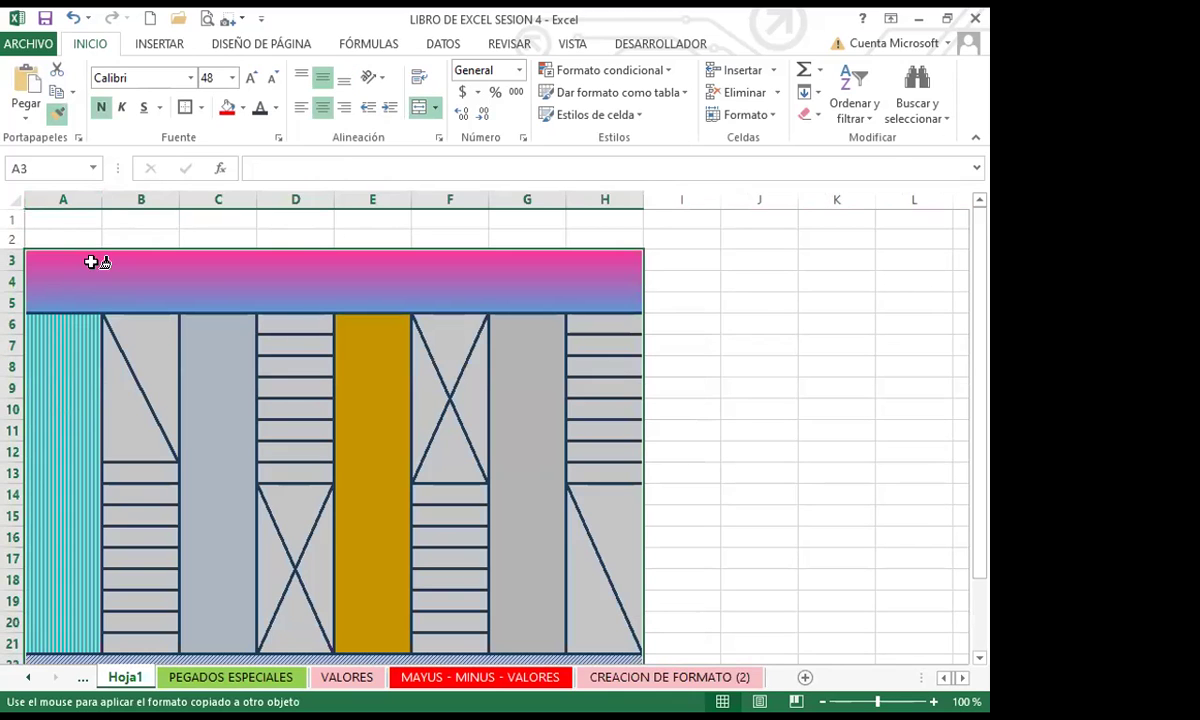
{"action": "key", "text": "Escape"}
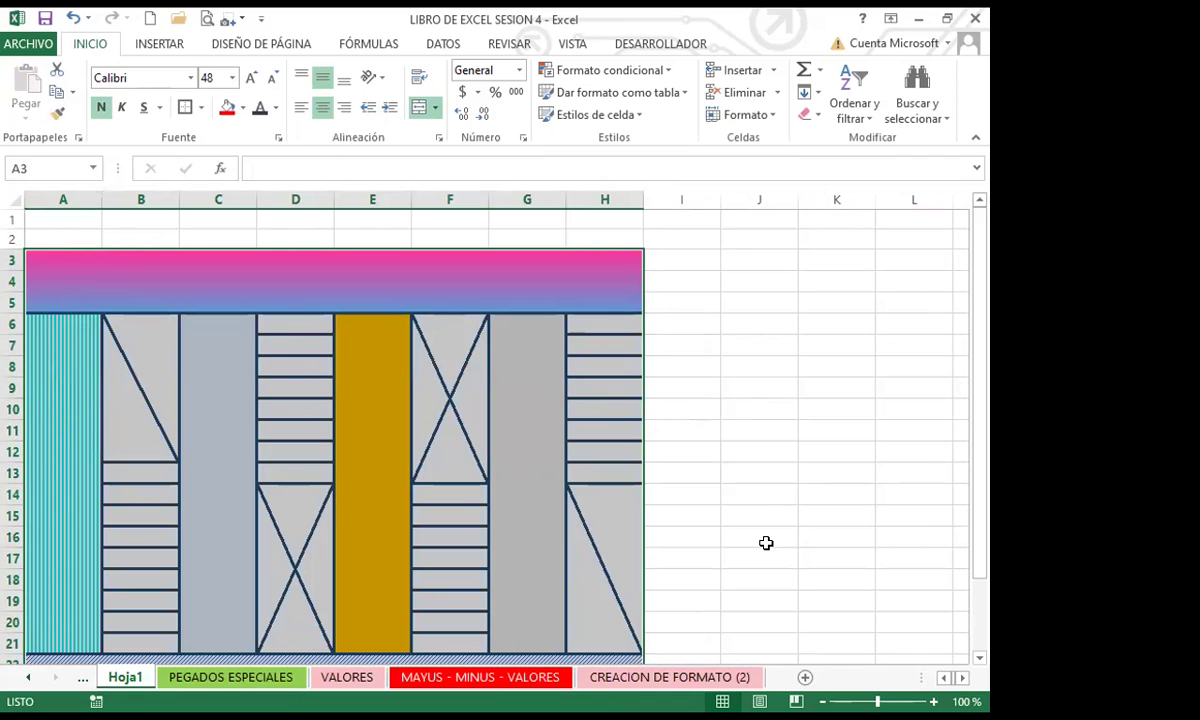
Review the title and text columns on CREACION DE FORMATO (2) for comparison with the format copied to Hoja1.
{"action": "left_click", "coordinate": [625, 680]}
{"action": "left_click", "coordinate": [372, 440]}
{"action": "left_click", "coordinate": [250, 410]}
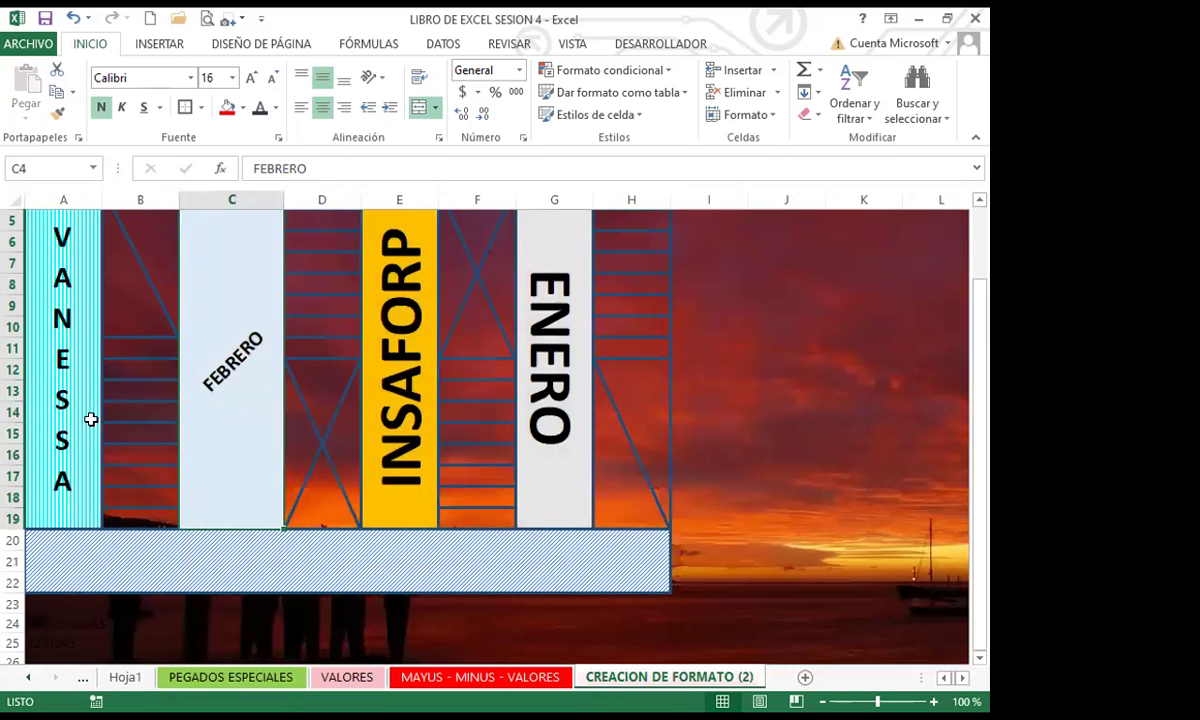
{"action": "left_click", "coordinate": [85, 412]}
{"action": "scroll", "coordinate": [156, 417], "scroll_direction": "up", "scroll_amount": 2}
{"action": "left_click", "coordinate": [337, 246]}
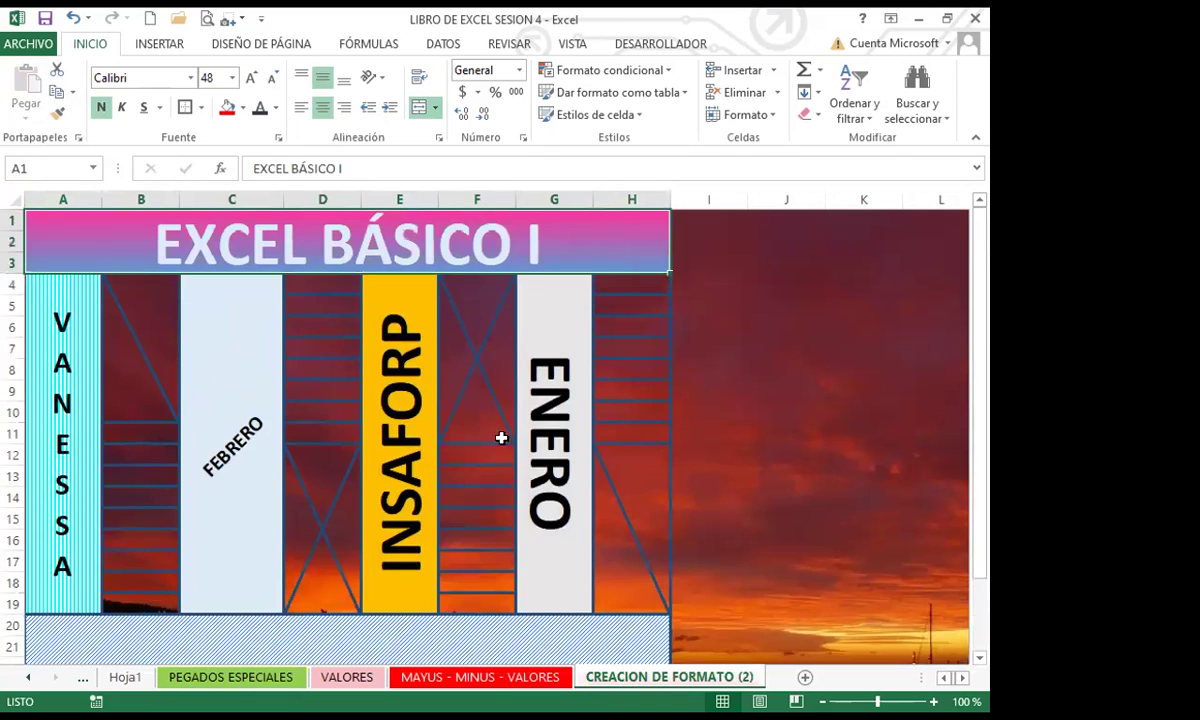
{"action": "scroll", "coordinate": [507, 460], "scroll_direction": "down", "scroll_amount": 2}
{"action": "left_click", "coordinate": [130, 680]}
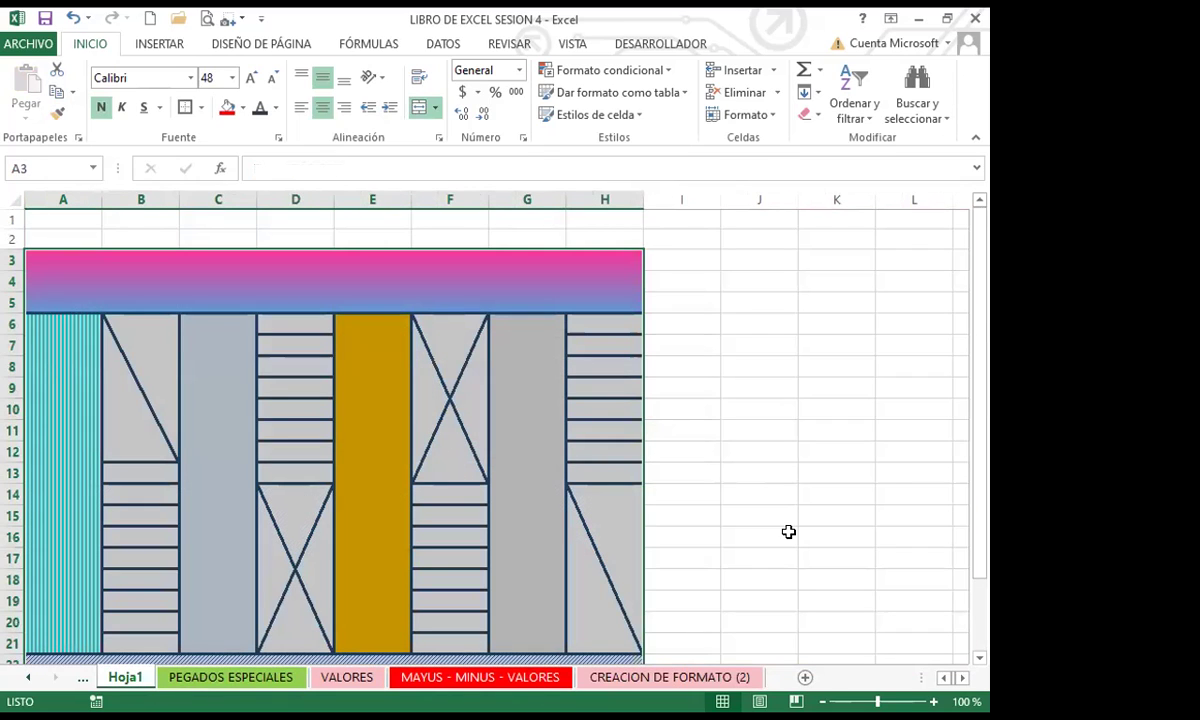
Enter HOLA in the orange merged cell E6 and MARZO in the grey merged cell G6 of Hoja1.
{"action": "left_click", "coordinate": [372, 467]}
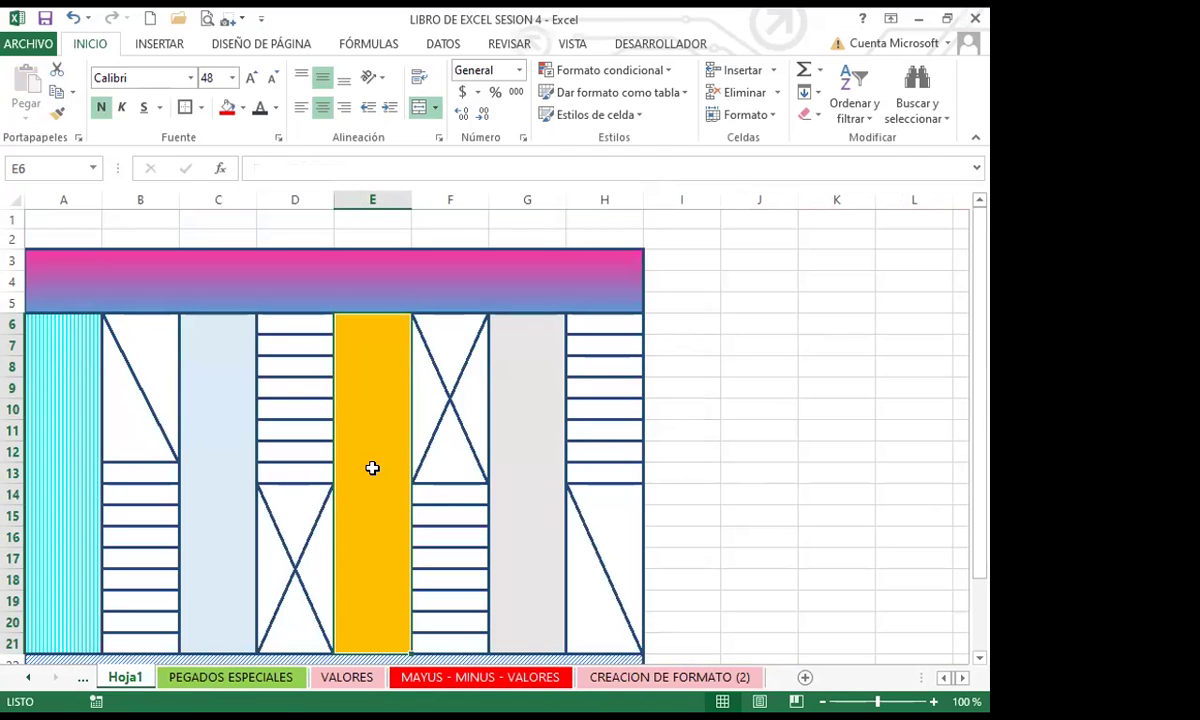
{"action": "type", "text": "HOLA"}
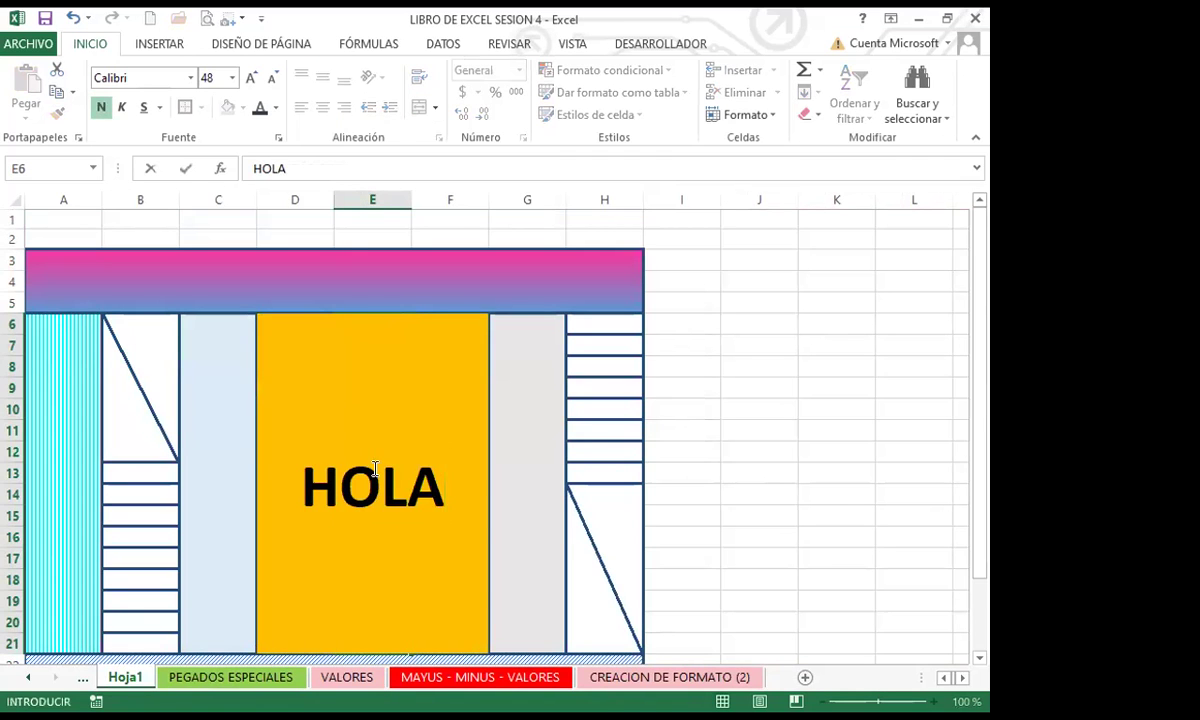
{"action": "key", "text": "Return"}
{"action": "left_click", "coordinate": [526, 451]}
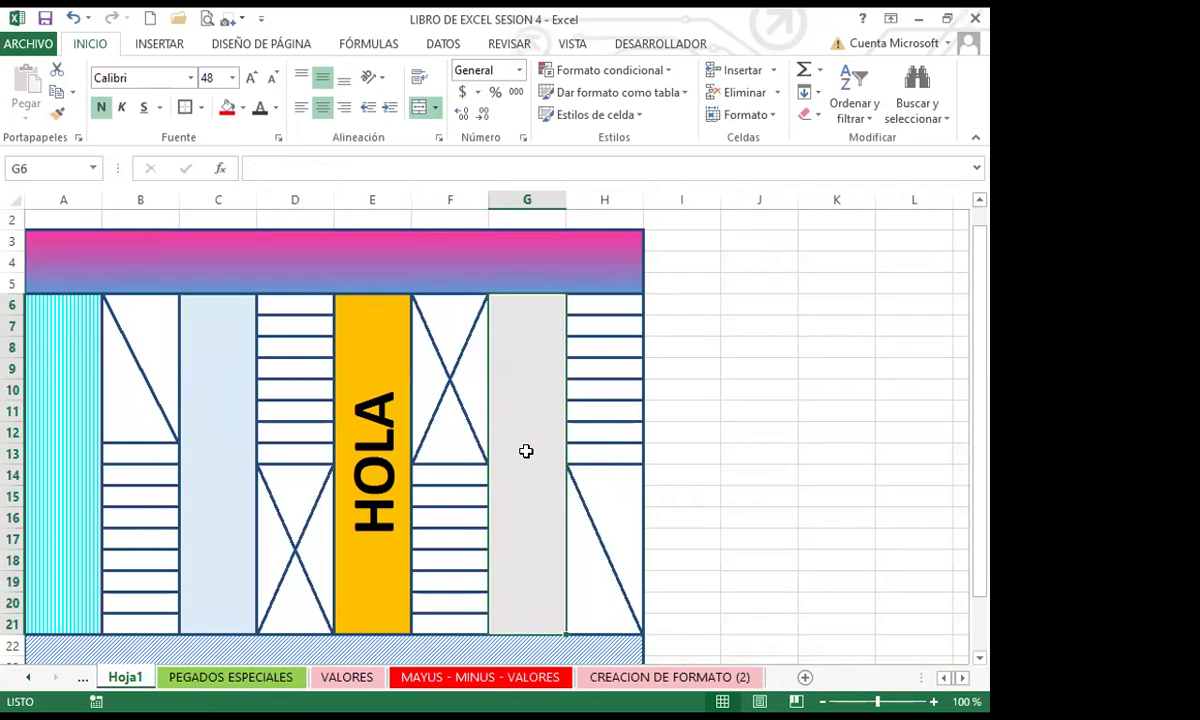
{"action": "type", "text": "MARZO"}
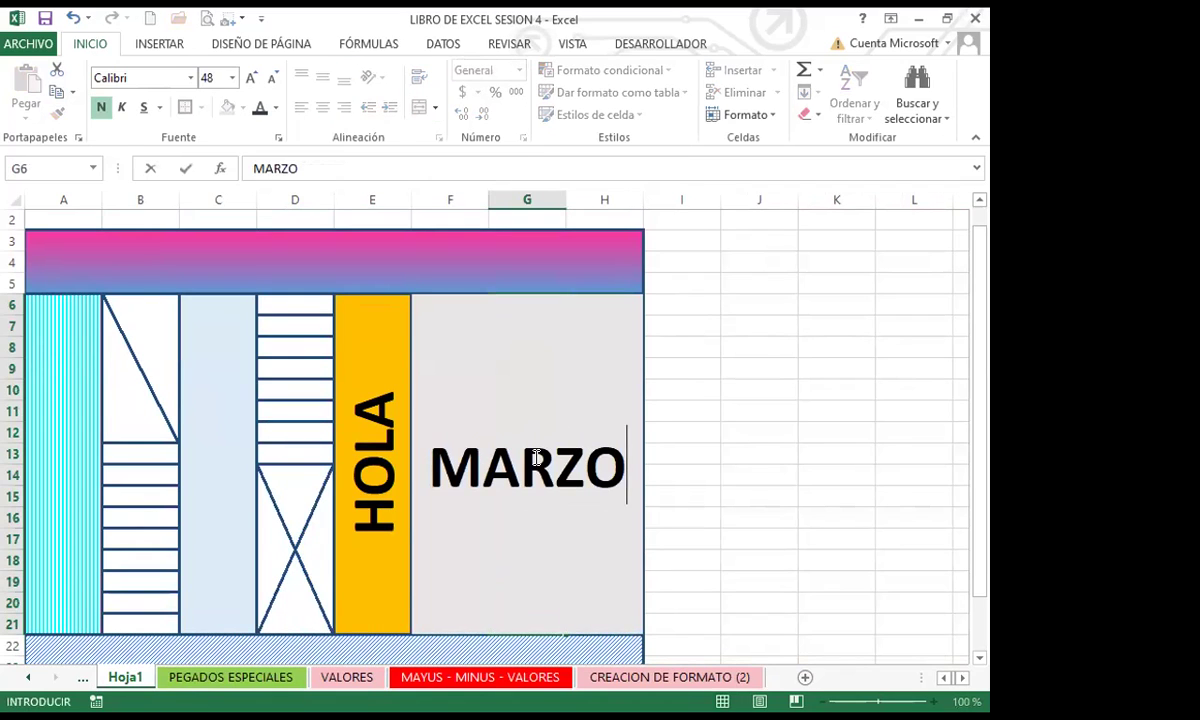
{"action": "key", "text": "Return"}
Enter ENERO in the turquoise striped cell A6 and the title INSAFORP in the merged cell A3.
{"action": "left_click", "coordinate": [44, 443]}
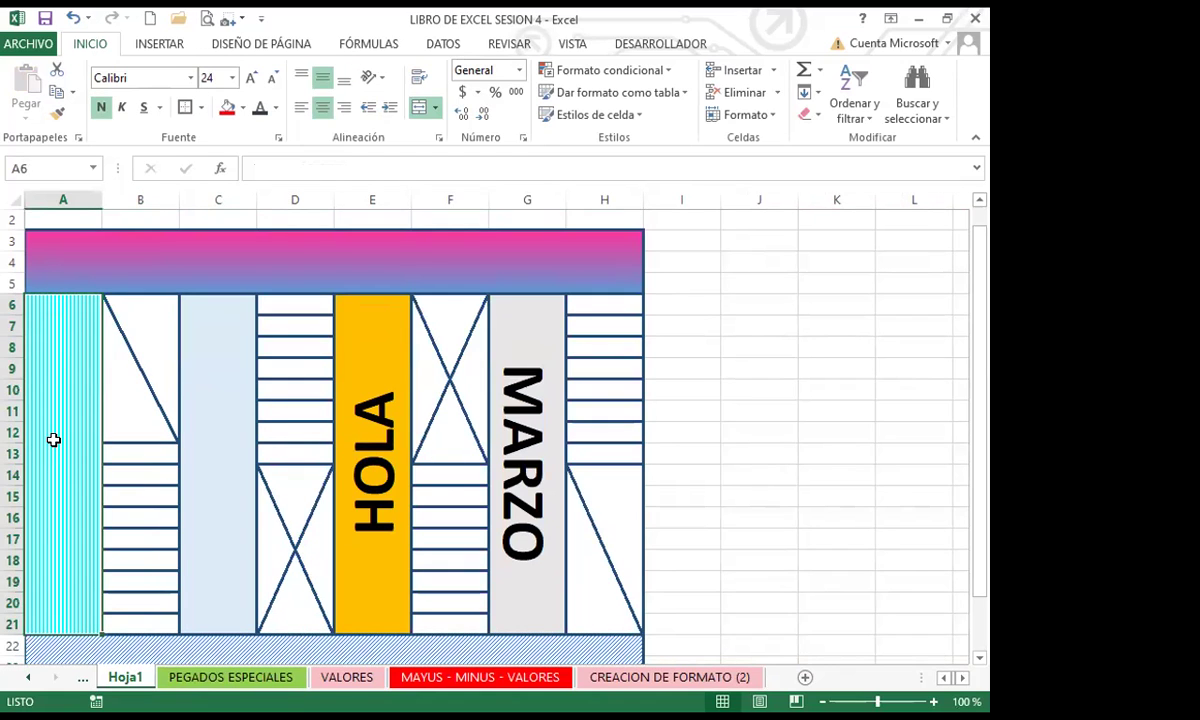
{"action": "type", "text": "ENERO"}
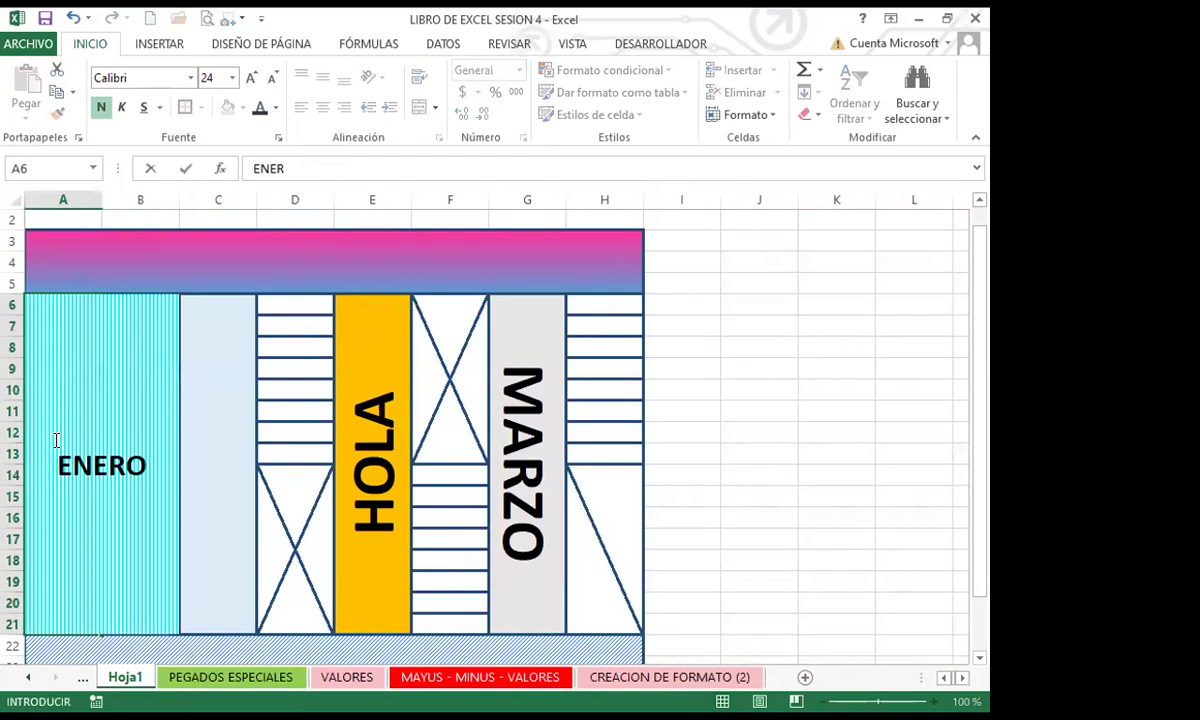
{"action": "key", "text": "Return"}
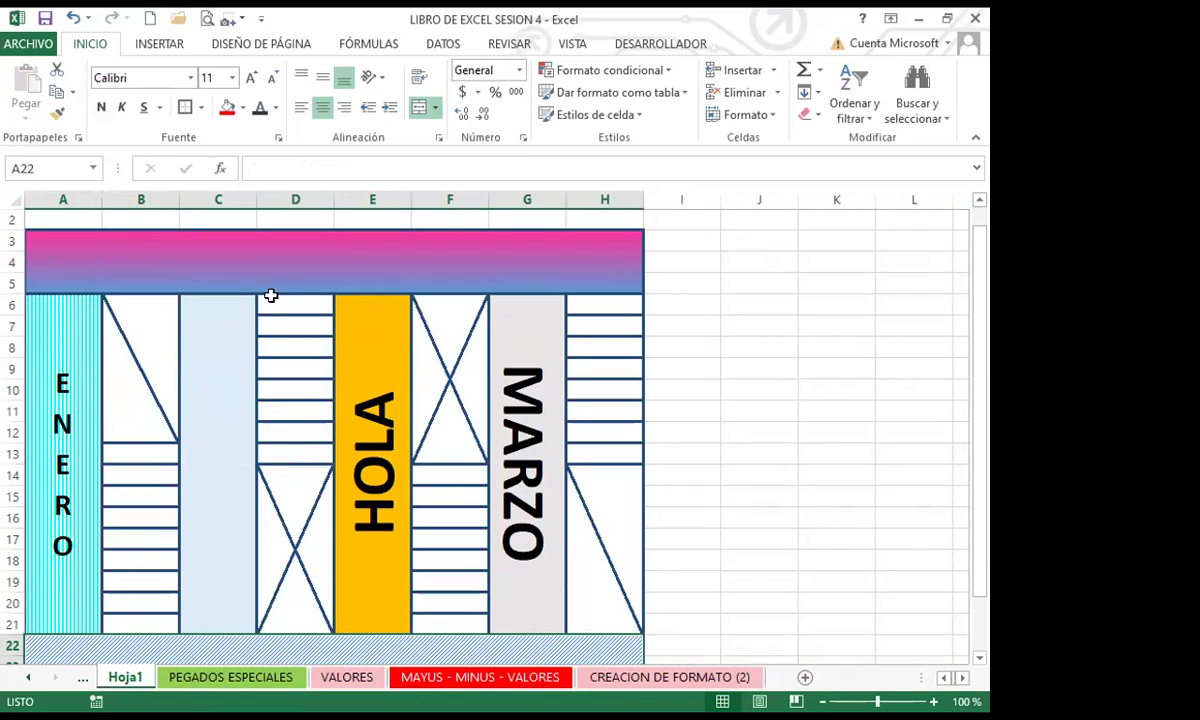
{"action": "left_click", "coordinate": [307, 251]}
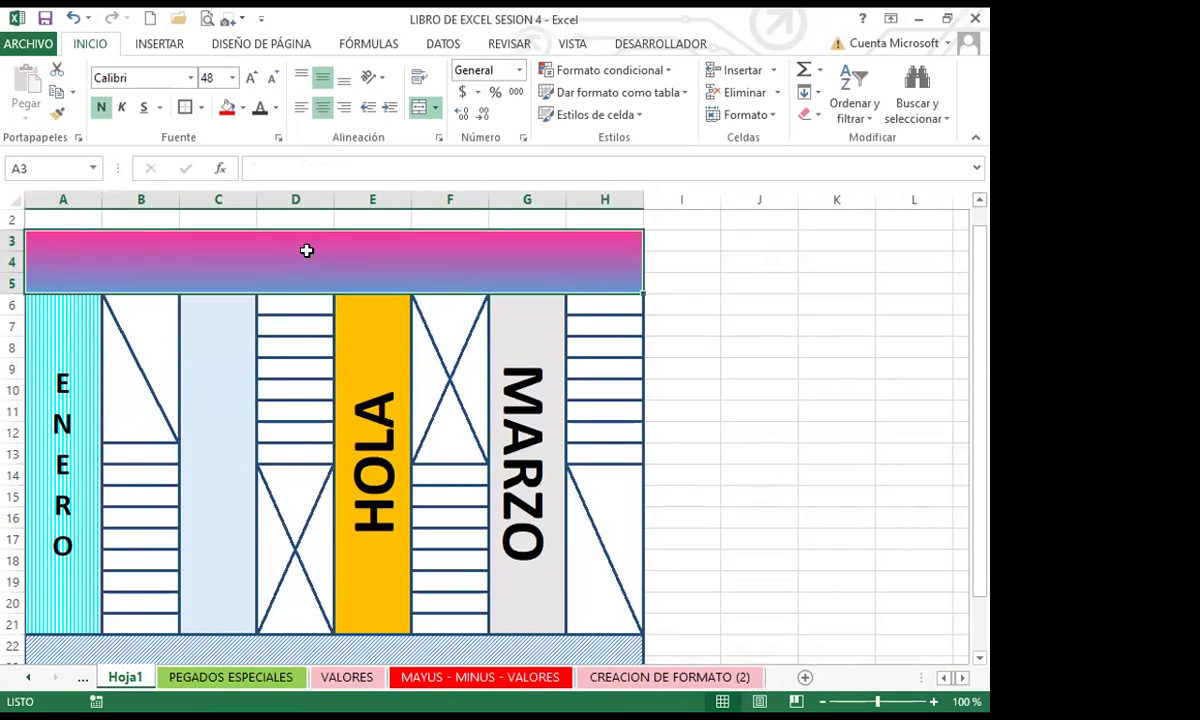
{"action": "type", "text": "INSAF"}
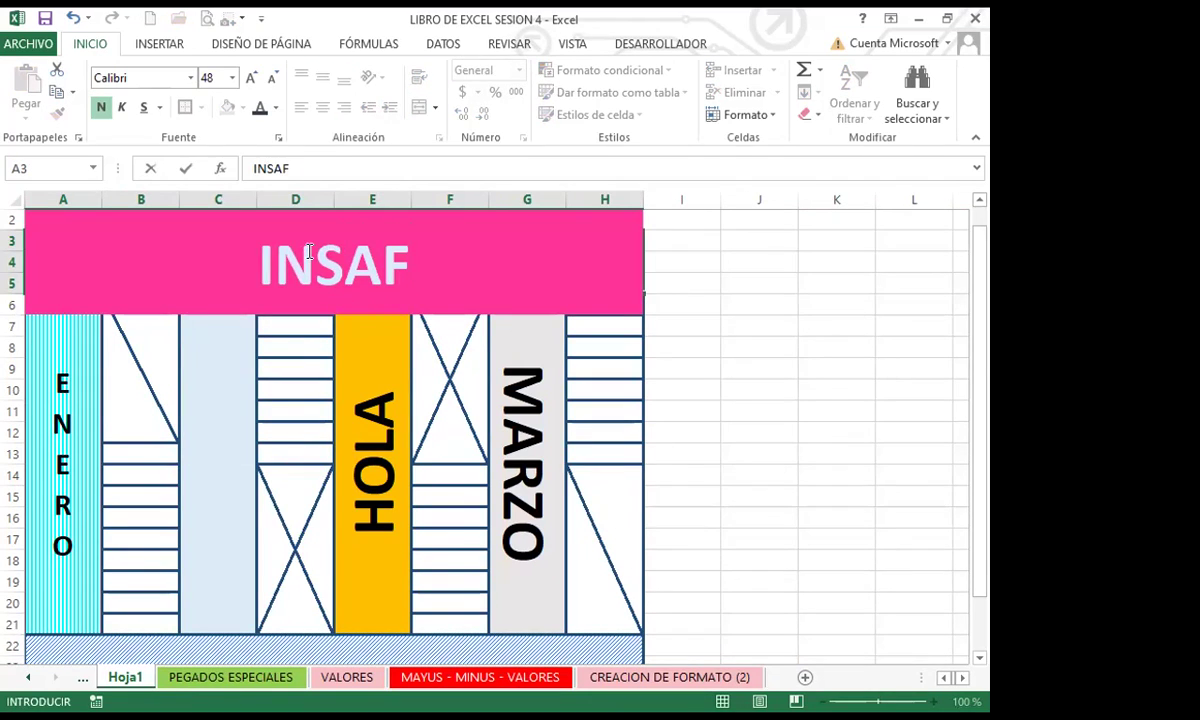
{"action": "key", "text": "BackSpace"}
{"action": "type", "text": "FORP"}
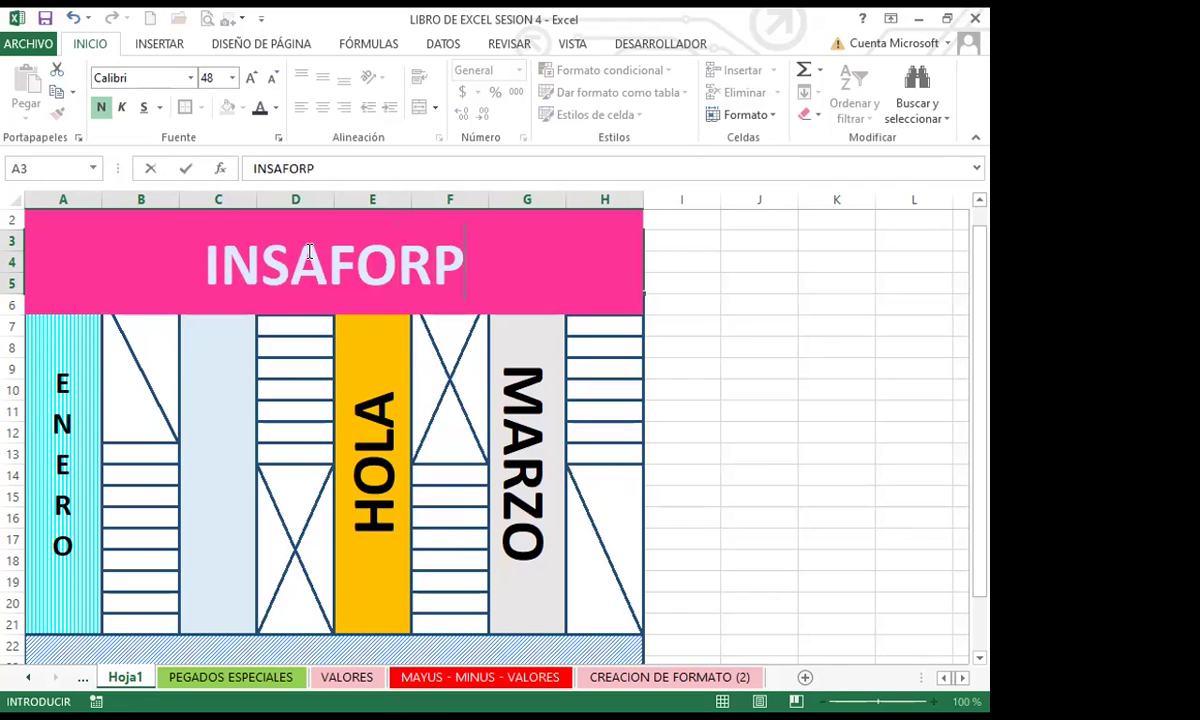
{"action": "left_click", "coordinate": [768, 318]}
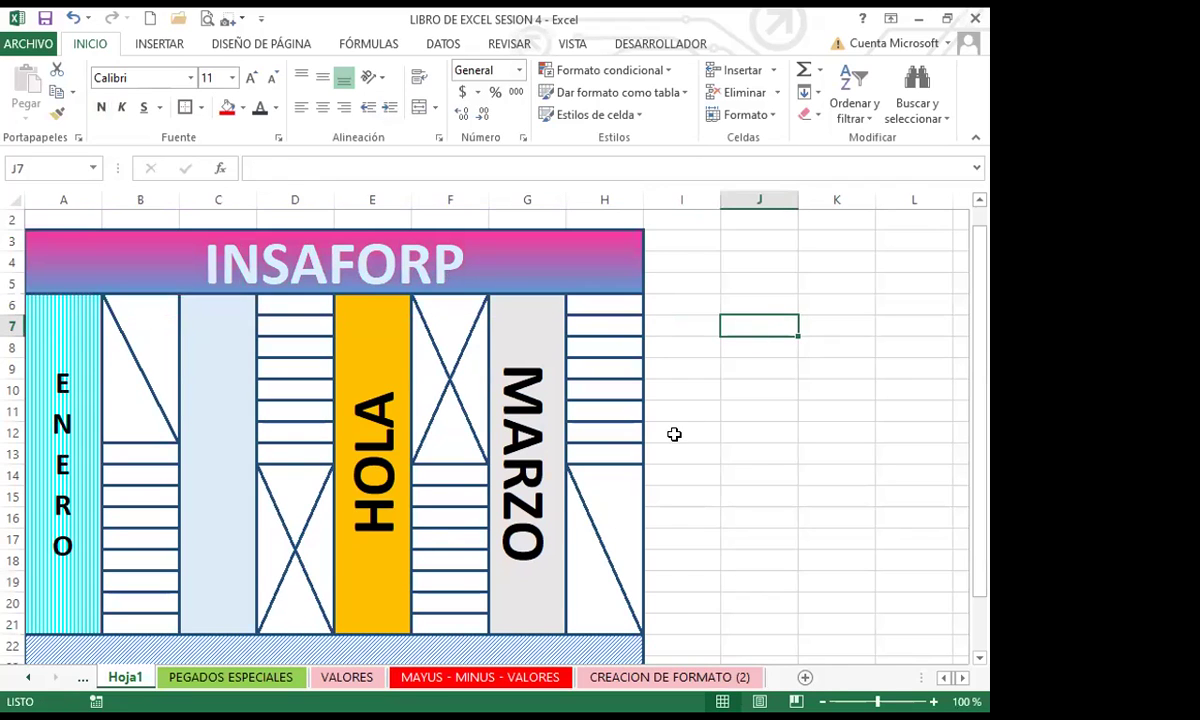
Inspect the text orientation and copied format of the merged cells E6, G6, A6 and C6 and the hatched footer on Hoja1.
{"action": "scroll", "coordinate": [640, 440], "scroll_direction": "up", "scroll_amount": 1}
{"action": "left_click", "coordinate": [389, 495]}
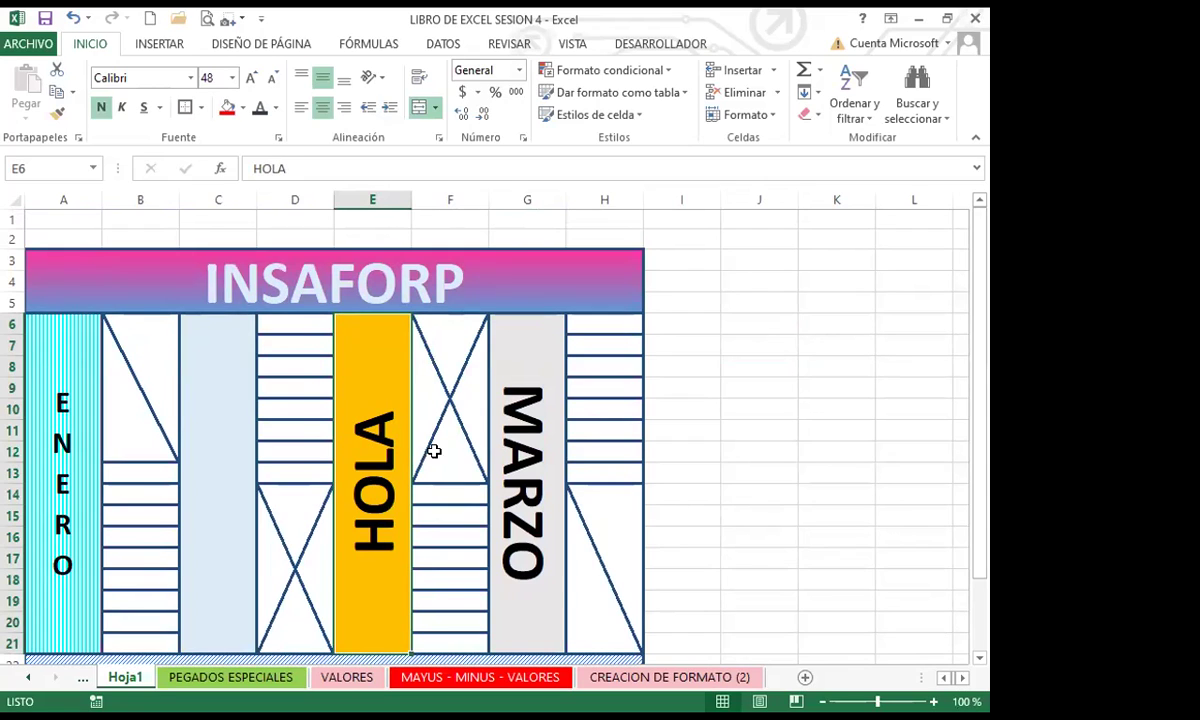
{"action": "left_click", "coordinate": [522, 474]}
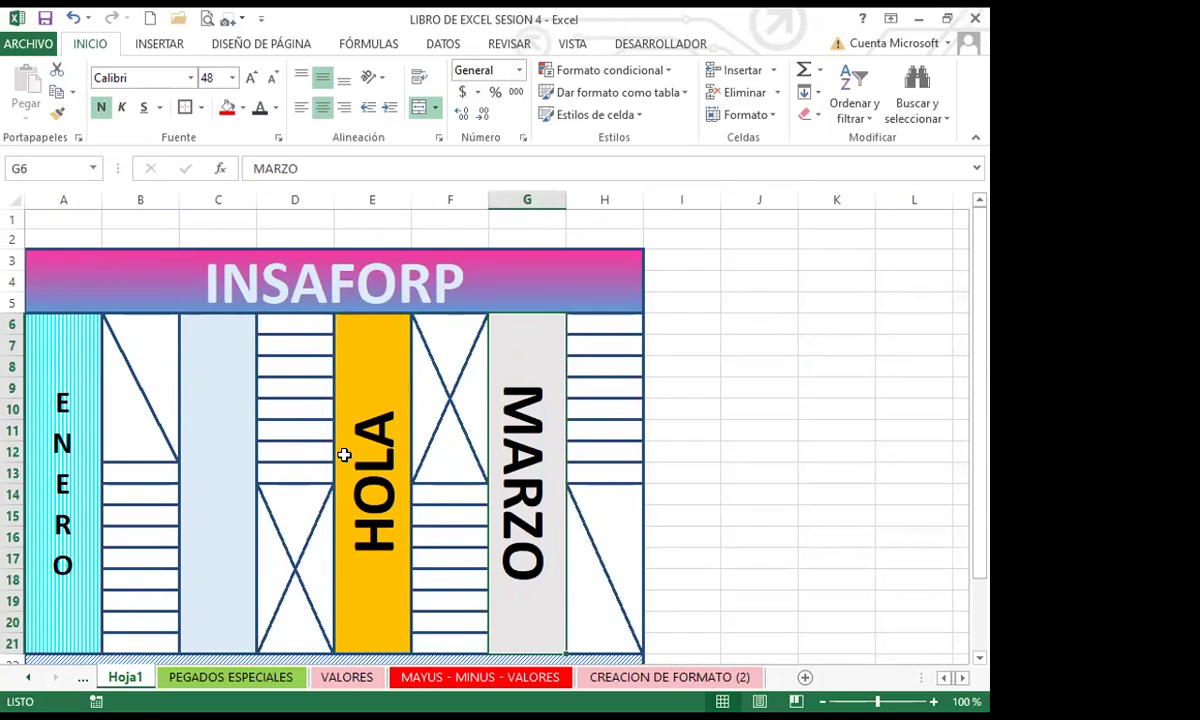
{"action": "left_click", "coordinate": [68, 446]}
{"action": "double_click", "coordinate": [218, 443]}
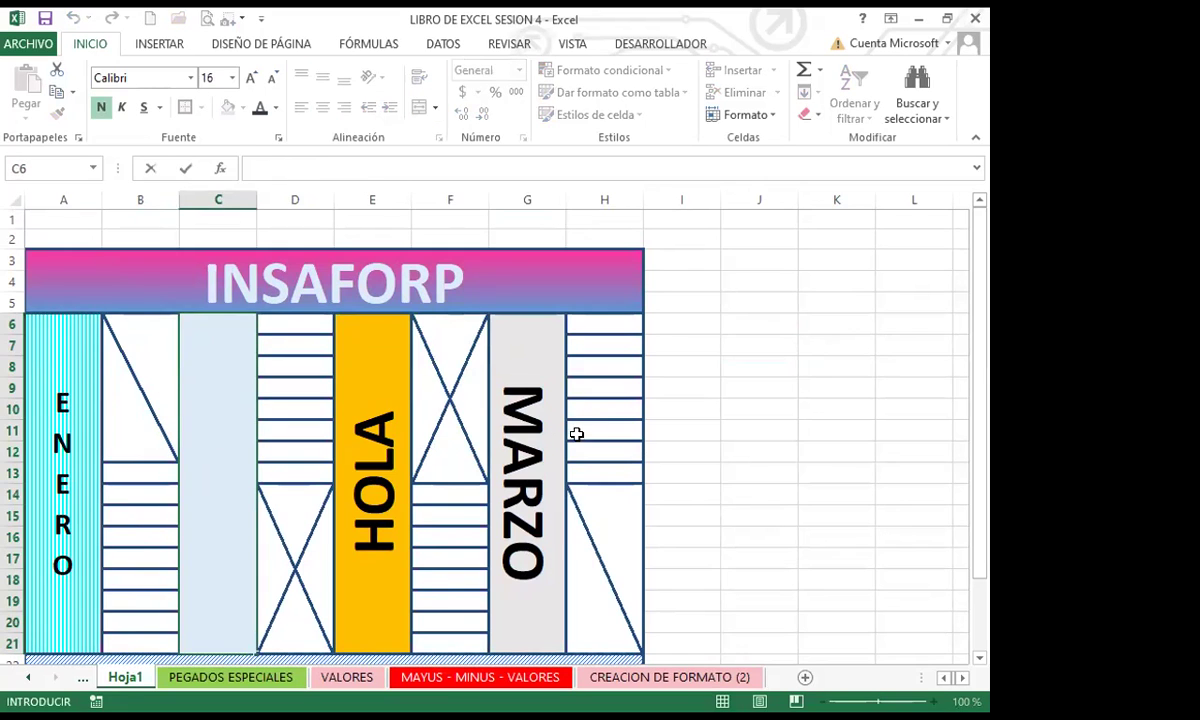
{"action": "scroll", "coordinate": [555, 429], "scroll_direction": "down", "scroll_amount": 2}
{"action": "scroll", "coordinate": [265, 408], "scroll_direction": "up", "scroll_amount": 2}
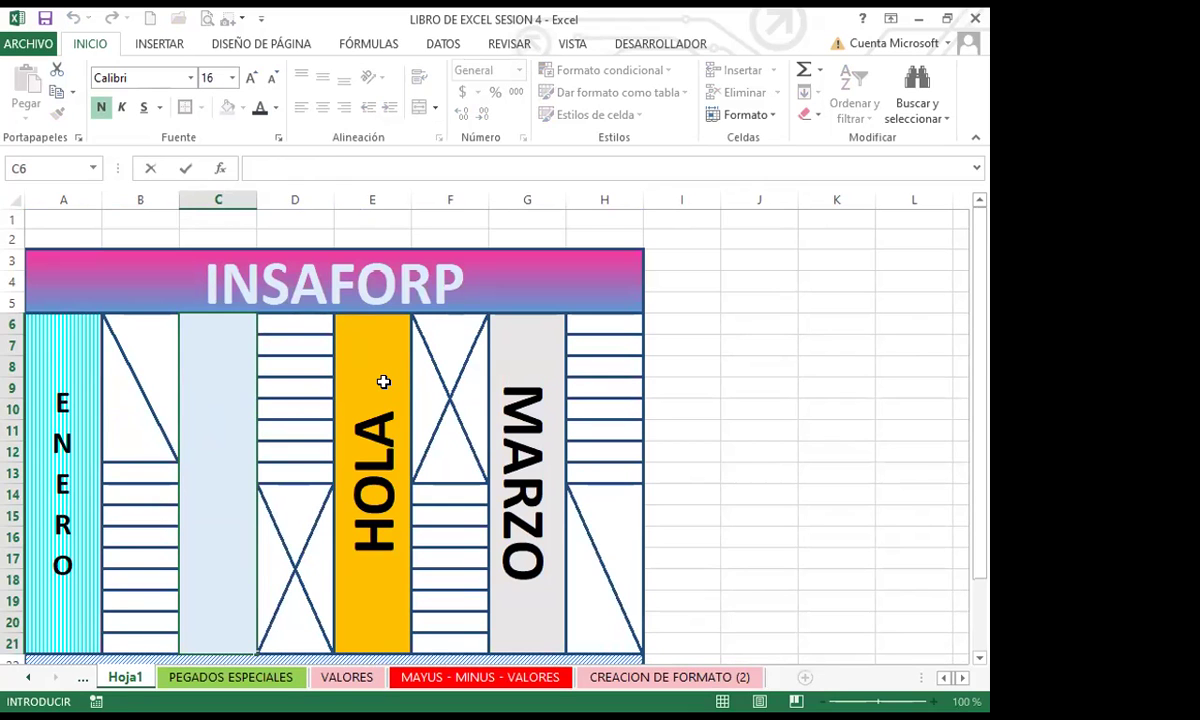
{"action": "scroll", "coordinate": [342, 434], "scroll_direction": "down", "scroll_amount": 1}
{"action": "scroll", "coordinate": [342, 434], "scroll_direction": "down", "scroll_amount": 1}
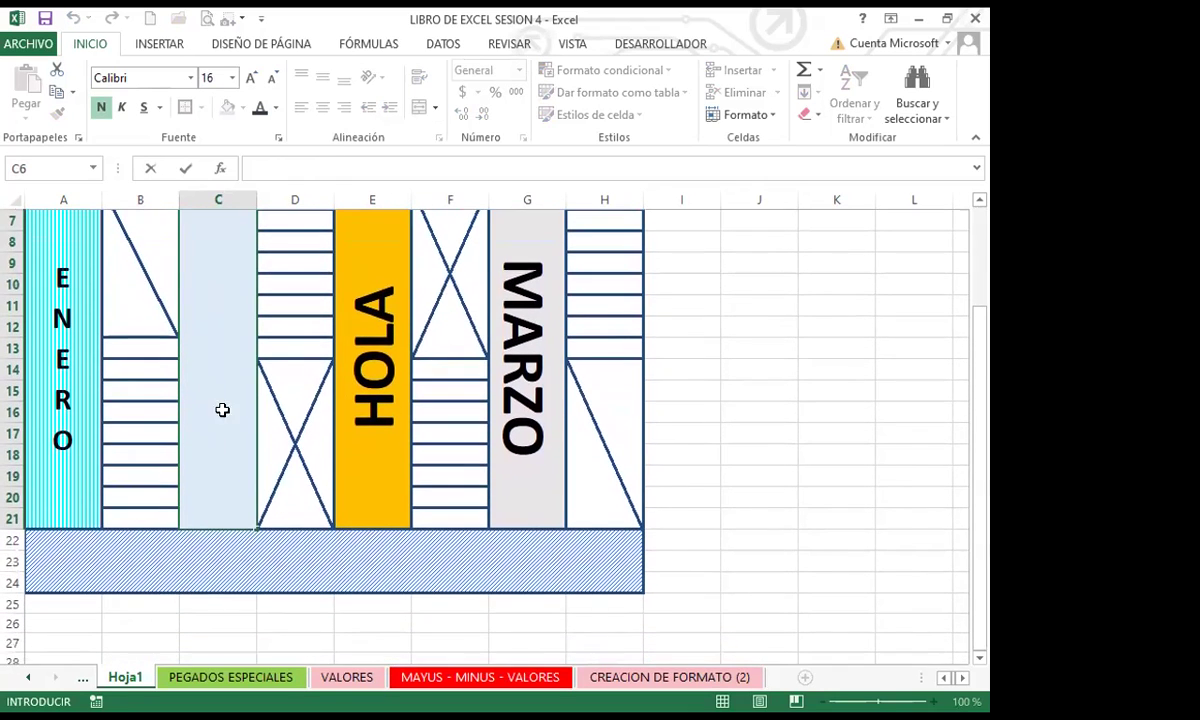
{"action": "key", "text": "Escape"}
{"action": "left_click", "coordinate": [385, 473]}
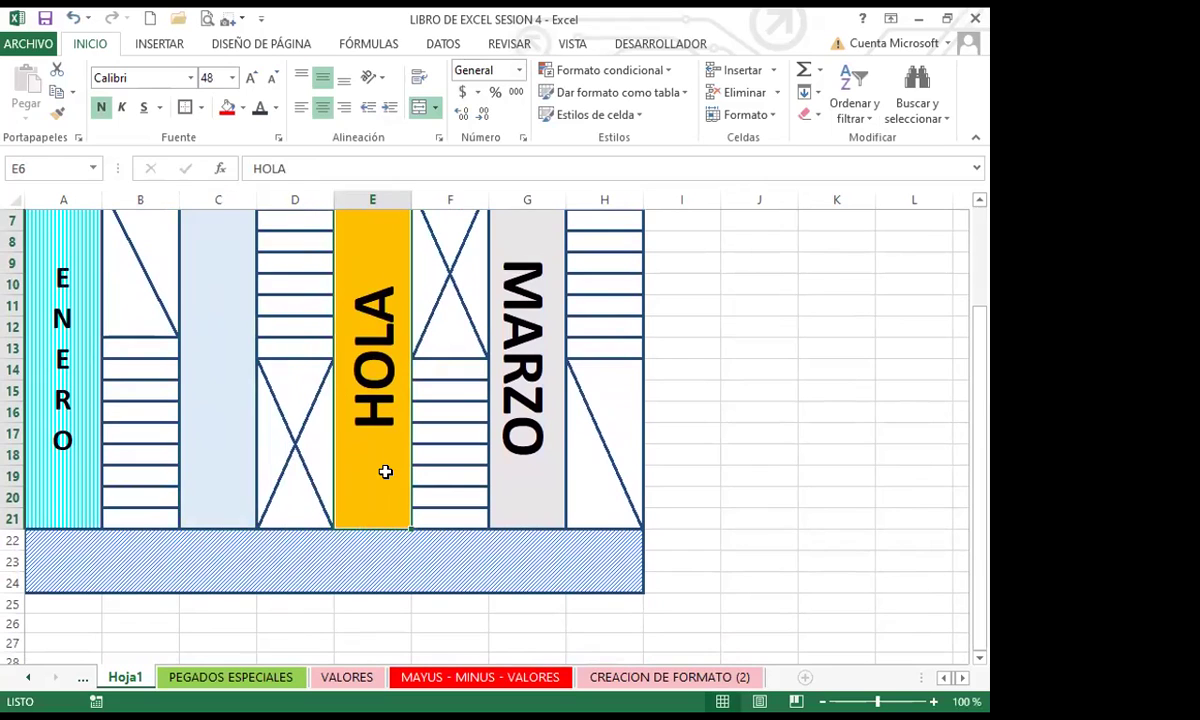
{"action": "left_click", "coordinate": [510, 453]}
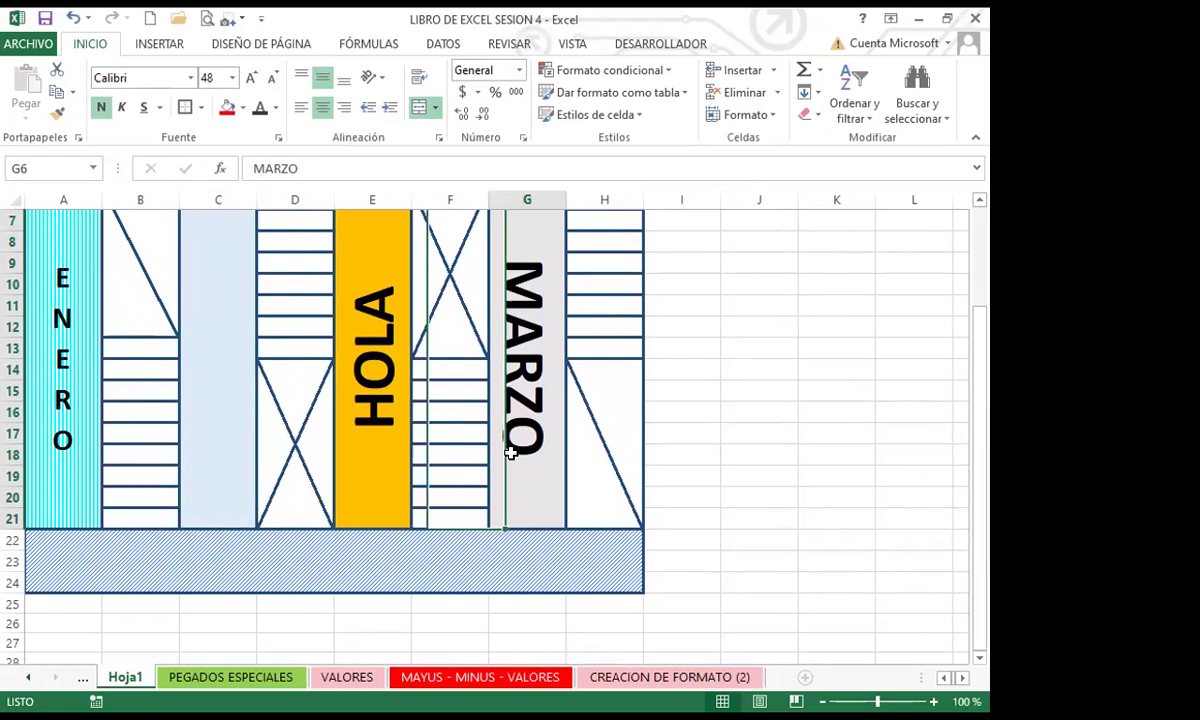
Review the copied layout on Hoja1, checking the title in A3, the merged columns A6, C6, E6 and G6, and the hatched footer.
{"action": "scroll", "coordinate": [477, 443], "scroll_direction": "up", "scroll_amount": 2}
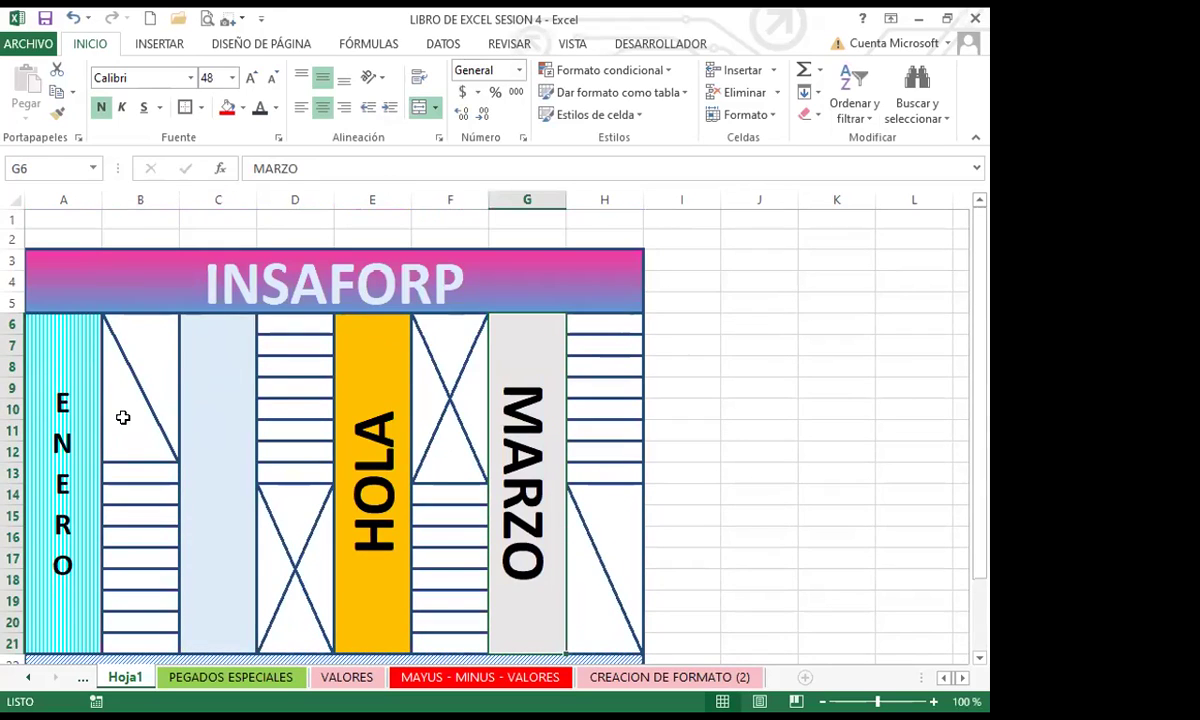
{"action": "left_click", "coordinate": [66, 462]}
{"action": "left_click", "coordinate": [205, 470]}
{"action": "left_click", "coordinate": [349, 473]}
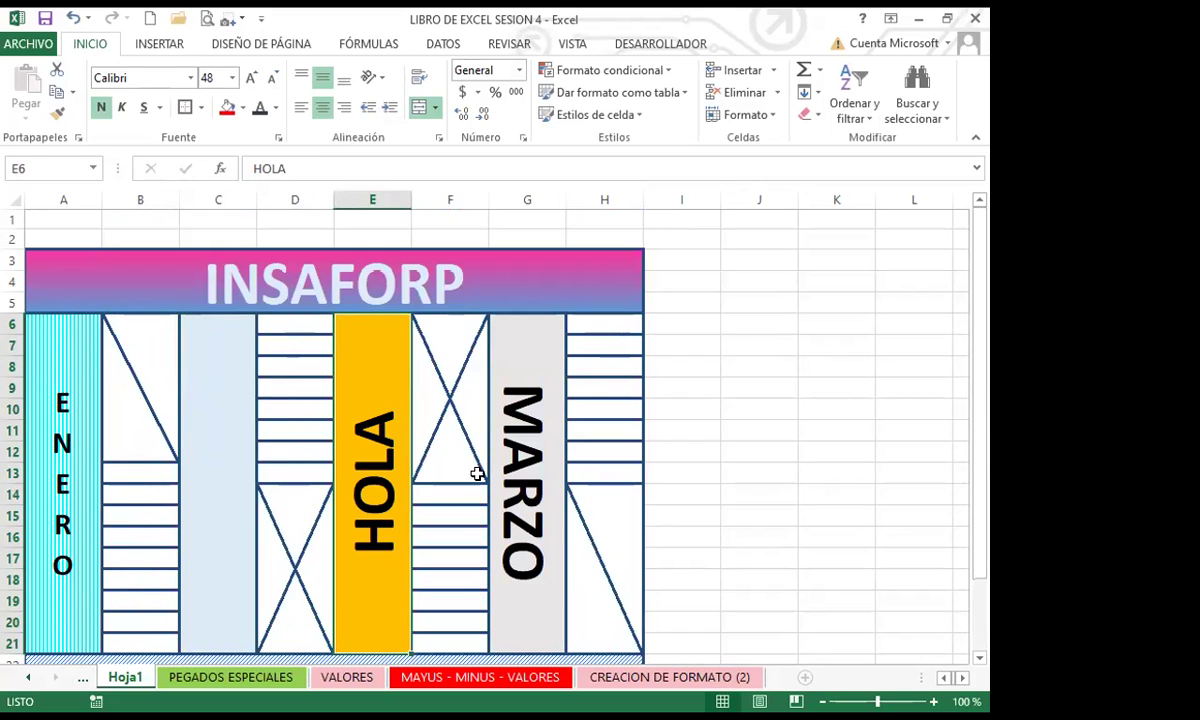
{"action": "left_click", "coordinate": [477, 472]}
{"action": "left_click", "coordinate": [209, 471]}
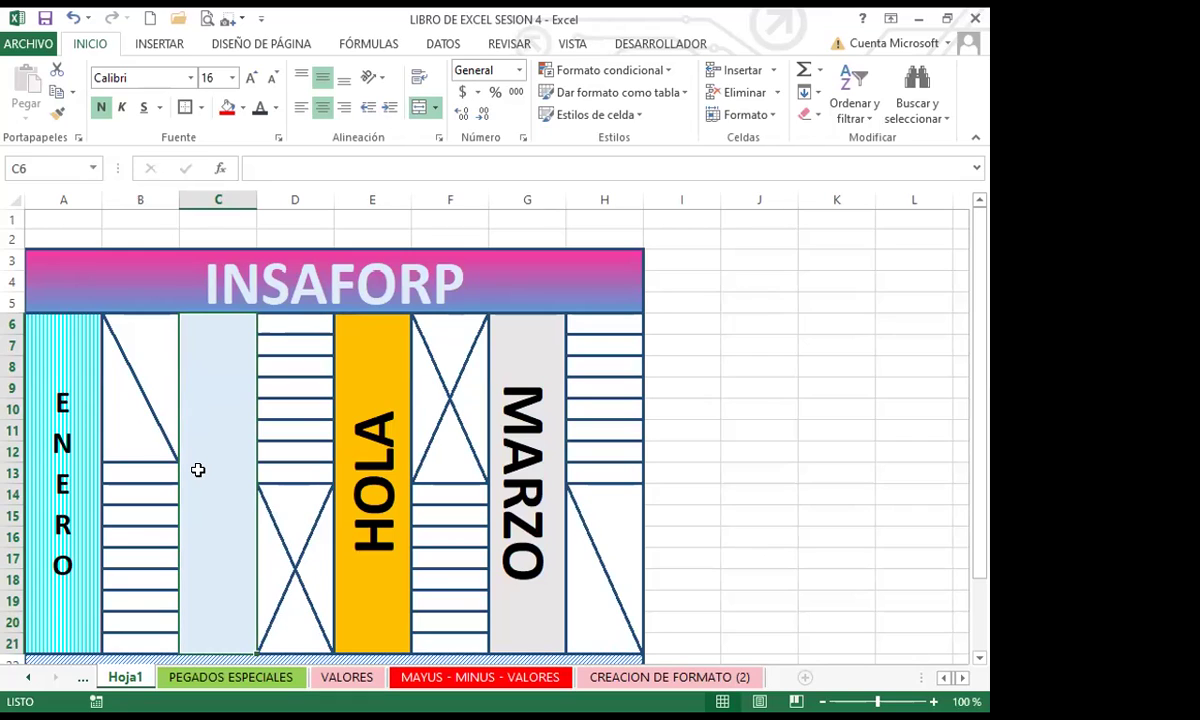
{"action": "left_click", "coordinate": [360, 425]}
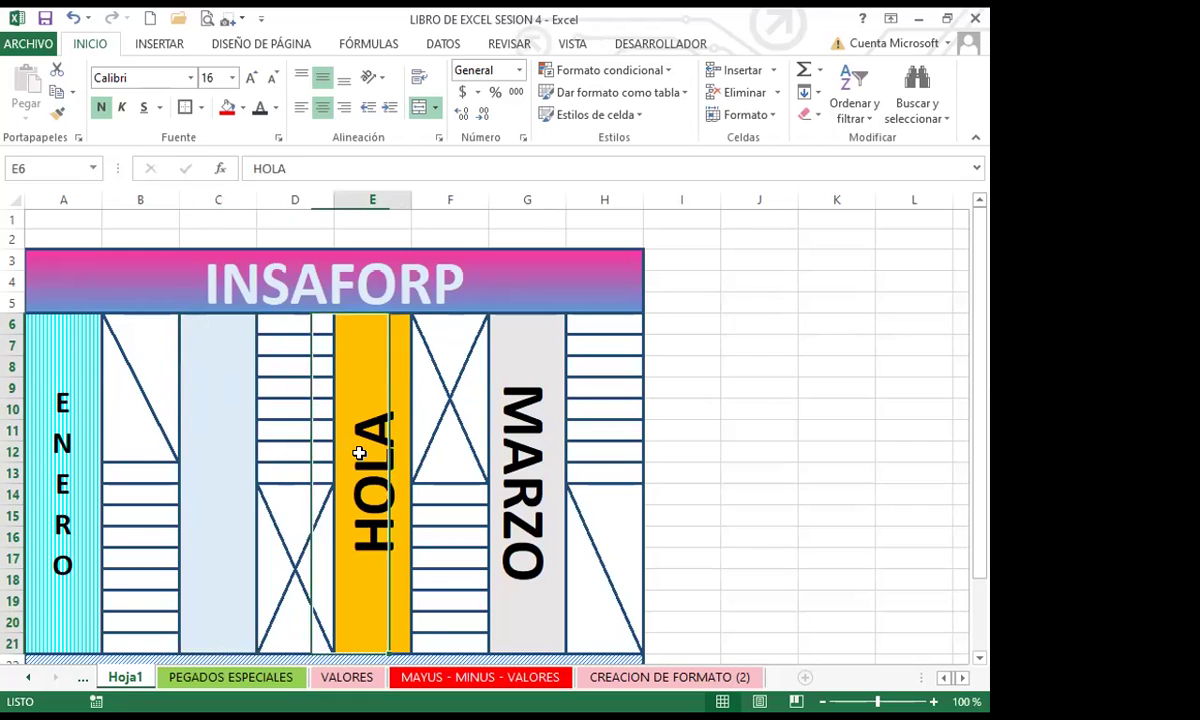
{"action": "left_click", "coordinate": [518, 457]}
{"action": "left_click", "coordinate": [505, 298]}
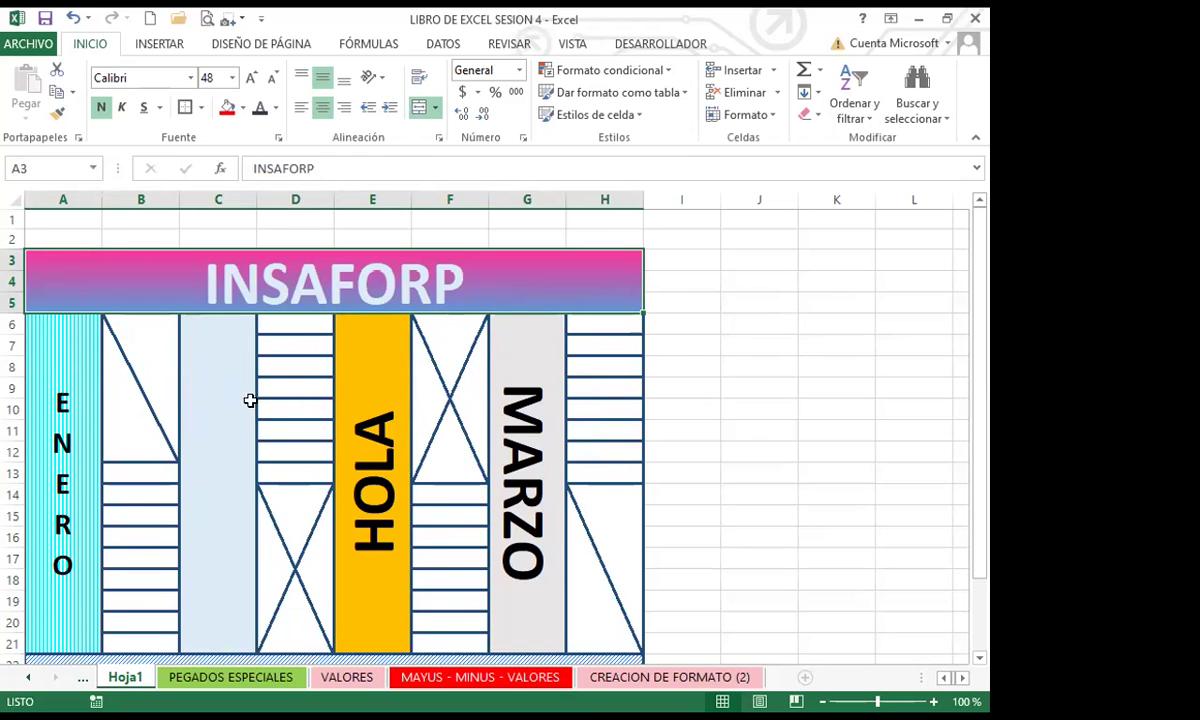
{"action": "left_click", "coordinate": [228, 421]}
{"action": "scroll", "coordinate": [228, 423], "scroll_direction": "down", "scroll_amount": 2}
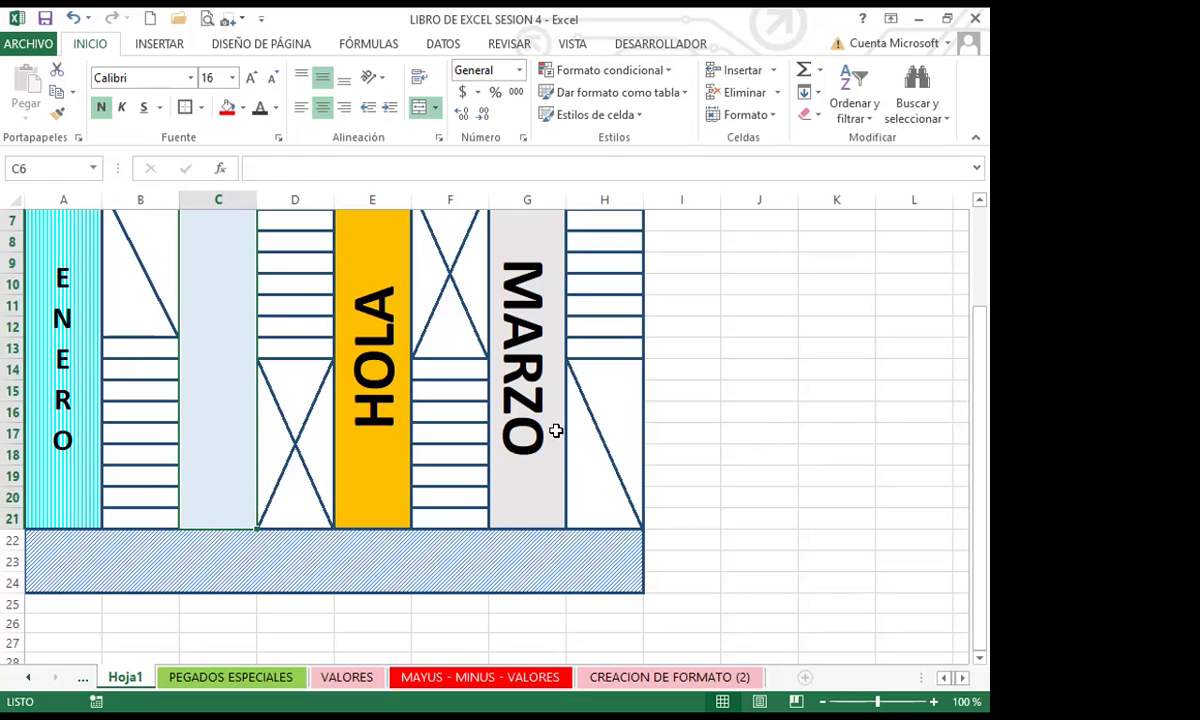
{"action": "left_click", "coordinate": [687, 458]}
{"action": "scroll", "coordinate": [687, 458], "scroll_direction": "up", "scroll_amount": 2}
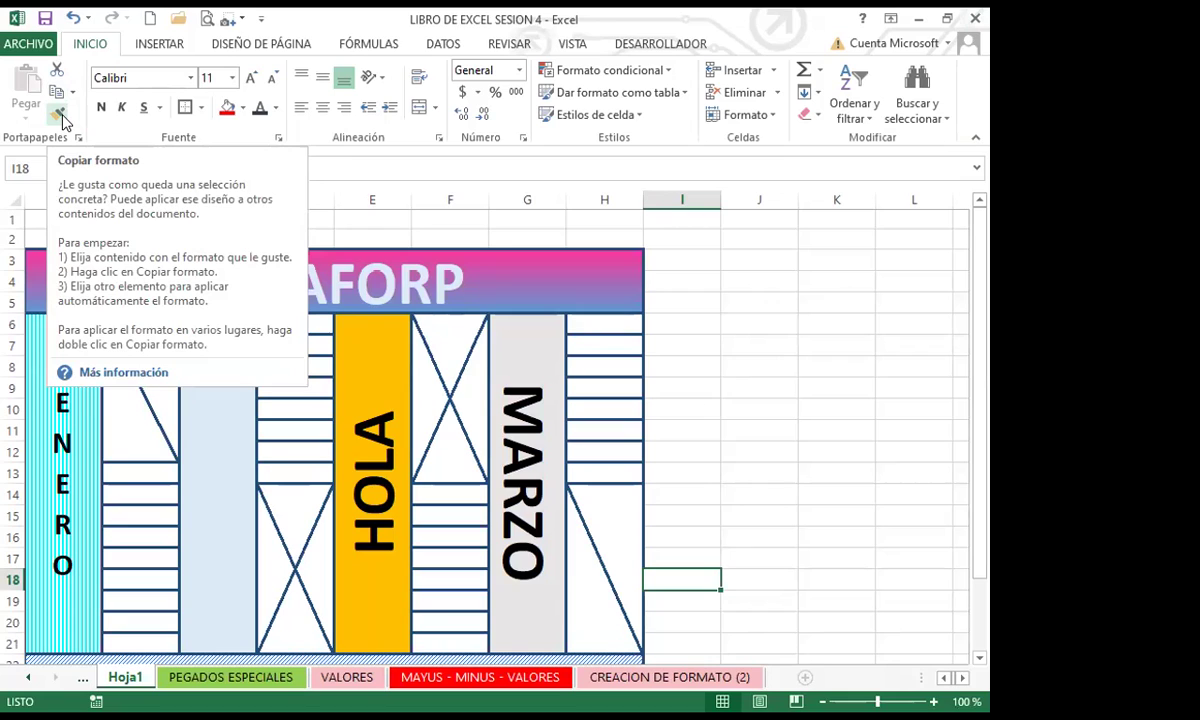
{"action": "left_click", "coordinate": [380, 289]}
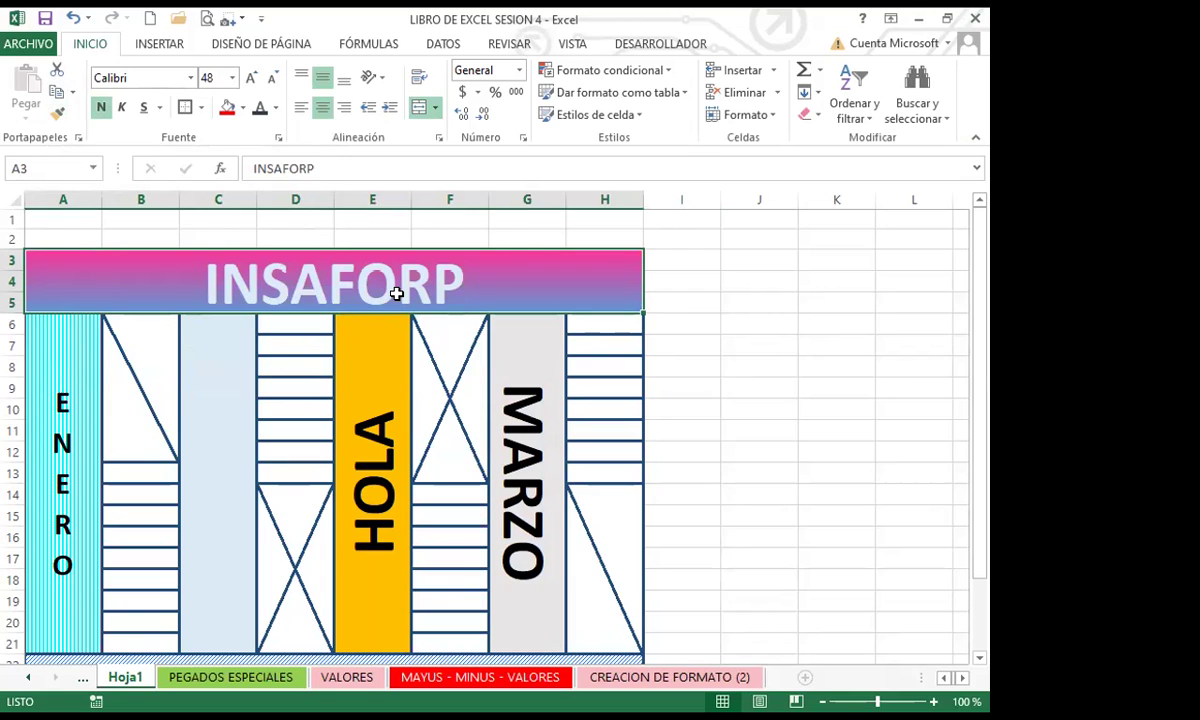
{"action": "left_click", "coordinate": [686, 424]}
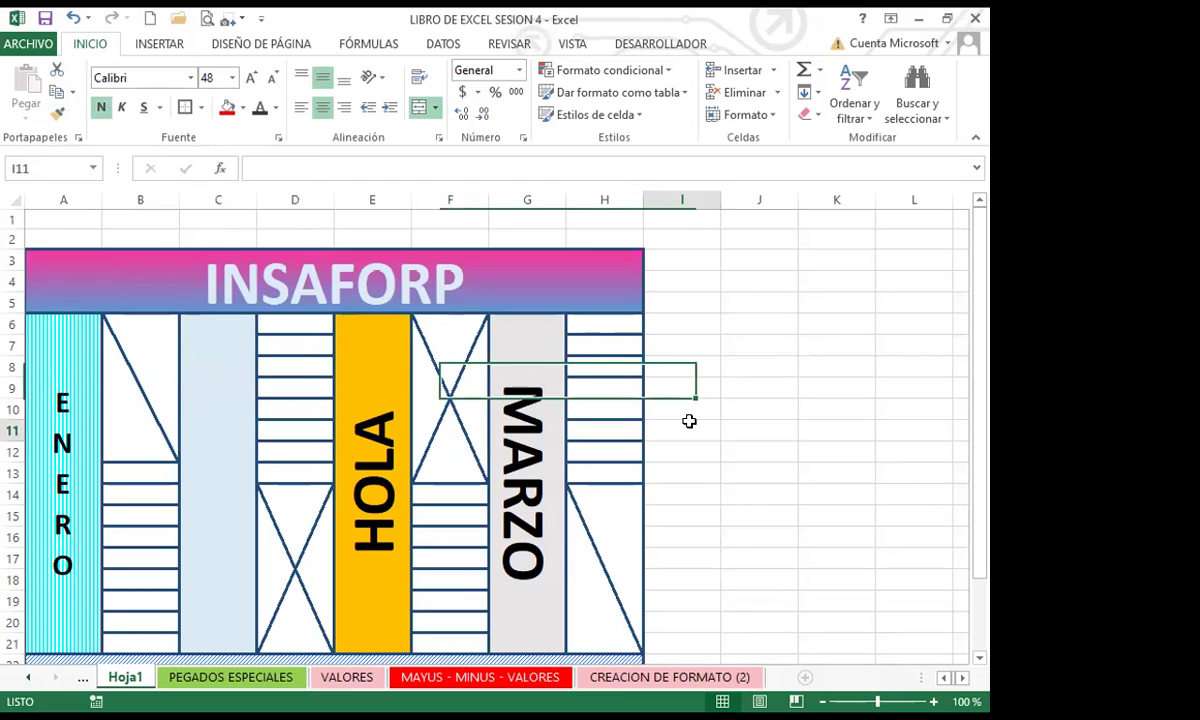
Delete the sheet CREACION DE FORMATO (2) and return to Hoja1.
{"action": "scroll", "coordinate": [180, 485], "scroll_direction": "down", "scroll_amount": 4}
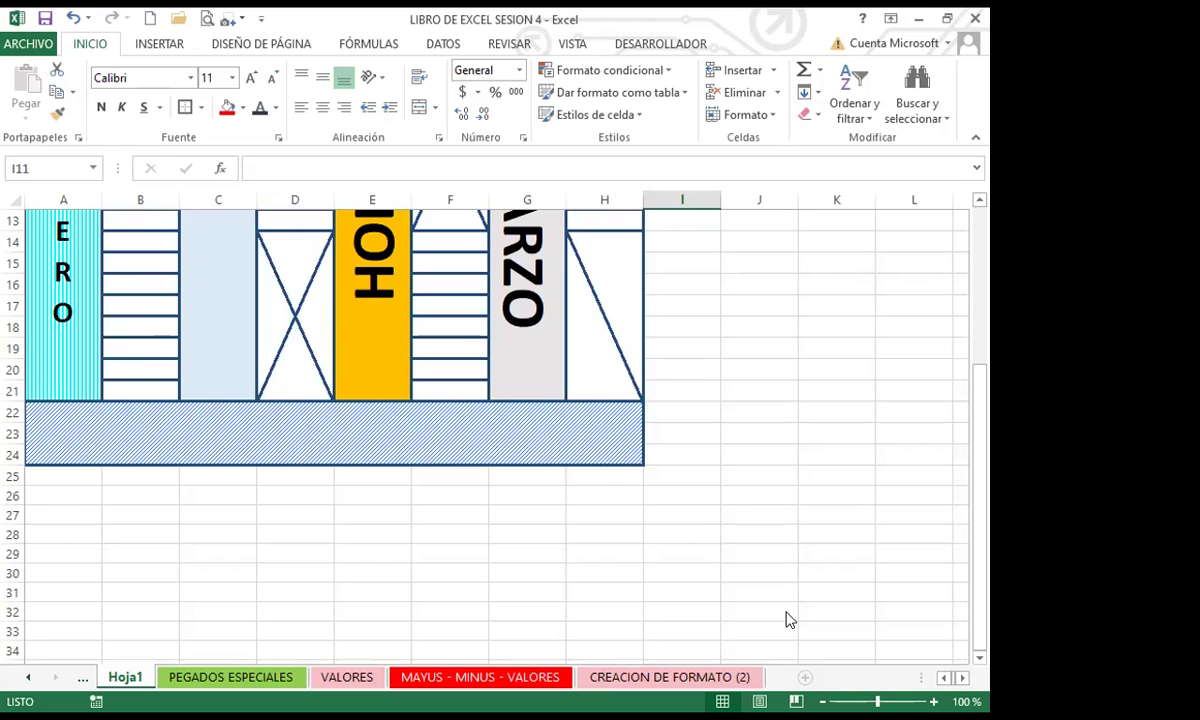
{"action": "right_click", "coordinate": [610, 682]}
{"action": "left_click", "coordinate": [652, 617]}
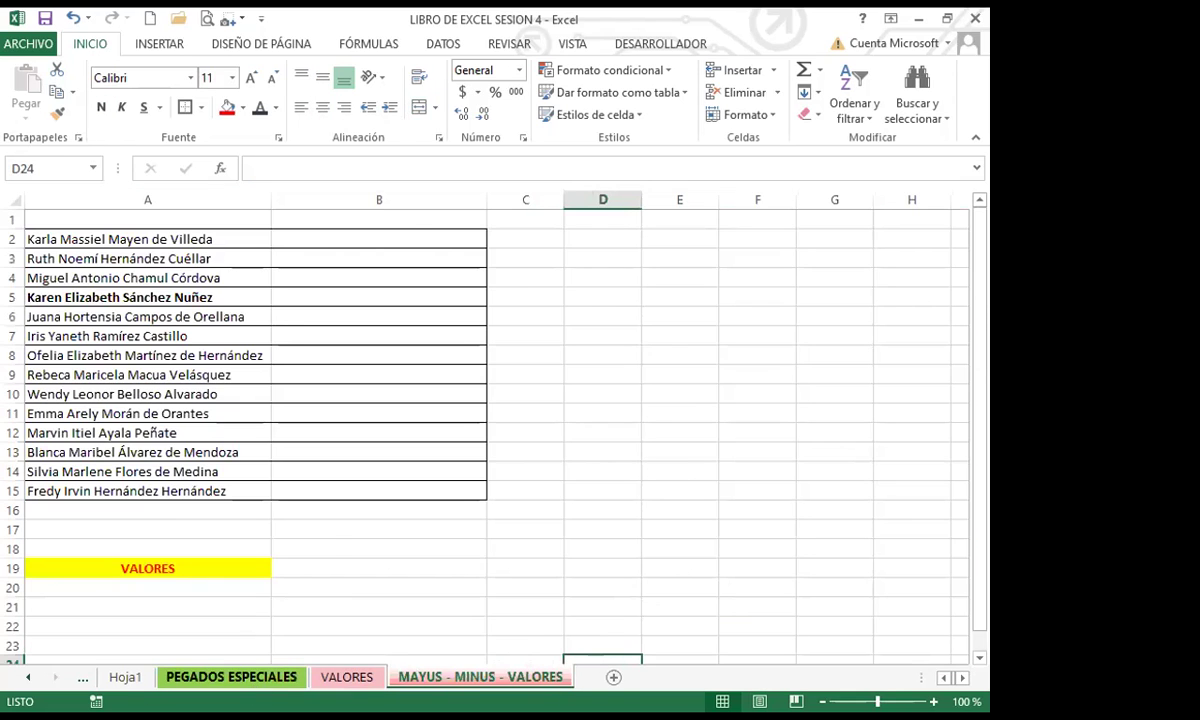
{"action": "left_click", "coordinate": [120, 679]}
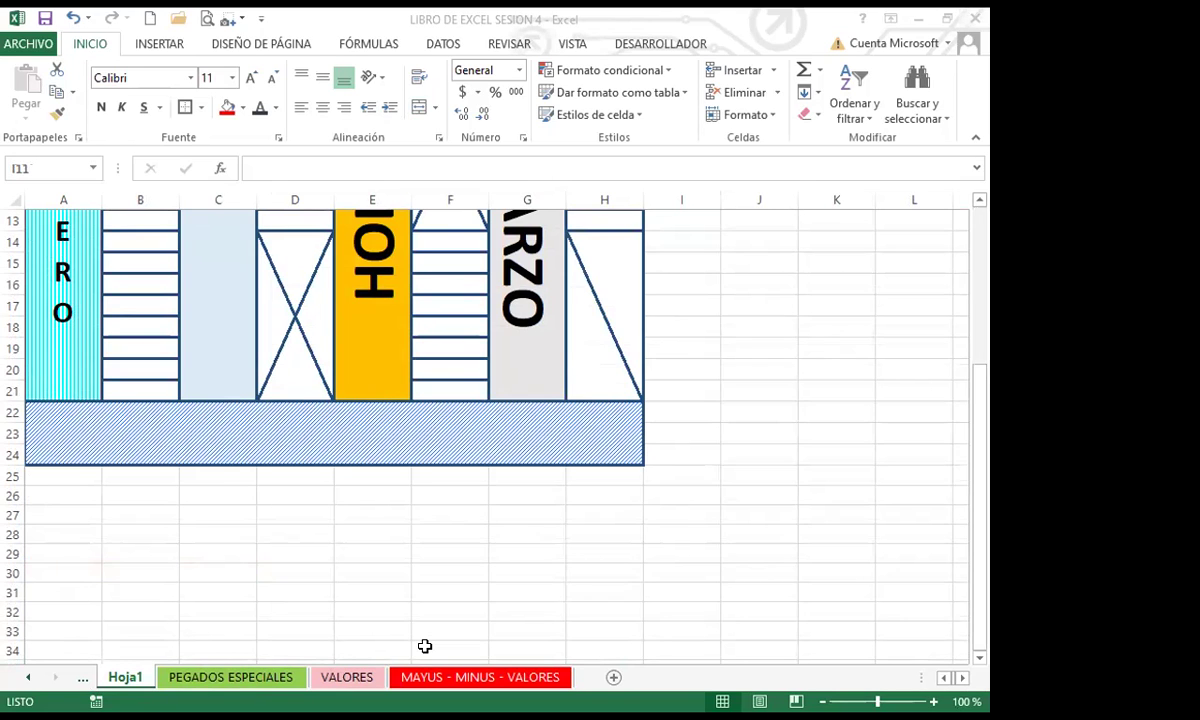
Switch to the PowerPoint presentation to consult the PEGADO ESPECIAL slide, and return to Hoja1 in Excel.
{"action": "key", "text": "alt+Tab"}
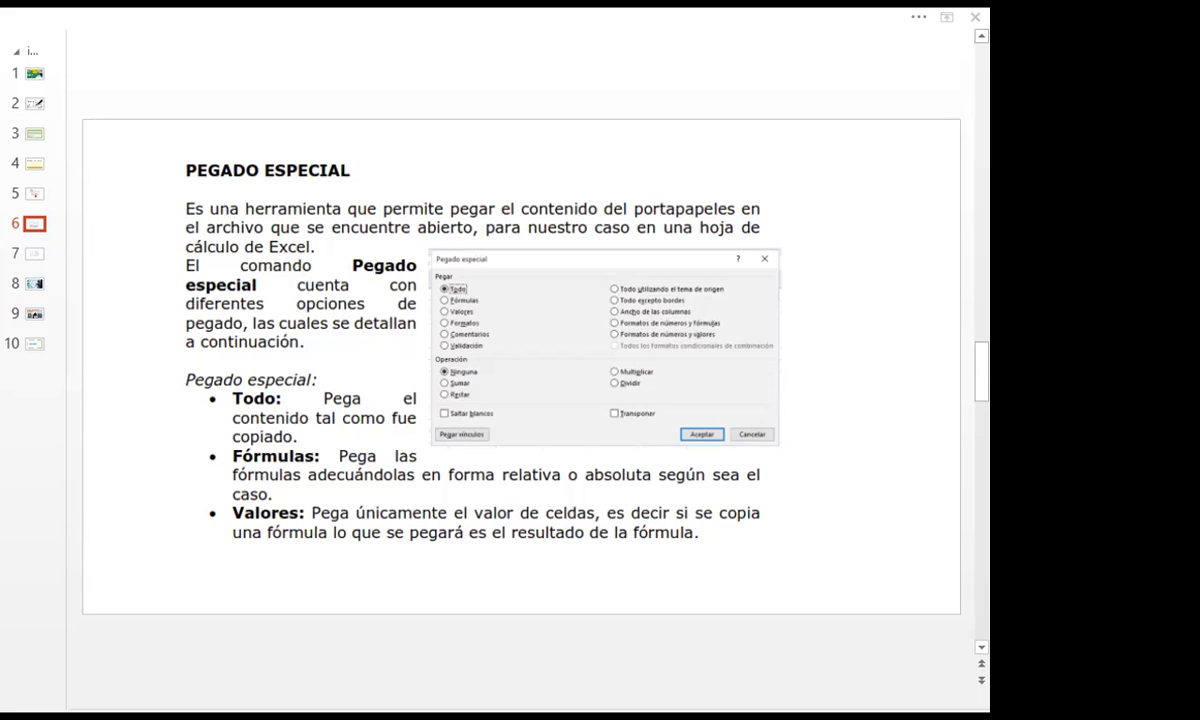
{"action": "key", "text": "alt+Tab"}
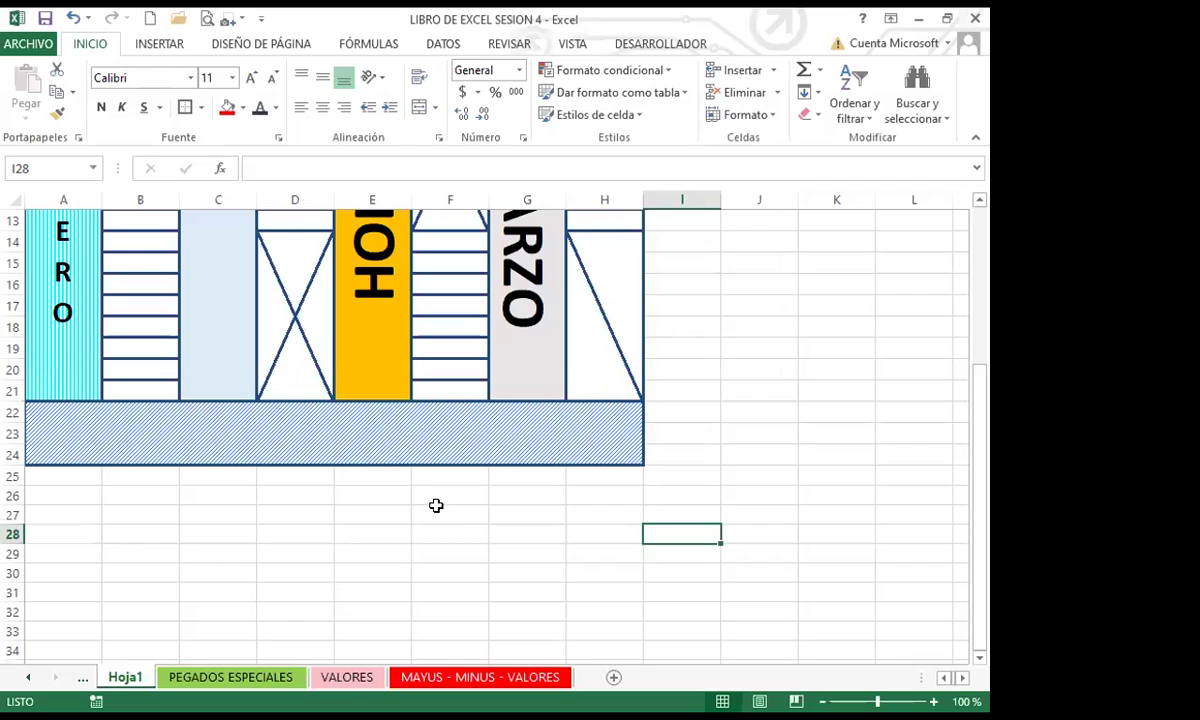
{"action": "left_click", "coordinate": [430, 510]}
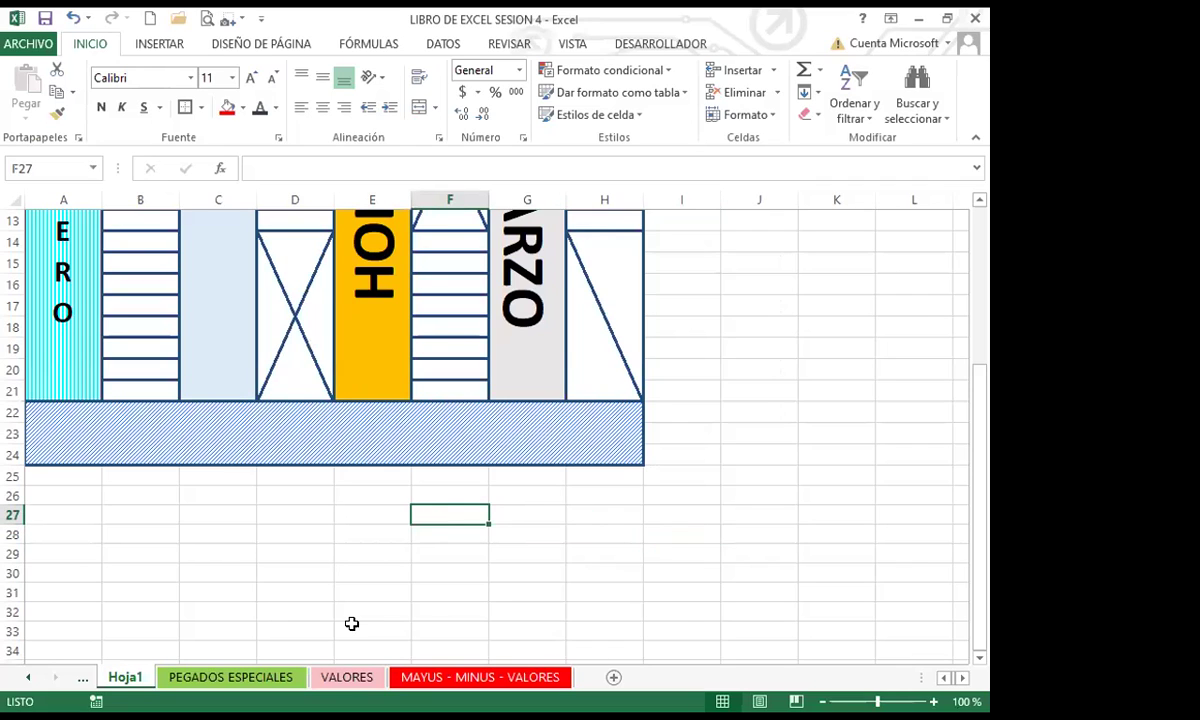
On the PEGADOS ESPECIALES sheet, widen column A to fit the student names and copy the grades table A1:F12.
{"action": "left_click", "coordinate": [238, 677]}
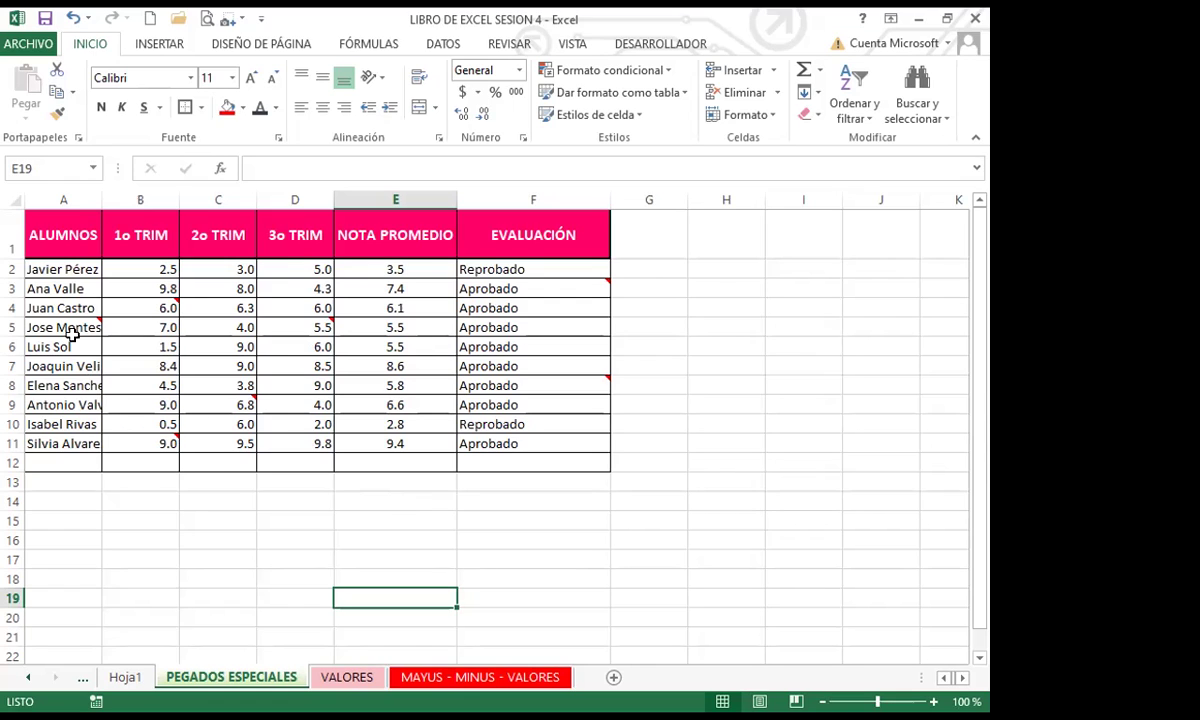
{"action": "left_click_drag", "start_coordinate": [135, 199], "coordinate": [137, 199]}
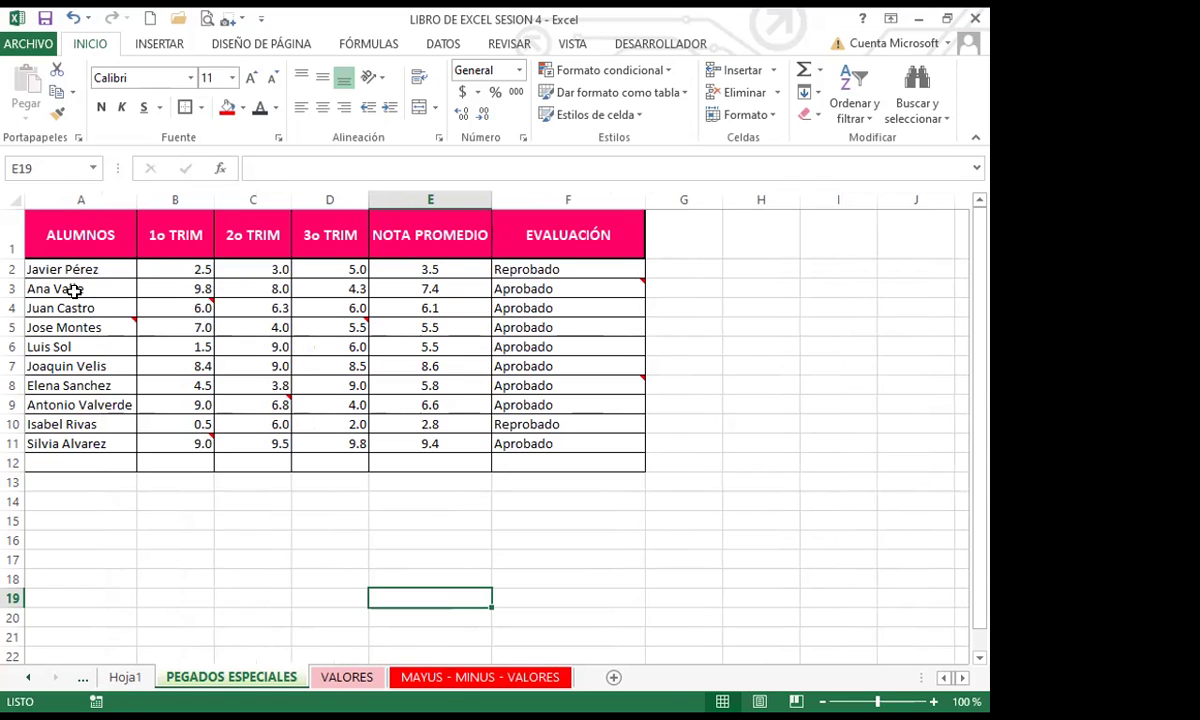
{"action": "left_click_drag", "start_coordinate": [64, 225], "coordinate": [570, 463]}
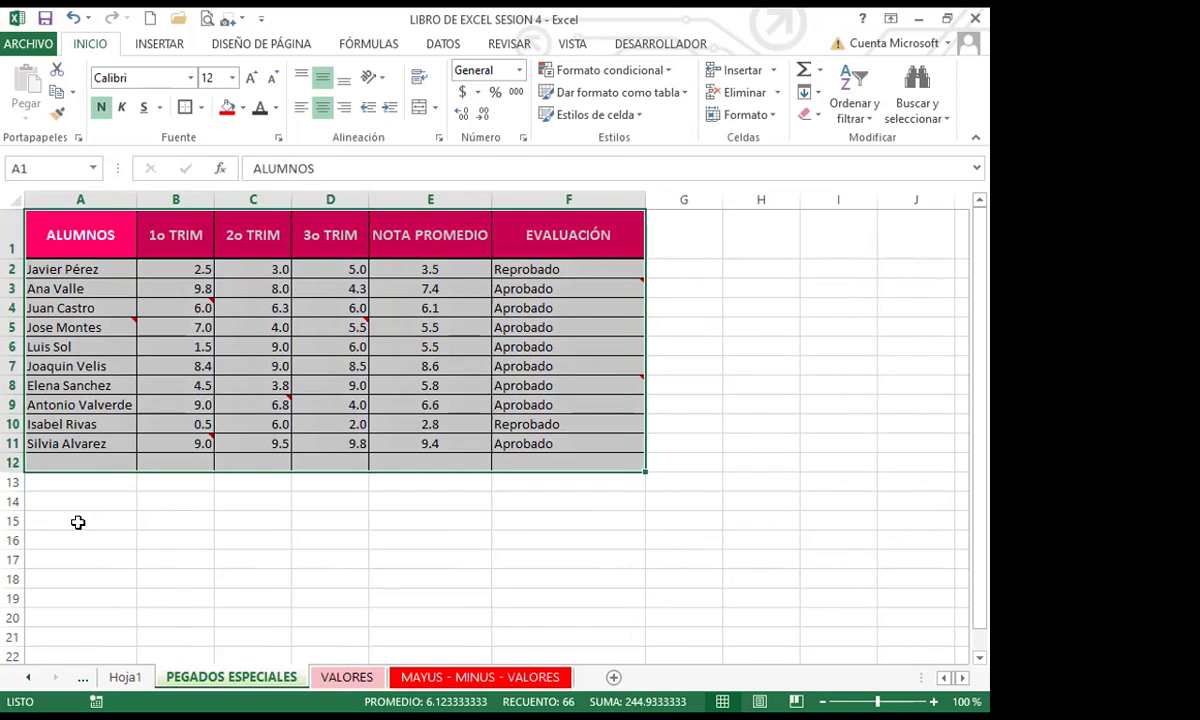
{"action": "key", "text": "ctrl+v"}
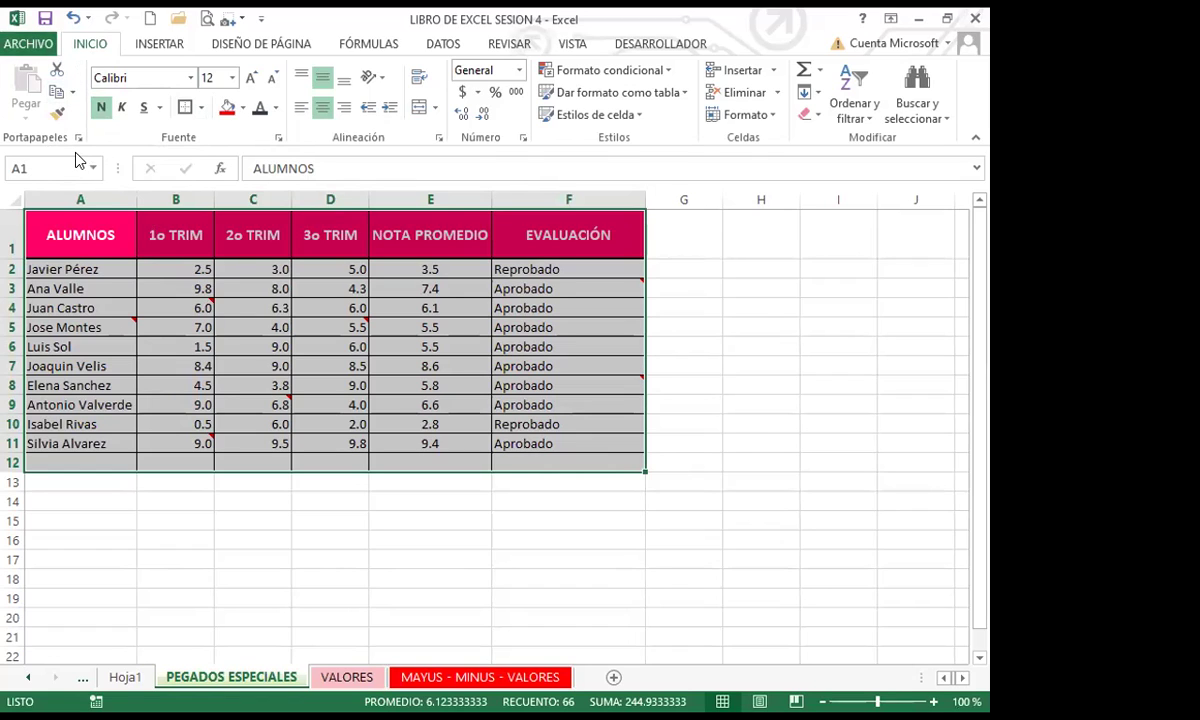
{"action": "left_click", "coordinate": [58, 93]}
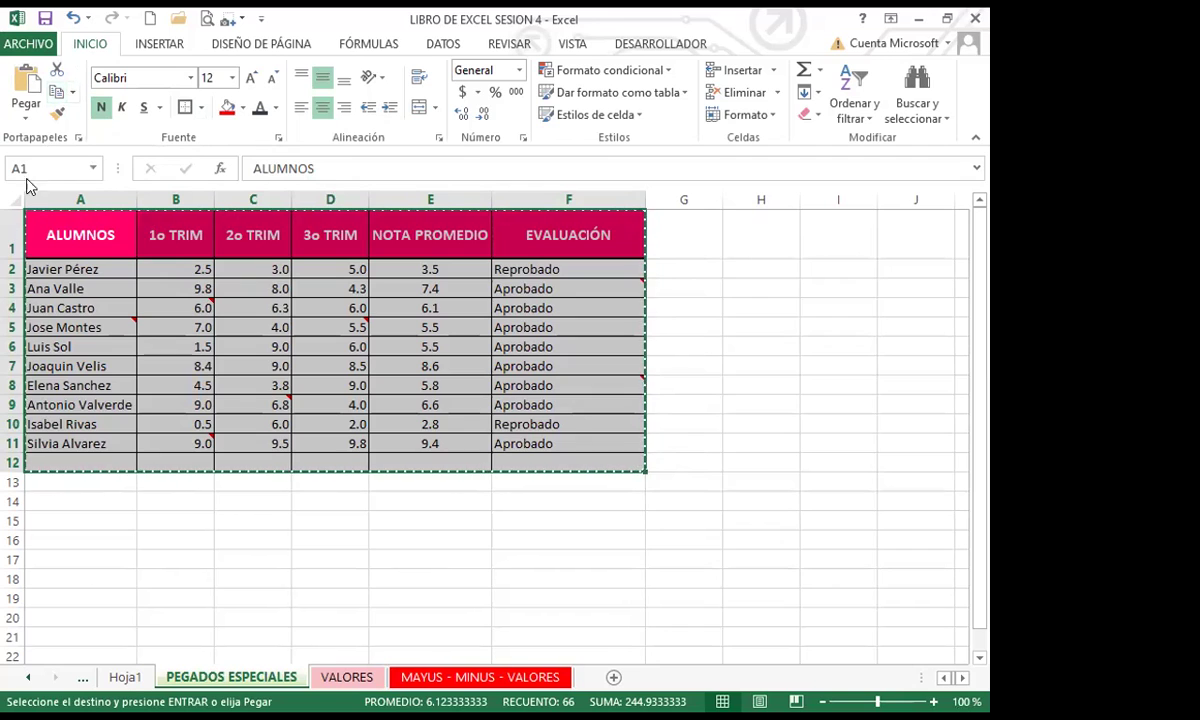
Paste the copied grades table at A15 with Pegado especial, using the Fórmulas option.
{"action": "left_click", "coordinate": [68, 521]}
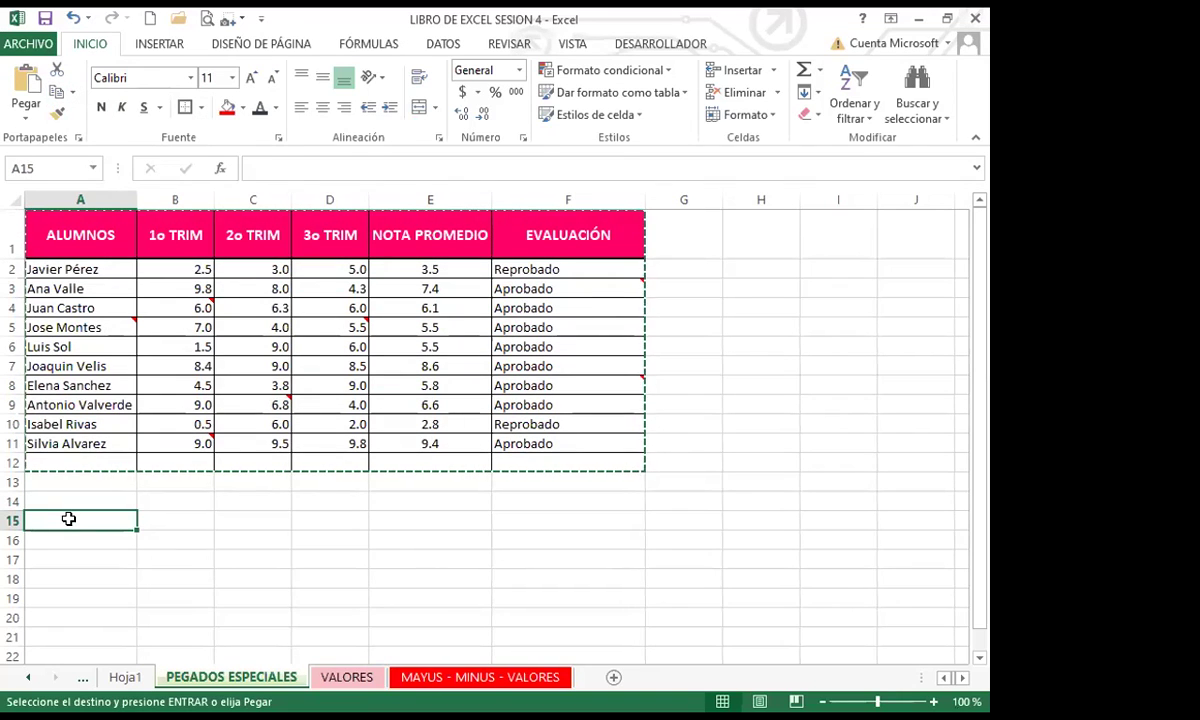
{"action": "left_click", "coordinate": [25, 122]}
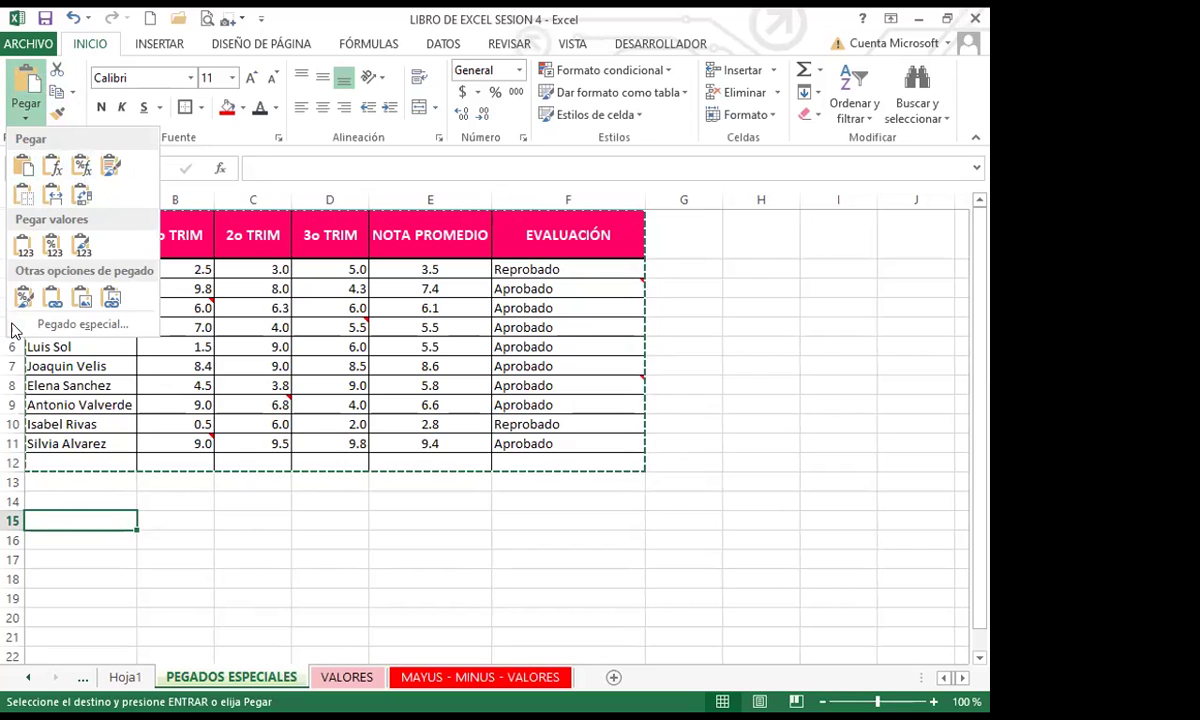
{"action": "left_click", "coordinate": [75, 324]}
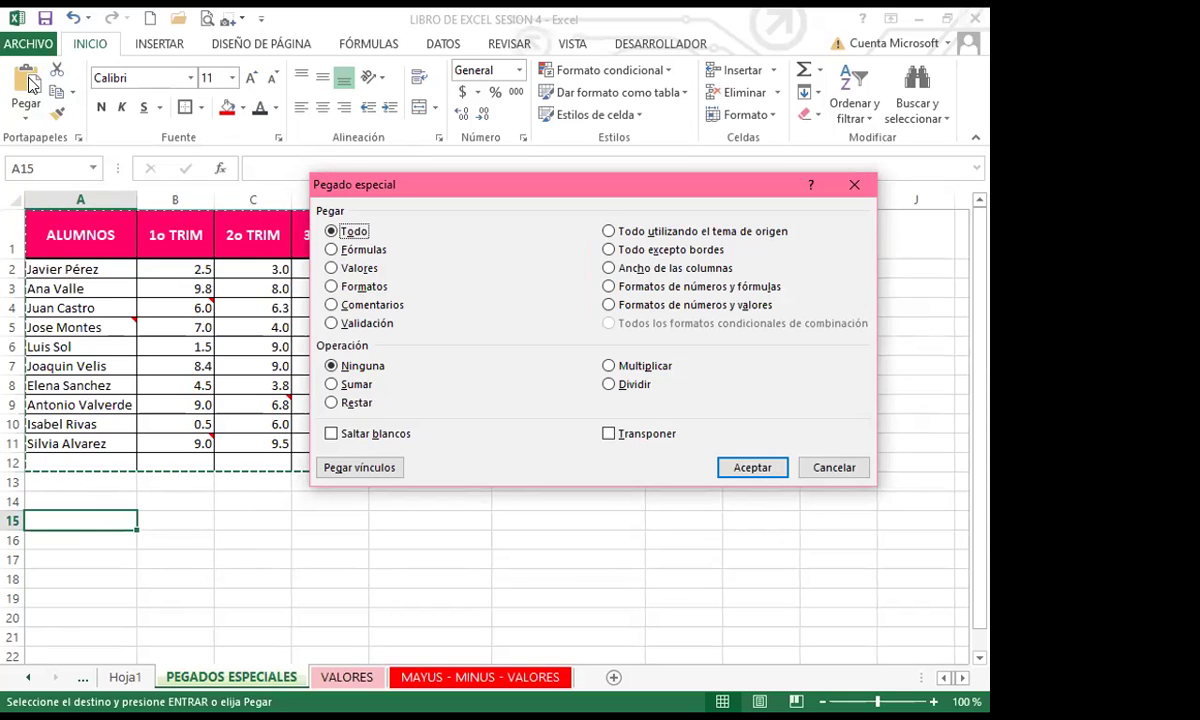
{"action": "left_click", "coordinate": [331, 250]}
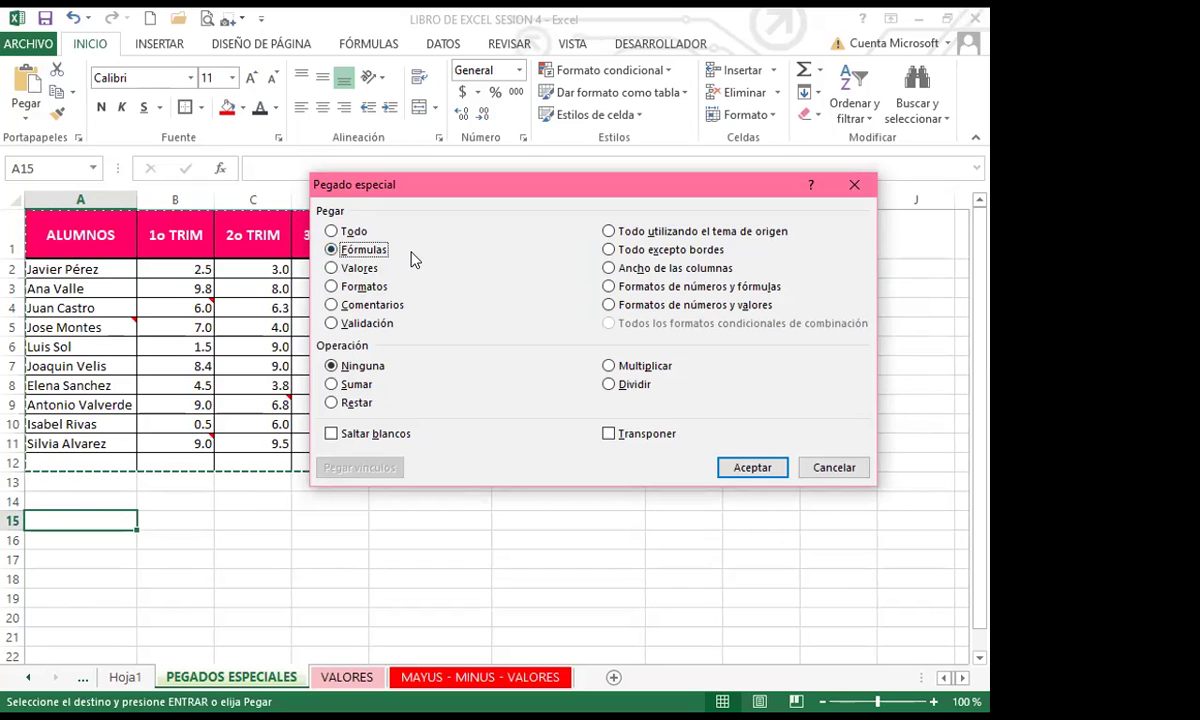
{"action": "left_click", "coordinate": [757, 467]}
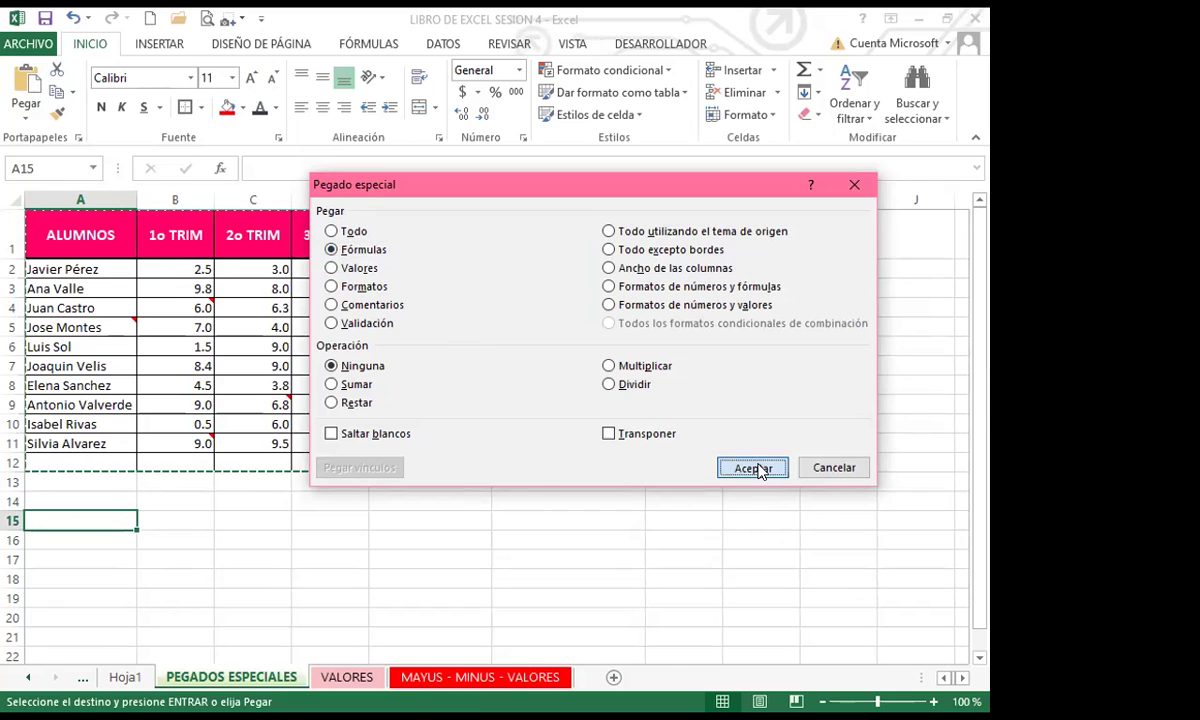
{"action": "scroll", "coordinate": [702, 514], "scroll_direction": "down", "scroll_amount": 2}
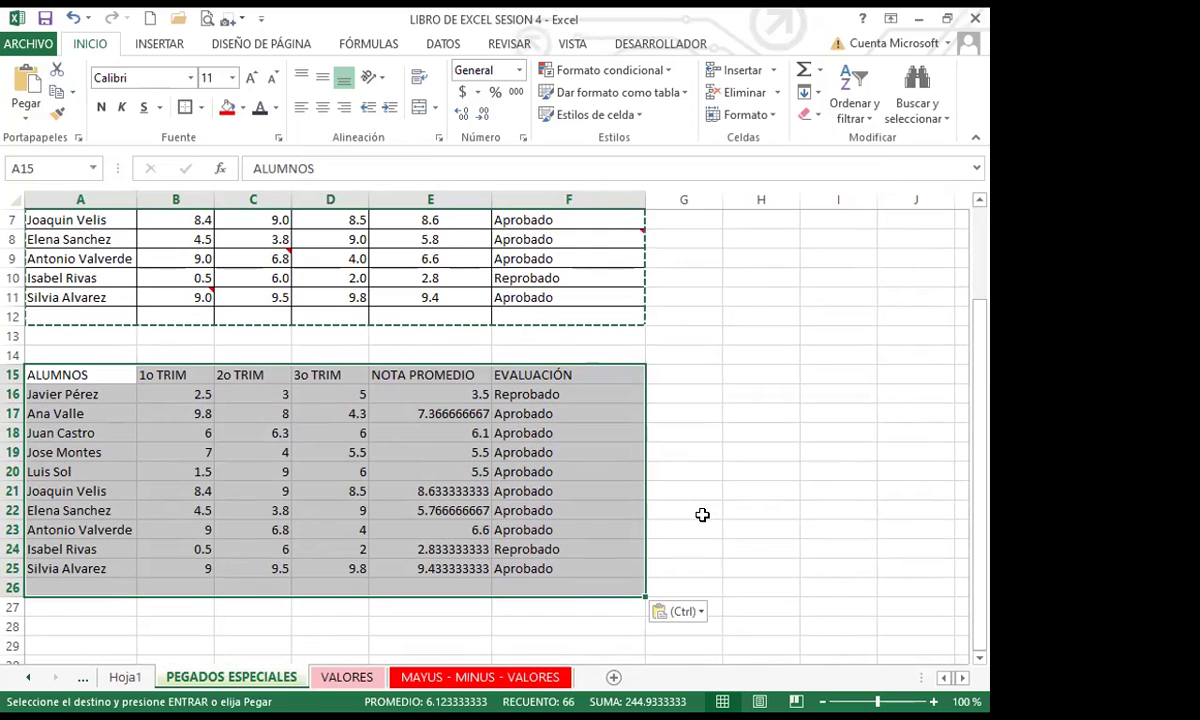
Examine row 16 of the pasted table, comparing the trimester grades in B16:D16 with the formulas in E16 and F16.
{"action": "left_click", "coordinate": [702, 515]}
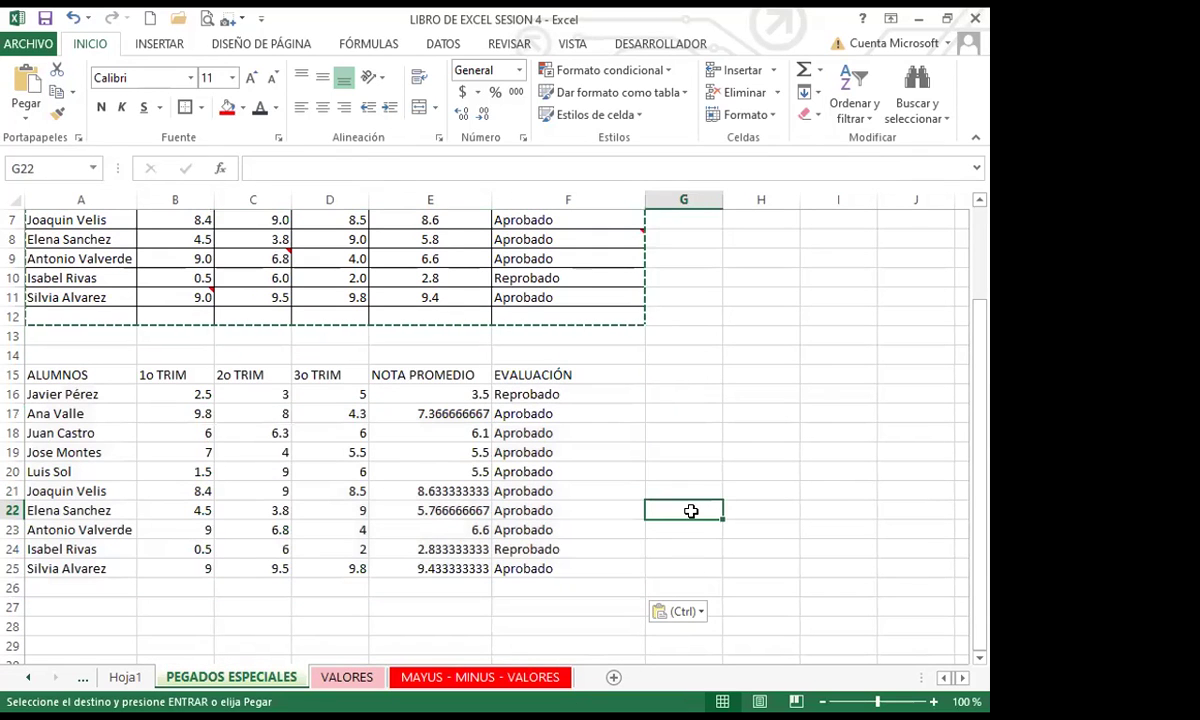
{"action": "left_click", "coordinate": [434, 394]}
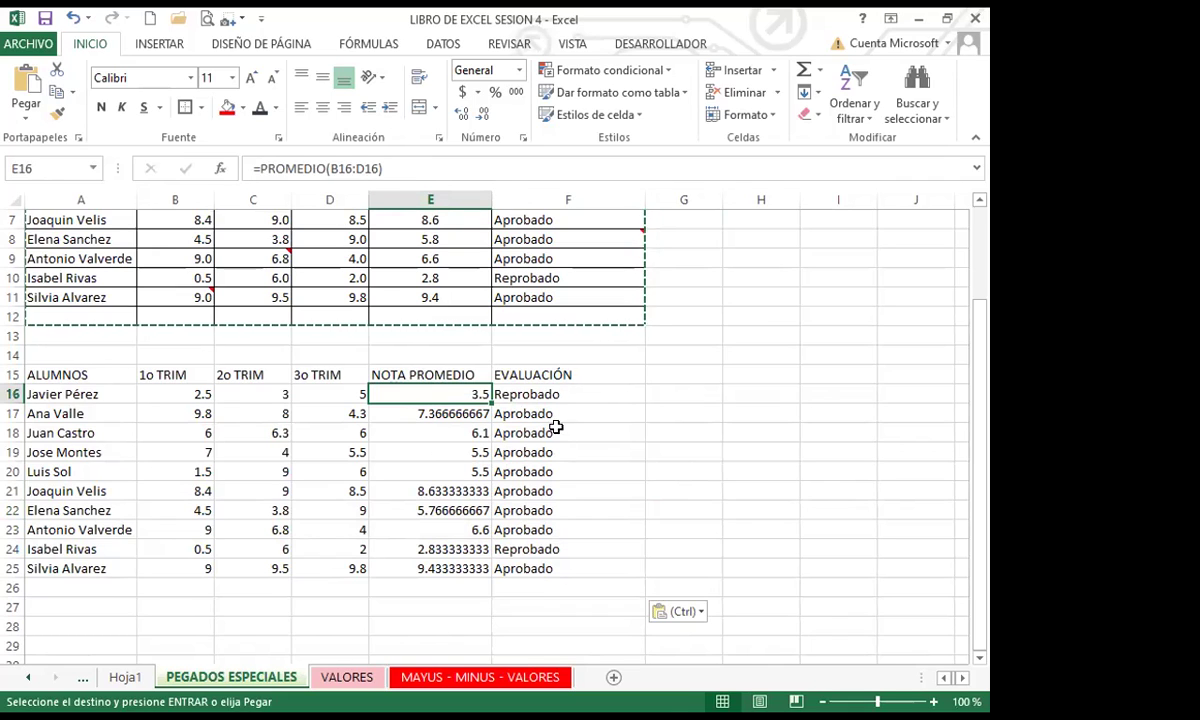
{"action": "left_click", "coordinate": [560, 395]}
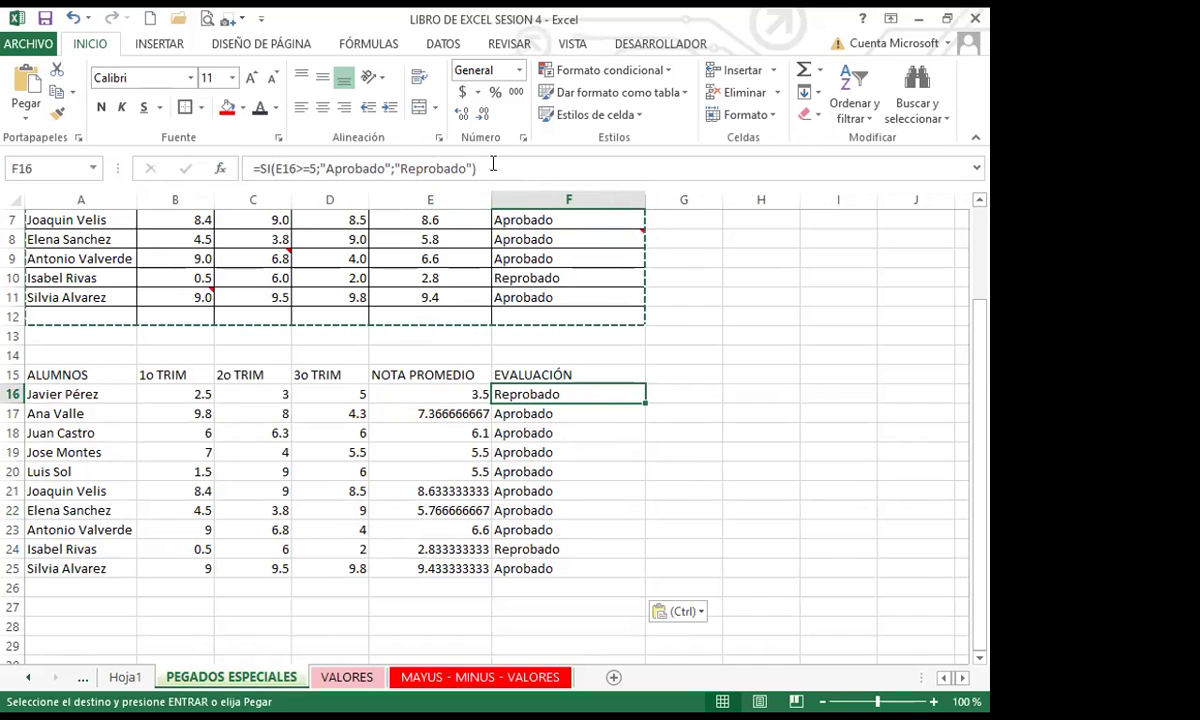
{"action": "left_click", "coordinate": [178, 392]}
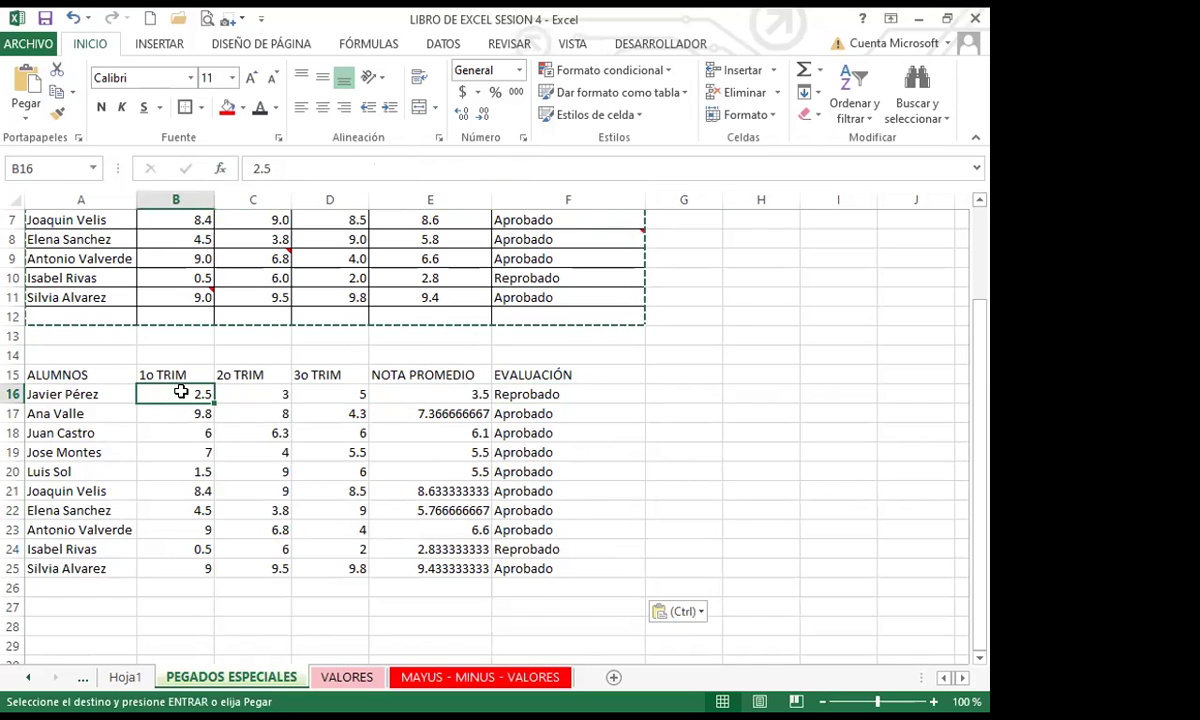
{"action": "left_click", "coordinate": [238, 394]}
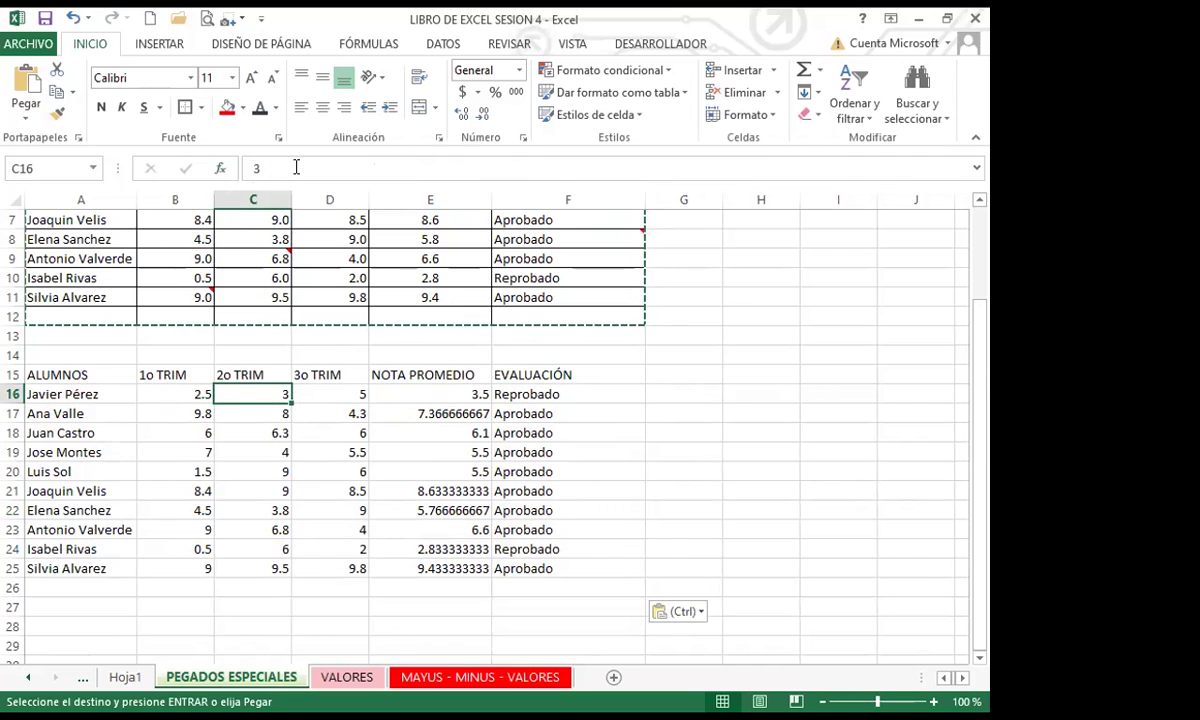
{"action": "left_click", "coordinate": [329, 393]}
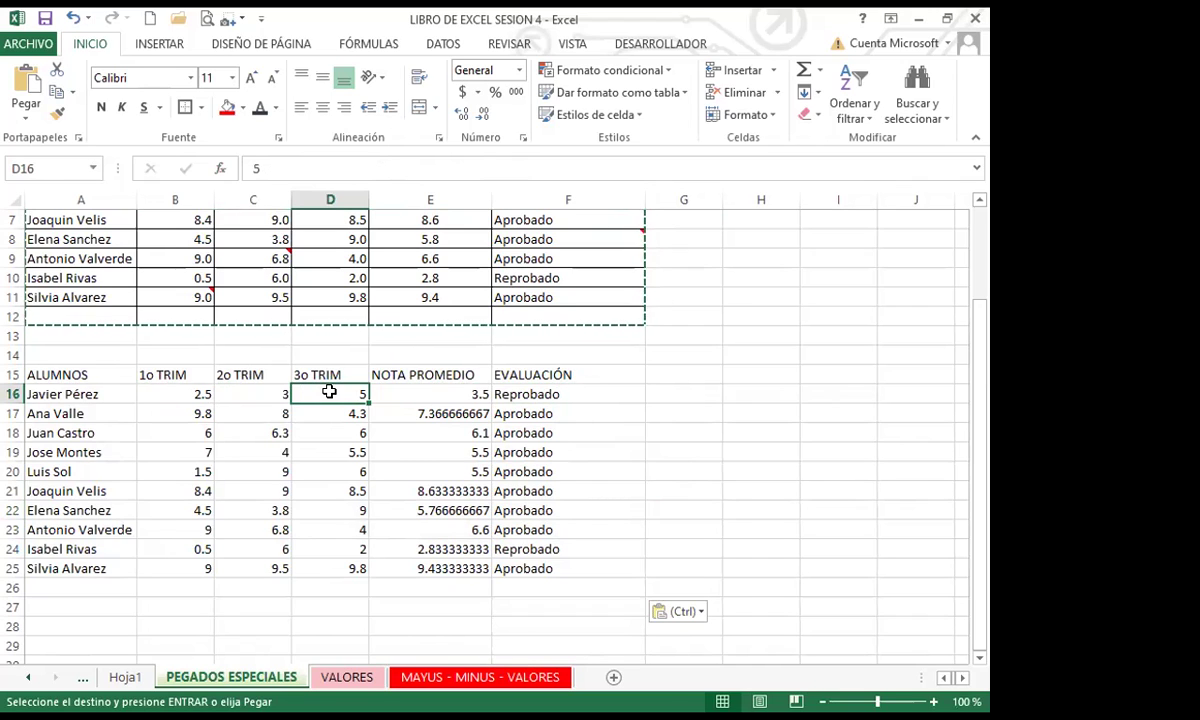
{"action": "left_click", "coordinate": [445, 394]}
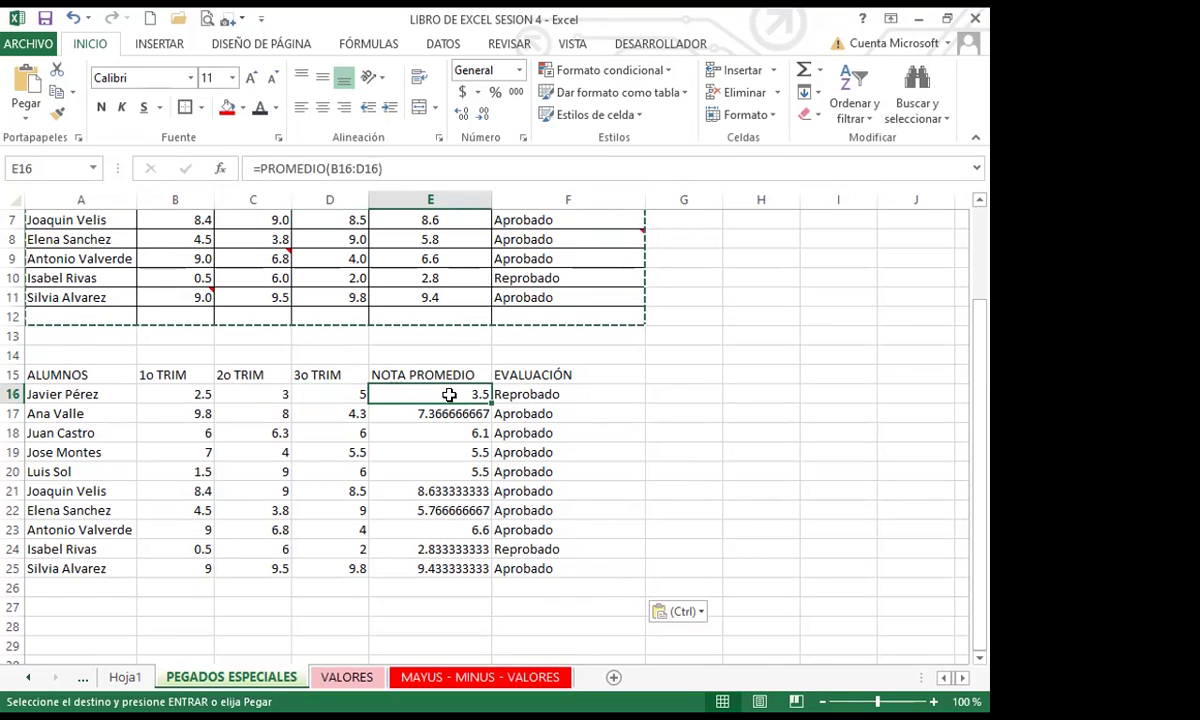
{"action": "left_click", "coordinate": [552, 396]}
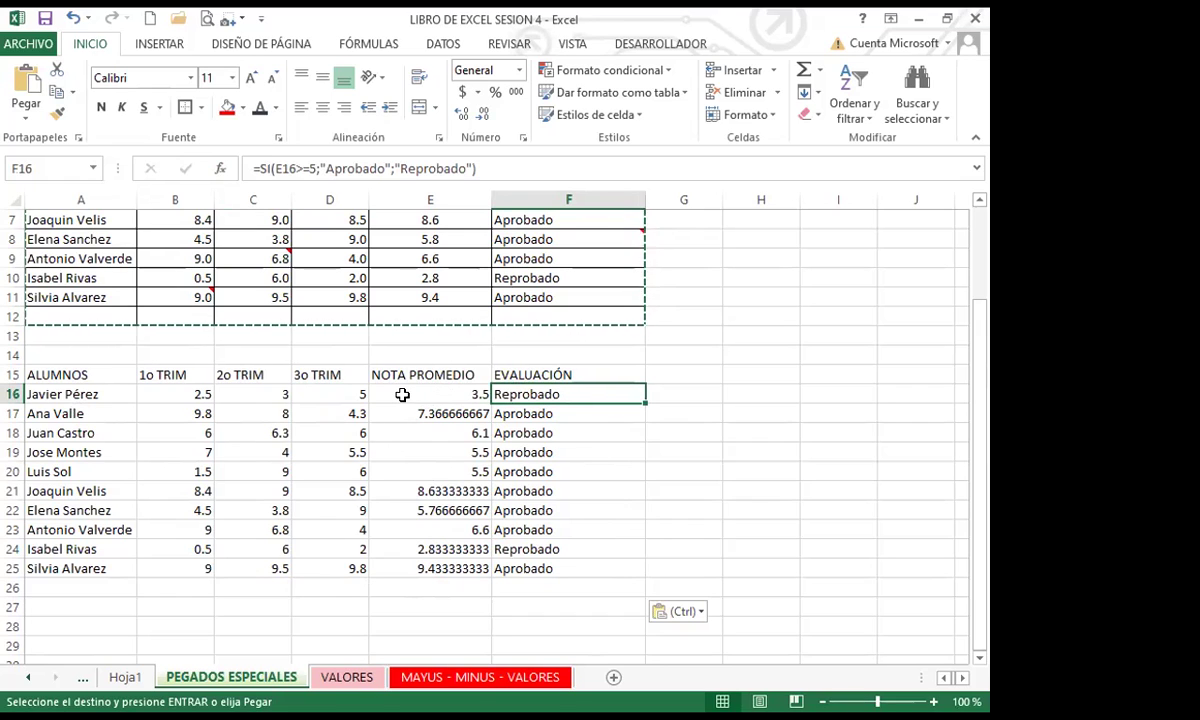
{"action": "left_click", "coordinate": [44, 625]}
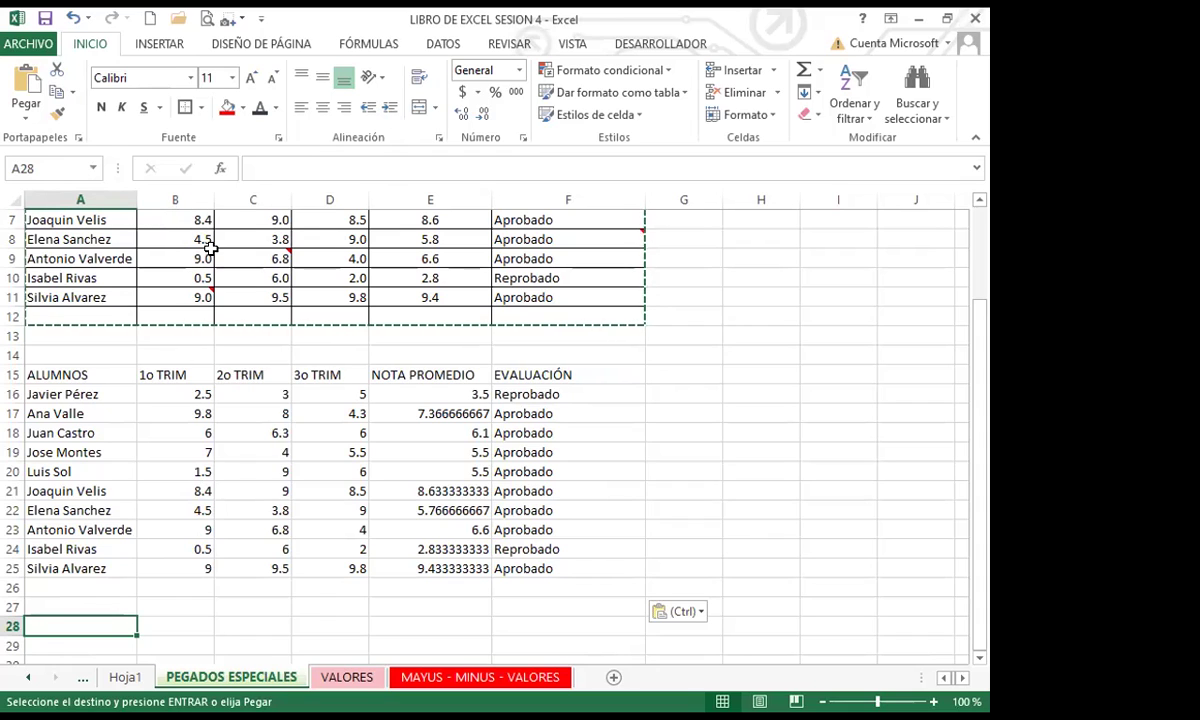
Paste the copied grades table at A28 with Pegado especial, using the Valores option.
{"action": "left_click", "coordinate": [27, 118]}
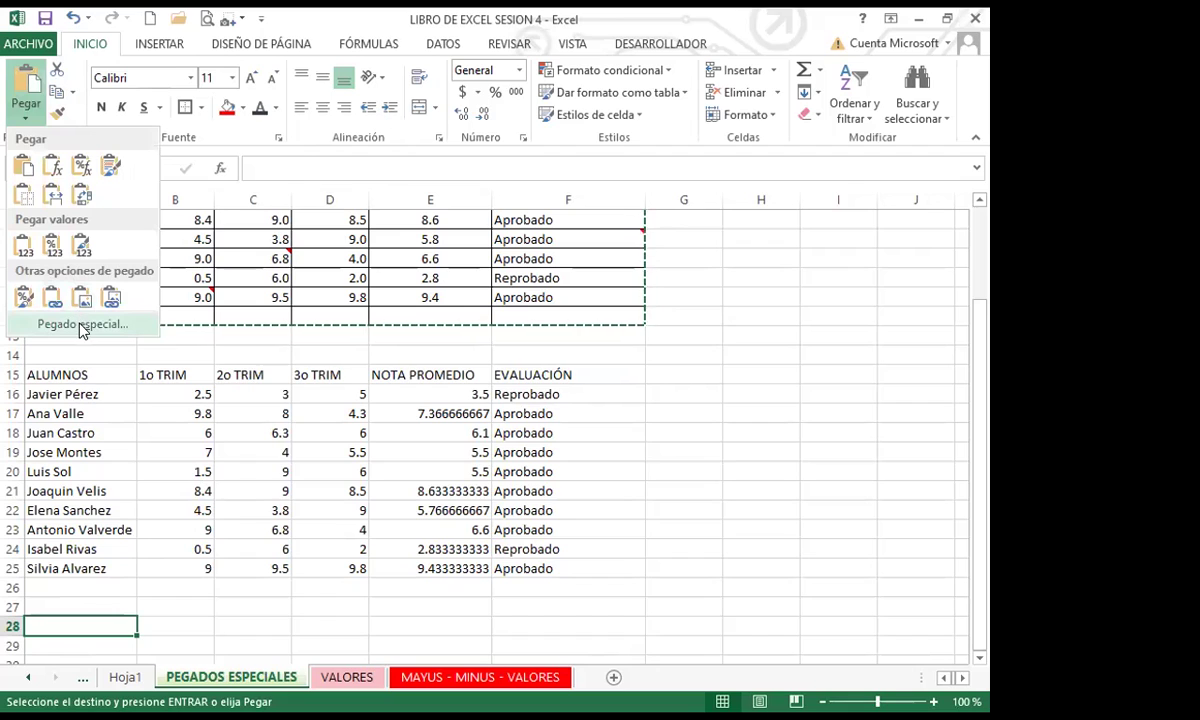
{"action": "left_click", "coordinate": [82, 325]}
{"action": "left_click", "coordinate": [332, 269]}
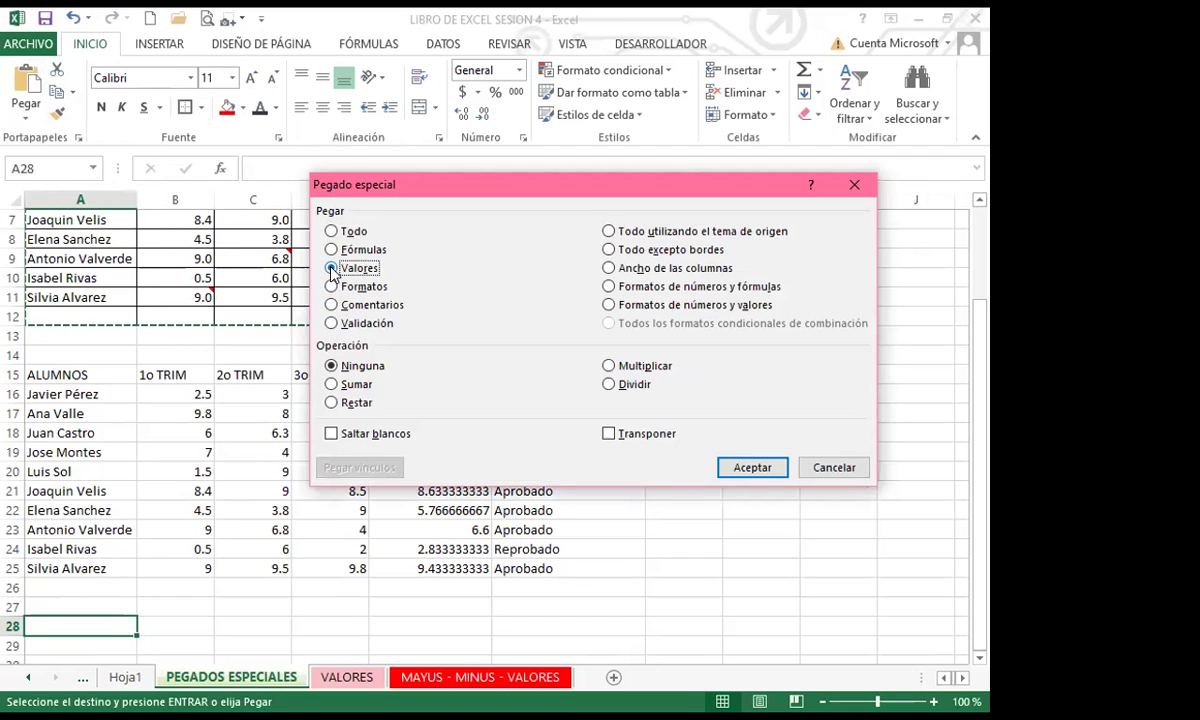
{"action": "left_click", "coordinate": [753, 467]}
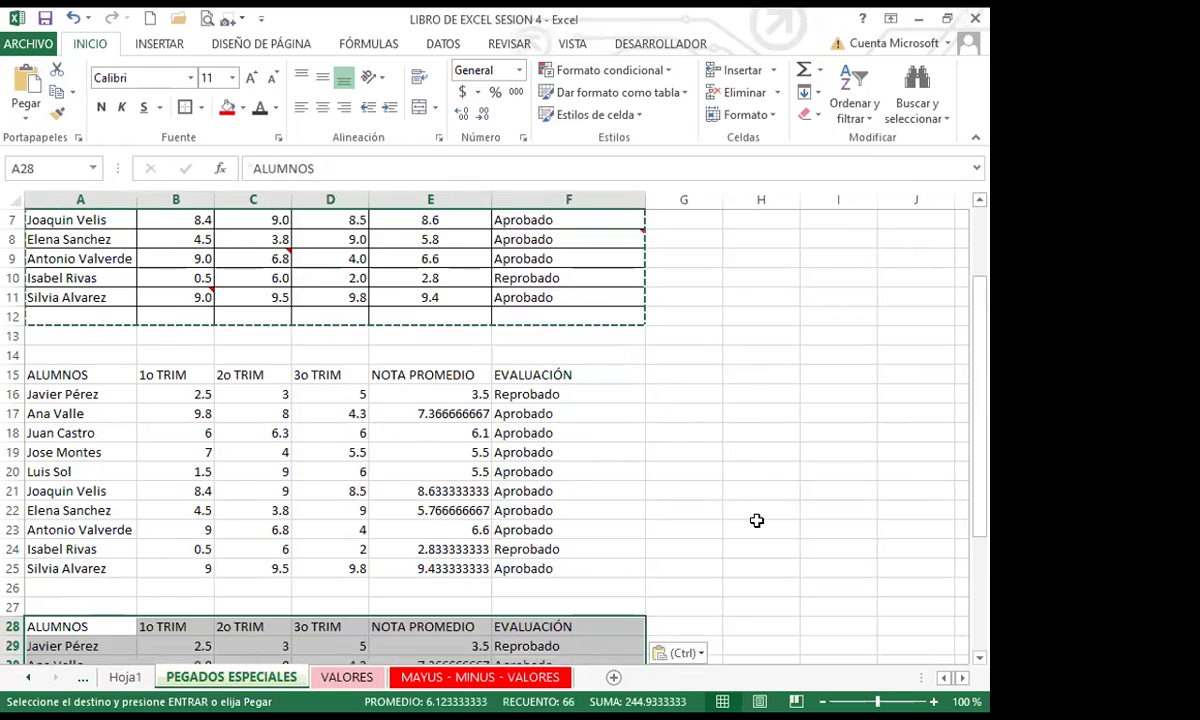
{"action": "scroll", "coordinate": [757, 520], "scroll_direction": "down", "scroll_amount": 4}
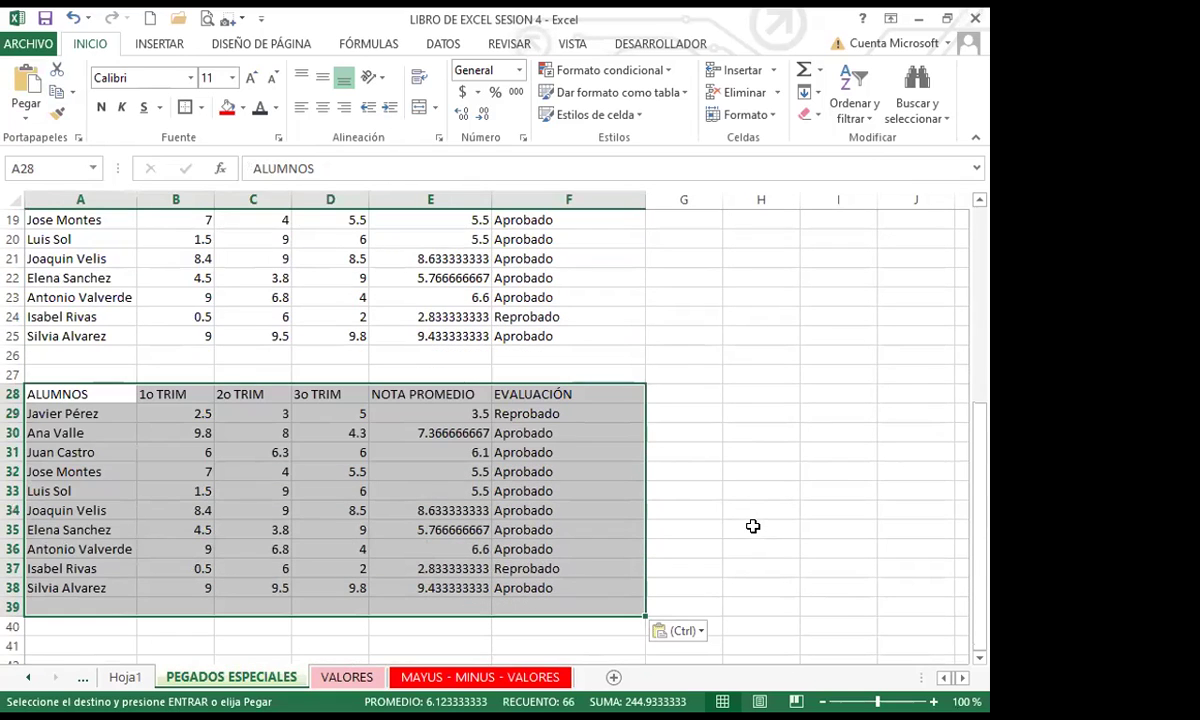
{"action": "left_click", "coordinate": [718, 487]}
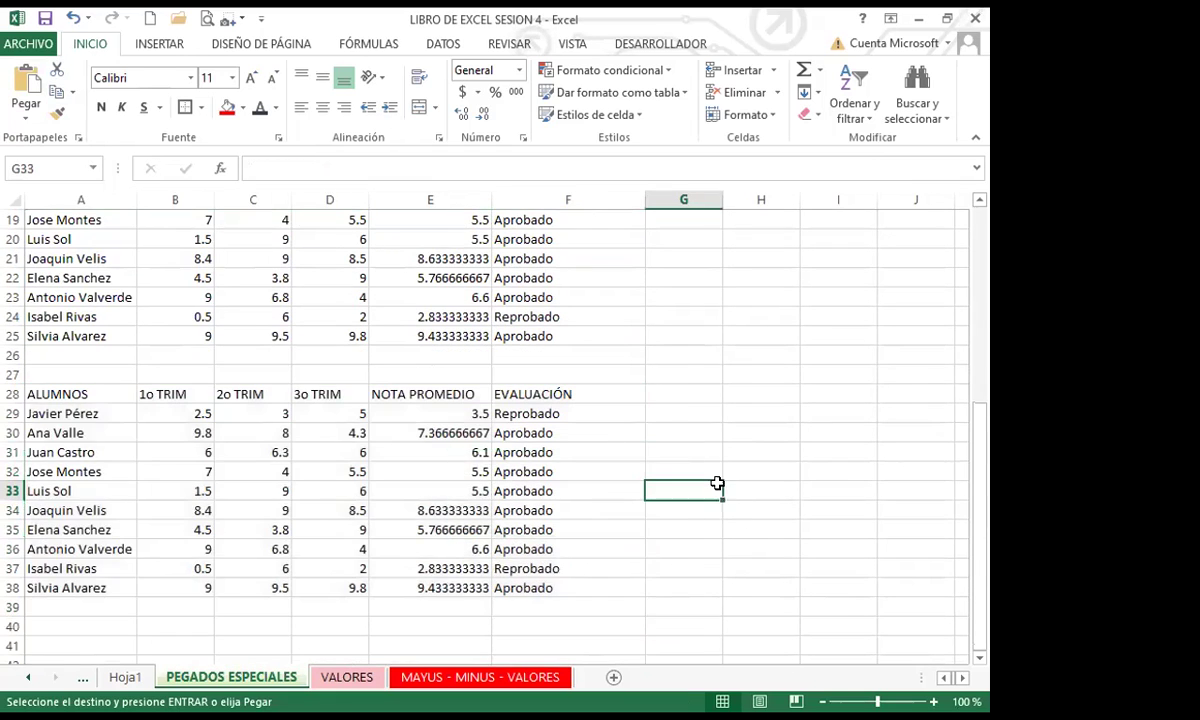
Compare the contents of E25 and F25 in the formulas copy with E29 and F29 in the values copy.
{"action": "scroll", "coordinate": [717, 483], "scroll_direction": "up", "scroll_amount": 3}
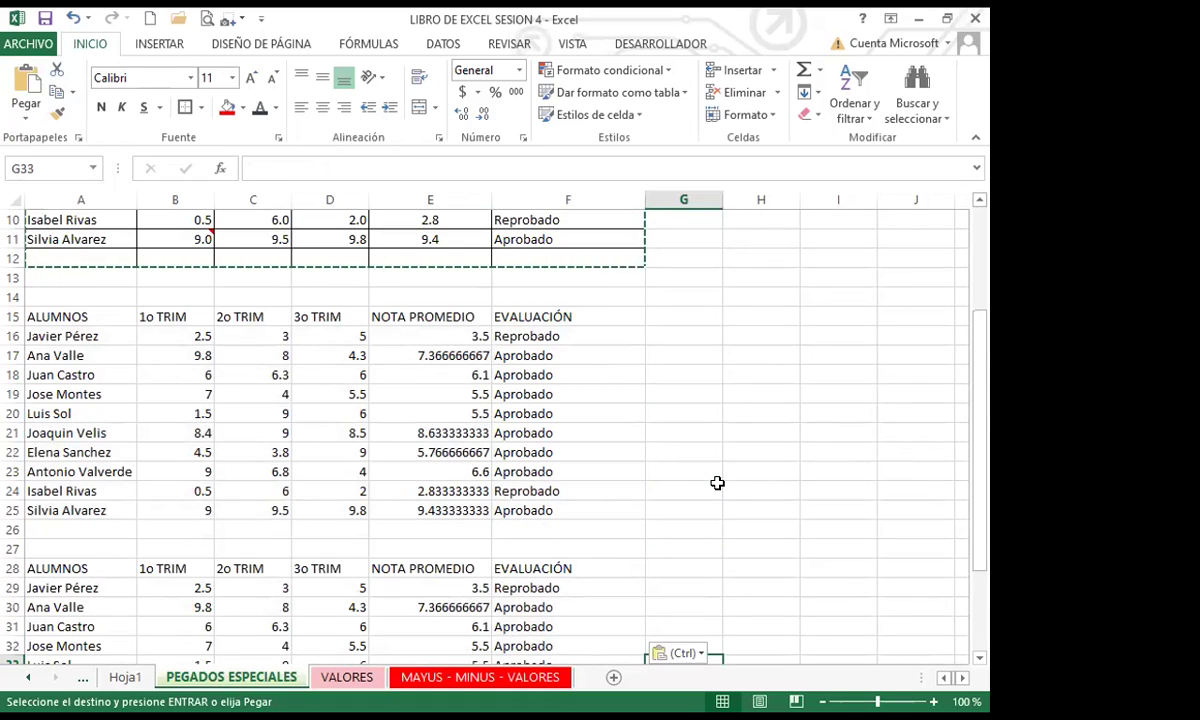
{"action": "scroll", "coordinate": [717, 483], "scroll_direction": "down", "scroll_amount": 2}
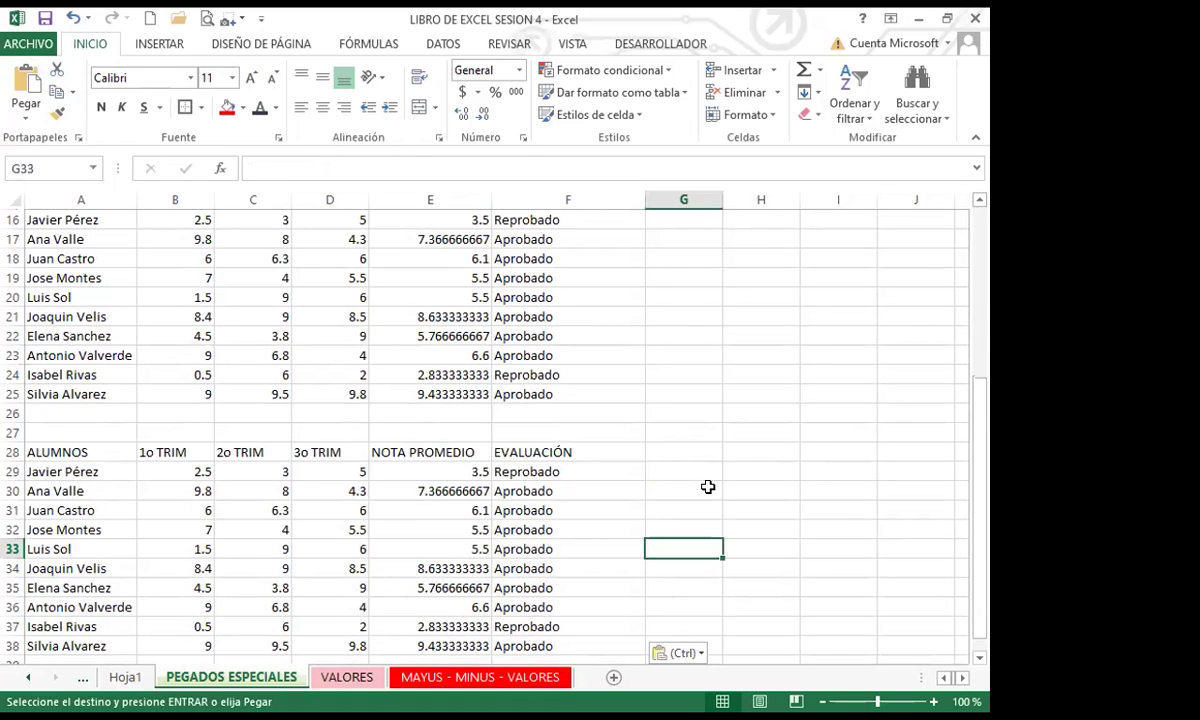
{"action": "left_click", "coordinate": [465, 394]}
{"action": "left_click", "coordinate": [544, 394]}
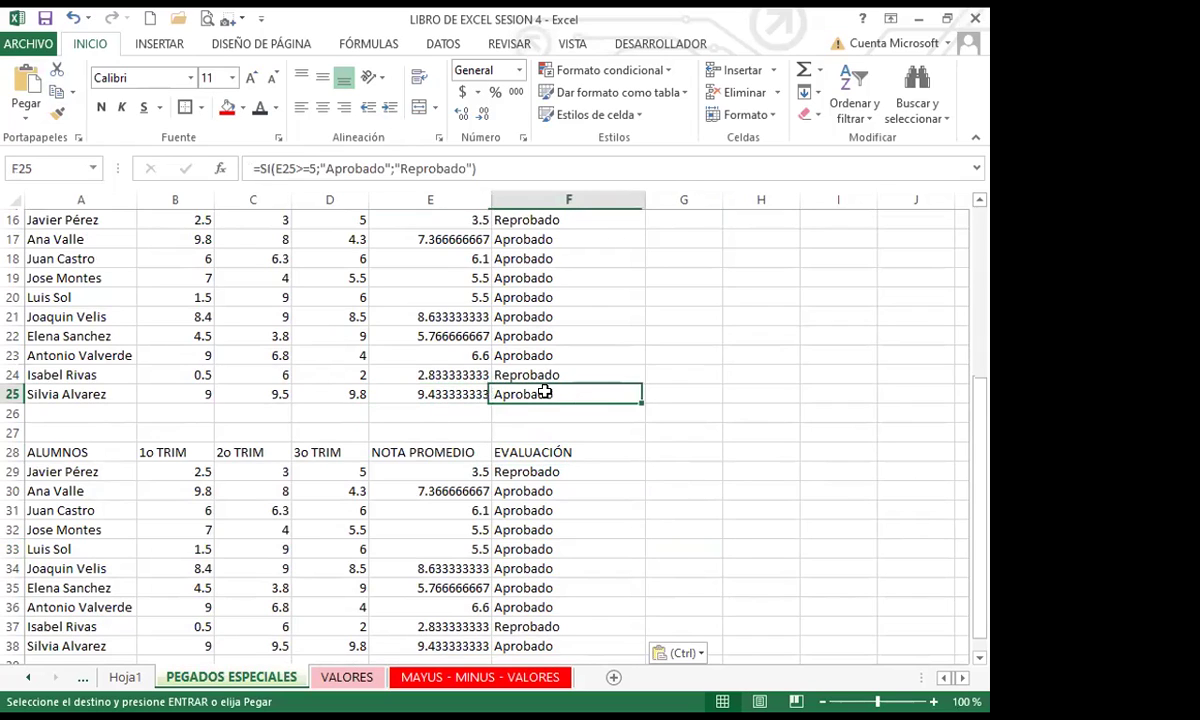
{"action": "left_click", "coordinate": [447, 394]}
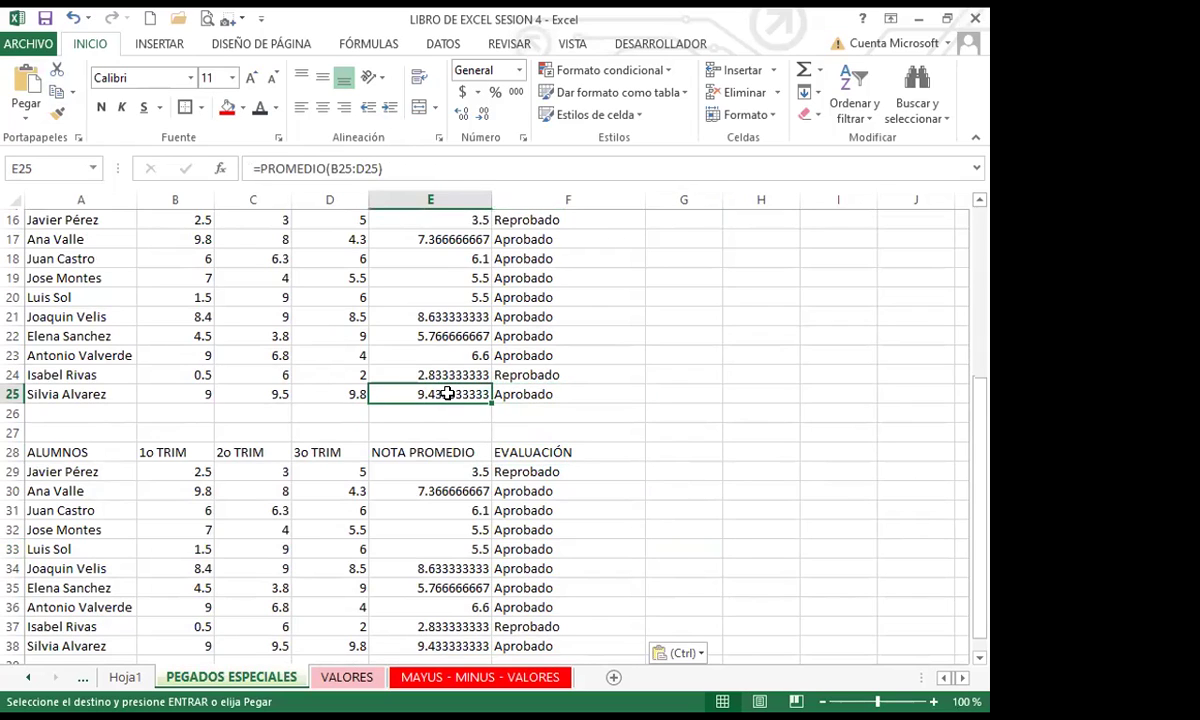
{"action": "left_click", "coordinate": [543, 394]}
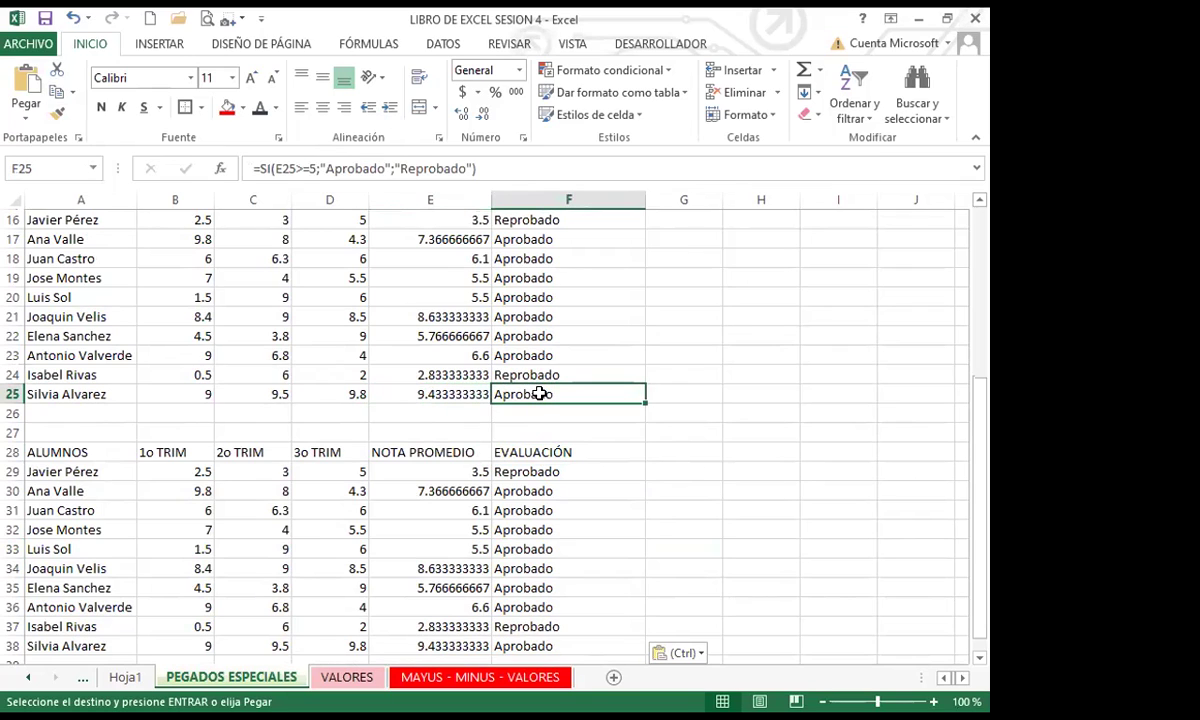
{"action": "left_click", "coordinate": [423, 469]}
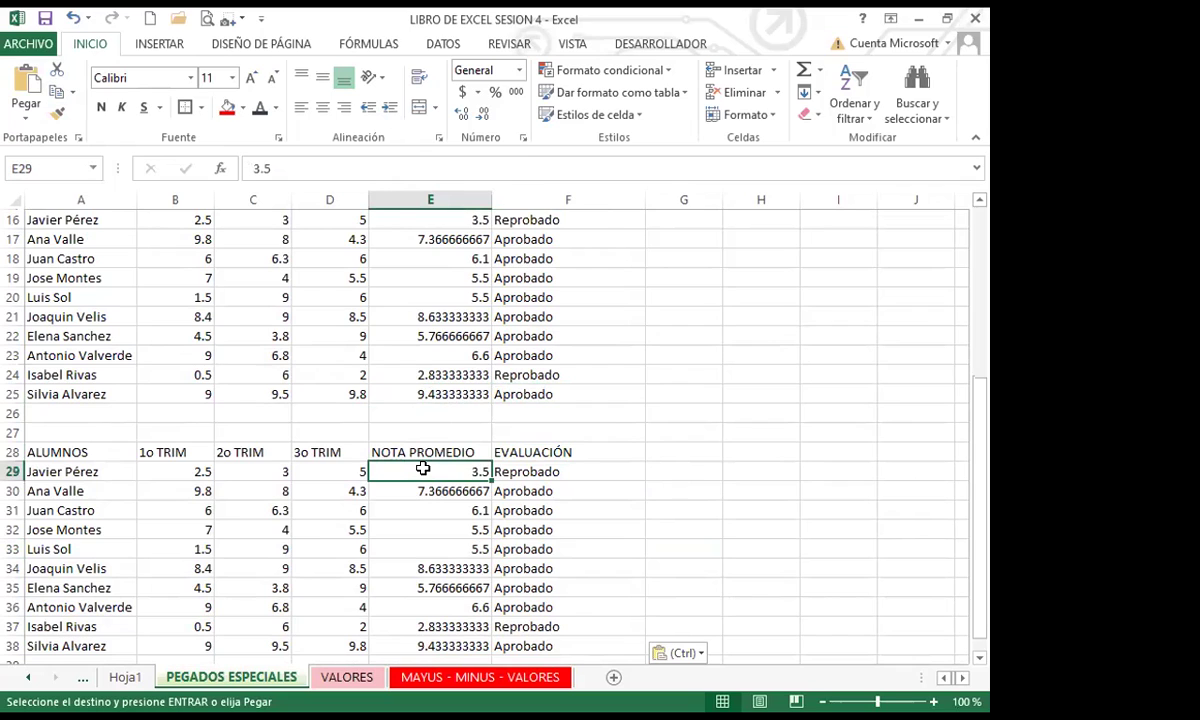
{"action": "left_click", "coordinate": [546, 472]}
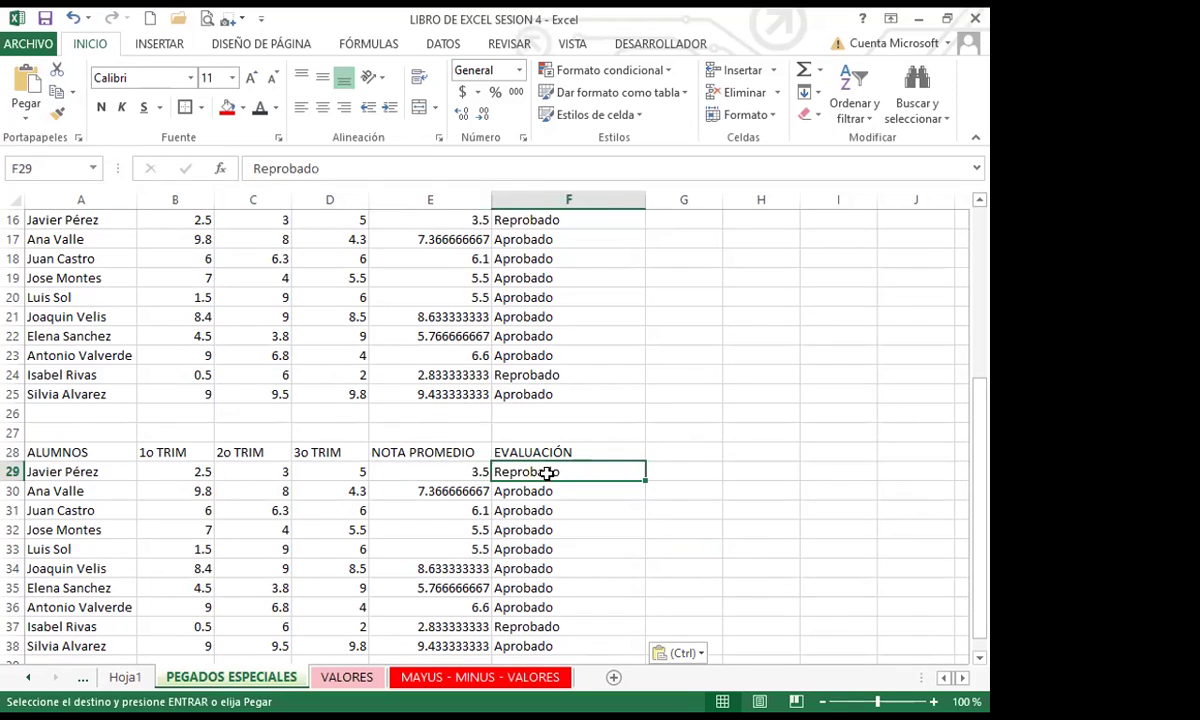
{"action": "left_click", "coordinate": [443, 469]}
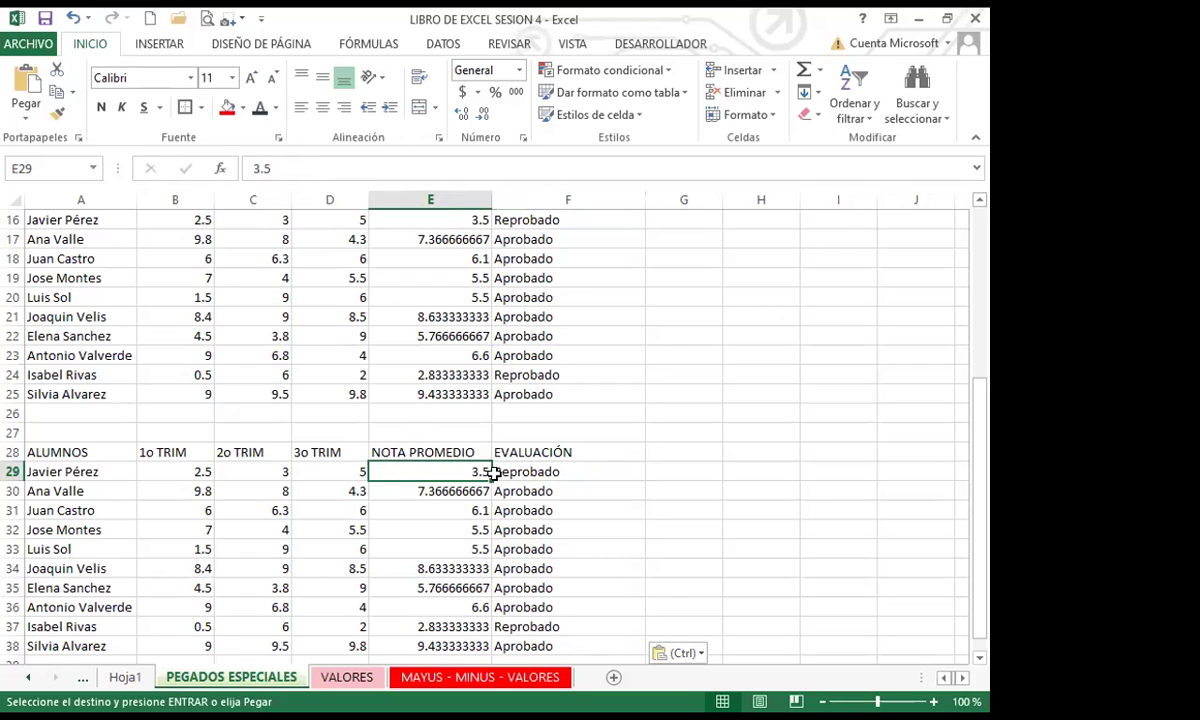
{"action": "left_click", "coordinate": [560, 471]}
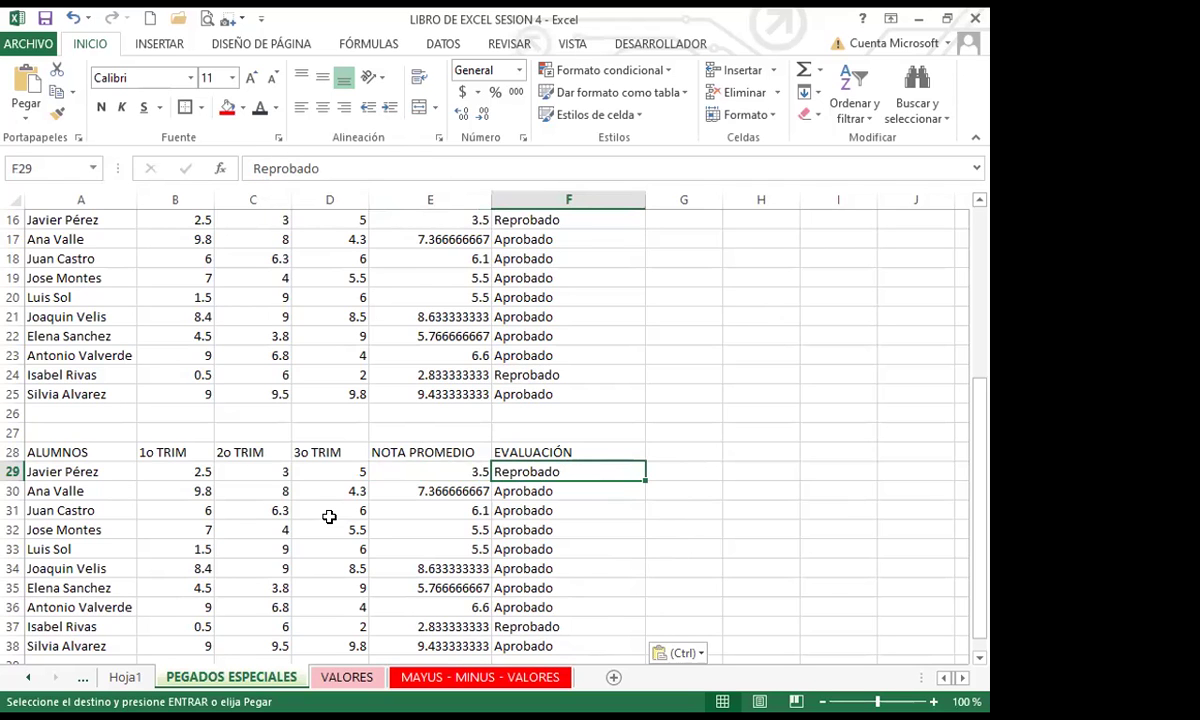
Compare F16 with F29, and inspect the NOTA PROMEDIO cells E29:E33 and EVALUACIÓN cells F31:F32 in the values copy for formulas.
{"action": "scroll", "coordinate": [329, 516], "scroll_direction": "down", "scroll_amount": 2}
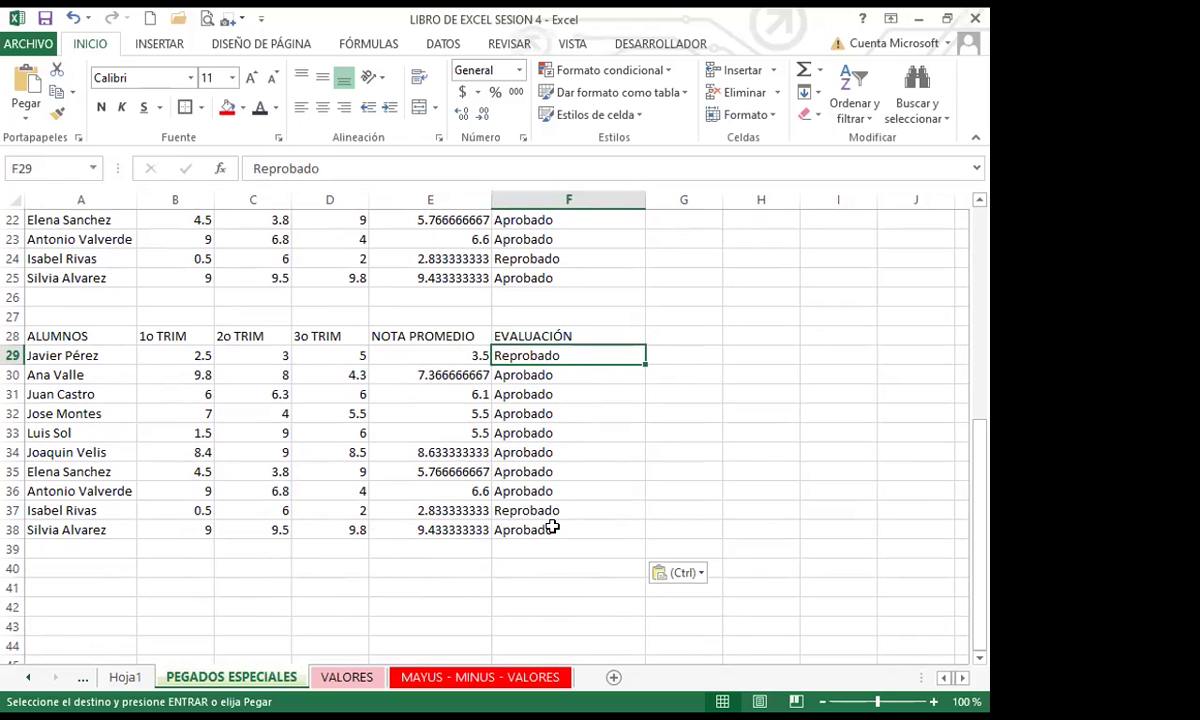
{"action": "scroll", "coordinate": [560, 518], "scroll_direction": "up", "scroll_amount": 1}
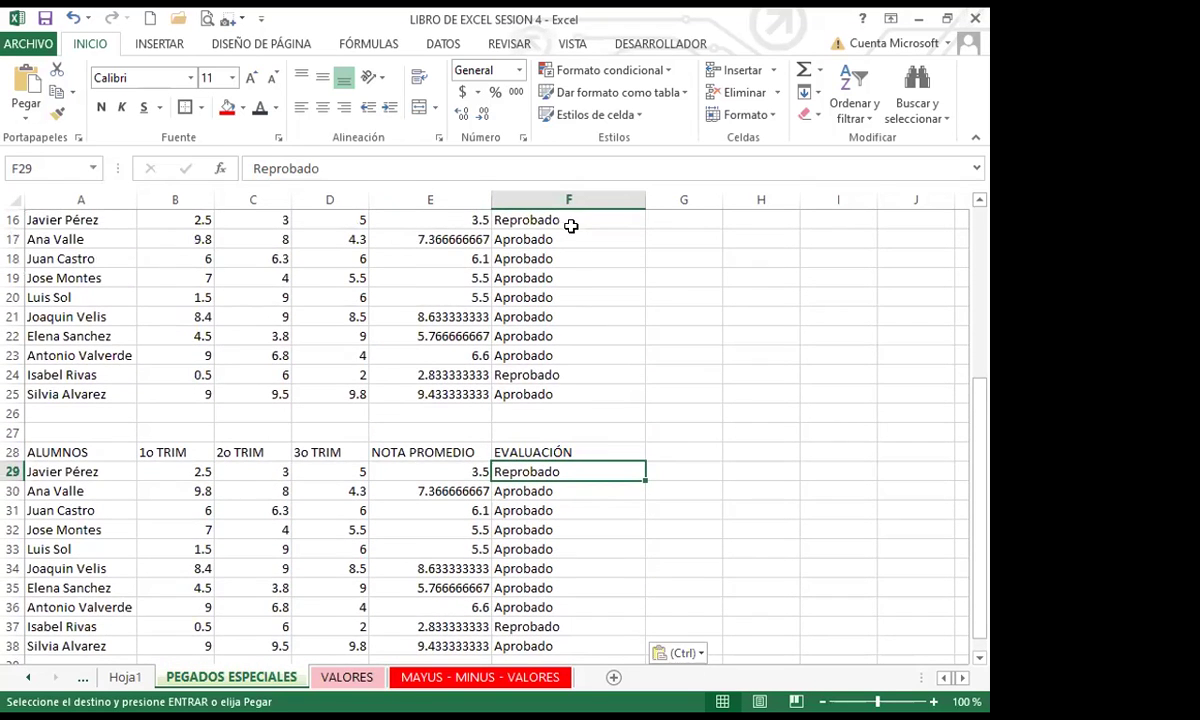
{"action": "scroll", "coordinate": [579, 303], "scroll_direction": "up", "scroll_amount": 1}
{"action": "left_click", "coordinate": [572, 277]}
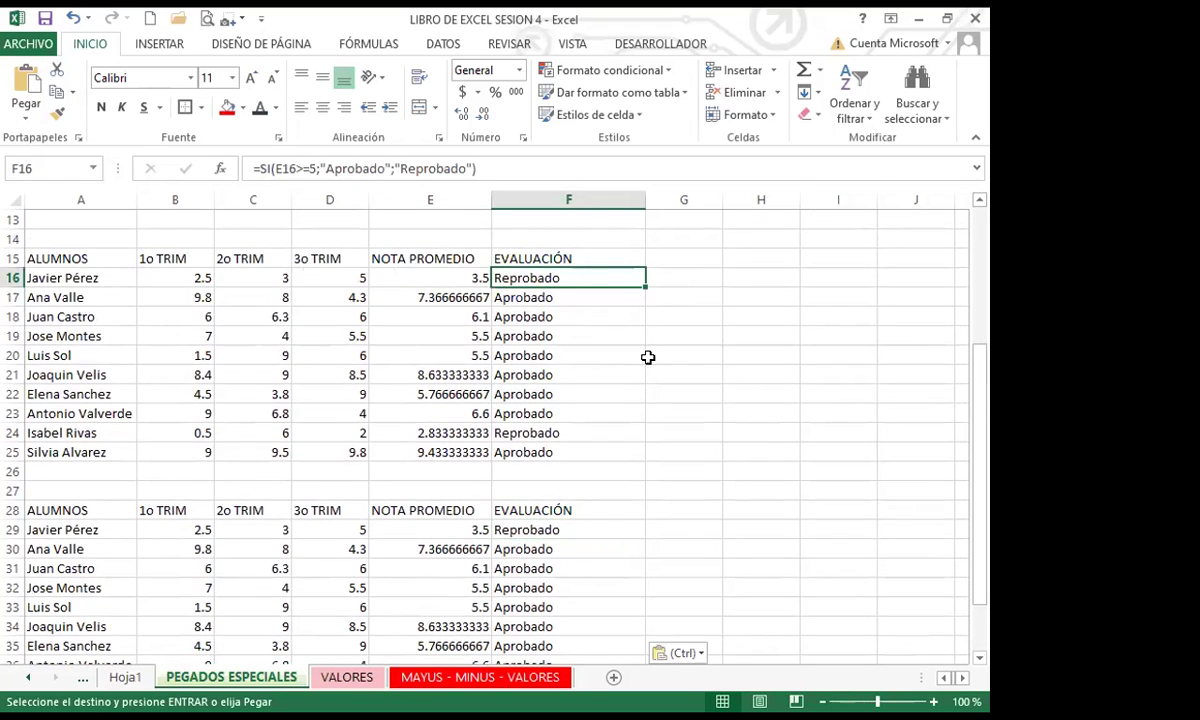
{"action": "left_click", "coordinate": [611, 535]}
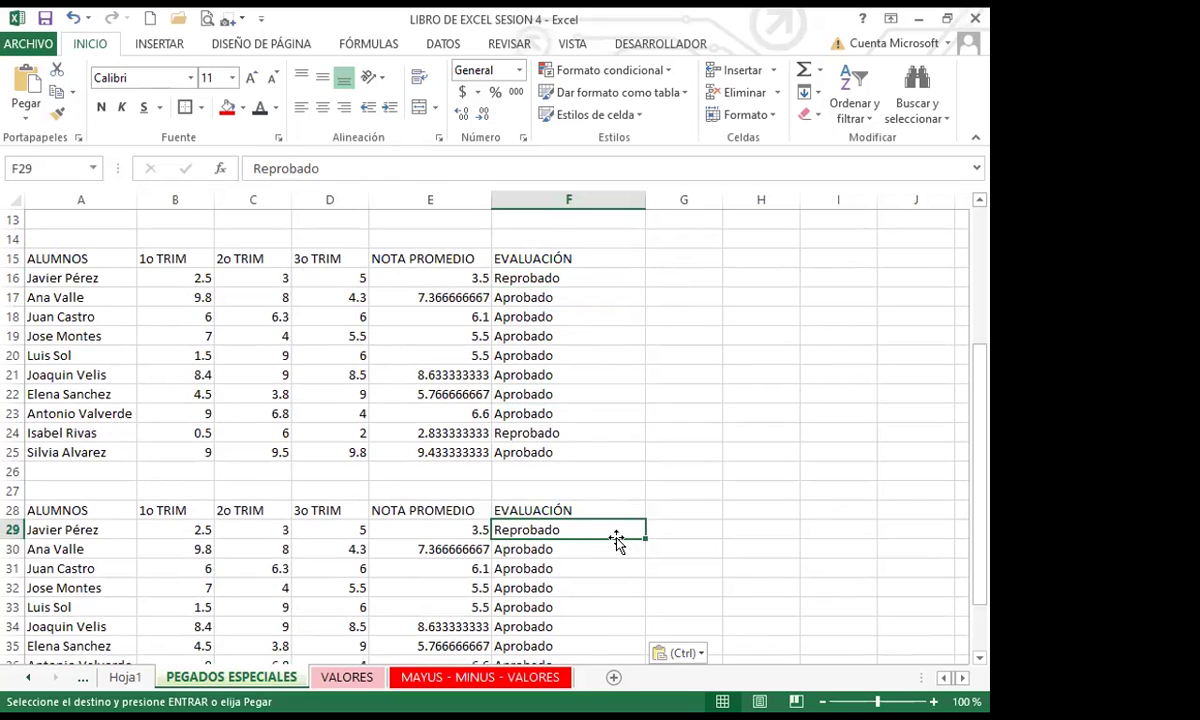
{"action": "left_click", "coordinate": [442, 530]}
{"action": "left_click", "coordinate": [434, 550]}
{"action": "left_click", "coordinate": [432, 567]}
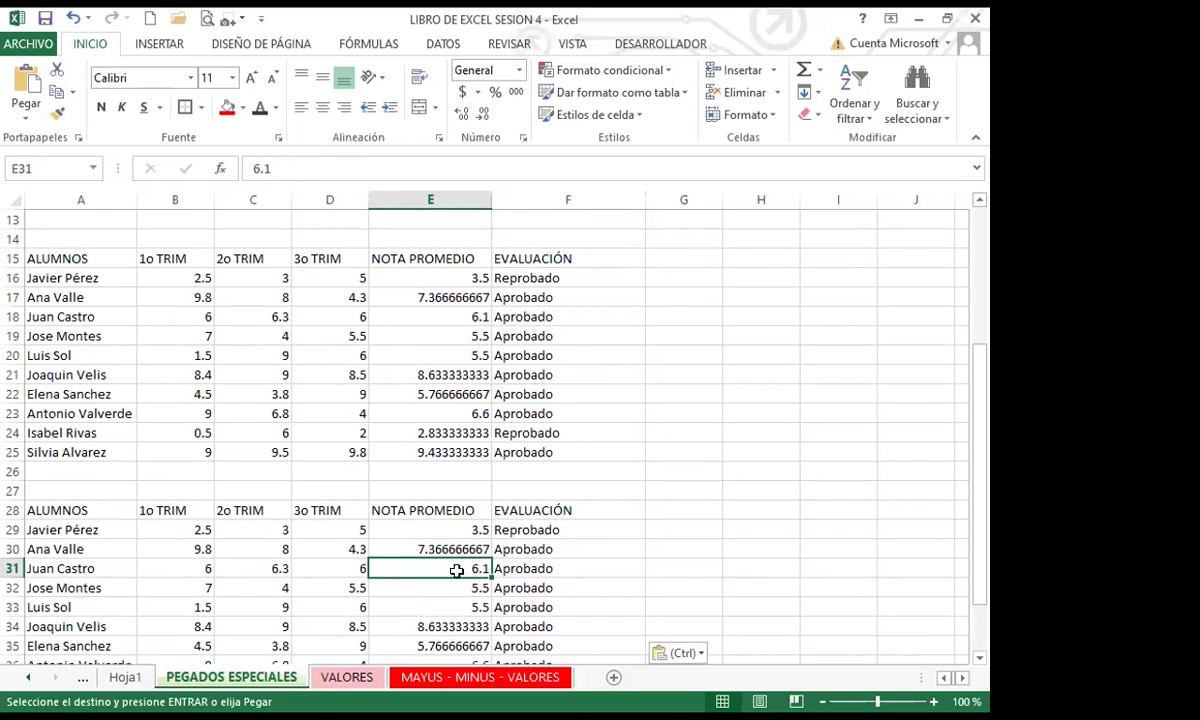
{"action": "key", "text": "Down"}
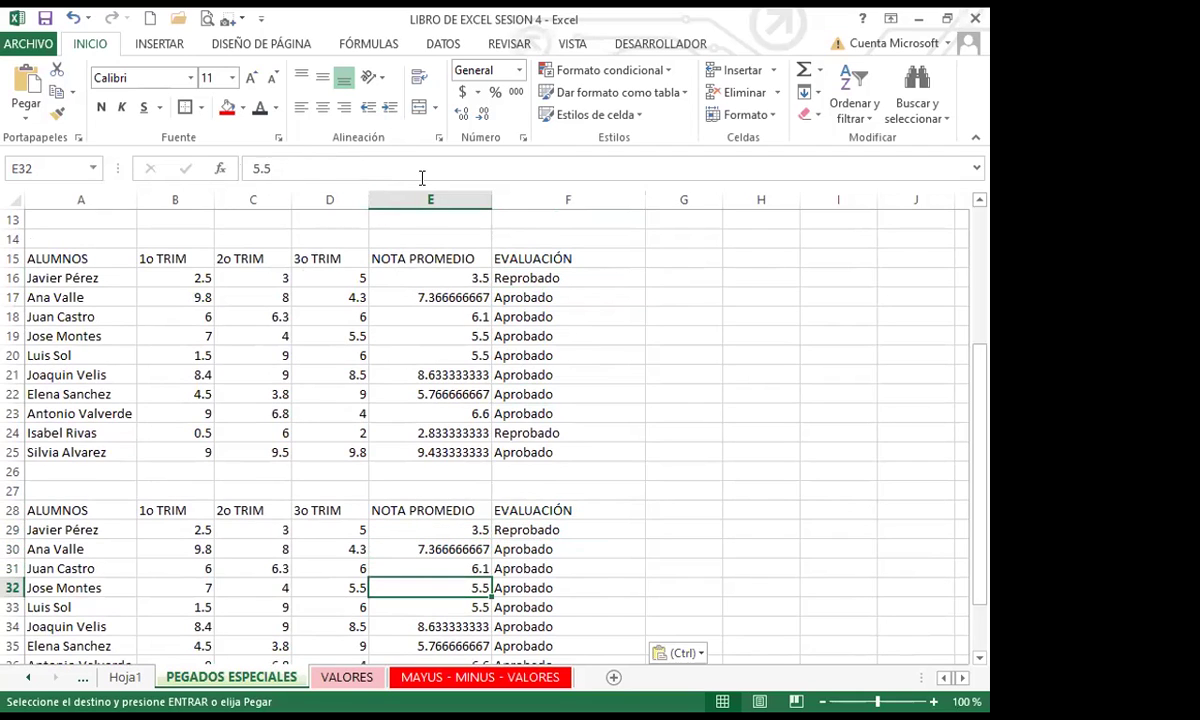
{"action": "left_click", "coordinate": [547, 563]}
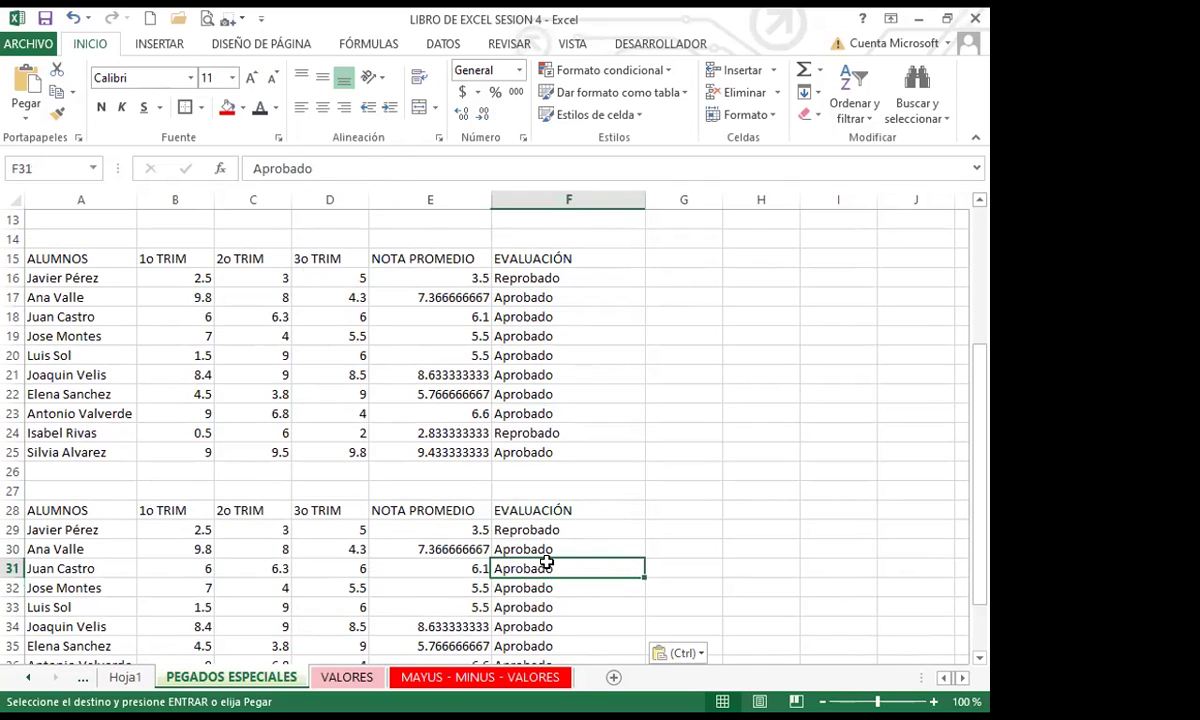
{"action": "left_click", "coordinate": [335, 570]}
{"action": "left_click", "coordinate": [445, 572]}
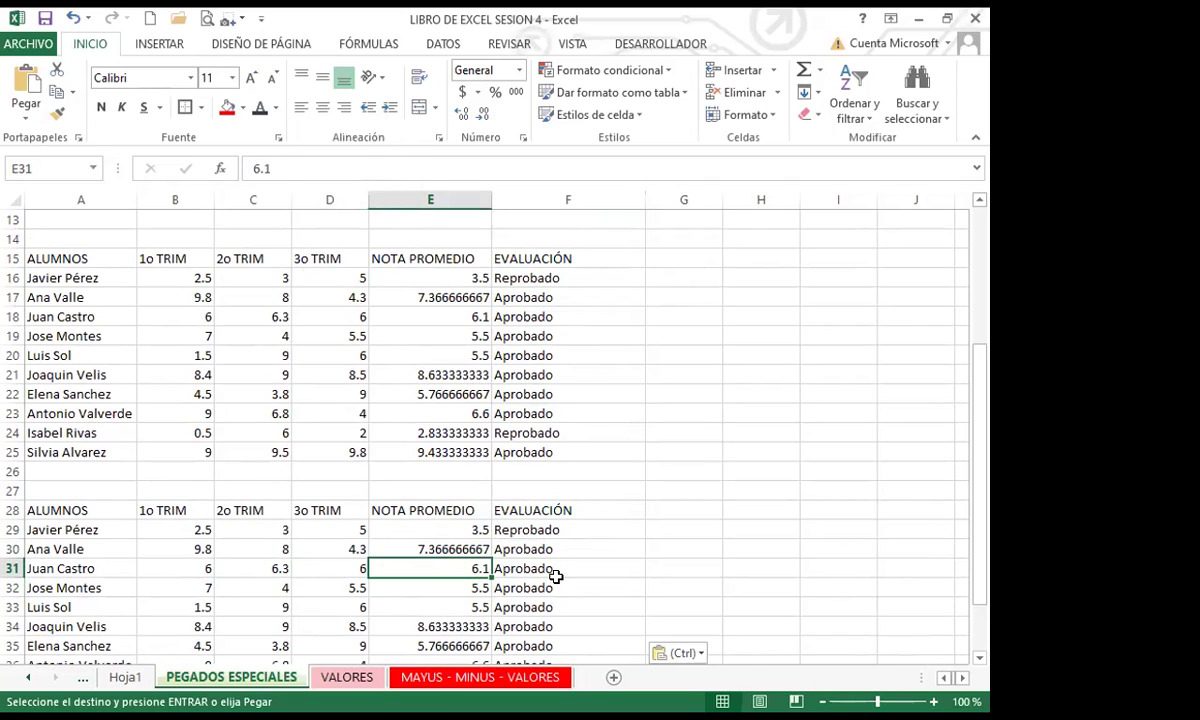
{"action": "left_click", "coordinate": [556, 581]}
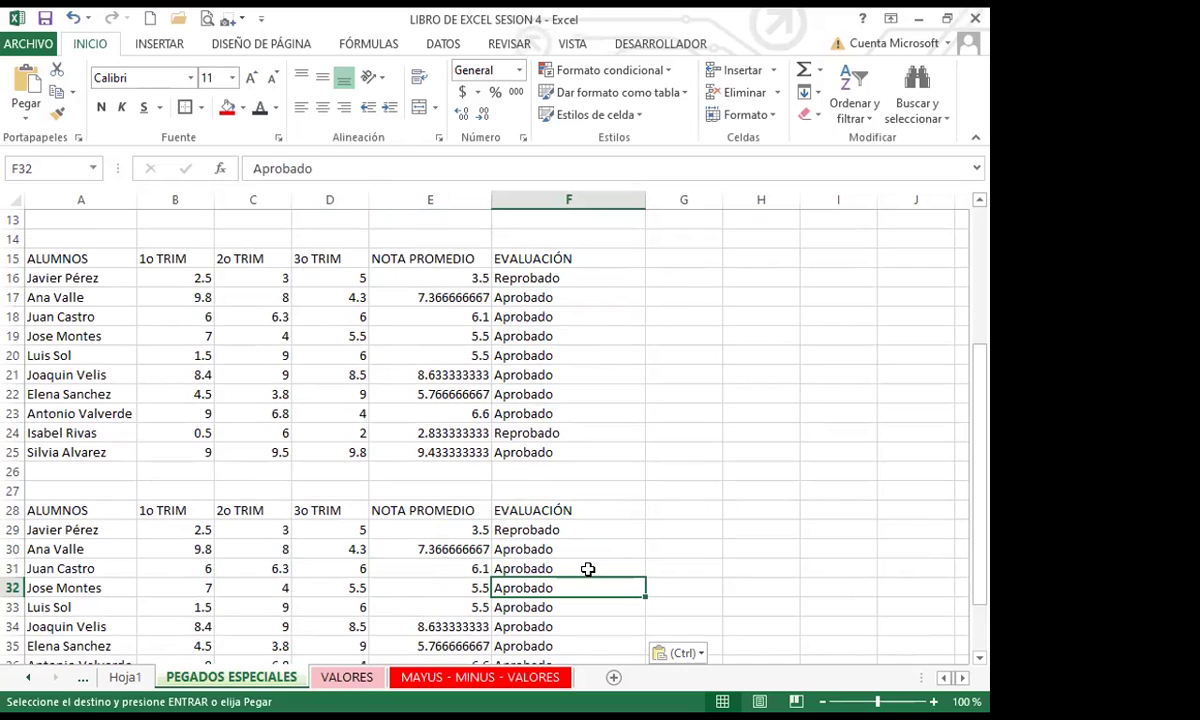
{"action": "scroll", "coordinate": [587, 568], "scroll_direction": "down", "scroll_amount": 1}
{"action": "scroll", "coordinate": [587, 568], "scroll_direction": "down", "scroll_amount": 1}
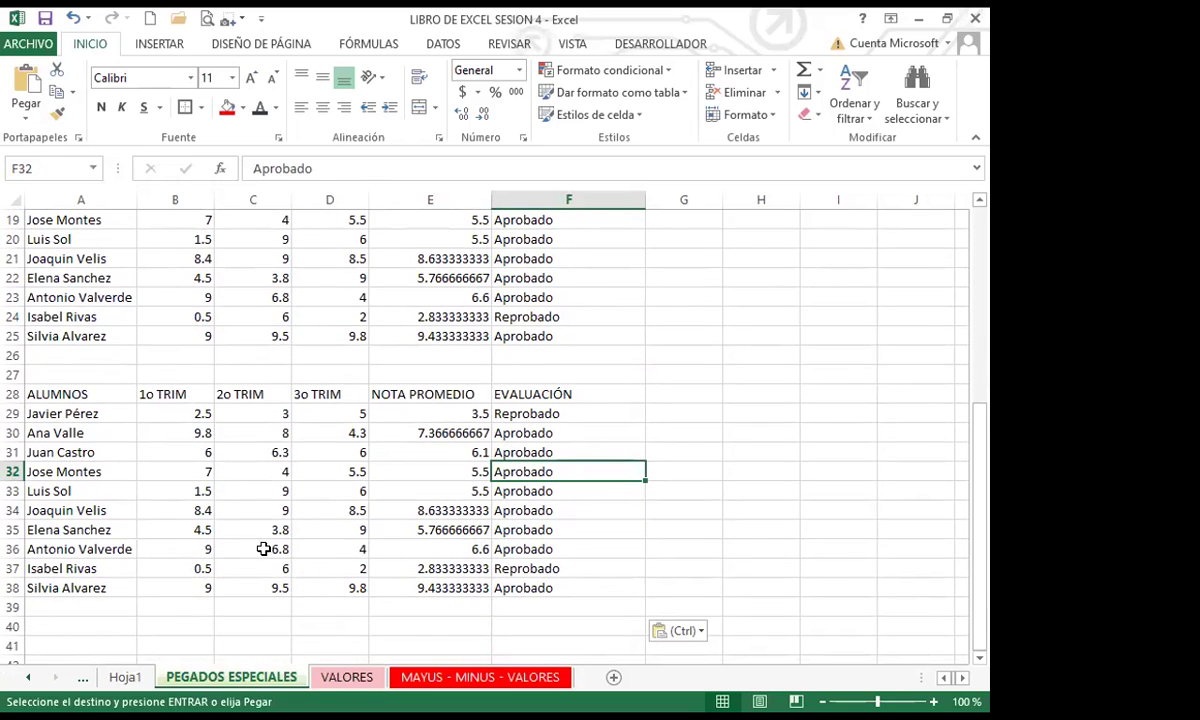
{"action": "left_click", "coordinate": [430, 485]}
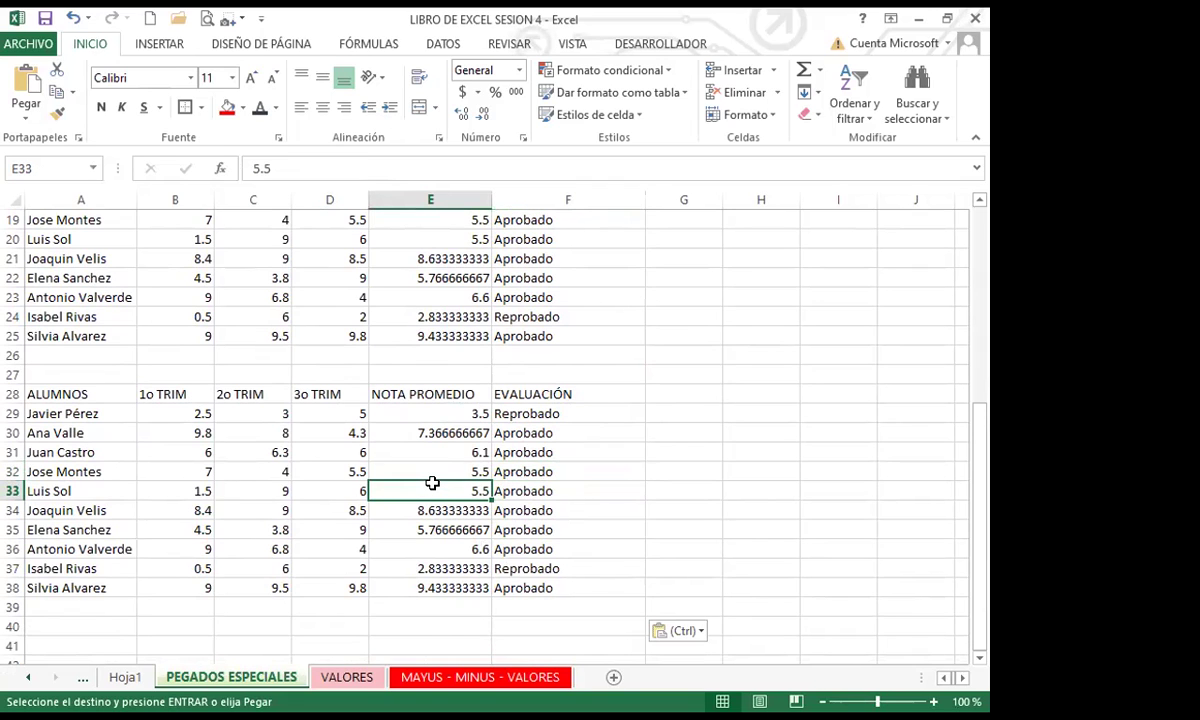
Paste only the formatting of the copied grades table at A41 with Pegado especial, using the Formatos option.
{"action": "scroll", "coordinate": [405, 452], "scroll_direction": "up", "scroll_amount": 3}
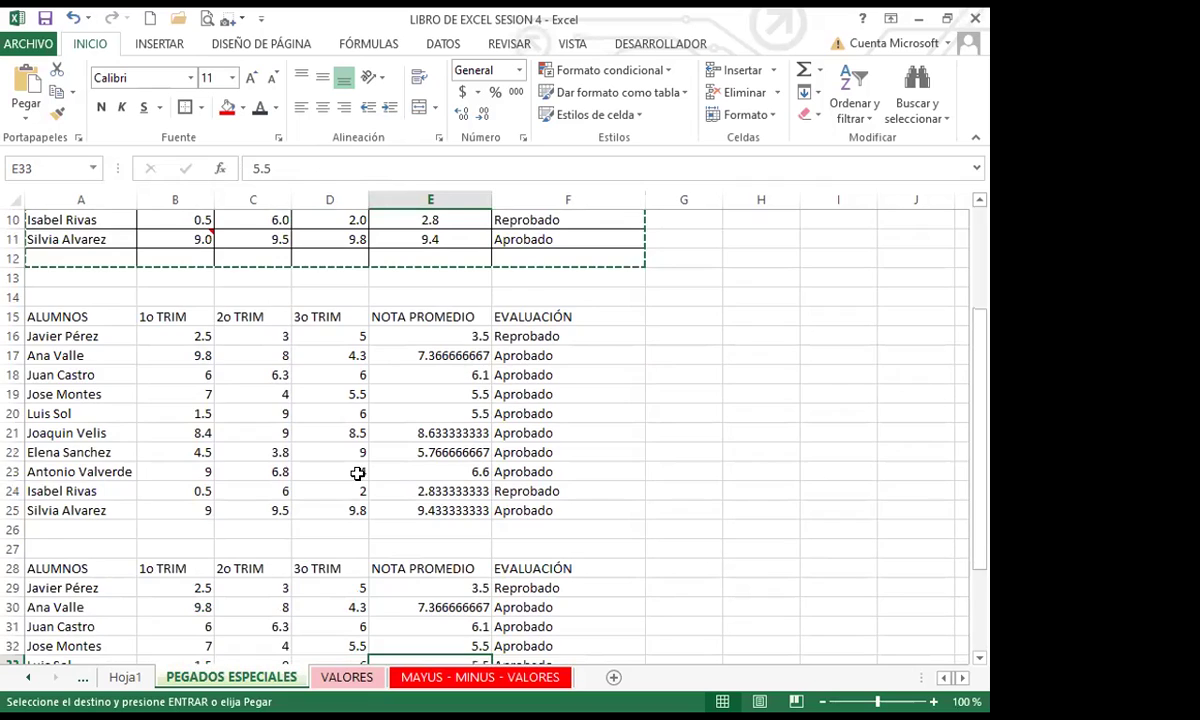
{"action": "scroll", "coordinate": [284, 345], "scroll_direction": "up", "scroll_amount": 3}
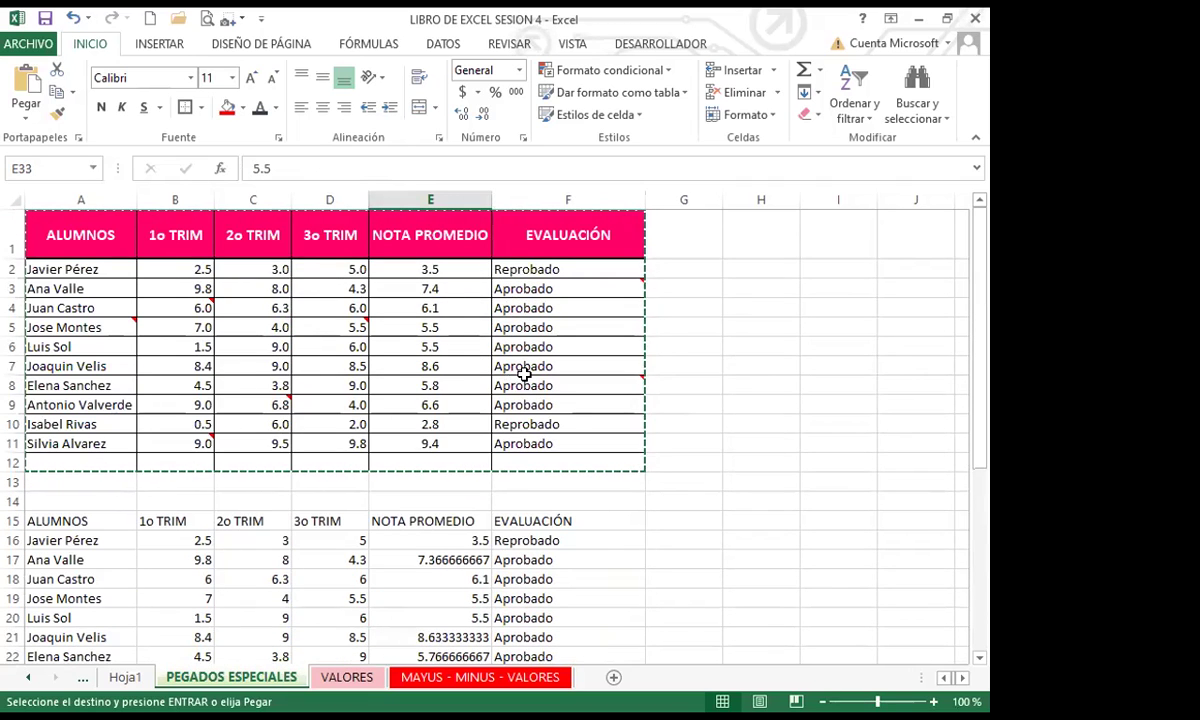
{"action": "scroll", "coordinate": [158, 522], "scroll_direction": "down", "scroll_amount": 3}
{"action": "scroll", "coordinate": [100, 560], "scroll_direction": "down", "scroll_amount": 5}
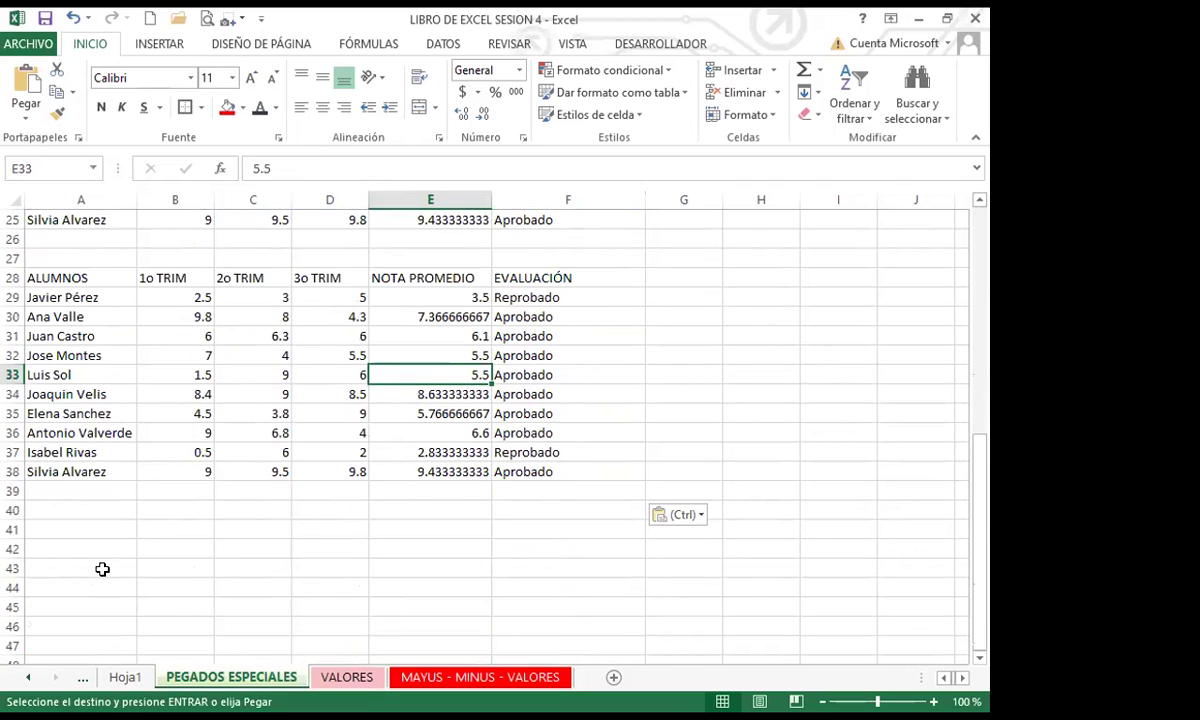
{"action": "left_click", "coordinate": [47, 528]}
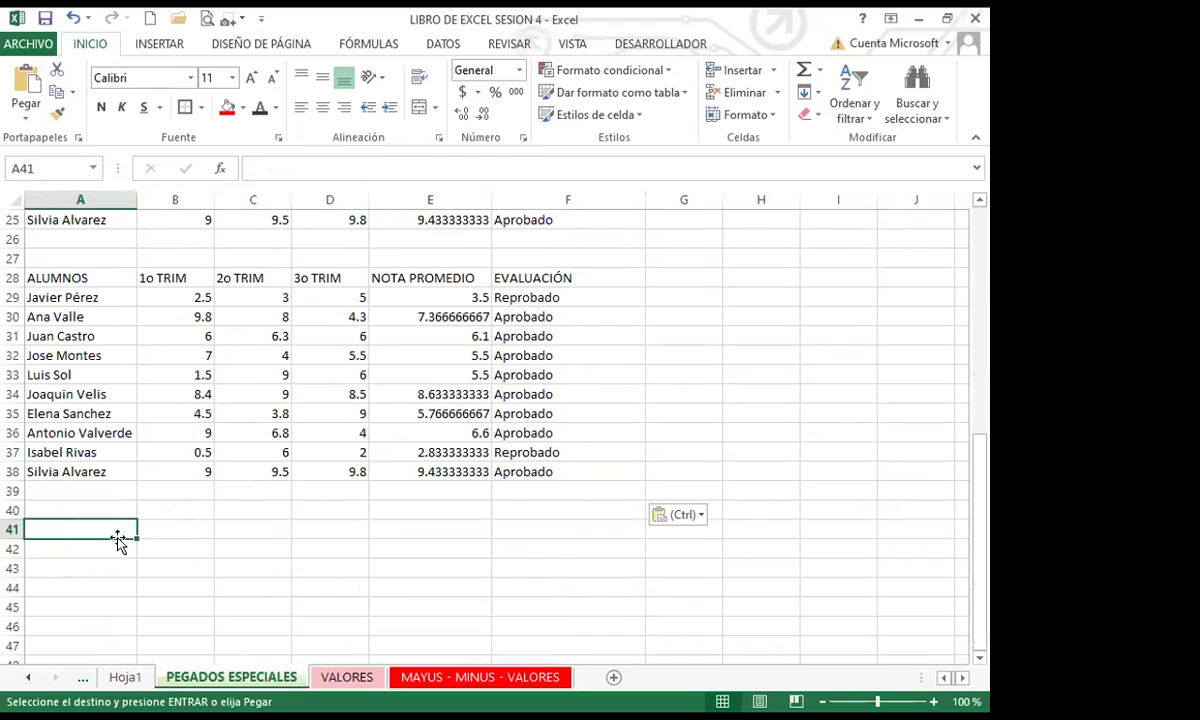
{"action": "left_click", "coordinate": [28, 119]}
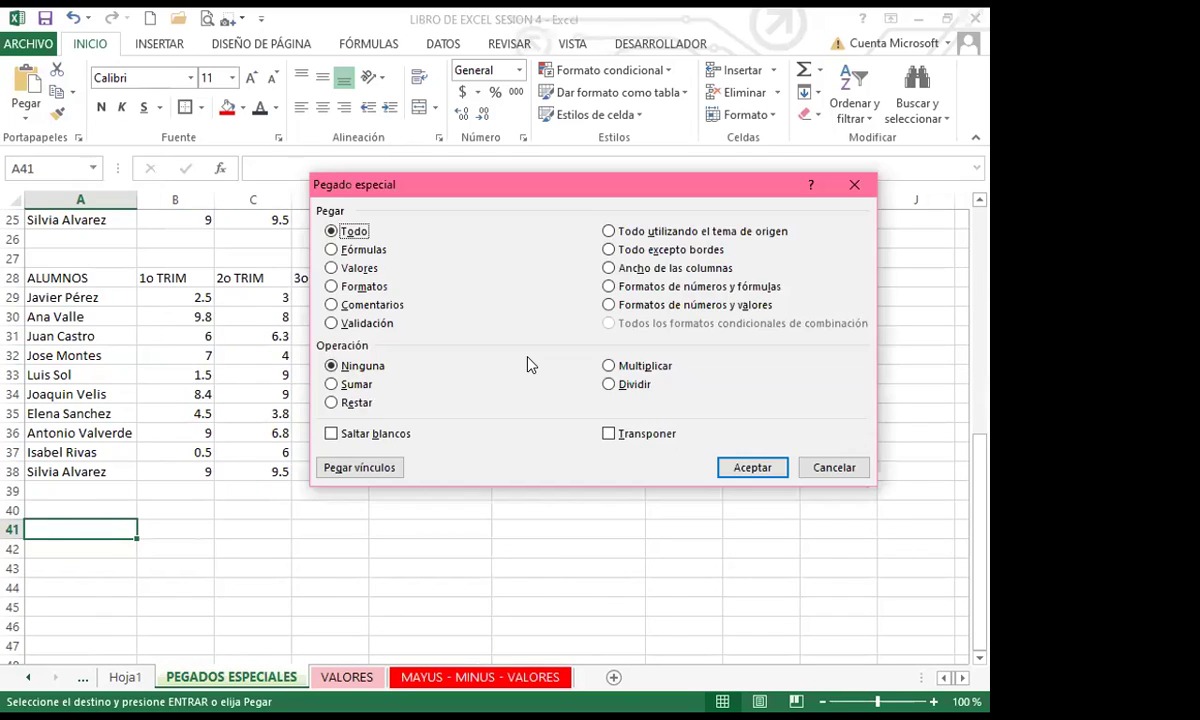
{"action": "left_click", "coordinate": [332, 288]}
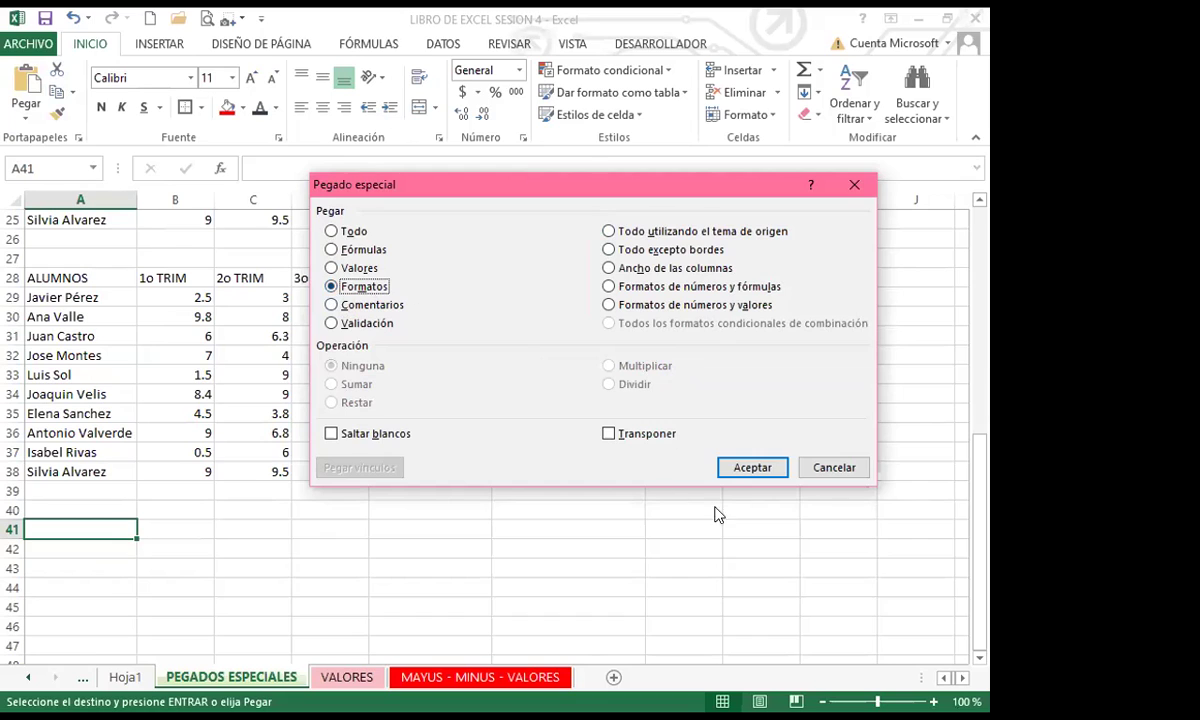
{"action": "left_click", "coordinate": [770, 472]}
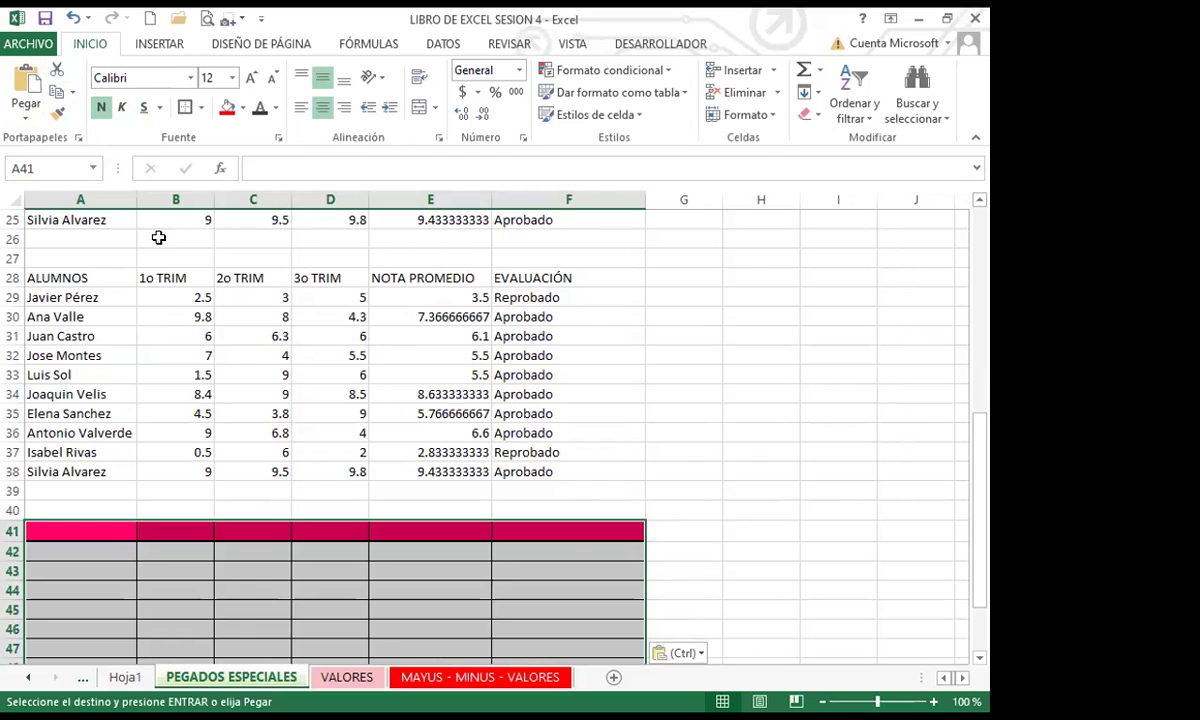
Paste only the comments of the copied grades table at A55 with Pegado especial, using the Comentarios option.
{"action": "scroll", "coordinate": [719, 501], "scroll_direction": "down", "scroll_amount": 5}
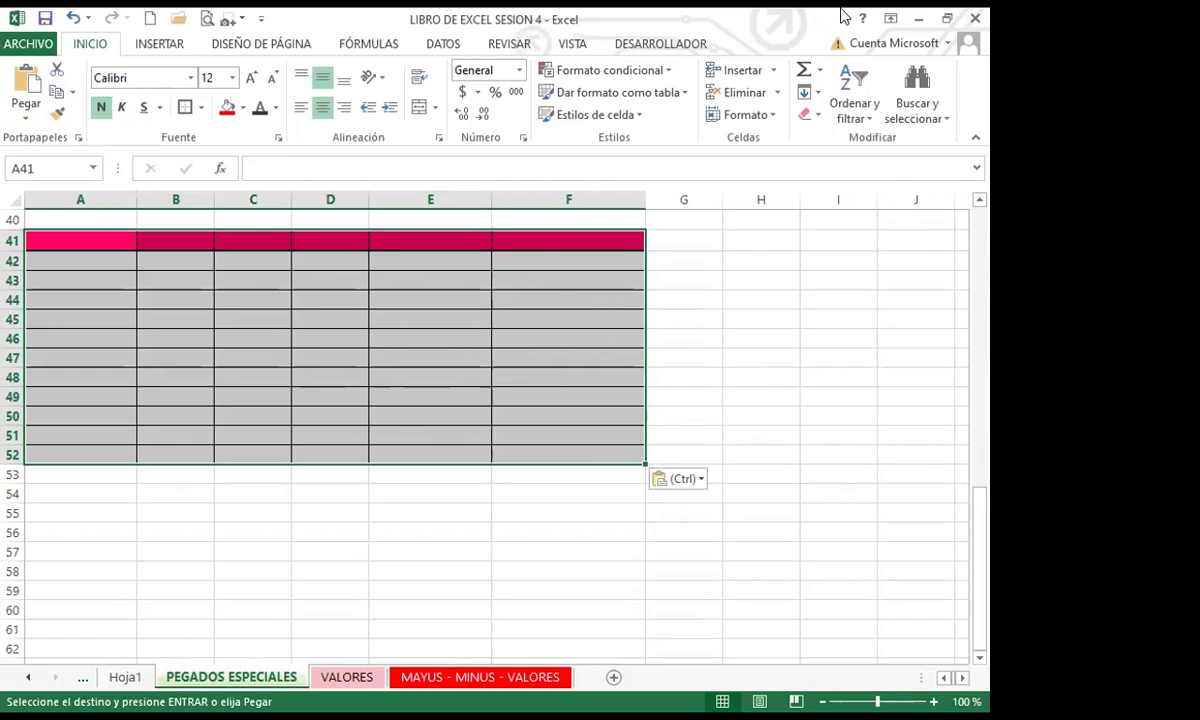
{"action": "left_click", "coordinate": [55, 520]}
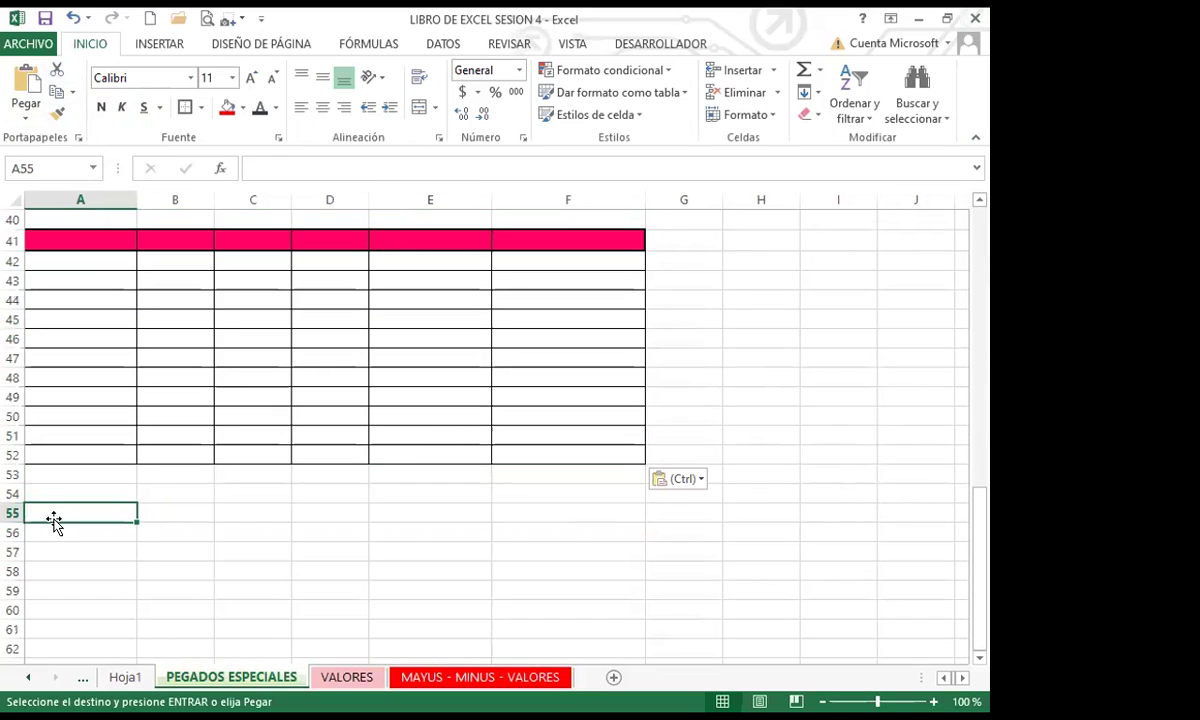
{"action": "left_click", "coordinate": [27, 120]}
{"action": "left_click", "coordinate": [79, 324]}
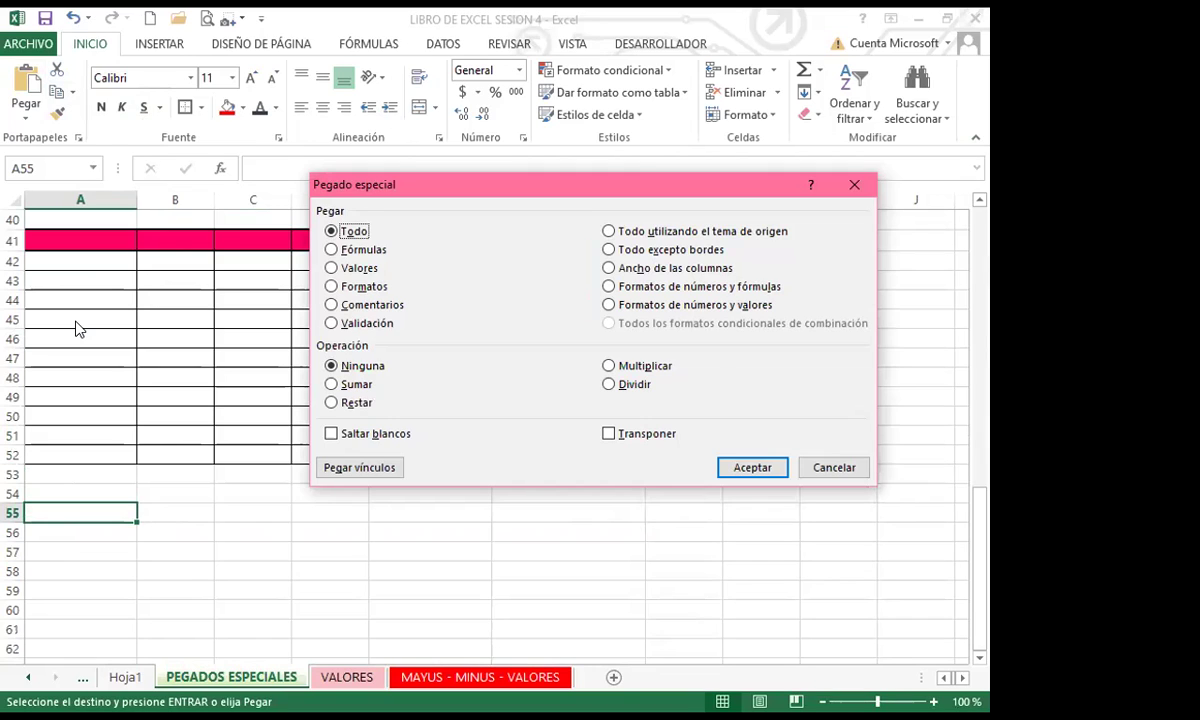
{"action": "left_click", "coordinate": [333, 304]}
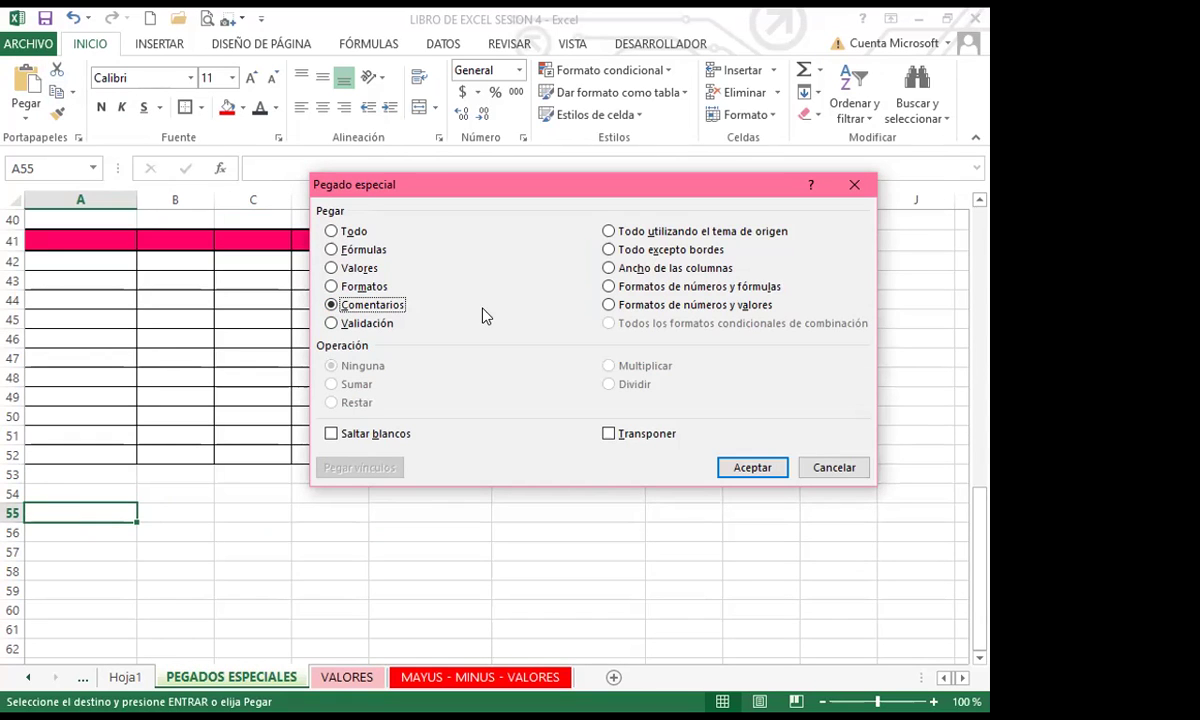
{"action": "left_click", "coordinate": [766, 472]}
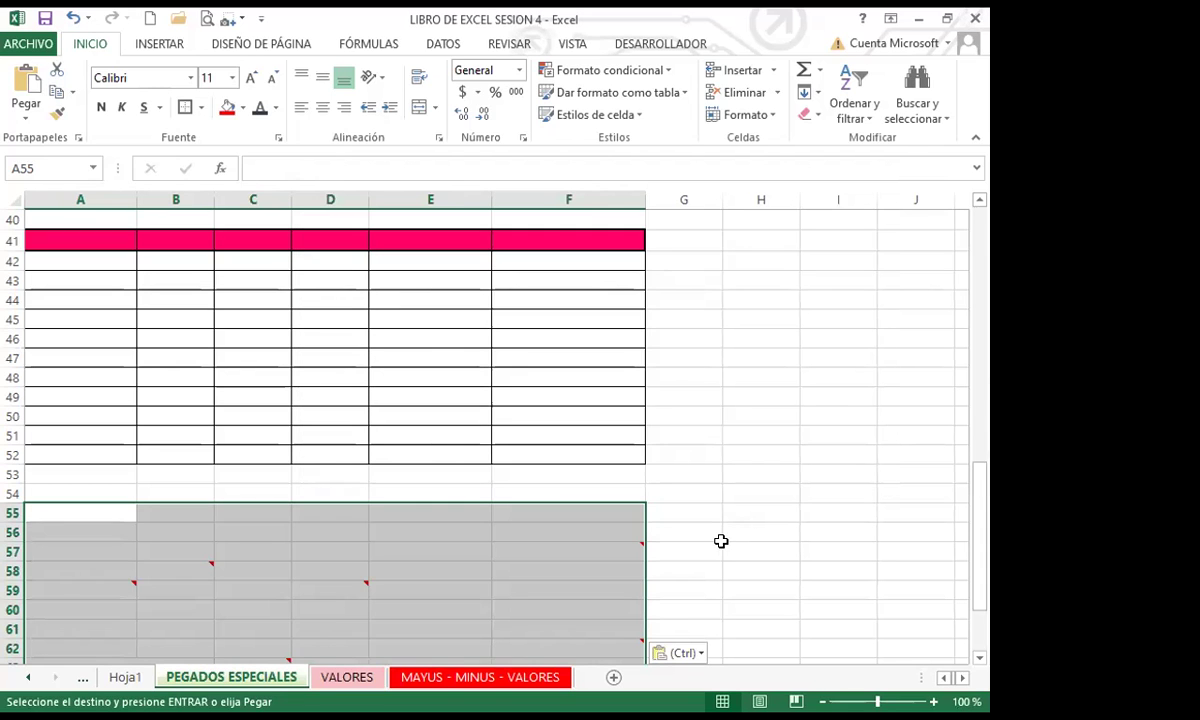
{"action": "scroll", "coordinate": [721, 541], "scroll_direction": "down", "scroll_amount": 4}
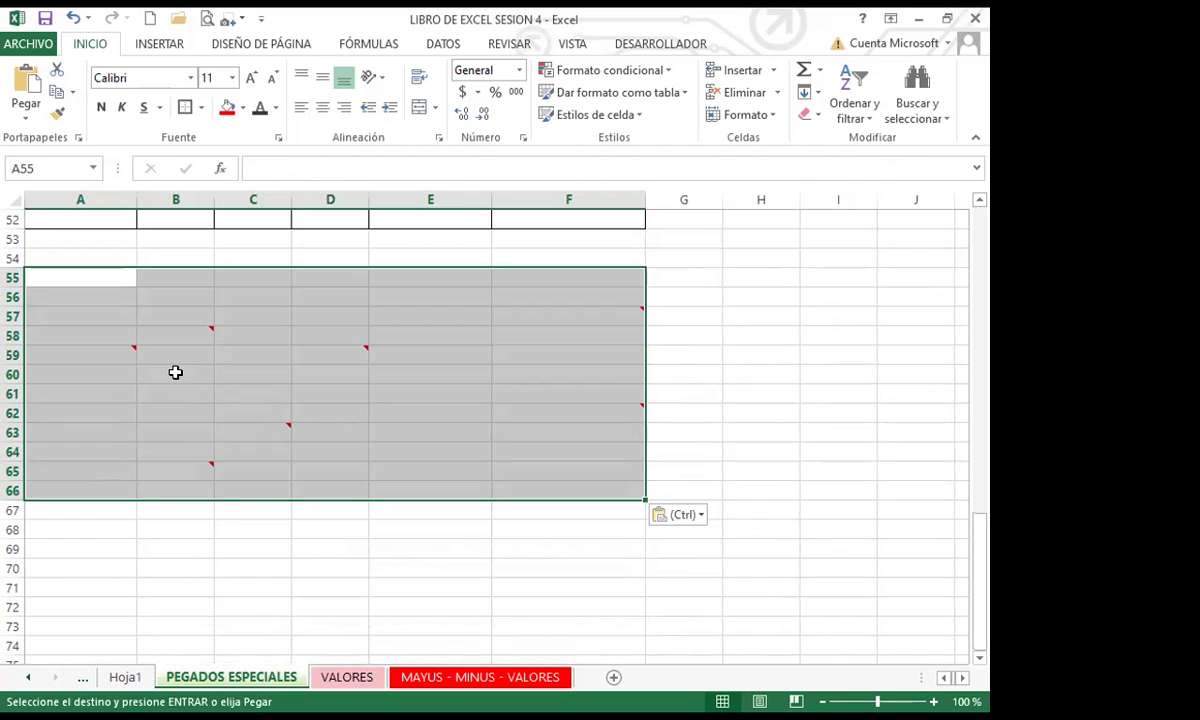
Check the commented cells in the pasted range, including B58, A59, D59, F57, F62, C63 and B65, against the source table.
{"action": "left_click", "coordinate": [185, 331]}
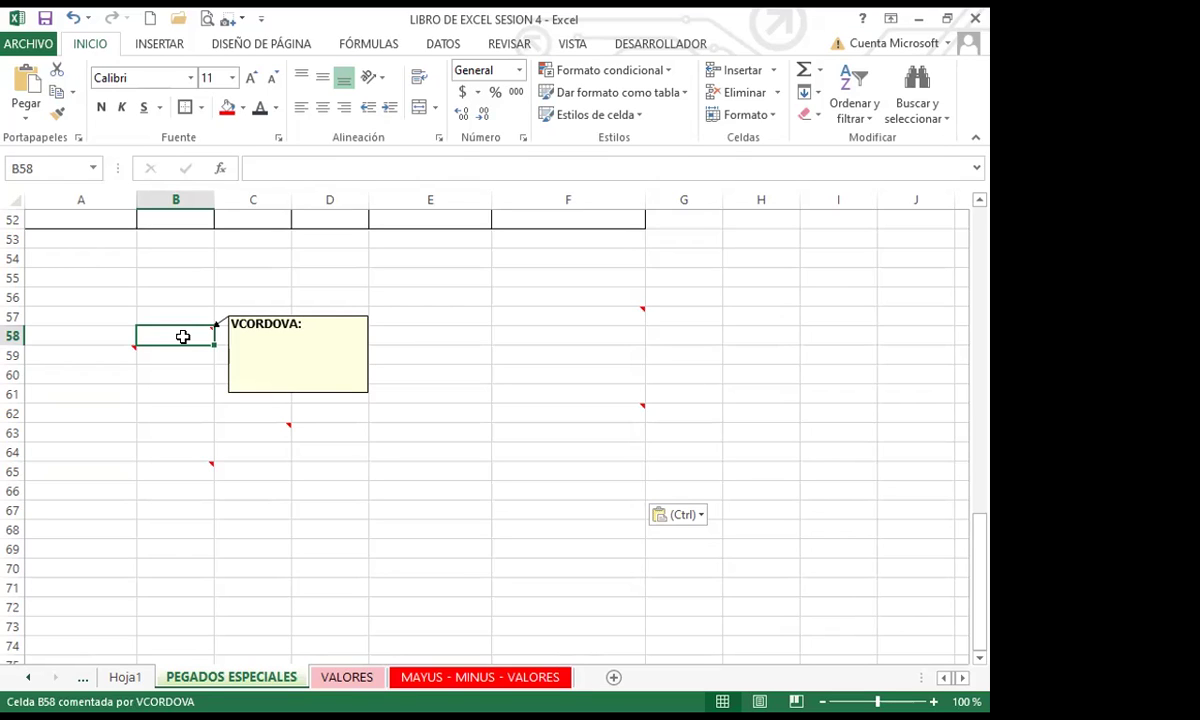
{"action": "scroll", "coordinate": [214, 281], "scroll_direction": "up", "scroll_amount": 12}
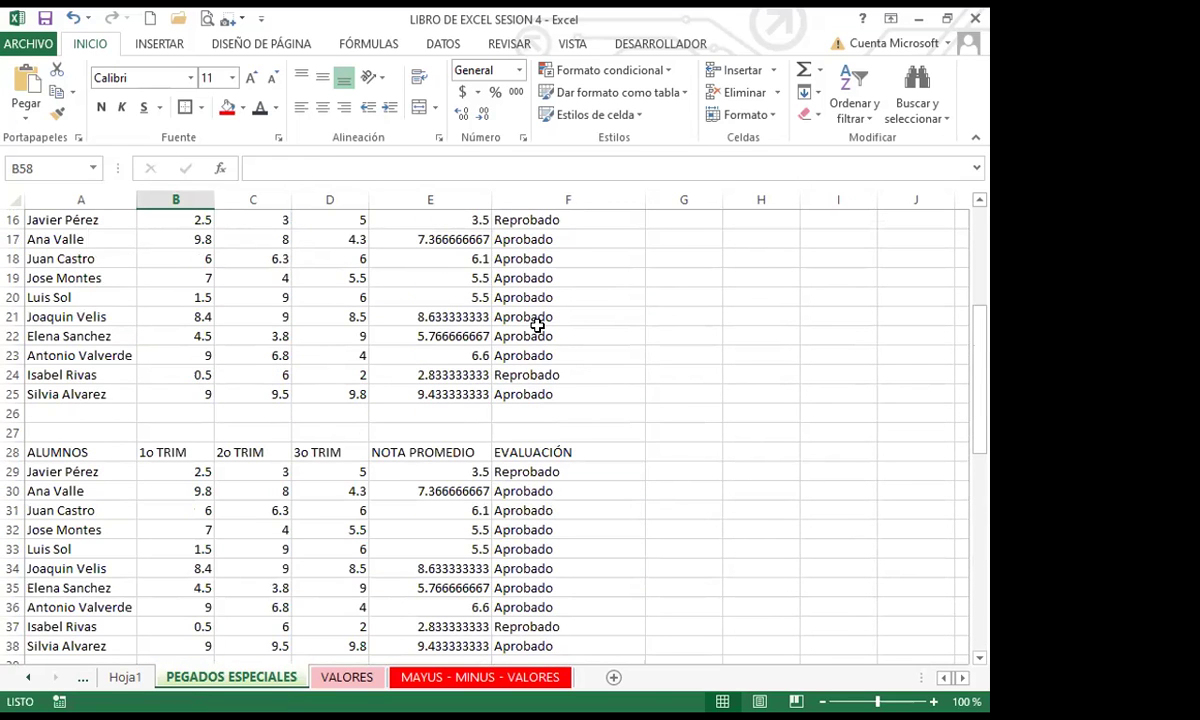
{"action": "scroll", "coordinate": [214, 541], "scroll_direction": "down", "scroll_amount": 12}
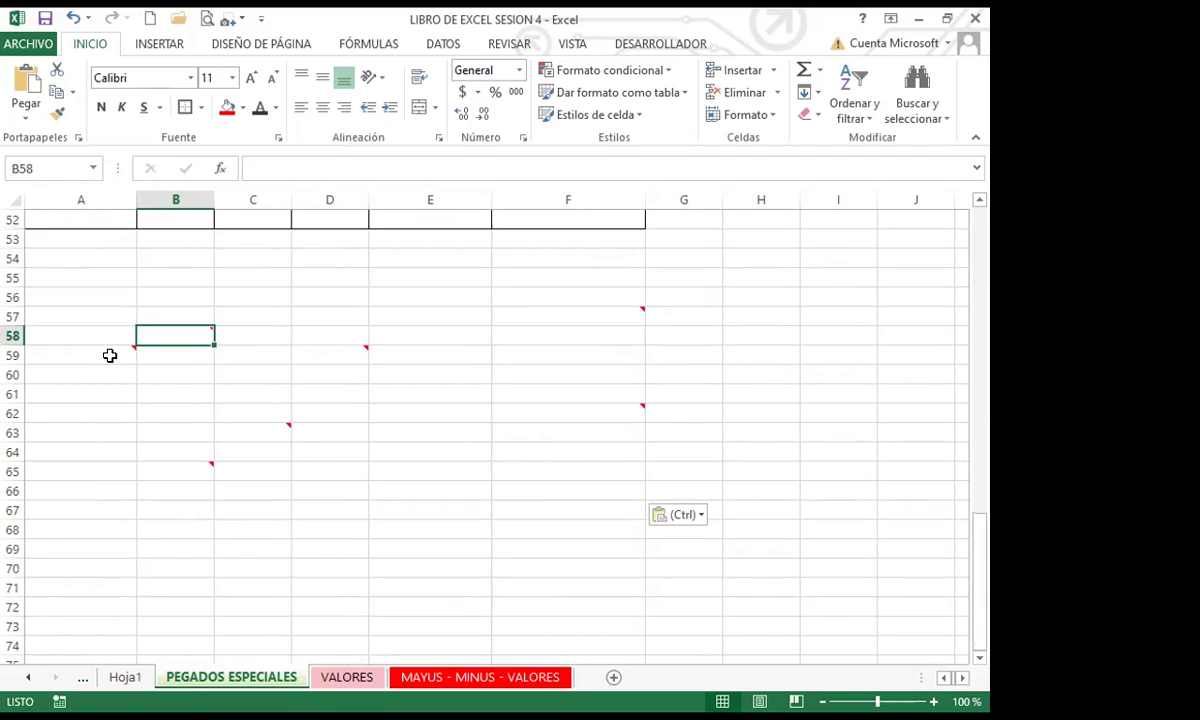
{"action": "left_click", "coordinate": [110, 353]}
{"action": "left_click", "coordinate": [563, 311]}
{"action": "left_click", "coordinate": [565, 408]}
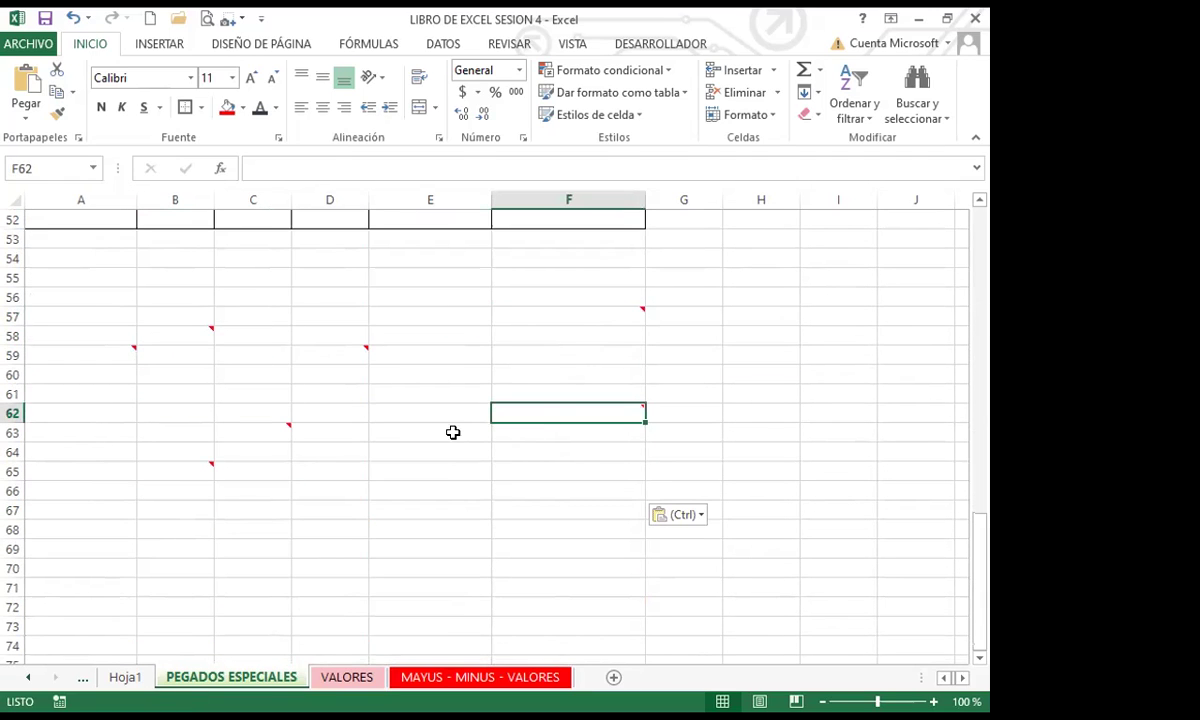
{"action": "left_click", "coordinate": [328, 352]}
{"action": "left_click", "coordinate": [239, 427]}
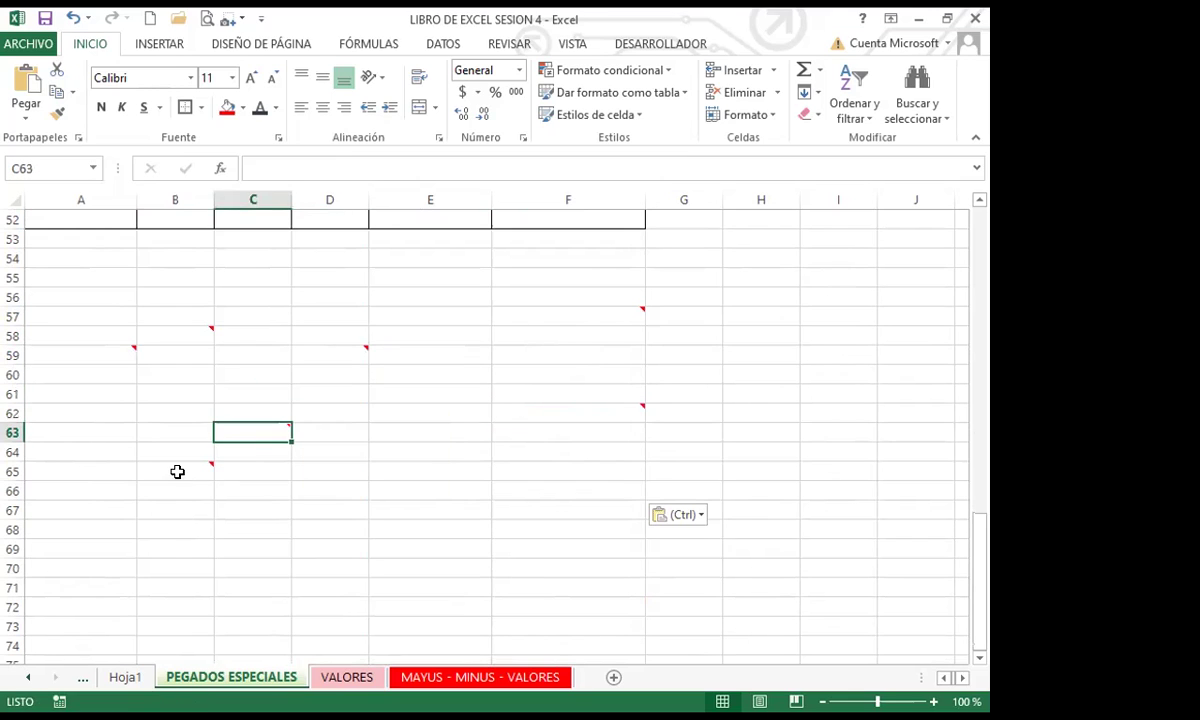
{"action": "left_click", "coordinate": [177, 472]}
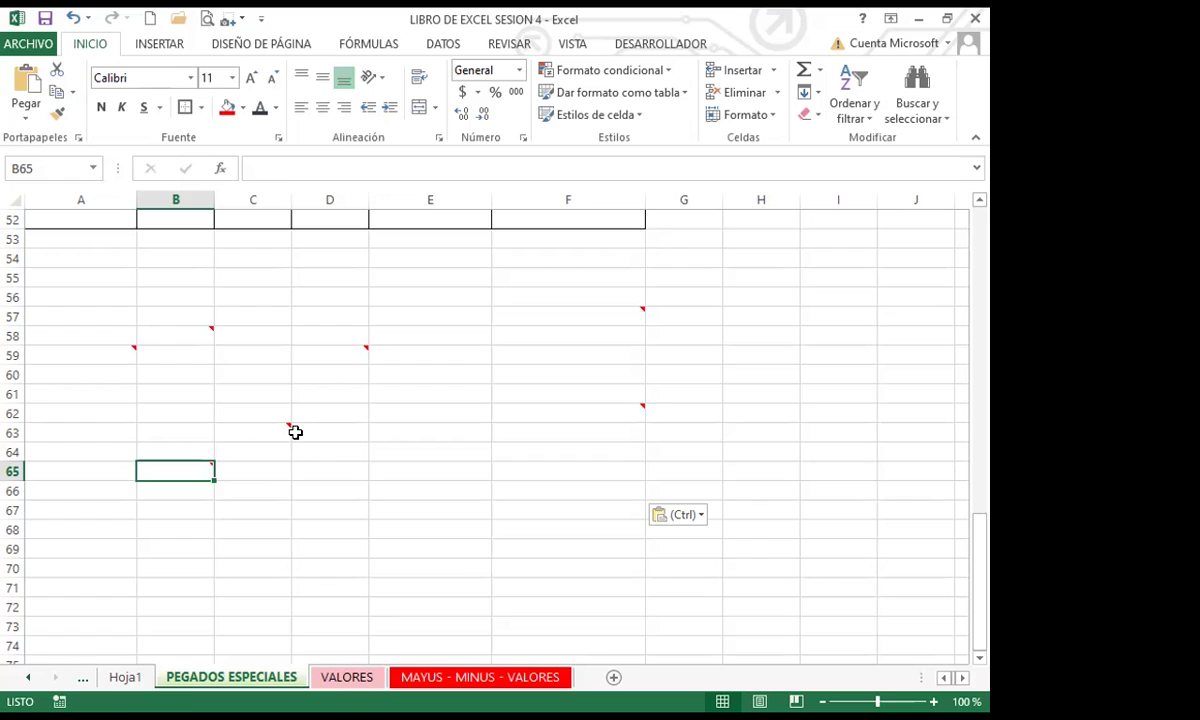
{"action": "left_click", "coordinate": [338, 350]}
{"action": "left_click", "coordinate": [554, 311]}
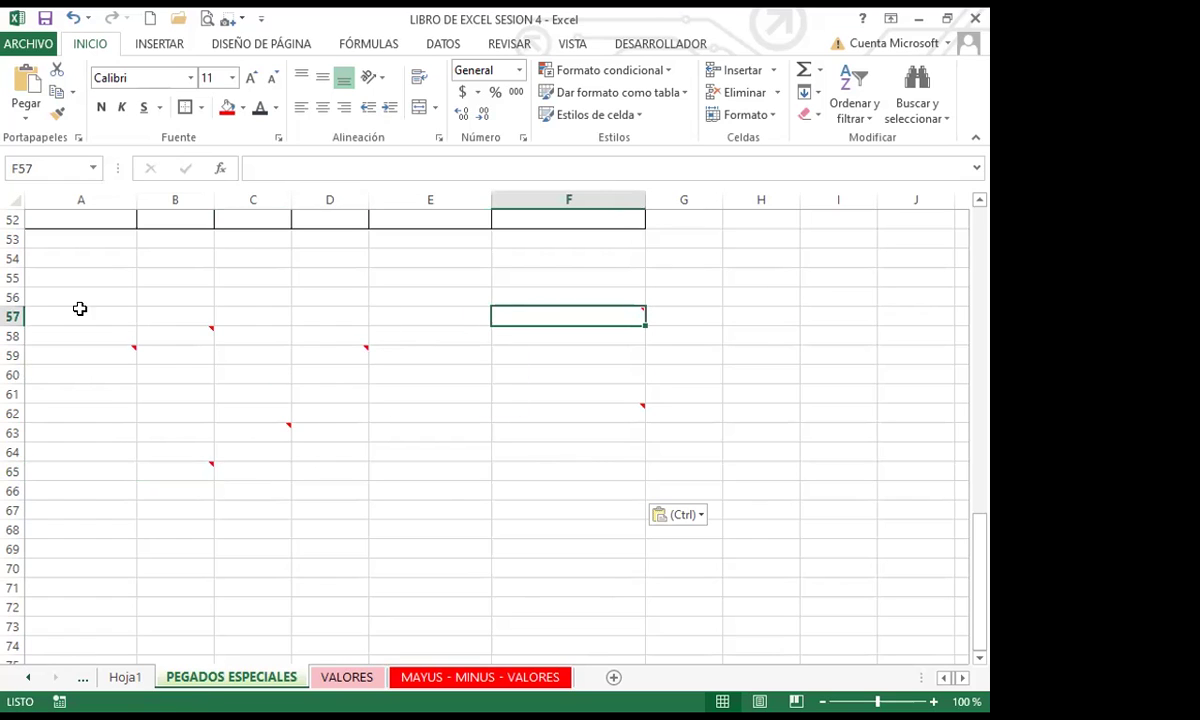
Select A58:F65 and show all comments on the sheet at once.
{"action": "left_click", "coordinate": [91, 335]}
{"action": "mouse_move", "coordinate": [91, 335]}
{"action": "left_mouse_down"}
{"action": "mouse_move", "coordinate": [380, 375]}
{"action": "mouse_move", "coordinate": [613, 463]}
{"action": "mouse_move", "coordinate": [557, 455]}
{"action": "left_mouse_up"}
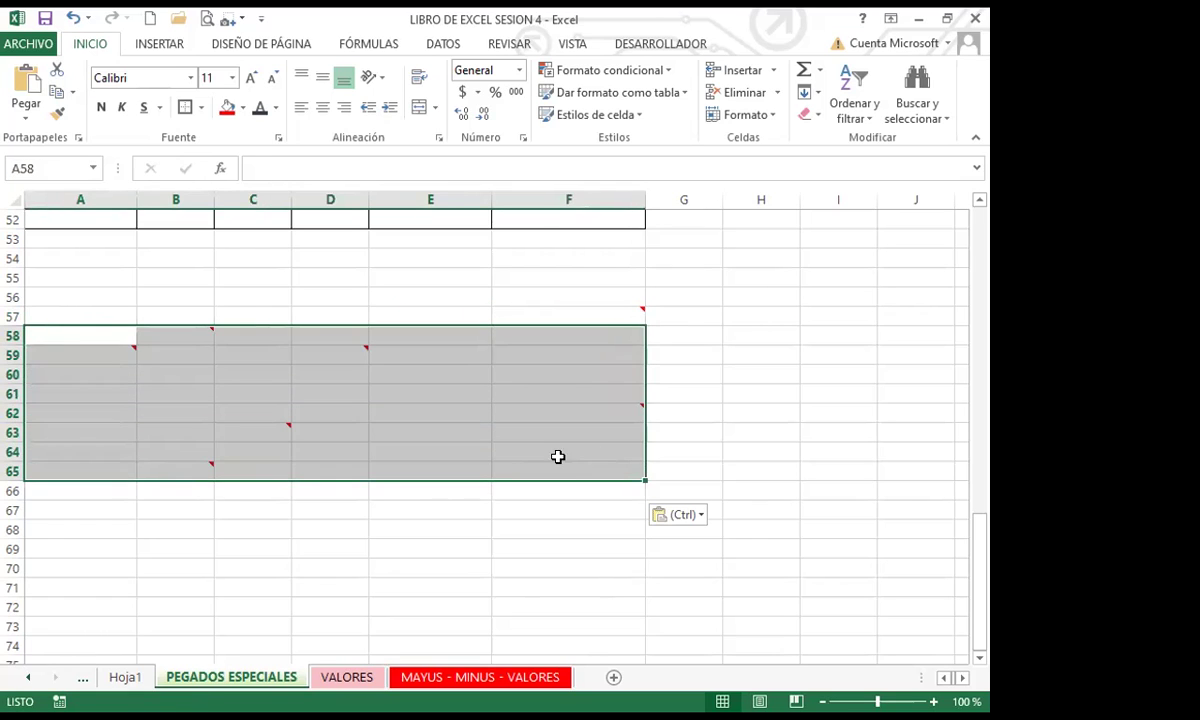
{"action": "left_click", "coordinate": [570, 43]}
{"action": "left_click", "coordinate": [505, 44]}
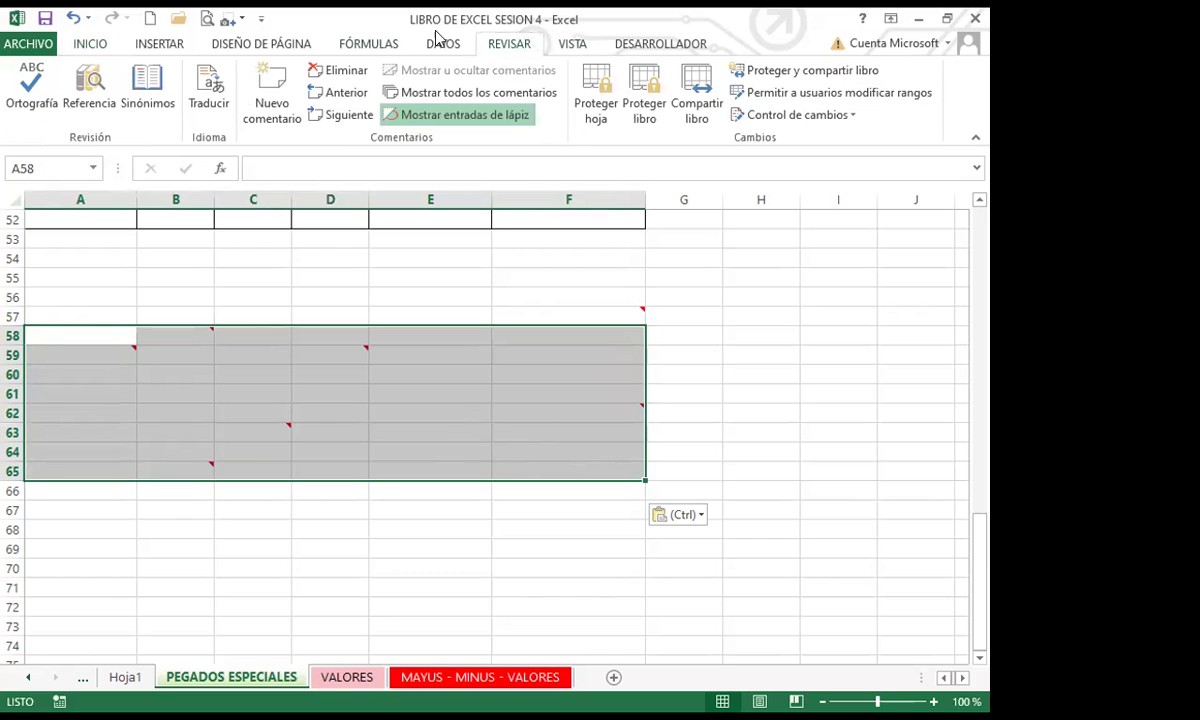
{"action": "left_click", "coordinate": [440, 93]}
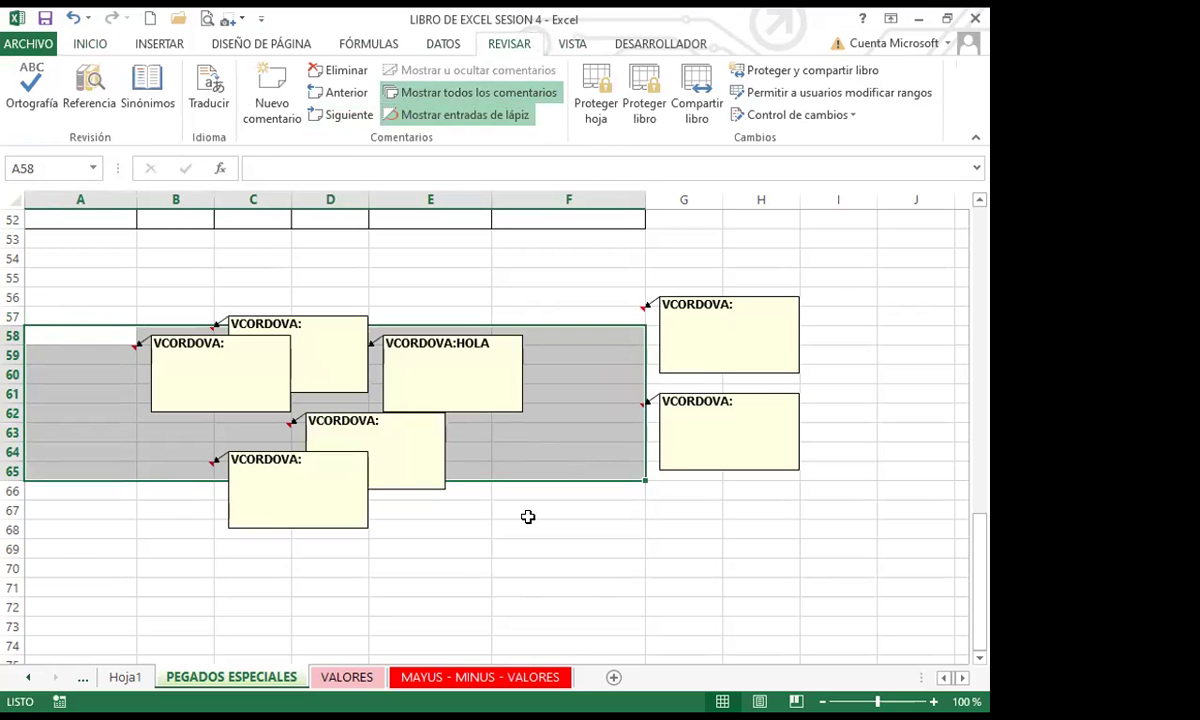
Compare the comments on the original grades table with the pasted ones, and hide all comments again.
{"action": "scroll", "coordinate": [528, 516], "scroll_direction": "up", "scroll_amount": 17}
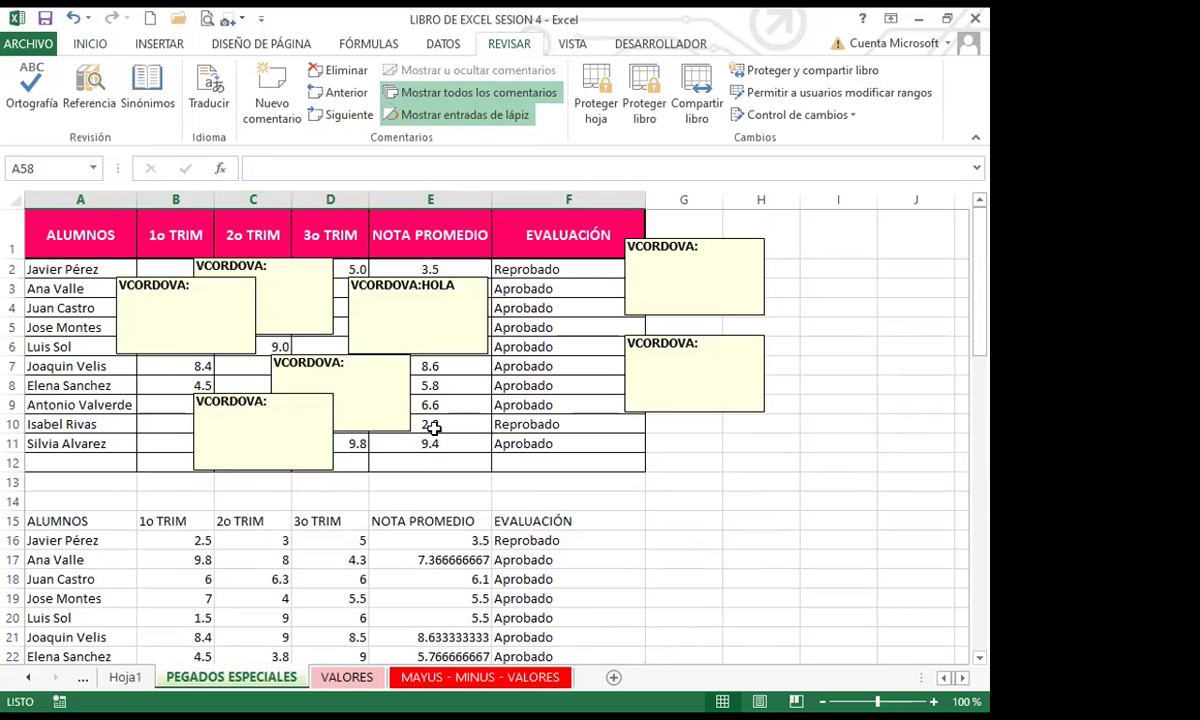
{"action": "scroll", "coordinate": [739, 565], "scroll_direction": "down", "scroll_amount": 7}
{"action": "scroll", "coordinate": [739, 565], "scroll_direction": "down", "scroll_amount": 10}
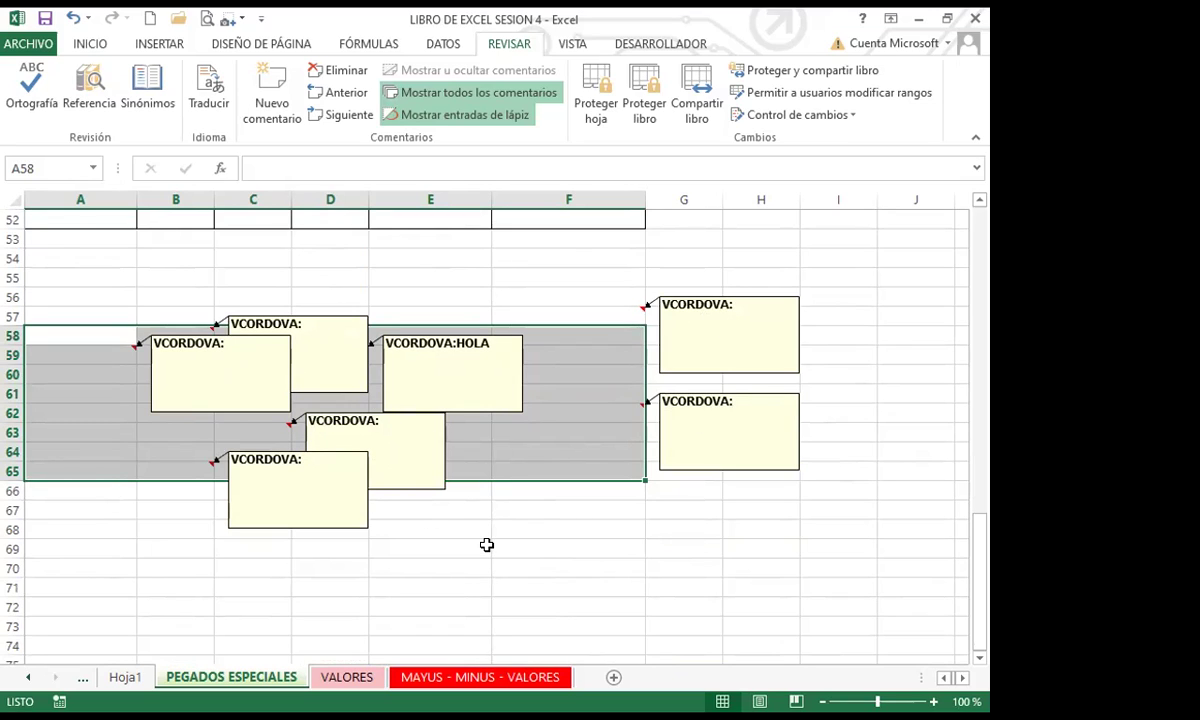
{"action": "left_click", "coordinate": [440, 92]}
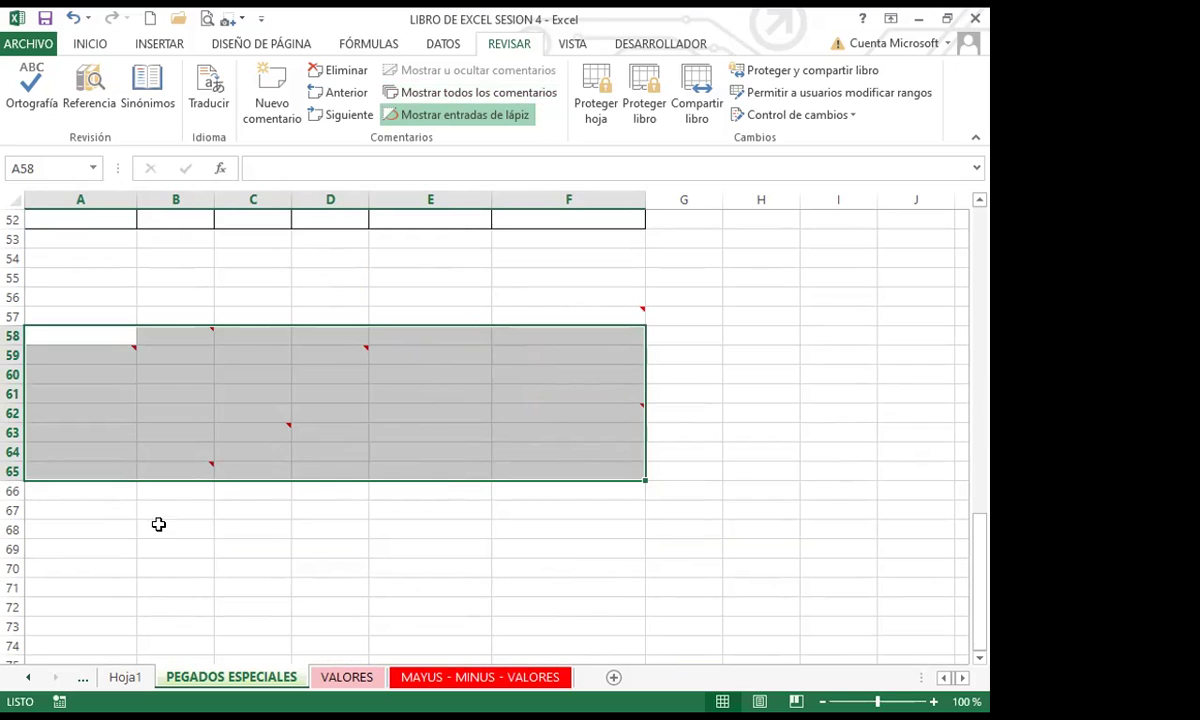
Copy the original grades table A1:F12 again.
{"action": "left_click", "coordinate": [55, 537]}
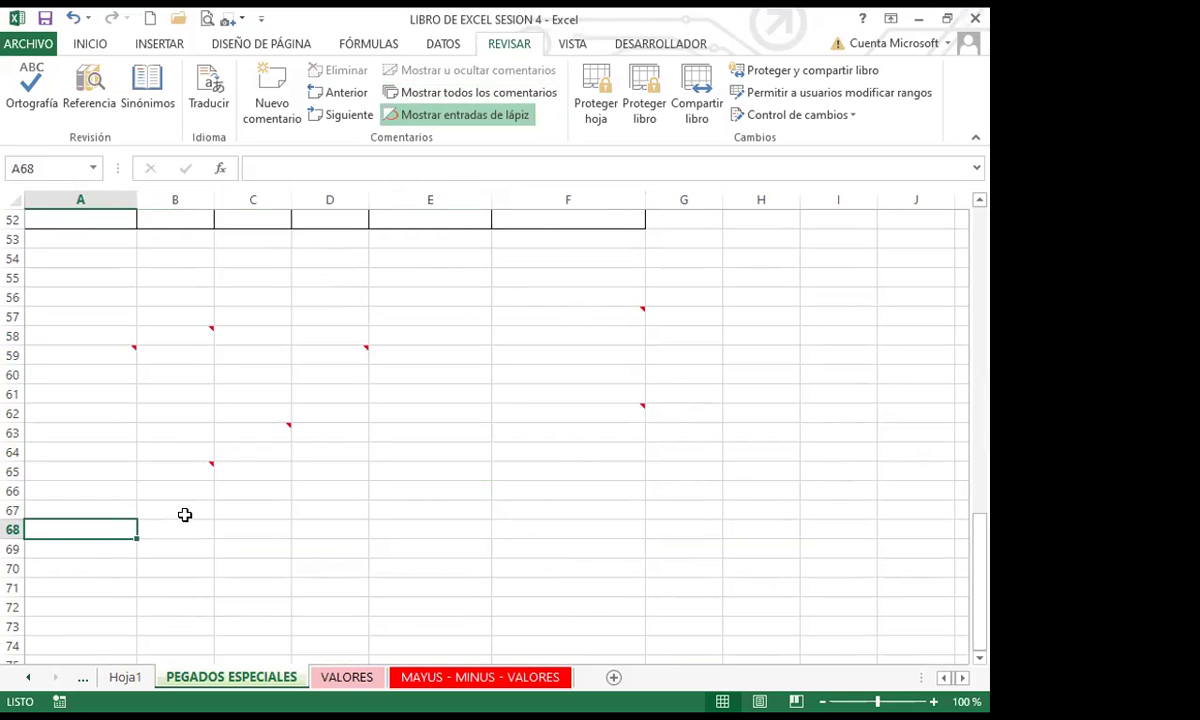
{"action": "scroll", "coordinate": [201, 492], "scroll_direction": "up", "scroll_amount": 14}
{"action": "scroll", "coordinate": [201, 492], "scroll_direction": "up", "scroll_amount": 3}
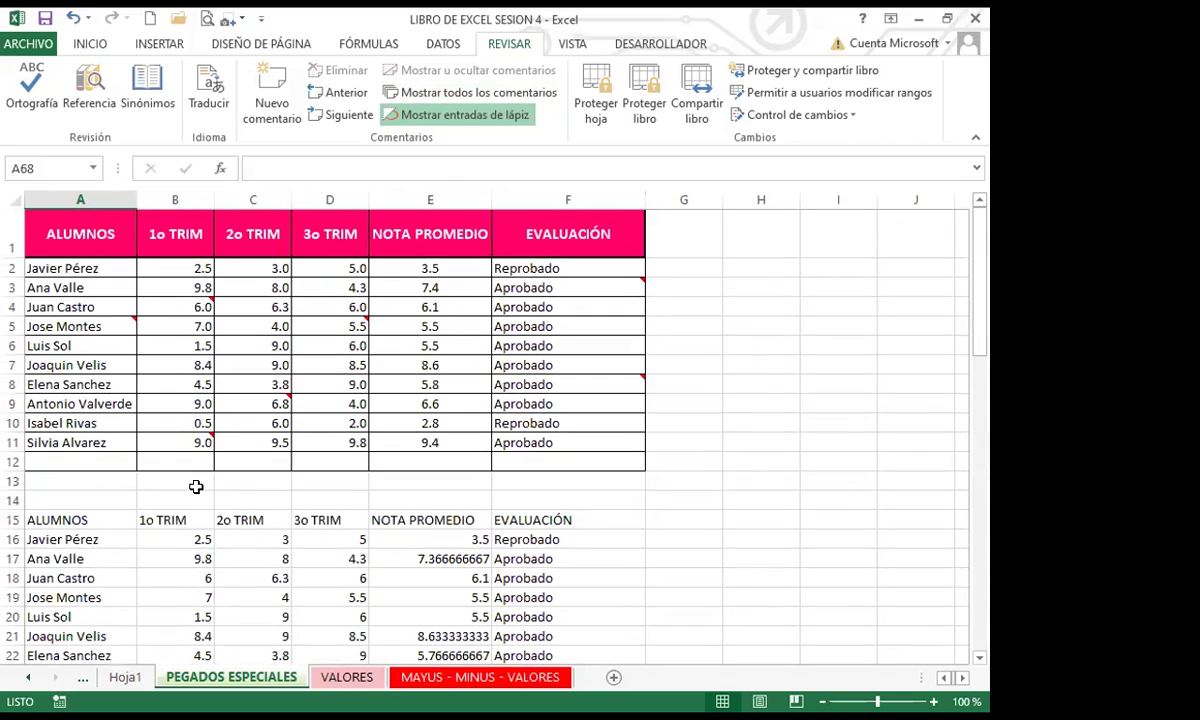
{"action": "left_click", "coordinate": [92, 44]}
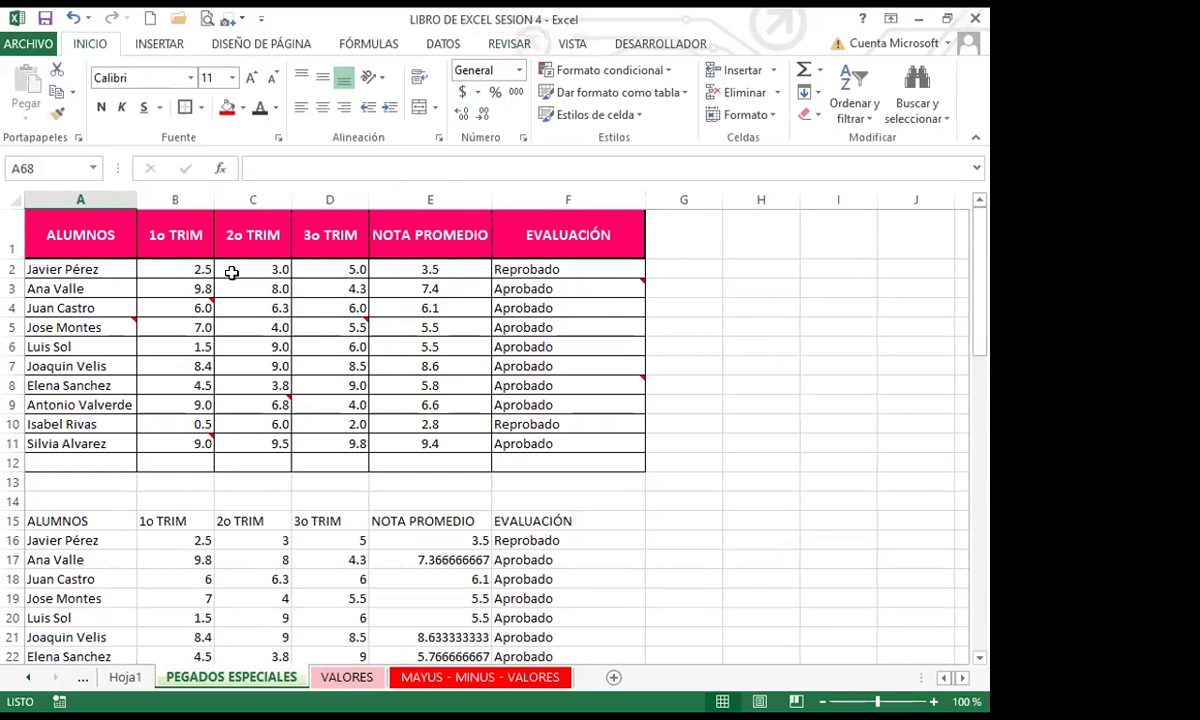
{"action": "left_click_drag", "start_coordinate": [70, 224], "coordinate": [612, 462]}
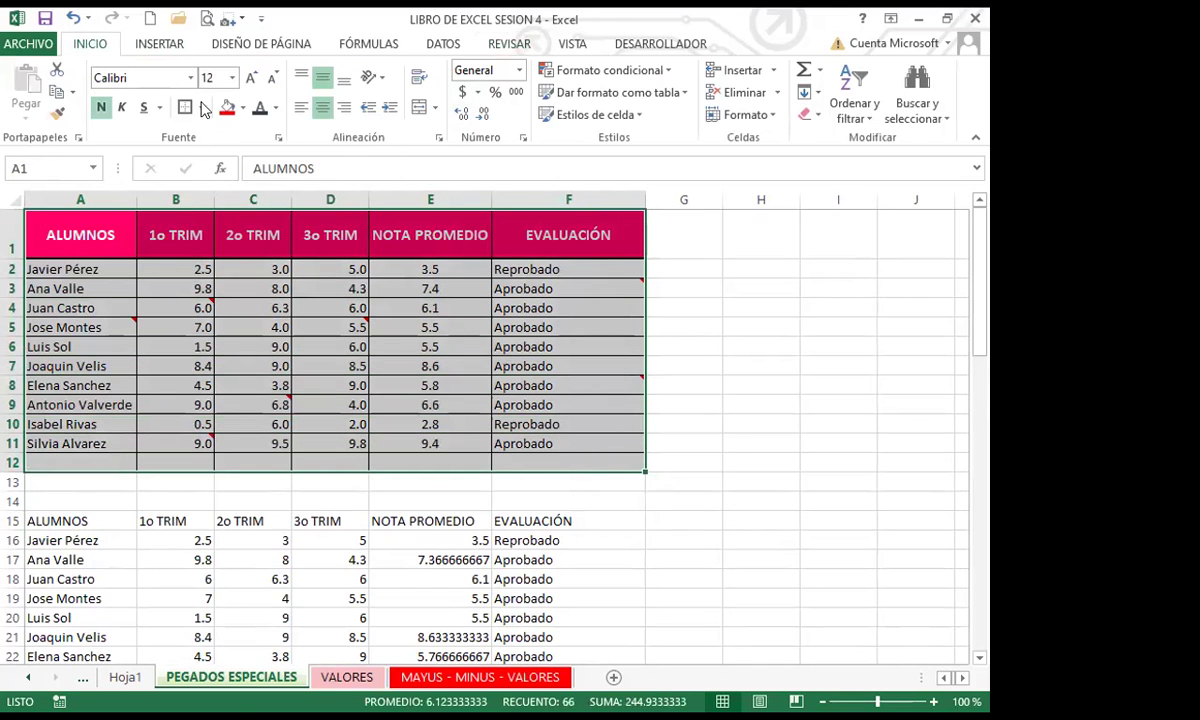
{"action": "left_click", "coordinate": [56, 95]}
Paste only the data validation of the copied table at A68 with Pegado especial, using the Validación option.
{"action": "scroll", "coordinate": [108, 578], "scroll_direction": "down", "scroll_amount": 10}
{"action": "scroll", "coordinate": [108, 578], "scroll_direction": "down", "scroll_amount": 10}
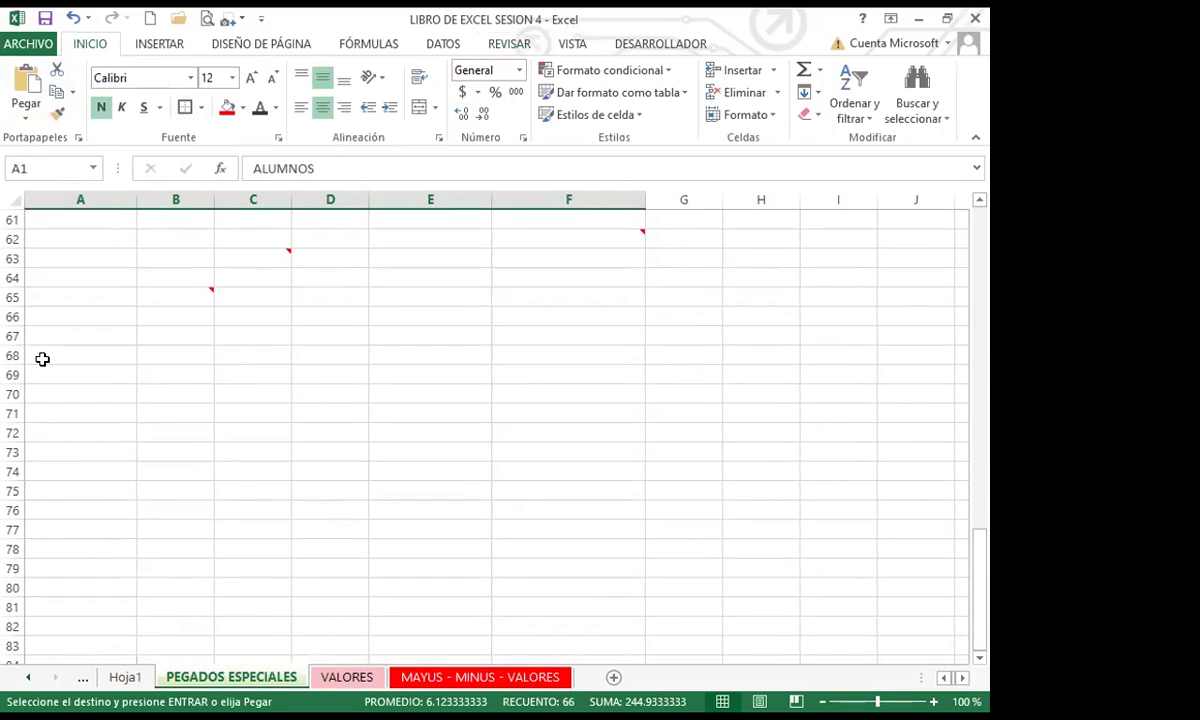
{"action": "left_click", "coordinate": [70, 355]}
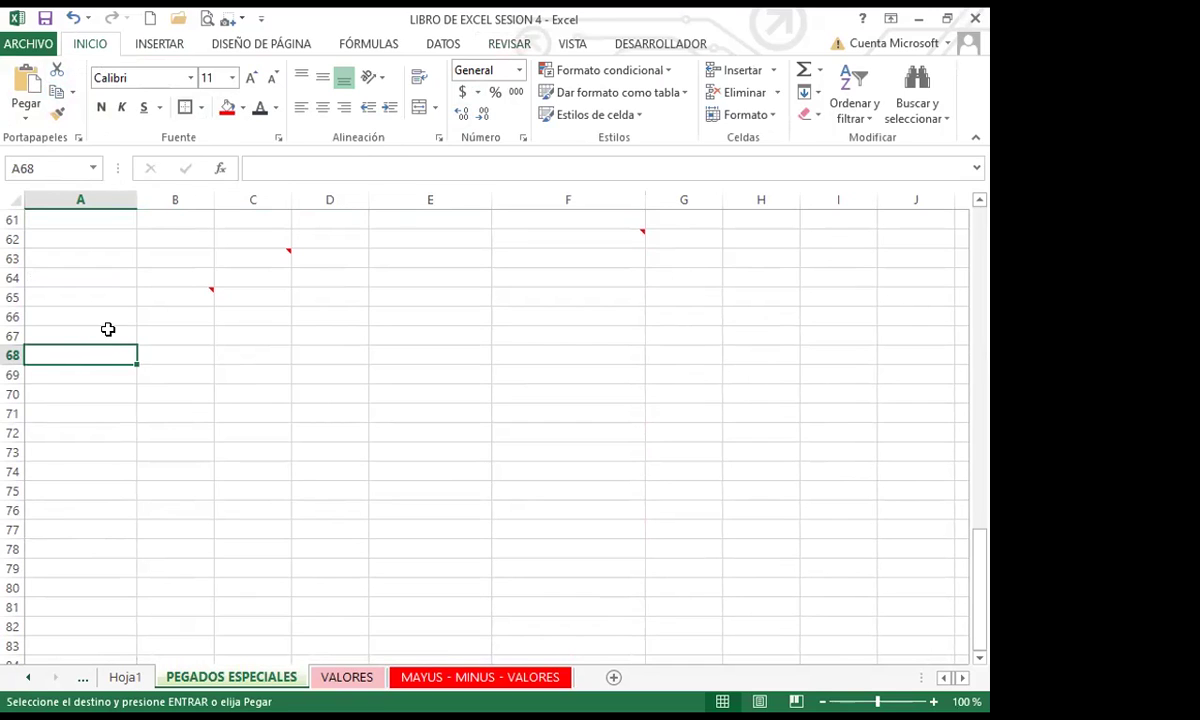
{"action": "left_click", "coordinate": [27, 118]}
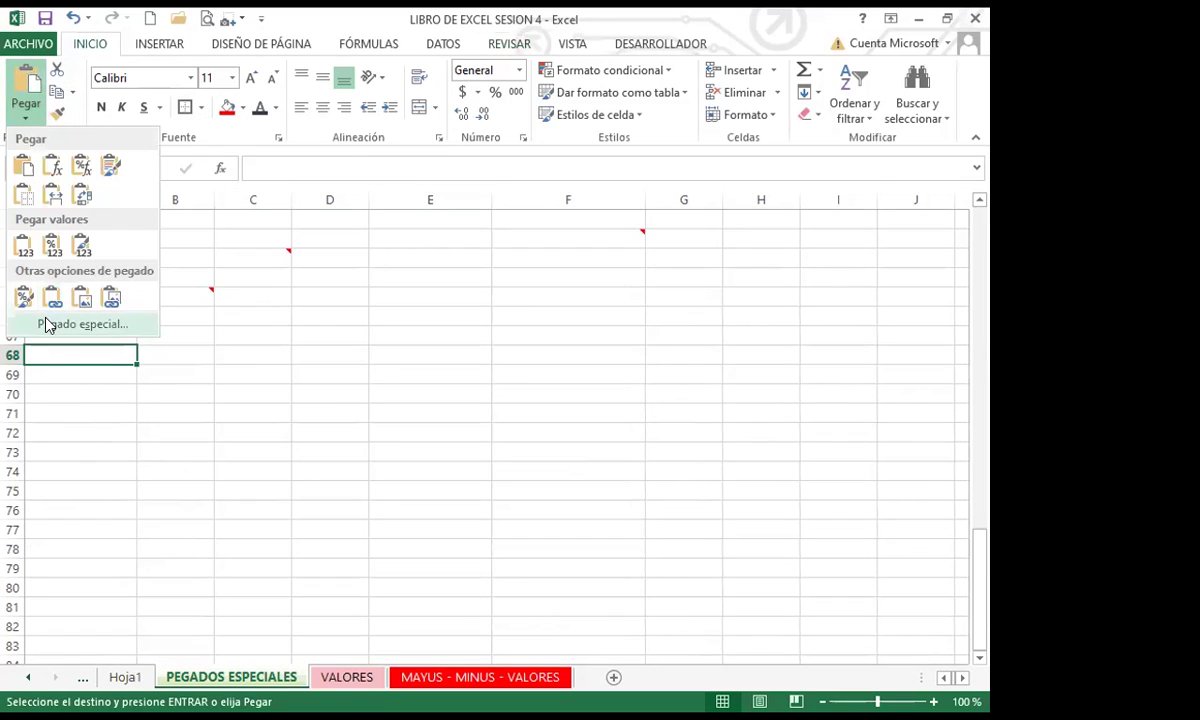
{"action": "left_click", "coordinate": [47, 325]}
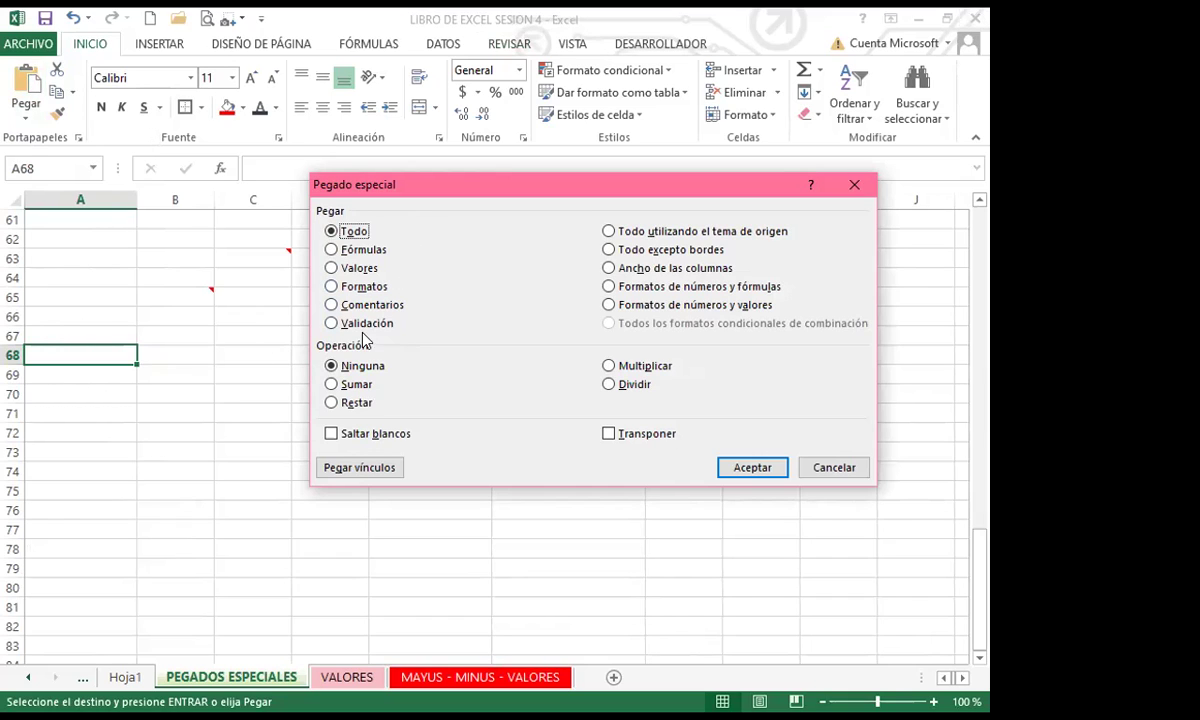
{"action": "left_click", "coordinate": [338, 326]}
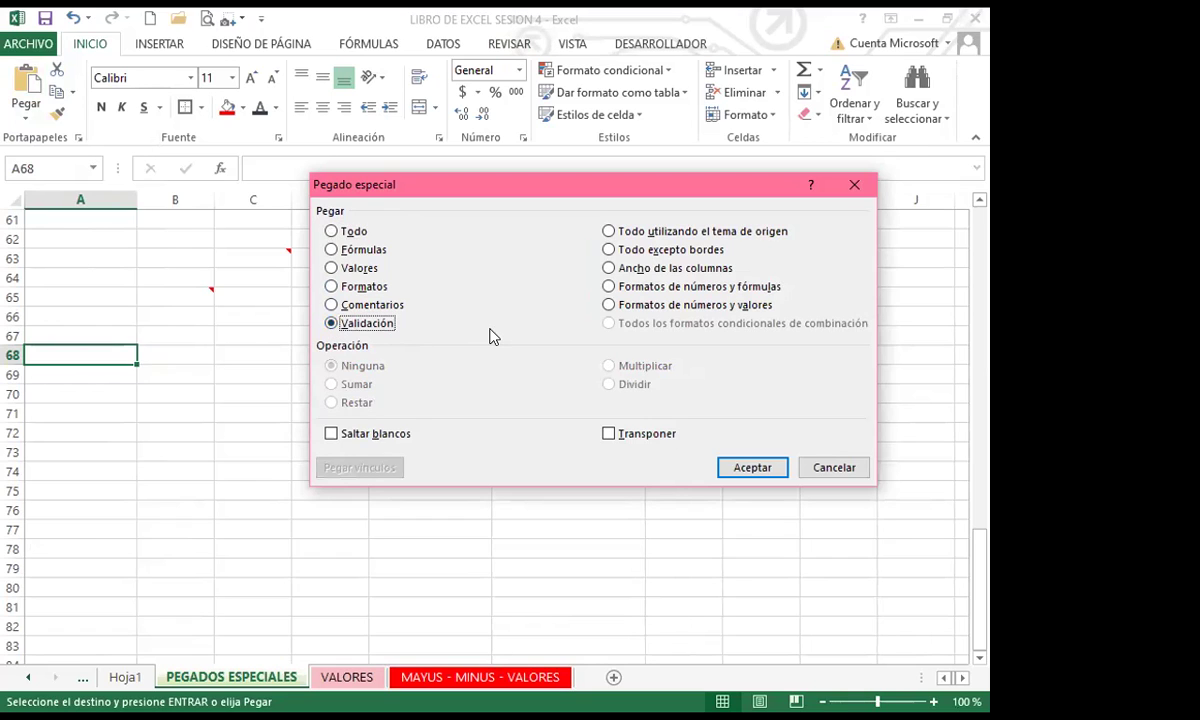
{"action": "left_click", "coordinate": [760, 472]}
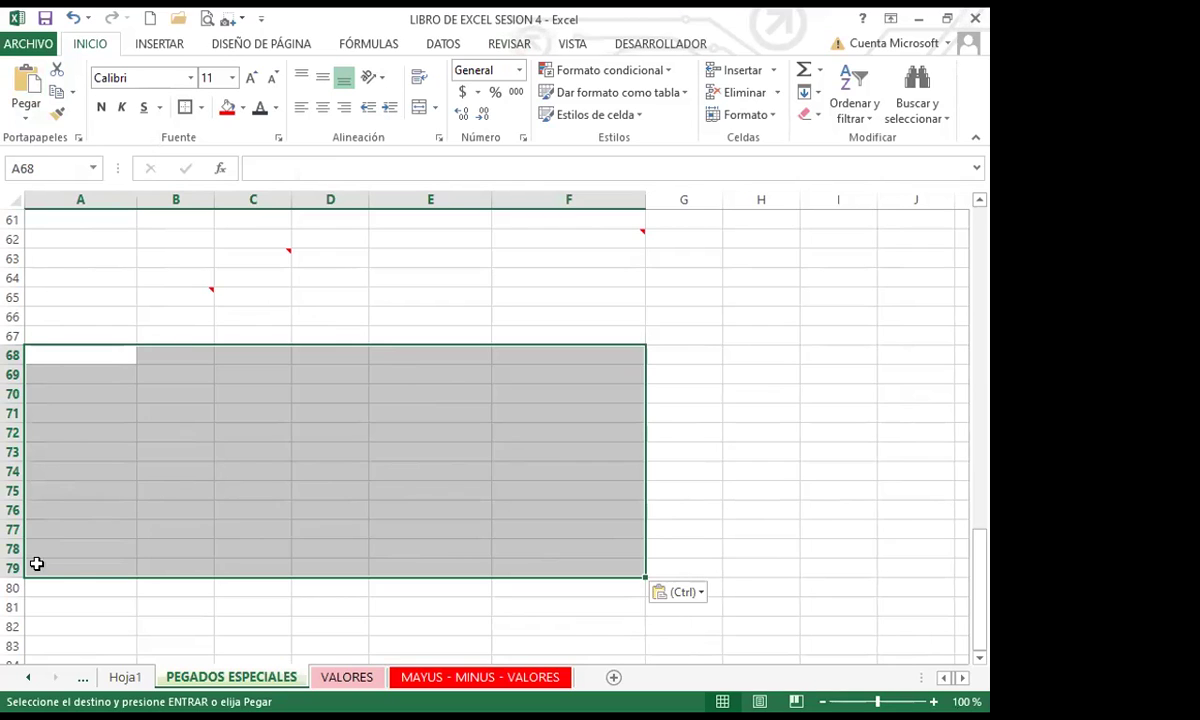
Fill A79 with the seventh student name from its validation list.
{"action": "left_click", "coordinate": [92, 567]}
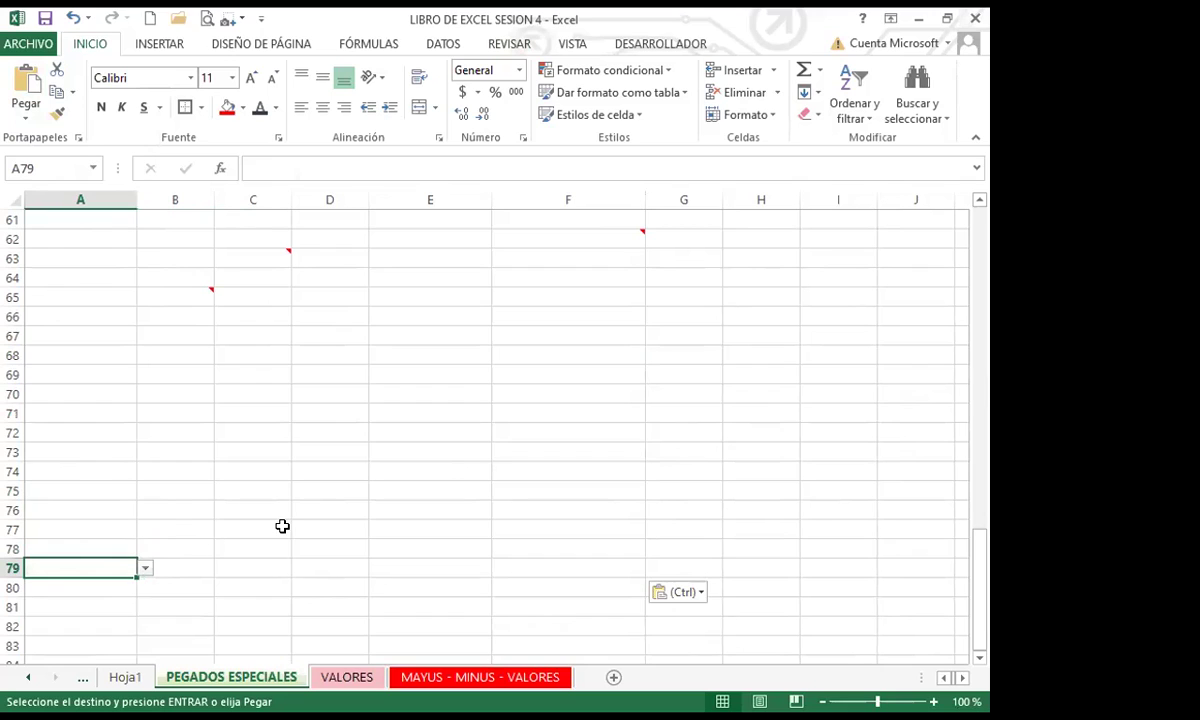
{"action": "left_click", "coordinate": [145, 568]}
{"action": "scroll", "coordinate": [190, 560], "scroll_direction": "down", "scroll_amount": 6}
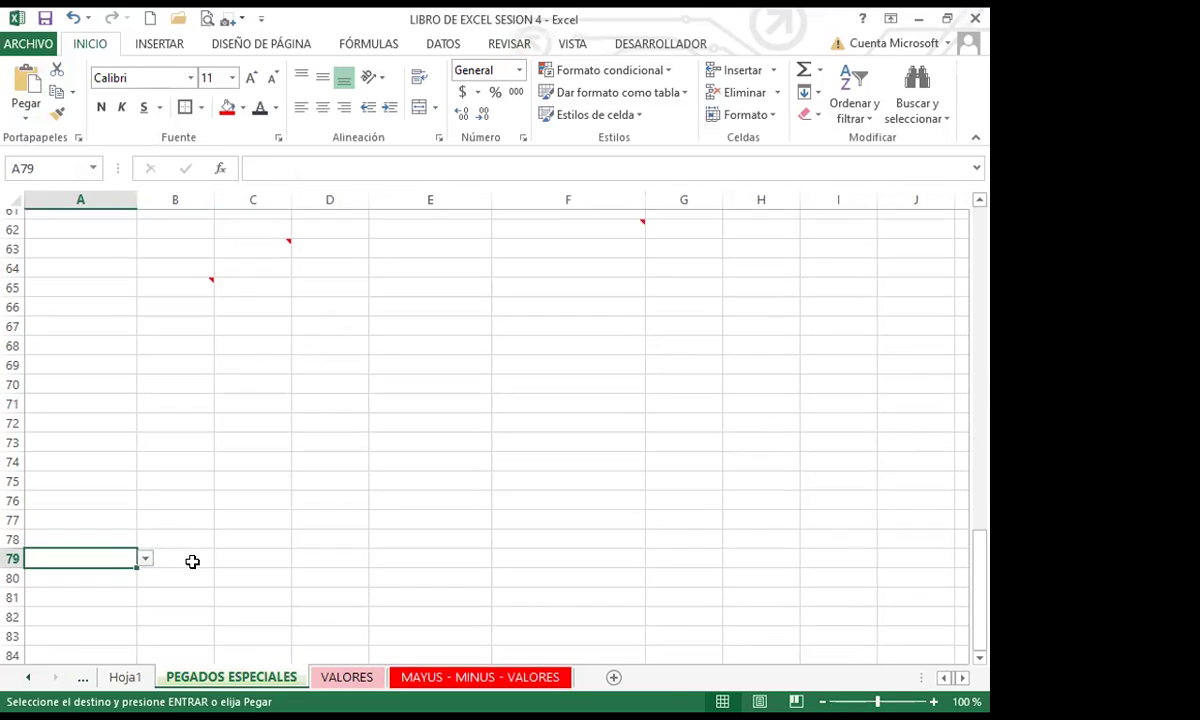
{"action": "scroll", "coordinate": [103, 440], "scroll_direction": "up", "scroll_amount": 1}
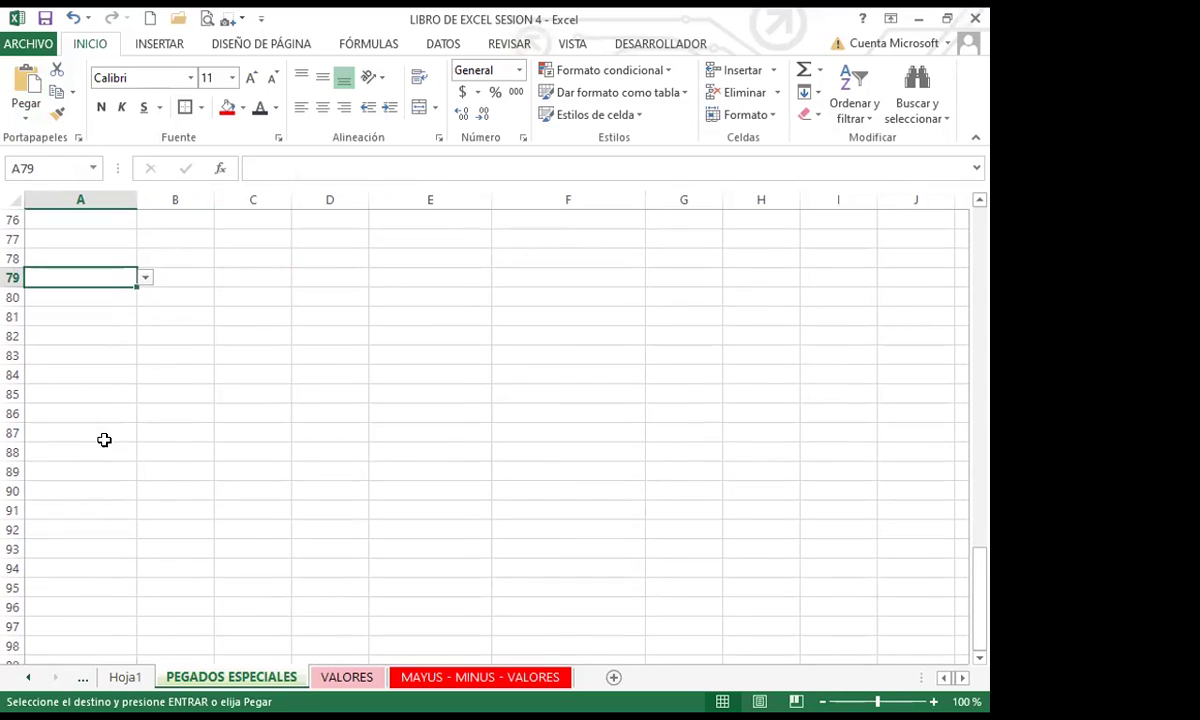
{"action": "left_click", "coordinate": [145, 279]}
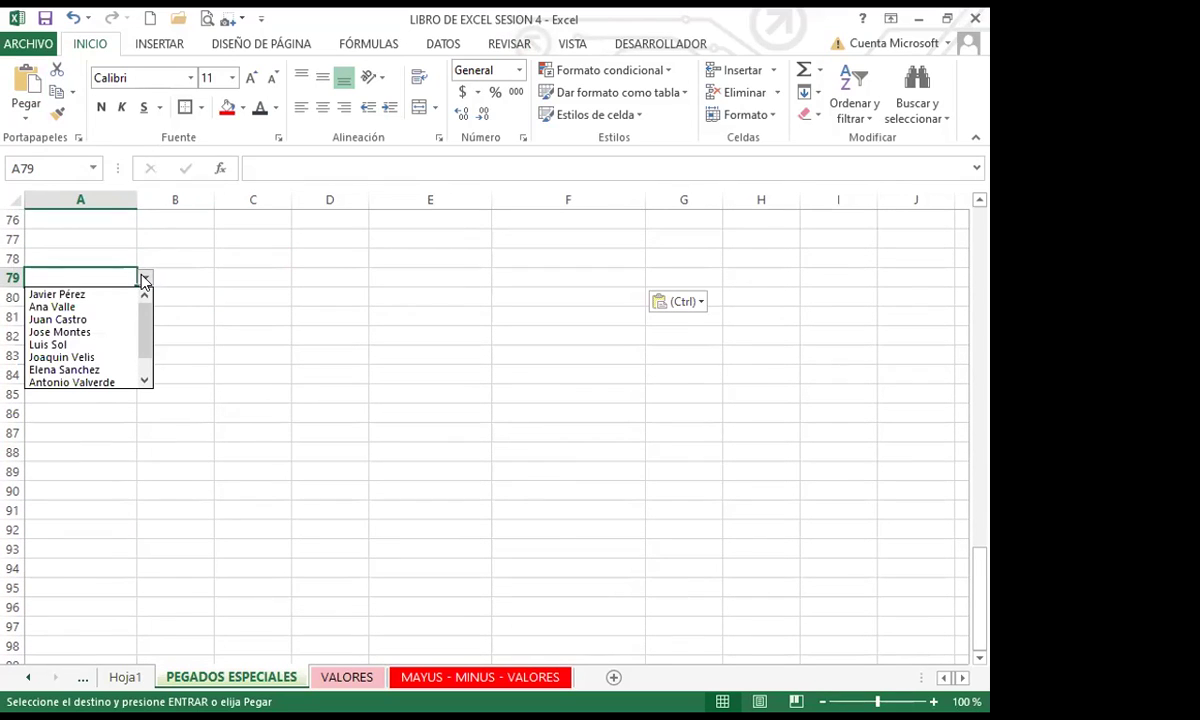
{"action": "mouse_move", "coordinate": [143, 332]}
{"action": "left_mouse_down"}
{"action": "mouse_move", "coordinate": [145, 370]}
{"action": "mouse_move", "coordinate": [150, 313]}
{"action": "left_mouse_up"}
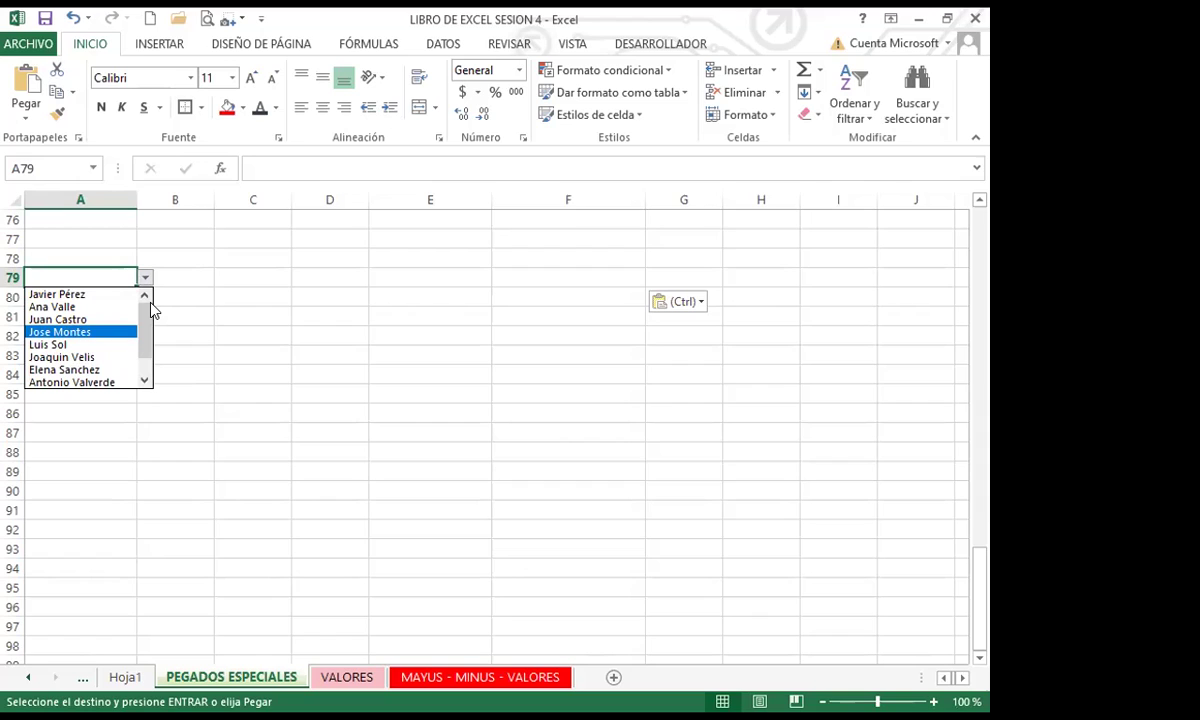
{"action": "left_click", "coordinate": [50, 372]}
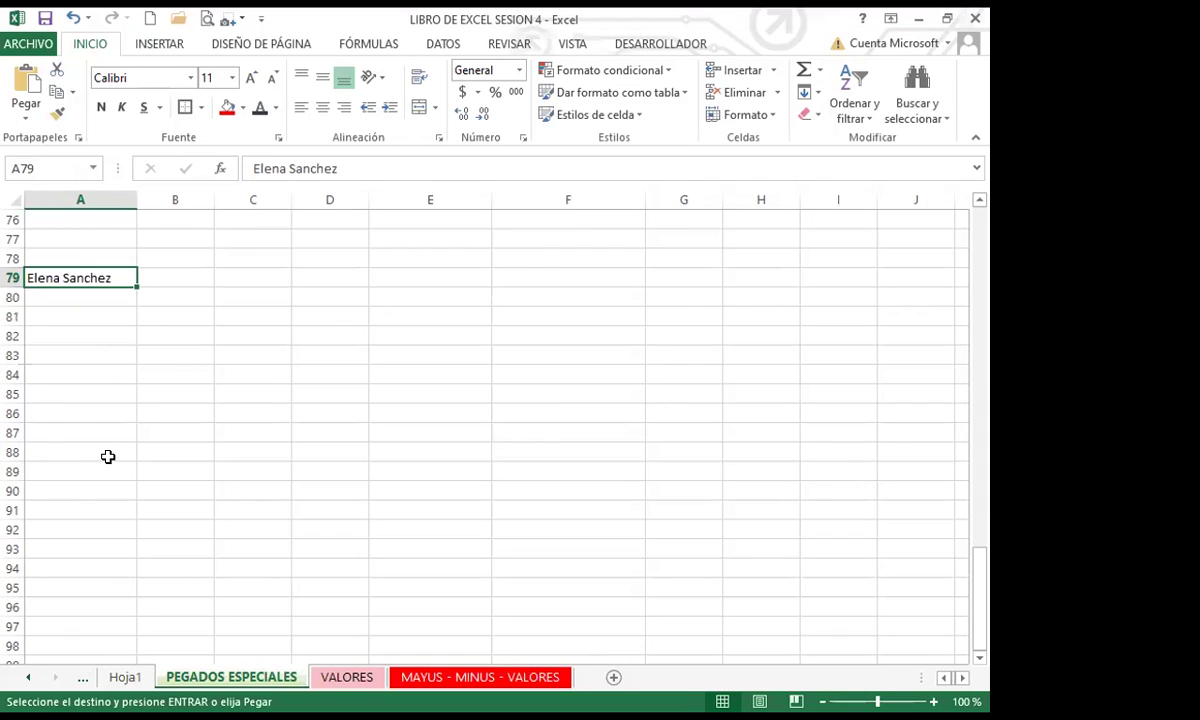
{"action": "scroll", "coordinate": [93, 462], "scroll_direction": "up", "scroll_amount": 1}
{"action": "scroll", "coordinate": [93, 462], "scroll_direction": "up", "scroll_amount": 2}
{"action": "left_click", "coordinate": [177, 469]}
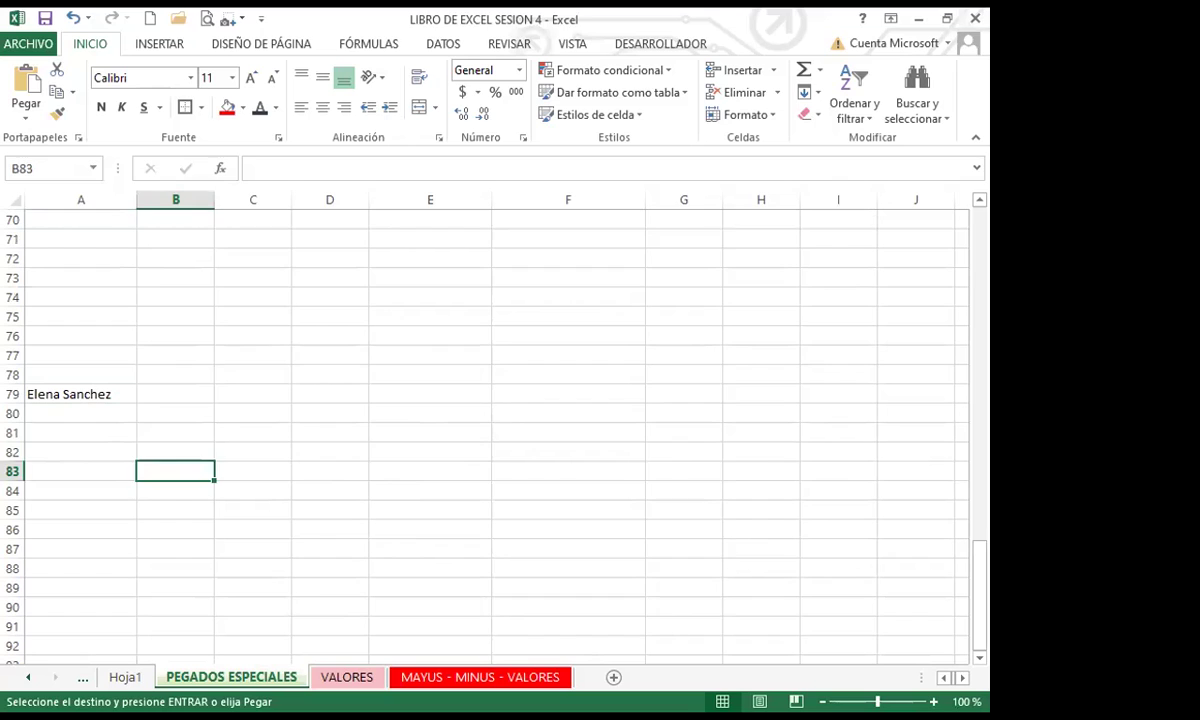
{"action": "key", "text": "alt+Tab"}
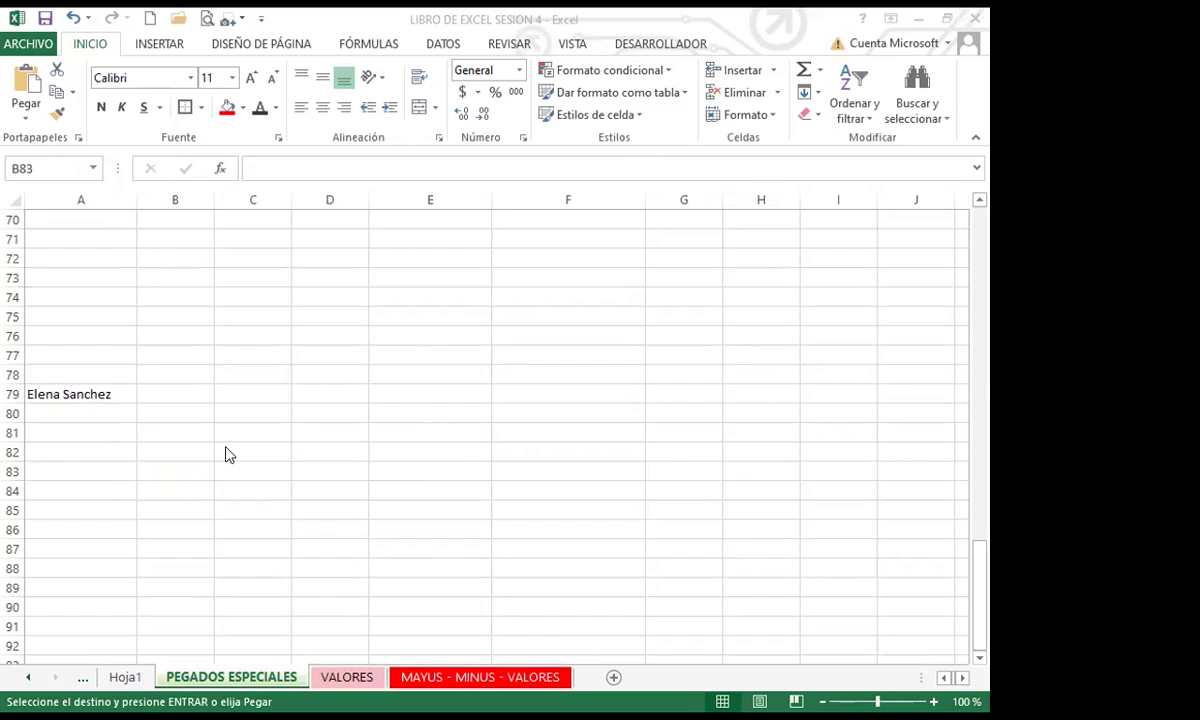
{"action": "key", "text": "alt+Tab"}
Paste the copied grades table transposed at A82 with Pegado especial, using Todo and the Transponer option.
{"action": "left_click", "coordinate": [51, 452]}
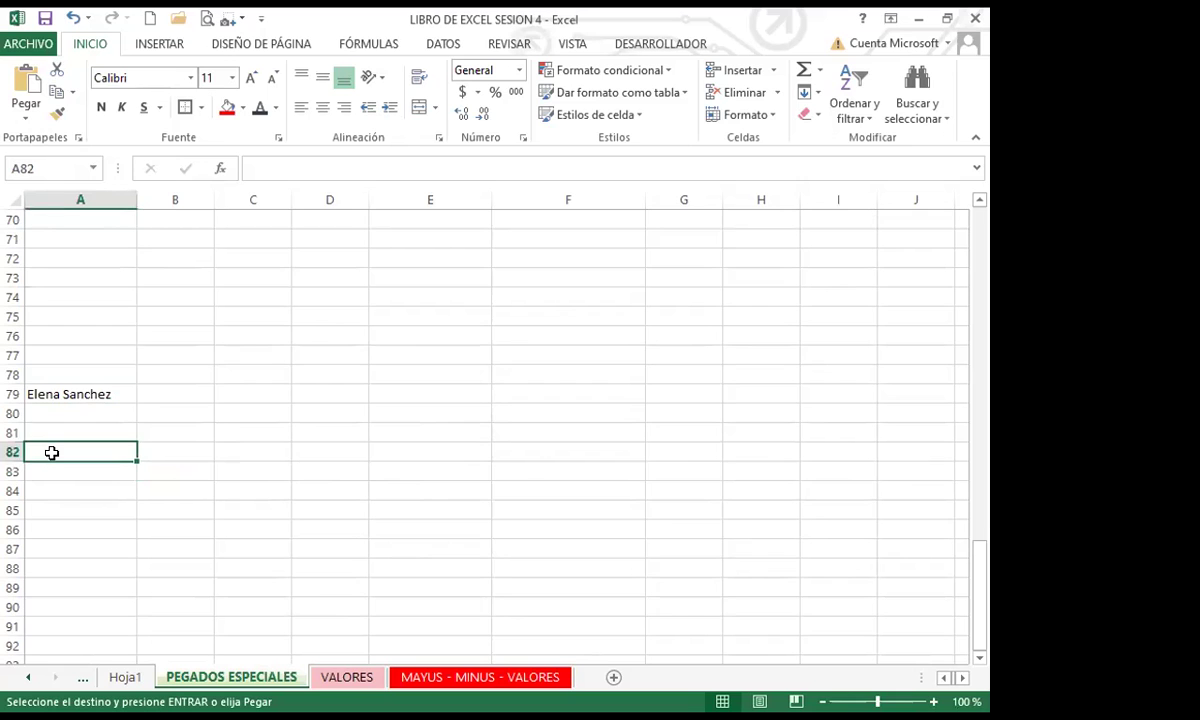
{"action": "scroll", "coordinate": [132, 360], "scroll_direction": "up", "scroll_amount": 20}
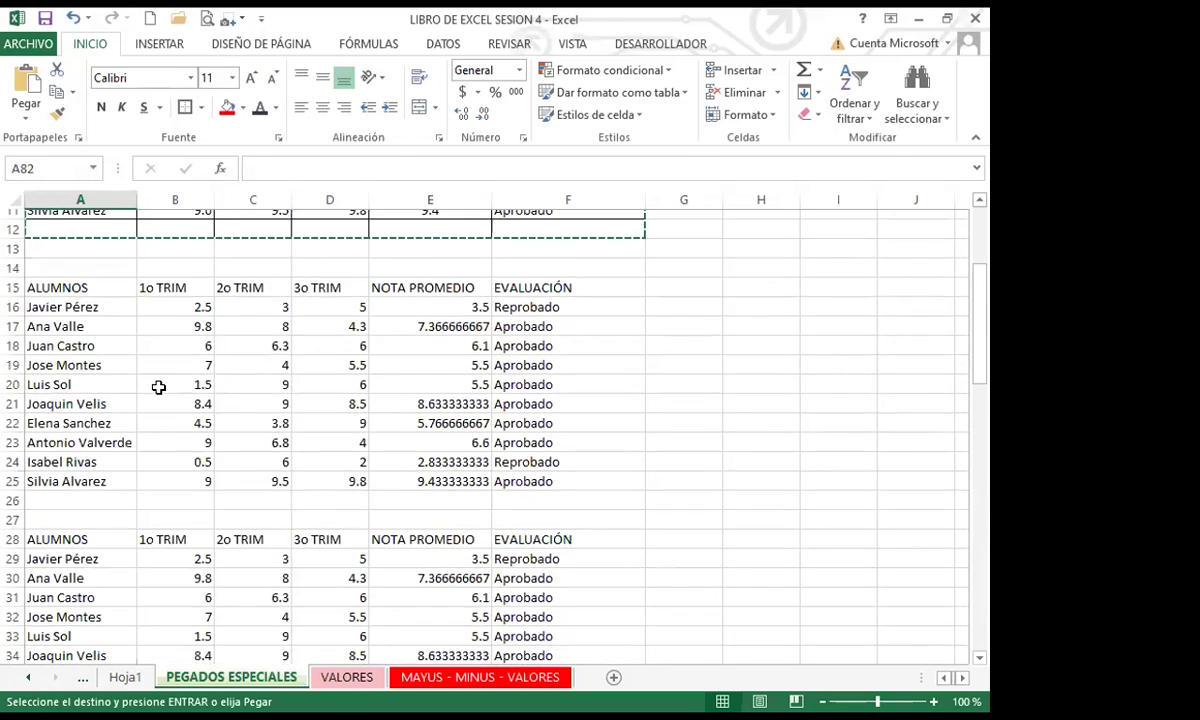
{"action": "scroll", "coordinate": [140, 498], "scroll_direction": "down", "scroll_amount": 13}
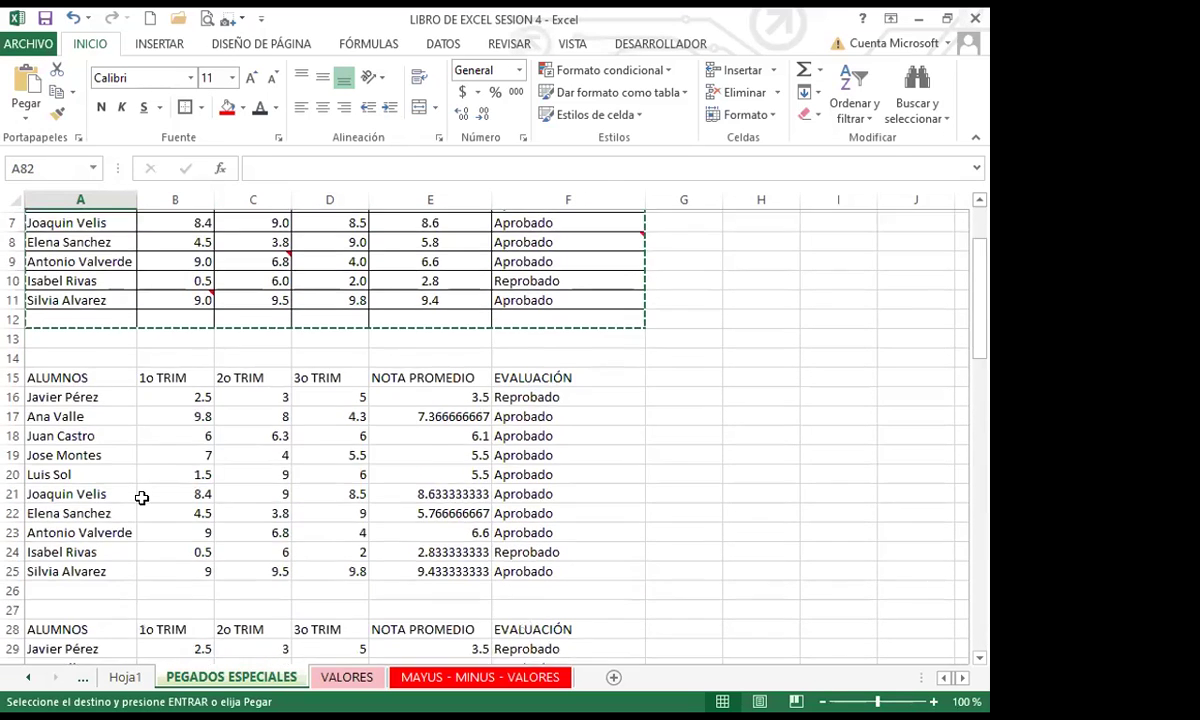
{"action": "scroll", "coordinate": [142, 498], "scroll_direction": "down", "scroll_amount": 11}
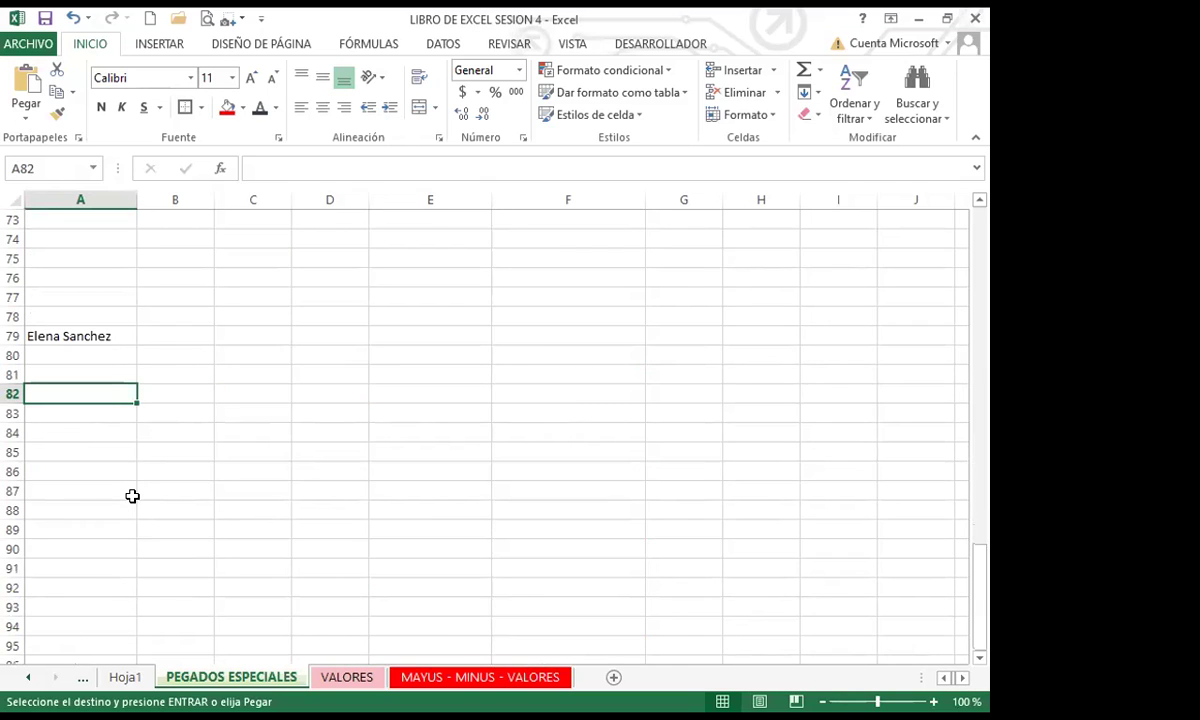
{"action": "scroll", "coordinate": [179, 496], "scroll_direction": "up", "scroll_amount": 18}
{"action": "scroll", "coordinate": [298, 467], "scroll_direction": "up", "scroll_amount": 6}
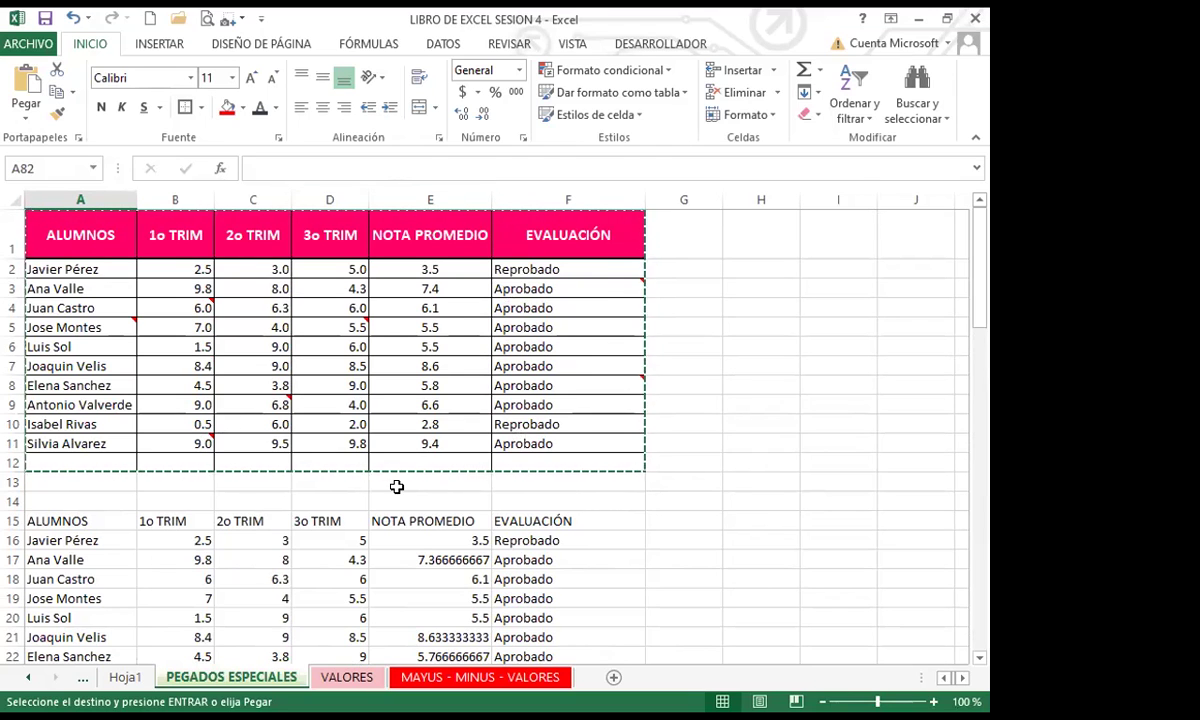
{"action": "scroll", "coordinate": [396, 486], "scroll_direction": "down", "scroll_amount": 19}
{"action": "scroll", "coordinate": [396, 486], "scroll_direction": "down", "scroll_amount": 6}
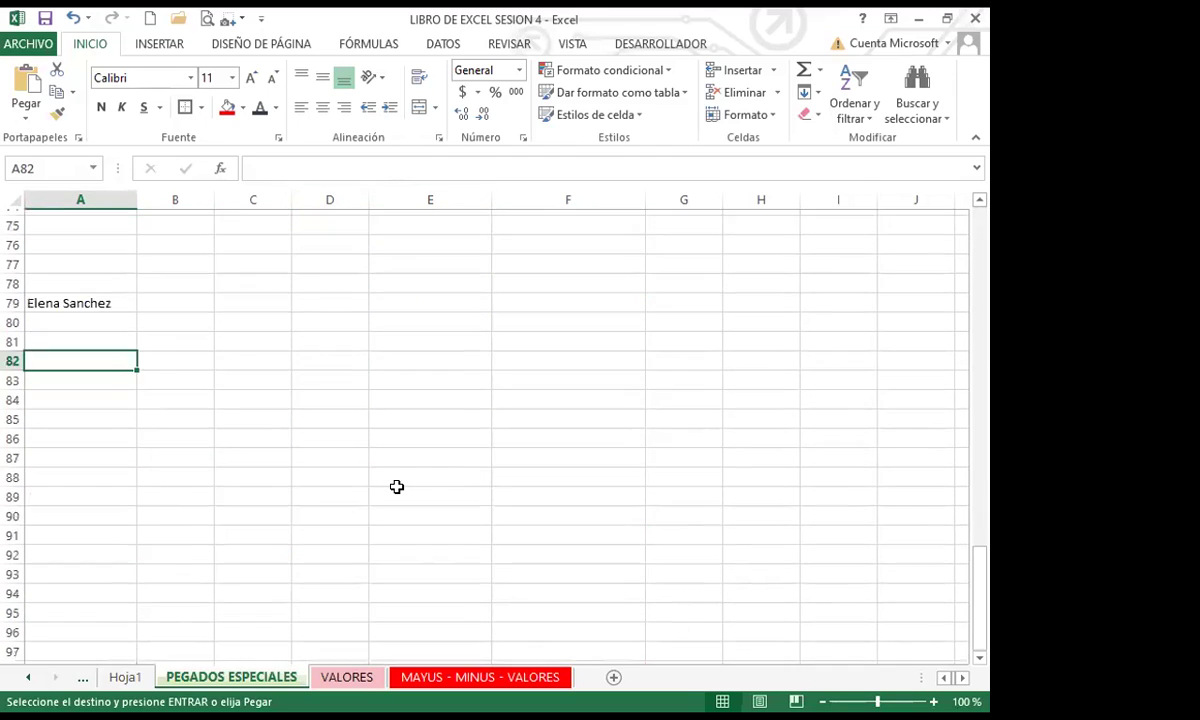
{"action": "left_click", "coordinate": [24, 110]}
{"action": "left_click", "coordinate": [82, 324]}
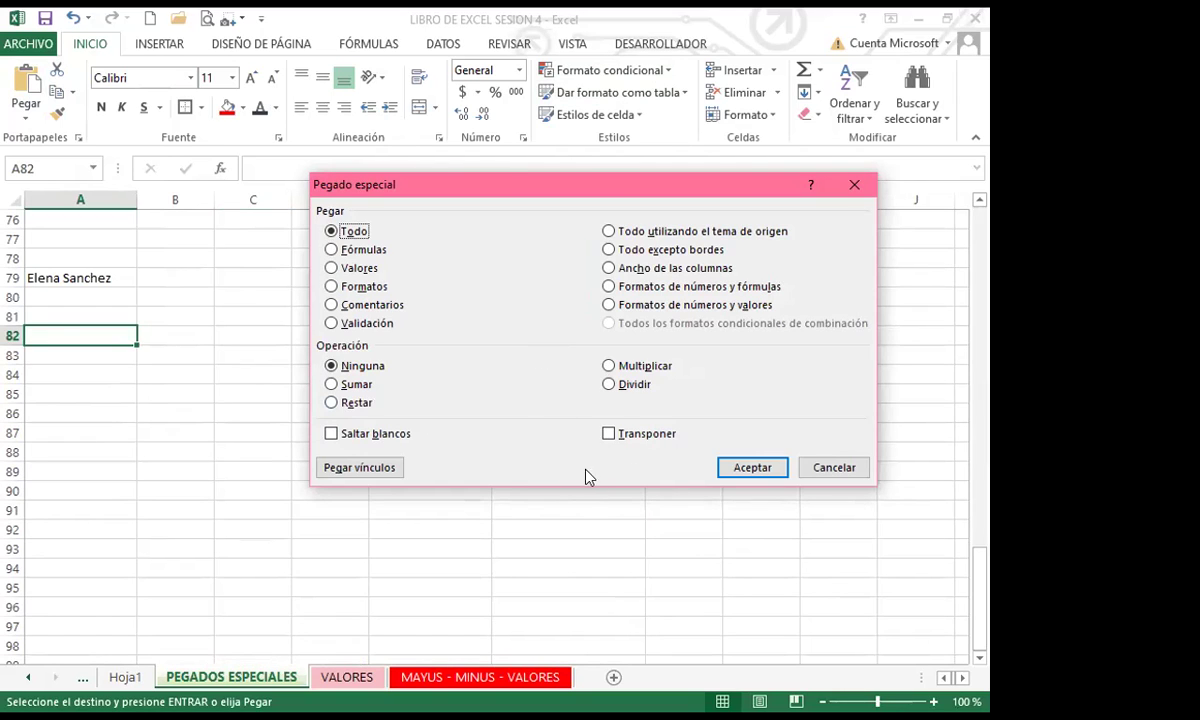
{"action": "left_click", "coordinate": [609, 434]}
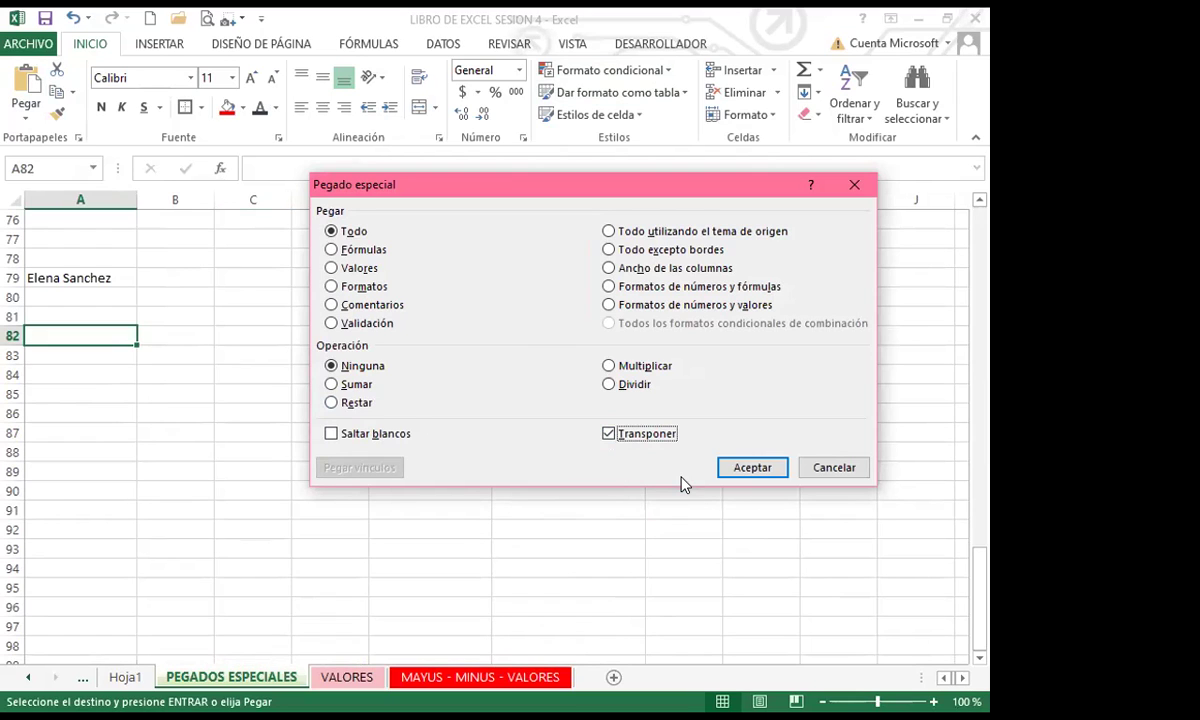
{"action": "left_click", "coordinate": [752, 468]}
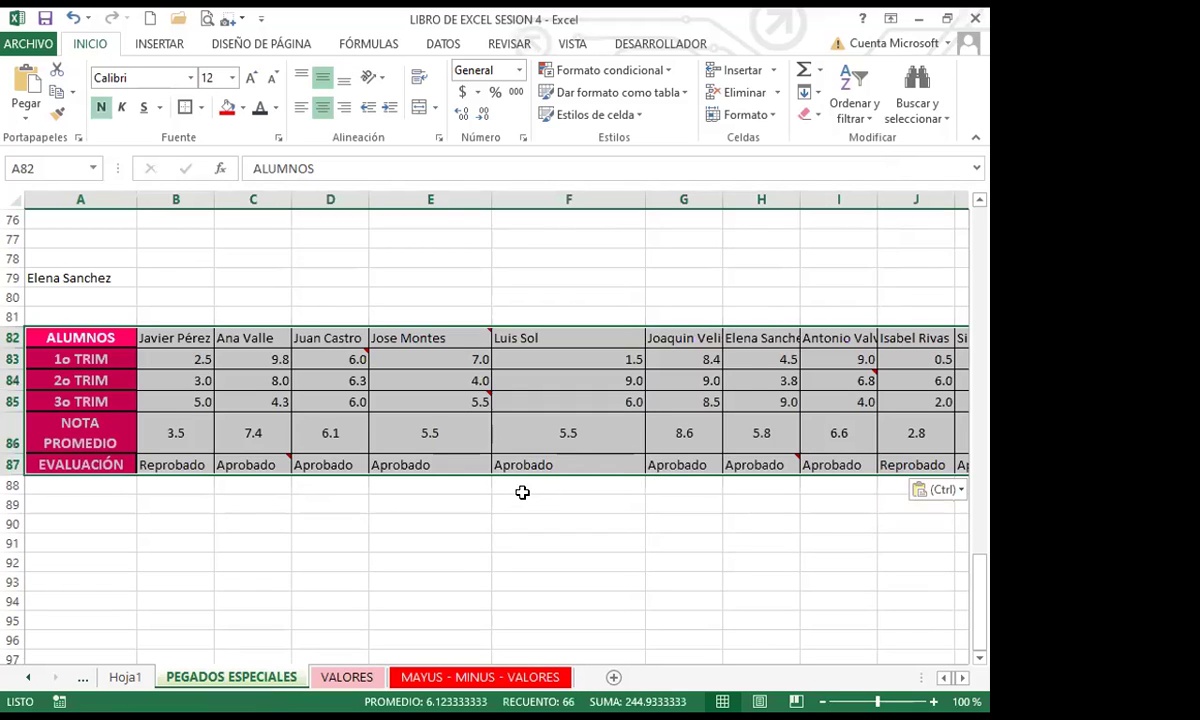
{"action": "left_click", "coordinate": [256, 521]}
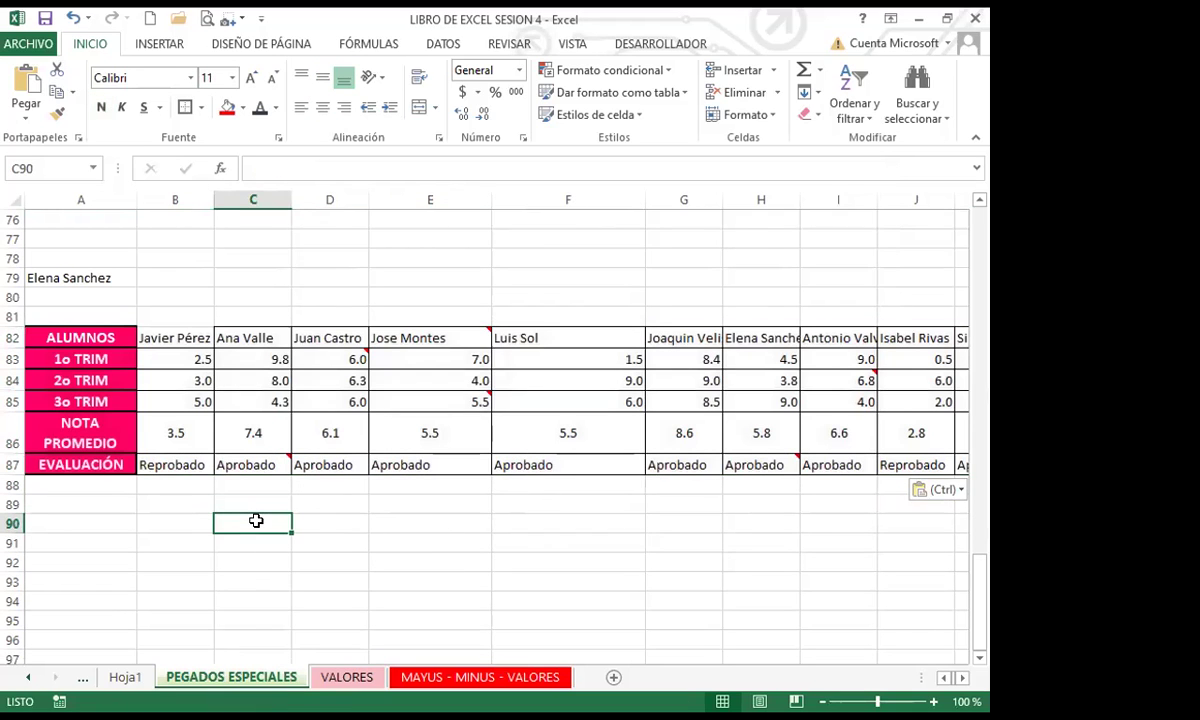
Examine the transposed table's vertical headings and its EVALUACIÓN row across to the last student and back.
{"action": "left_click_drag", "start_coordinate": [90, 338], "coordinate": [75, 455]}
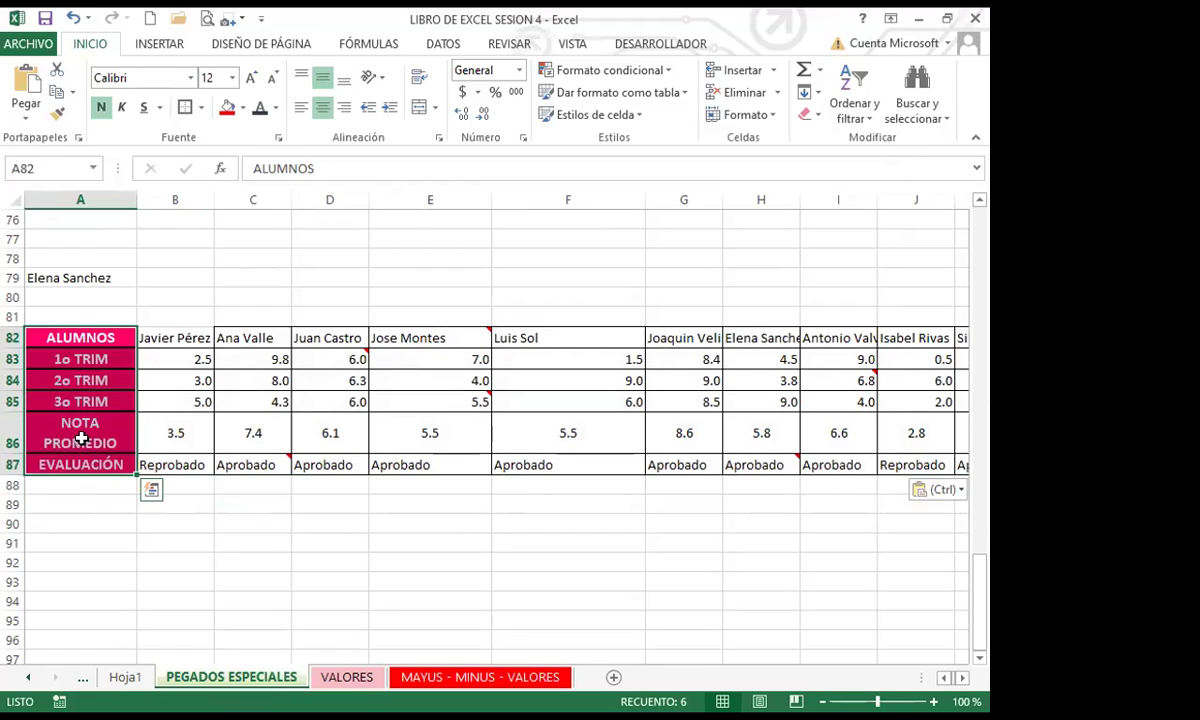
{"action": "left_click", "coordinate": [166, 463]}
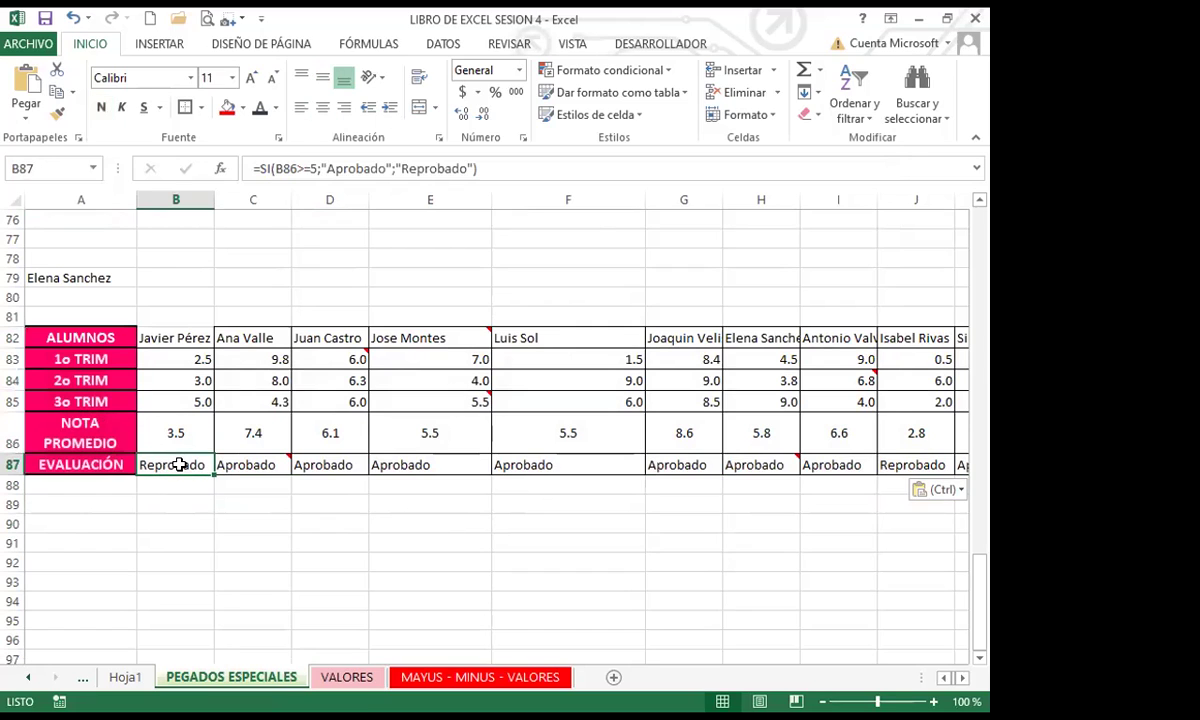
{"action": "key", "text": "Right"}
{"action": "key", "text": "Right"}
{"action": "key", "text": "Right"}
{"action": "key", "text": "Right"}
{"action": "key", "text": "Right"}
{"action": "key", "text": "Right"}
{"action": "key", "text": "Right"}
{"action": "key", "text": "Right"}
{"action": "key", "text": "Right"}
{"action": "key", "text": "Right"}
{"action": "key", "text": "Right"}
{"action": "key", "text": "Right"}
{"action": "key", "text": "Right"}
{"action": "key", "text": "Right"}
{"action": "key", "text": "Right"}
{"action": "key", "text": "Right"}
{"action": "key", "text": "Right"}
{"action": "key", "text": "Right"}
{"action": "key", "text": "Right"}
{"action": "key", "text": "Right"}
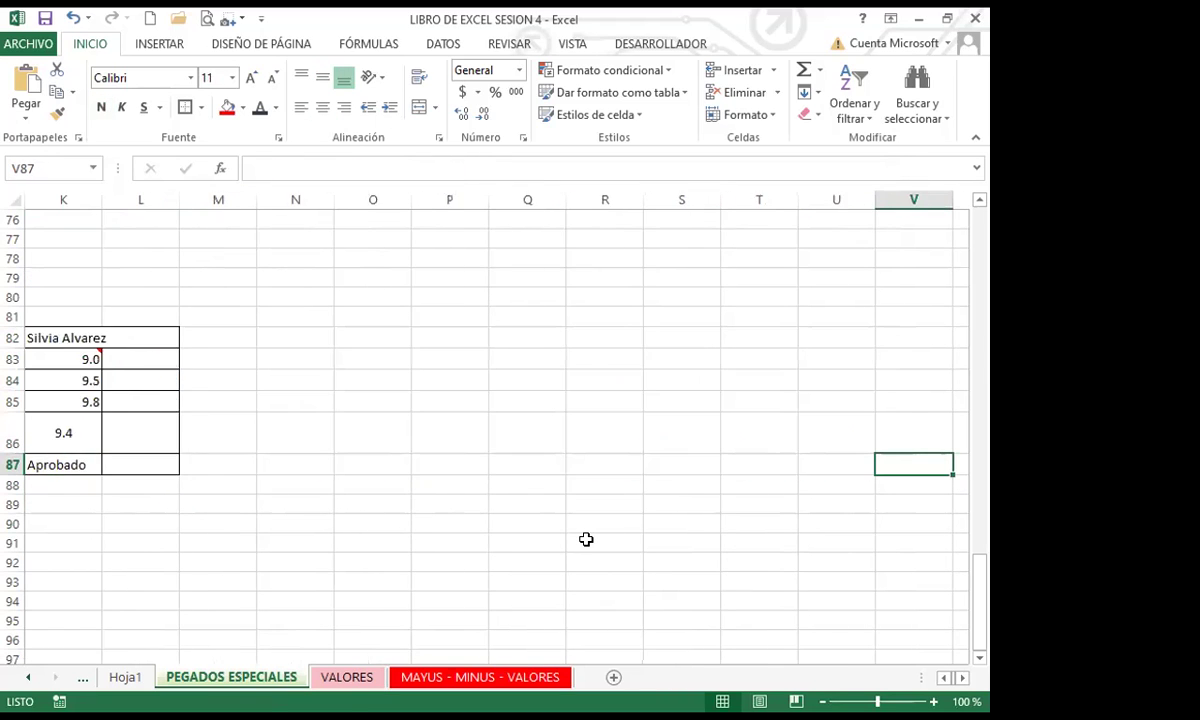
{"action": "key", "text": "Left"}
{"action": "key", "text": "Left"}
{"action": "key", "text": "Left"}
{"action": "key", "text": "Left"}
{"action": "key", "text": "Left"}
{"action": "key", "text": "Left"}
{"action": "key", "text": "Left"}
{"action": "key", "text": "Left"}
{"action": "key", "text": "Left"}
{"action": "key", "text": "Left"}
{"action": "key", "text": "Left"}
{"action": "key", "text": "Left"}
{"action": "key", "text": "Left"}
{"action": "key", "text": "Left"}
{"action": "key", "text": "Left"}
{"action": "key", "text": "Left"}
{"action": "key", "text": "Left"}
{"action": "key", "text": "Left"}
{"action": "key", "text": "Left"}
{"action": "key", "text": "Left"}
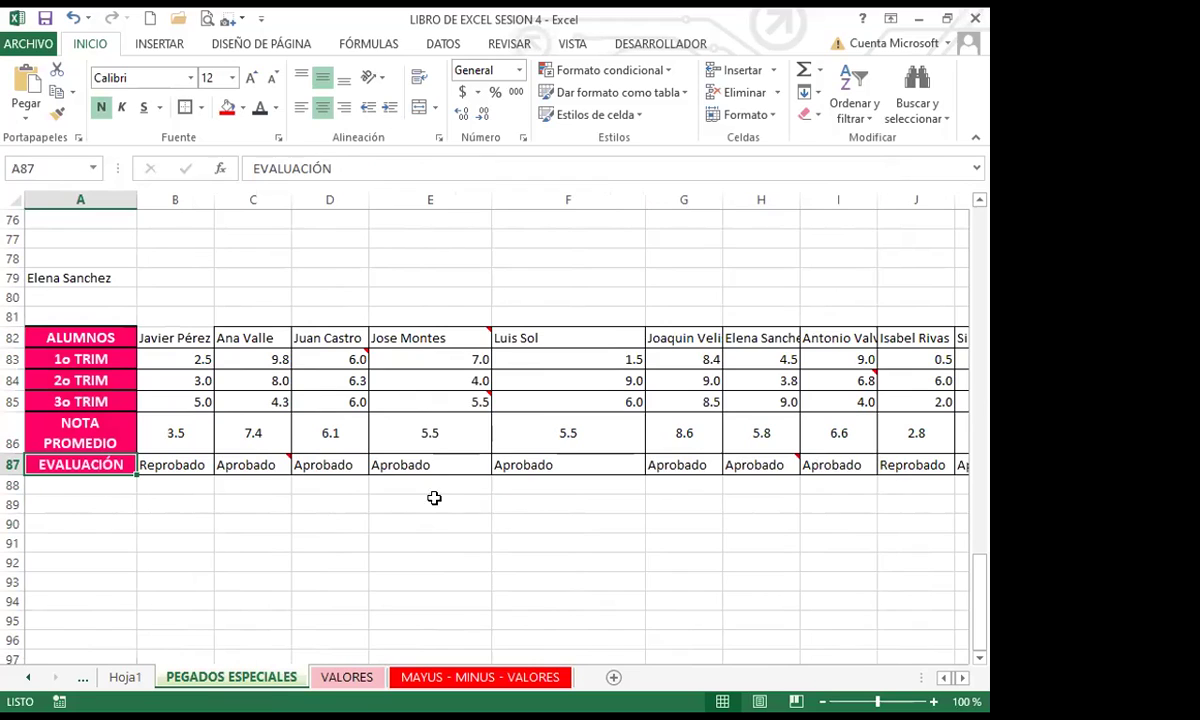
Illustrate horizontal and vertical orientation by highlighting the blank cells C91:G91 and C91:C104 in turn.
{"action": "left_click", "coordinate": [317, 534]}
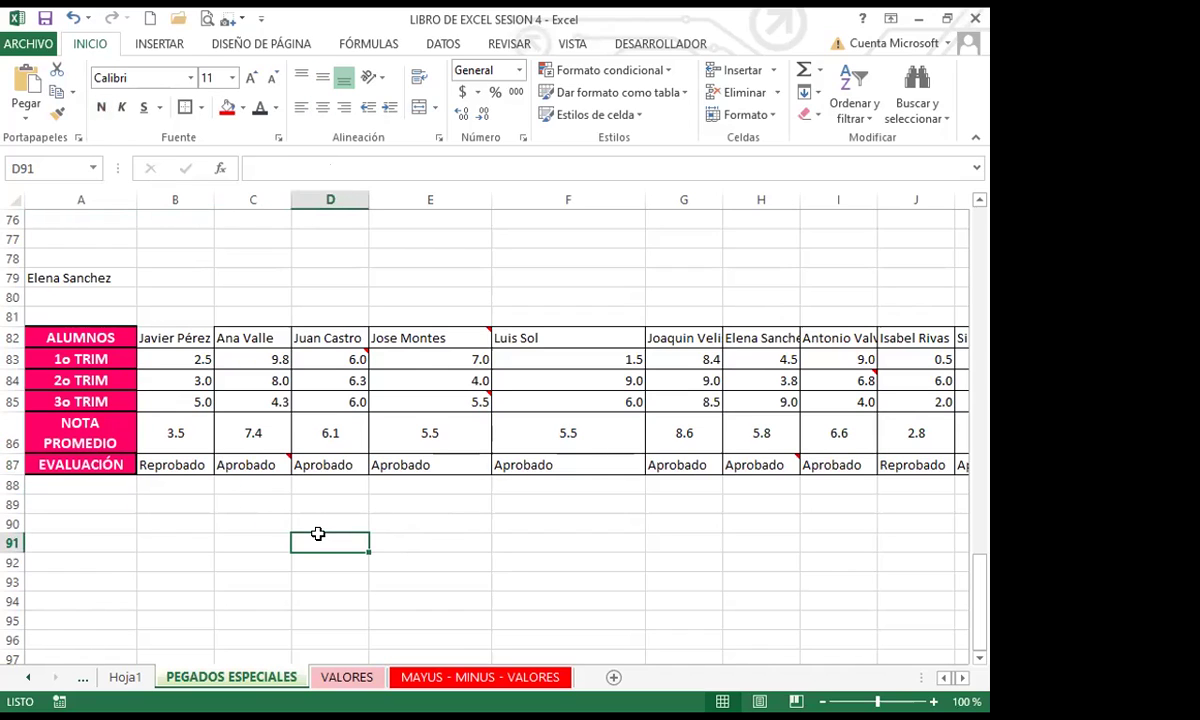
{"action": "left_click_drag", "start_coordinate": [238, 543], "coordinate": [660, 541]}
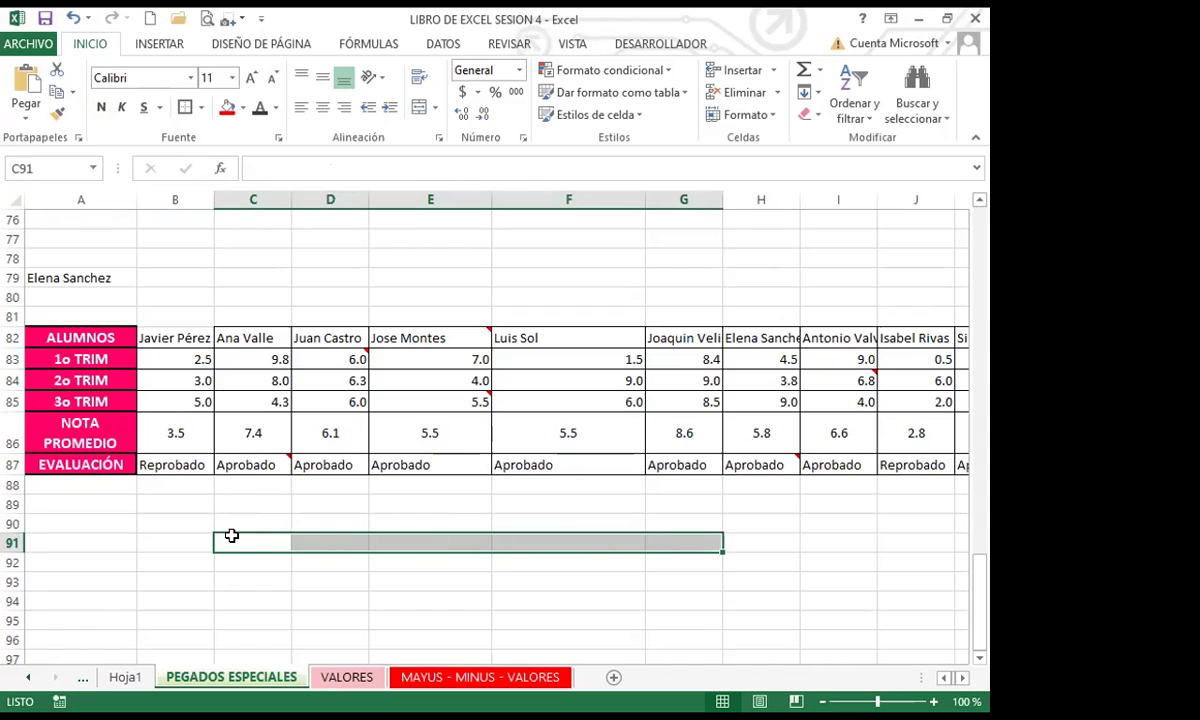
{"action": "left_click_drag", "start_coordinate": [248, 542], "coordinate": [250, 625]}
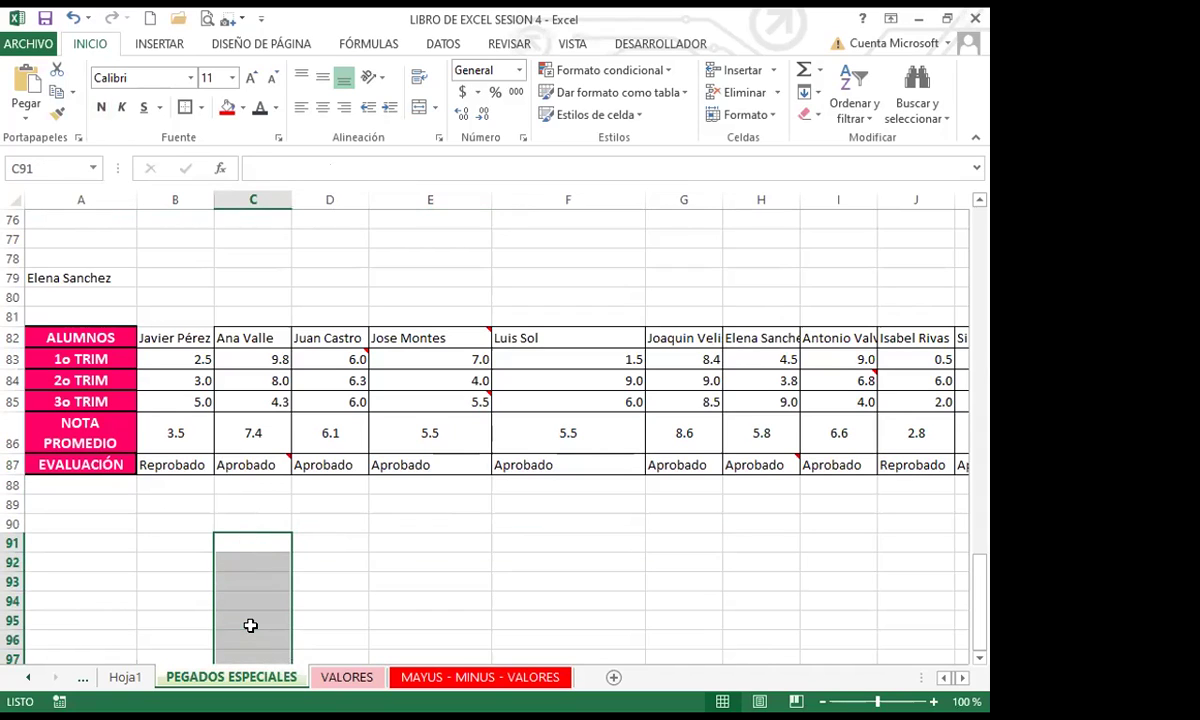
{"action": "left_click_drag", "start_coordinate": [265, 541], "coordinate": [681, 544]}
{"action": "left_click", "coordinate": [236, 540]}
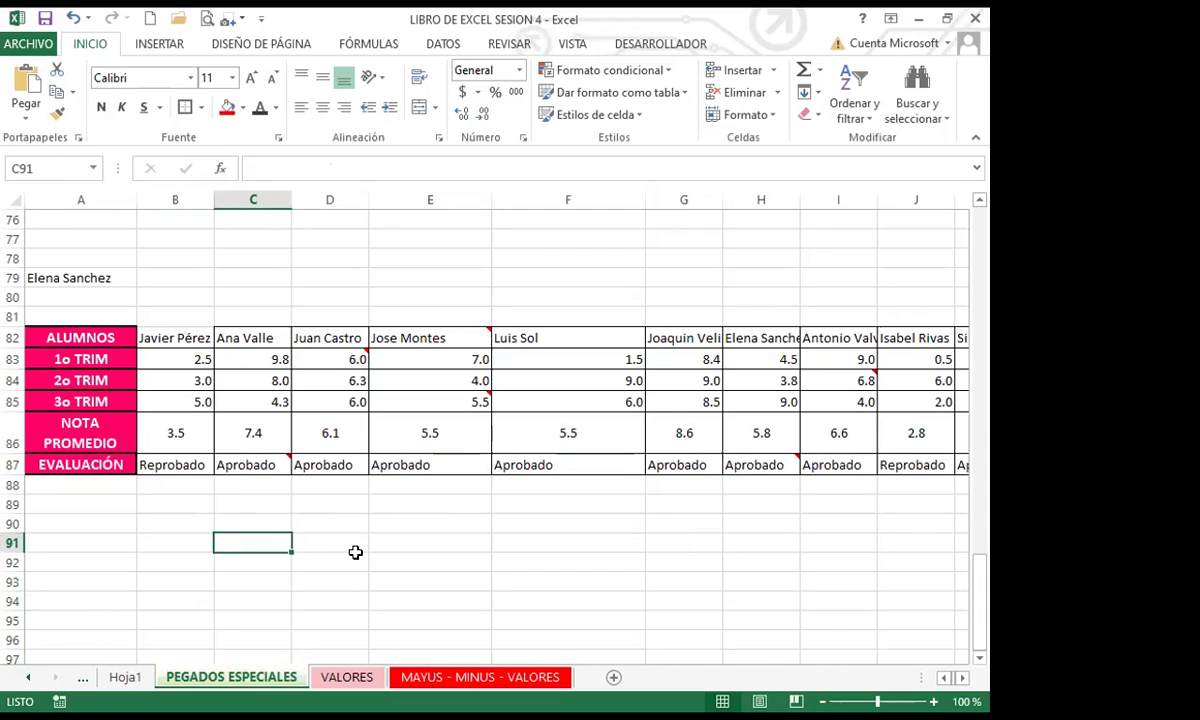
{"action": "left_click_drag", "start_coordinate": [261, 540], "coordinate": [257, 628]}
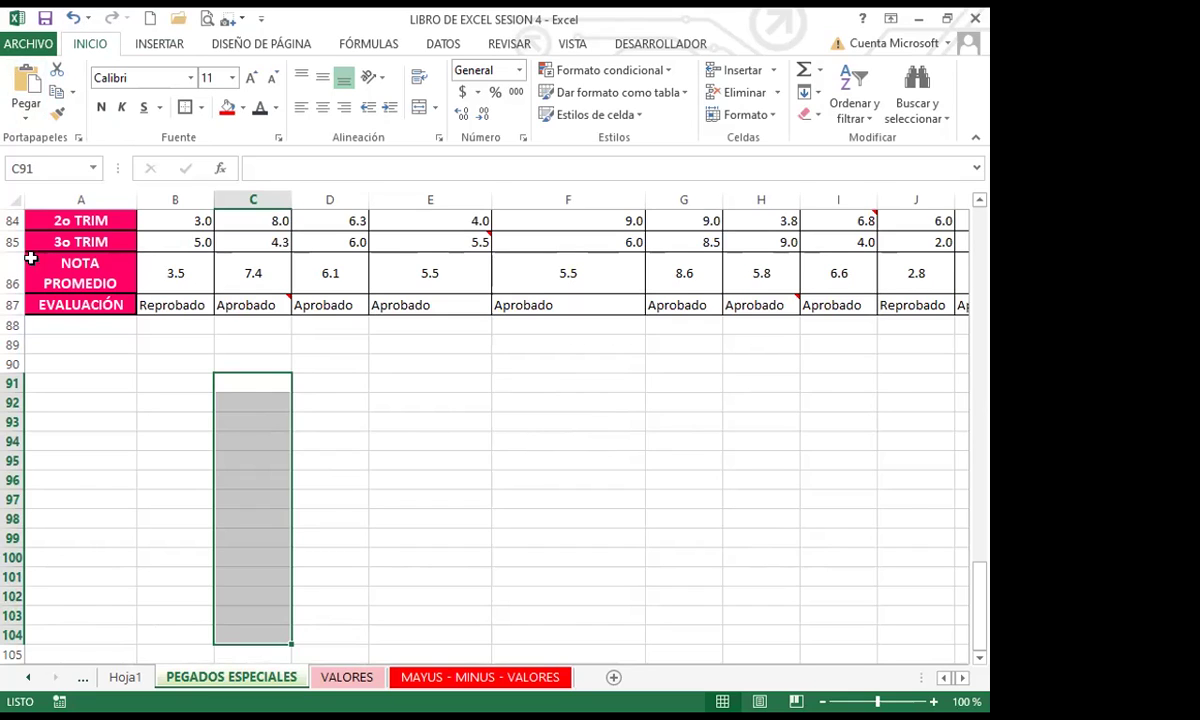
{"action": "left_click", "coordinate": [491, 478]}
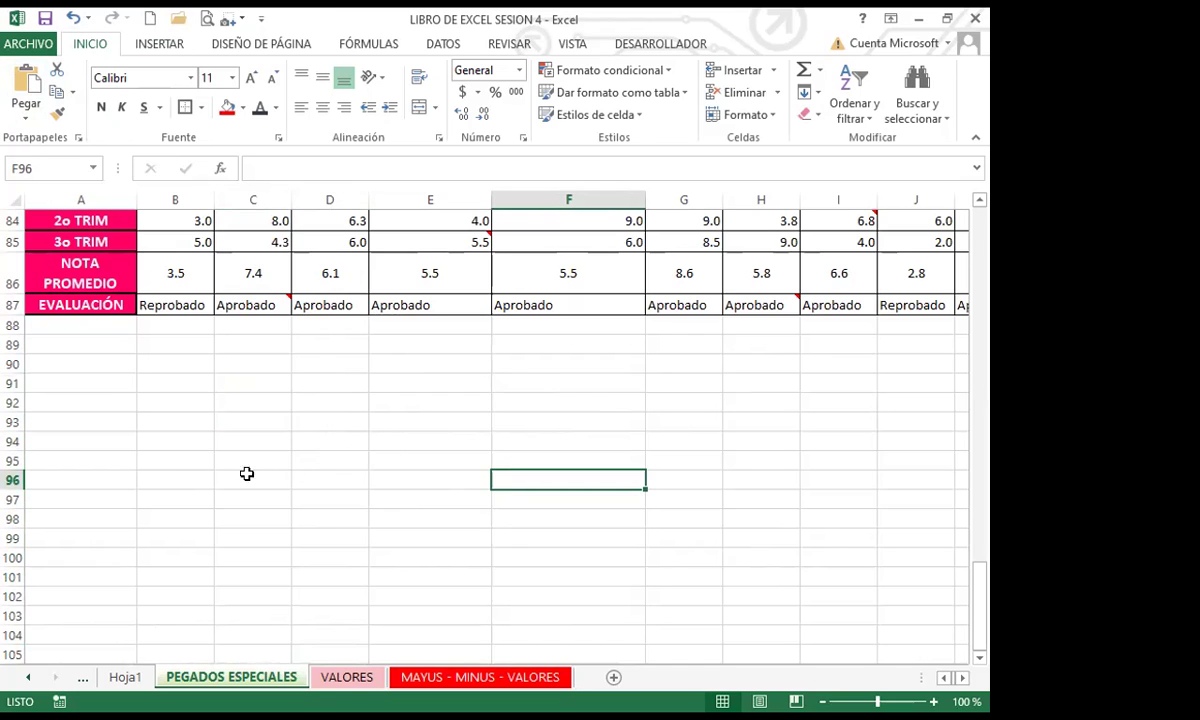
Copy only the heading row A1:F1 of the original grades table.
{"action": "left_click", "coordinate": [105, 421]}
{"action": "scroll", "coordinate": [108, 418], "scroll_direction": "up", "scroll_amount": 5}
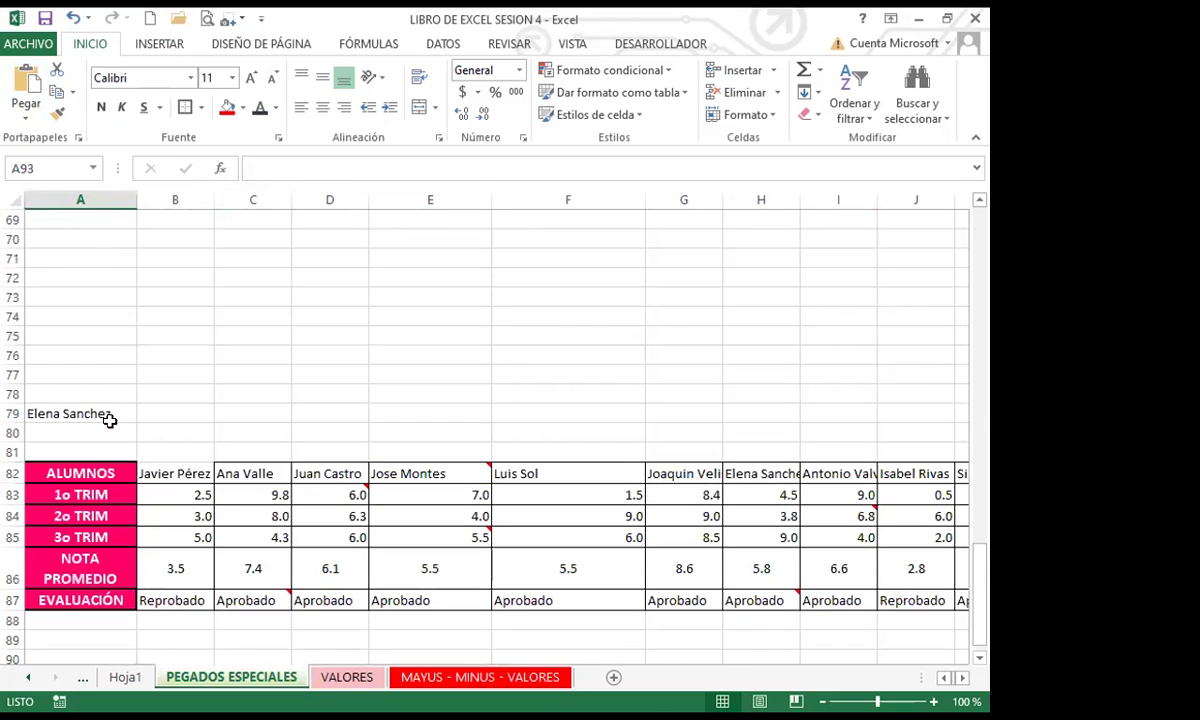
{"action": "scroll", "coordinate": [104, 445], "scroll_direction": "down", "scroll_amount": 3}
{"action": "left_click_drag", "start_coordinate": [96, 303], "coordinate": [100, 426]}
{"action": "scroll", "coordinate": [118, 354], "scroll_direction": "up", "scroll_amount": 9}
{"action": "scroll", "coordinate": [151, 391], "scroll_direction": "up", "scroll_amount": 17}
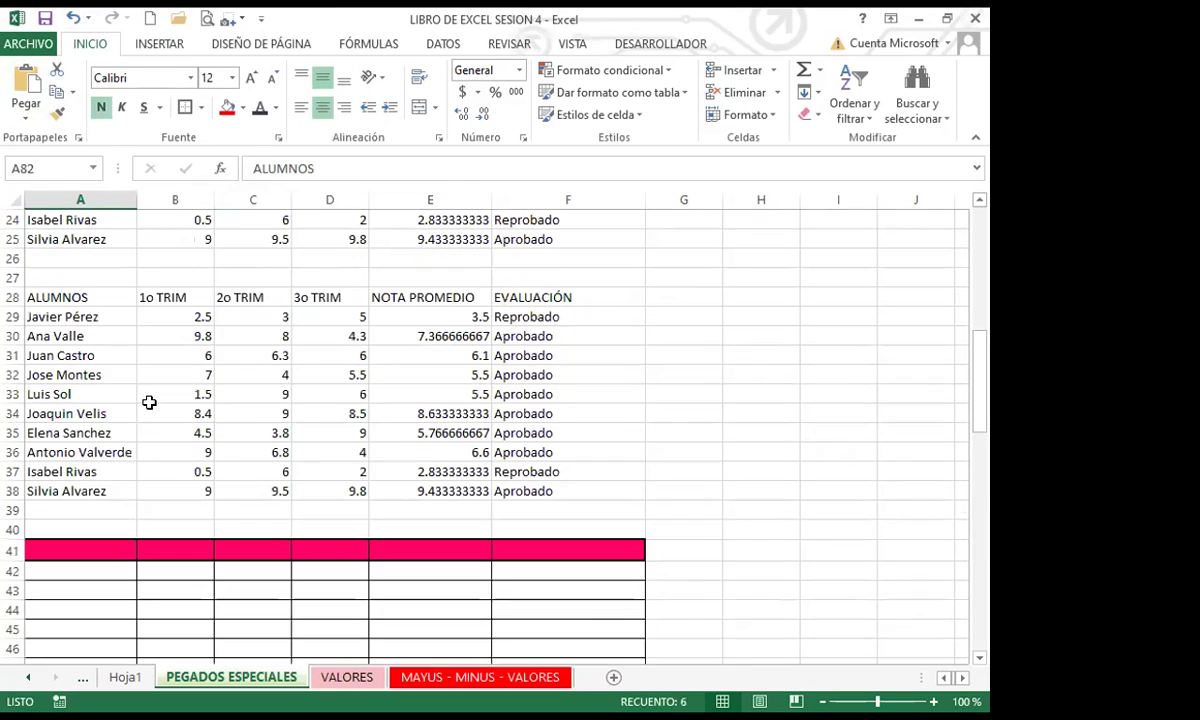
{"action": "left_click_drag", "start_coordinate": [85, 232], "coordinate": [598, 242]}
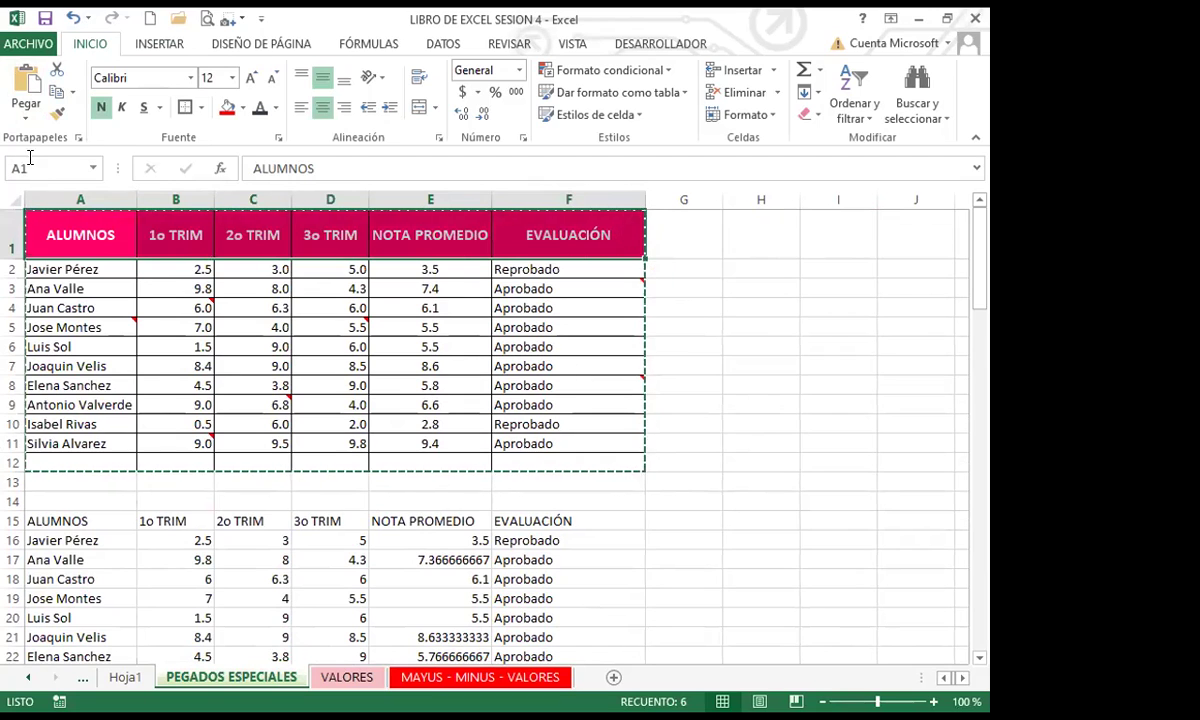
{"action": "left_click", "coordinate": [56, 90]}
Paste the copied headings as a column at A90 with Pegado especial, using Transponer, and check them against the transposed table.
{"action": "scroll", "coordinate": [107, 500], "scroll_direction": "down", "scroll_amount": 16}
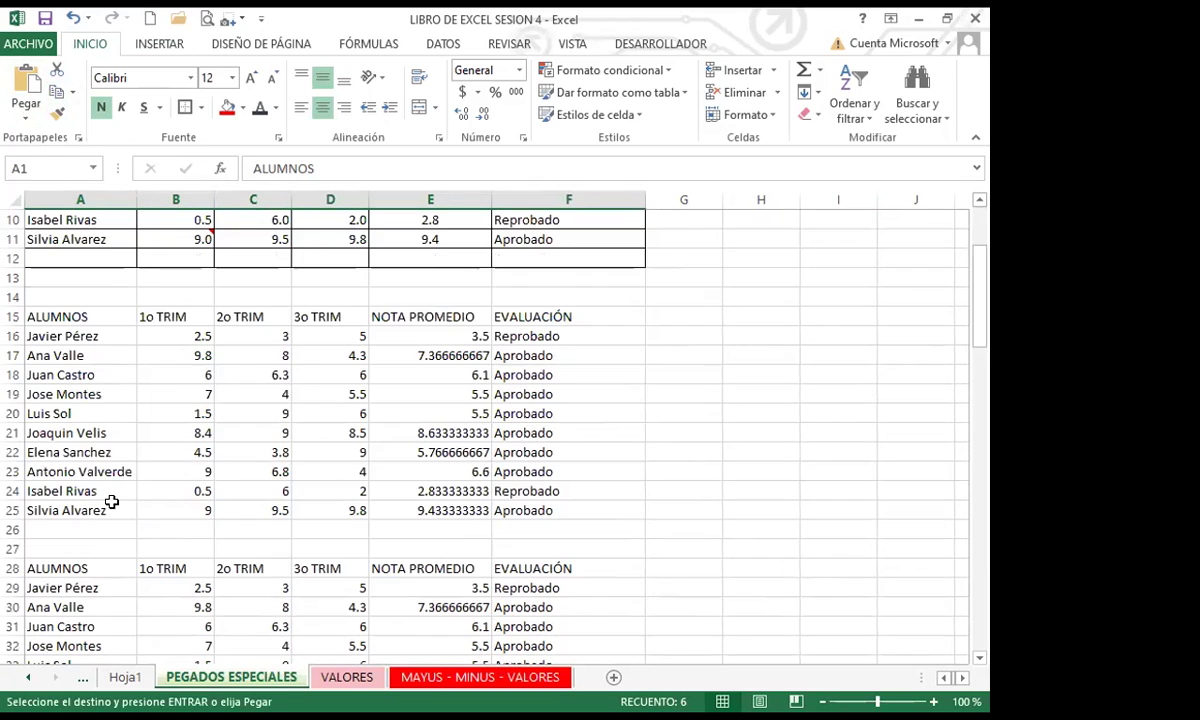
{"action": "scroll", "coordinate": [110, 498], "scroll_direction": "down", "scroll_amount": 11}
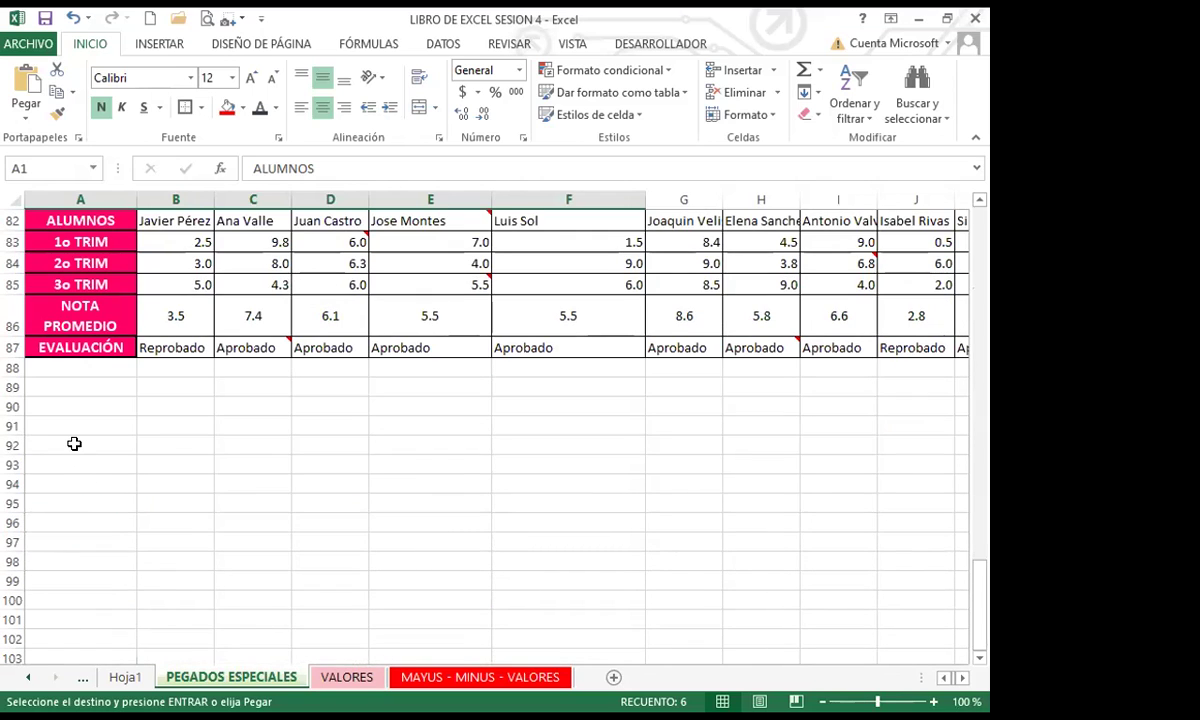
{"action": "left_click", "coordinate": [75, 442]}
{"action": "left_click", "coordinate": [80, 405]}
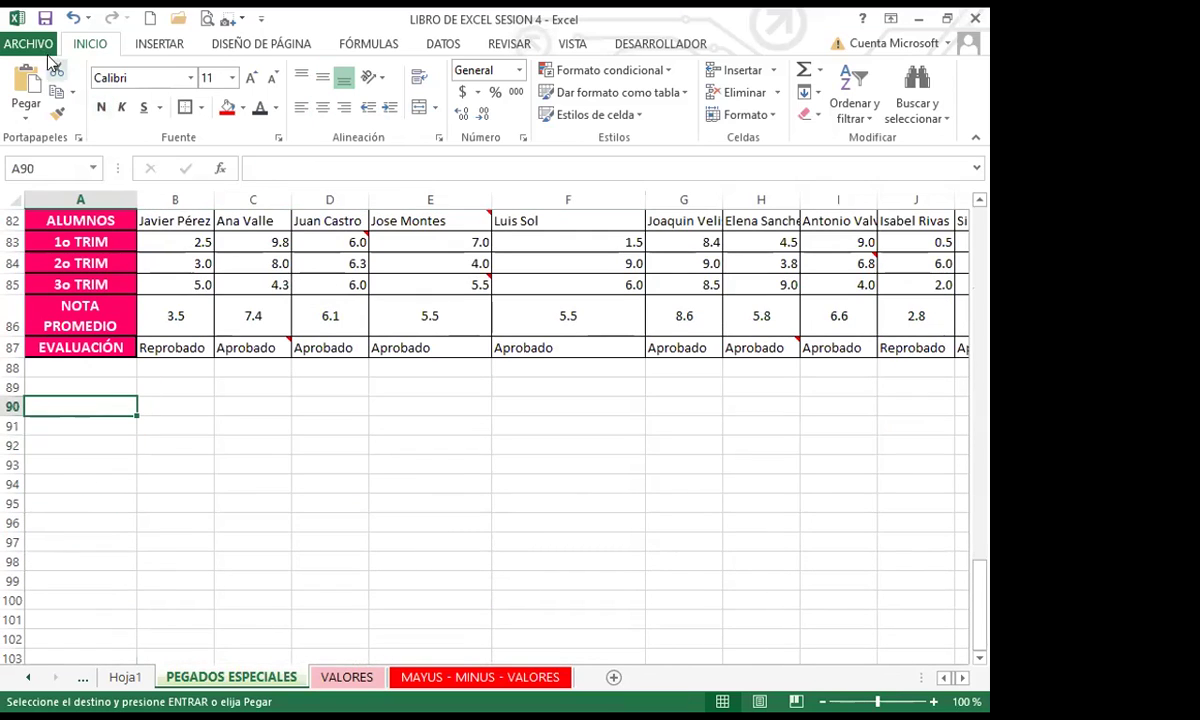
{"action": "left_click", "coordinate": [26, 110]}
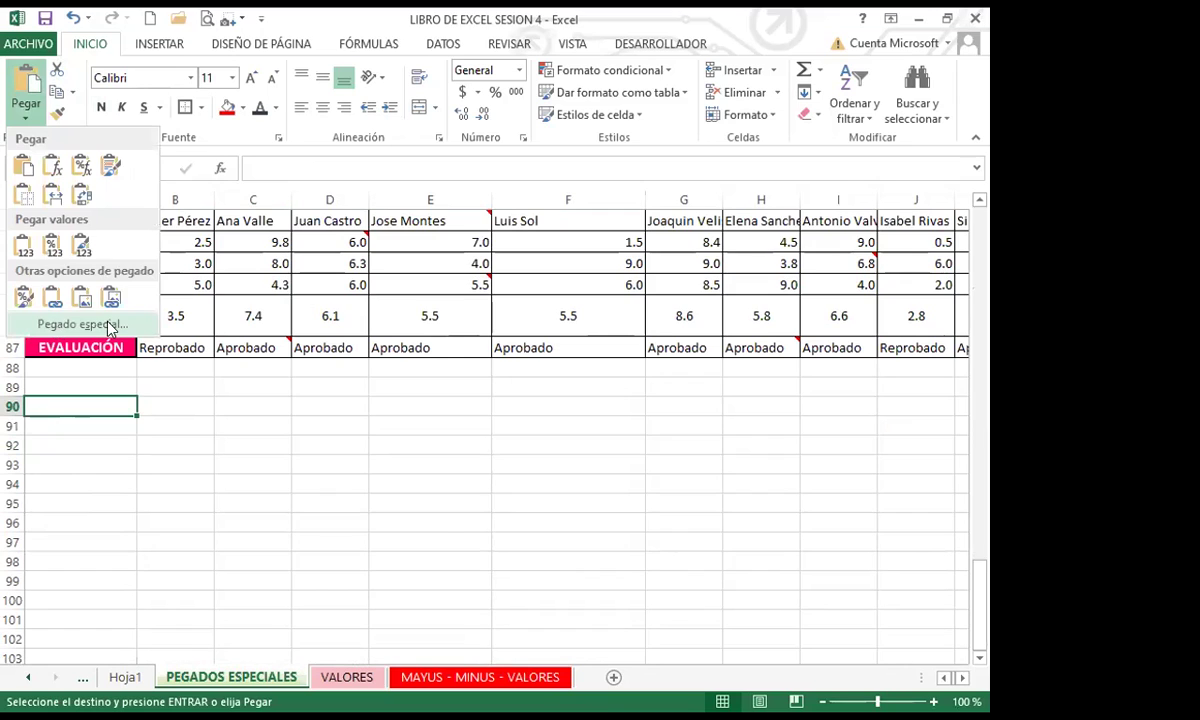
{"action": "left_click", "coordinate": [631, 428]}
{"action": "left_click", "coordinate": [754, 470]}
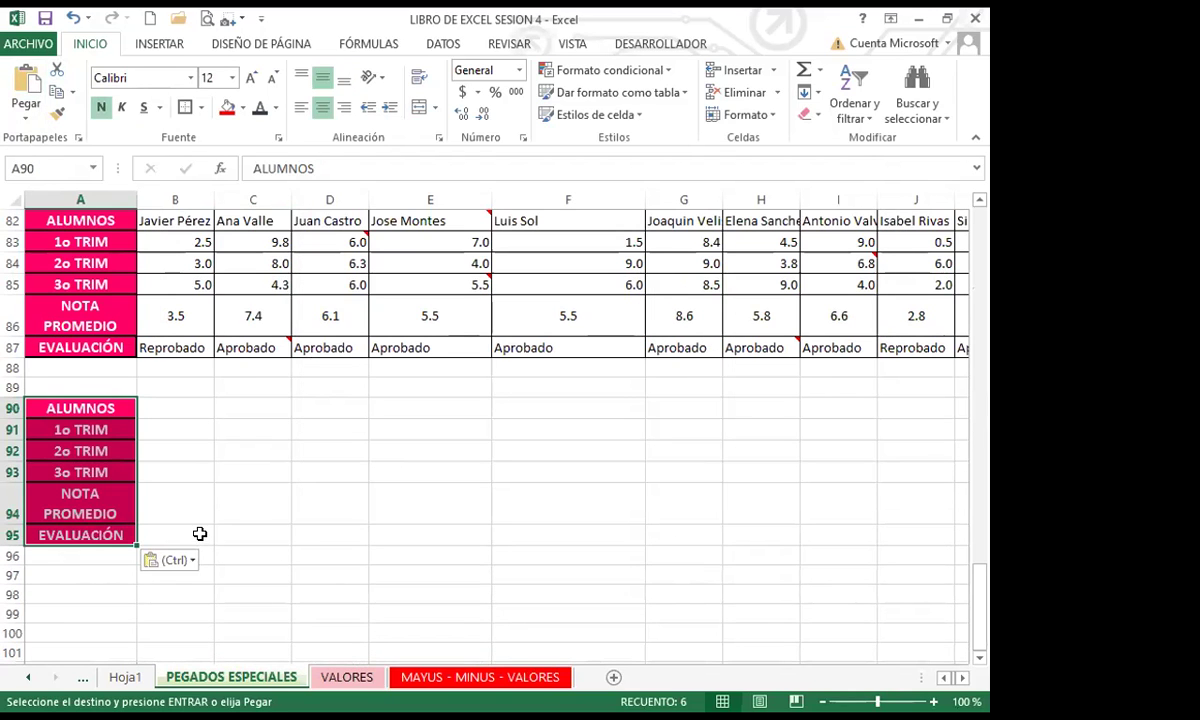
{"action": "scroll", "coordinate": [209, 511], "scroll_direction": "up", "scroll_amount": 1}
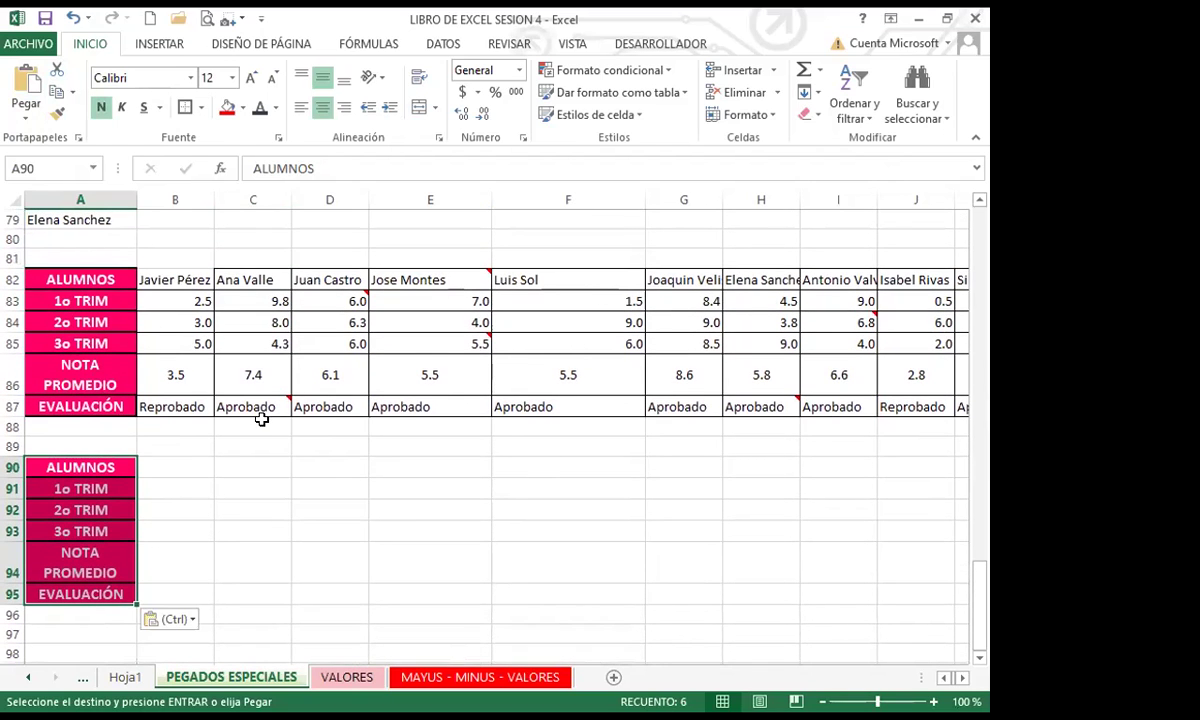
{"action": "scroll", "coordinate": [261, 420], "scroll_direction": "down", "scroll_amount": 2}
{"action": "left_click_drag", "start_coordinate": [101, 343], "coordinate": [81, 455]}
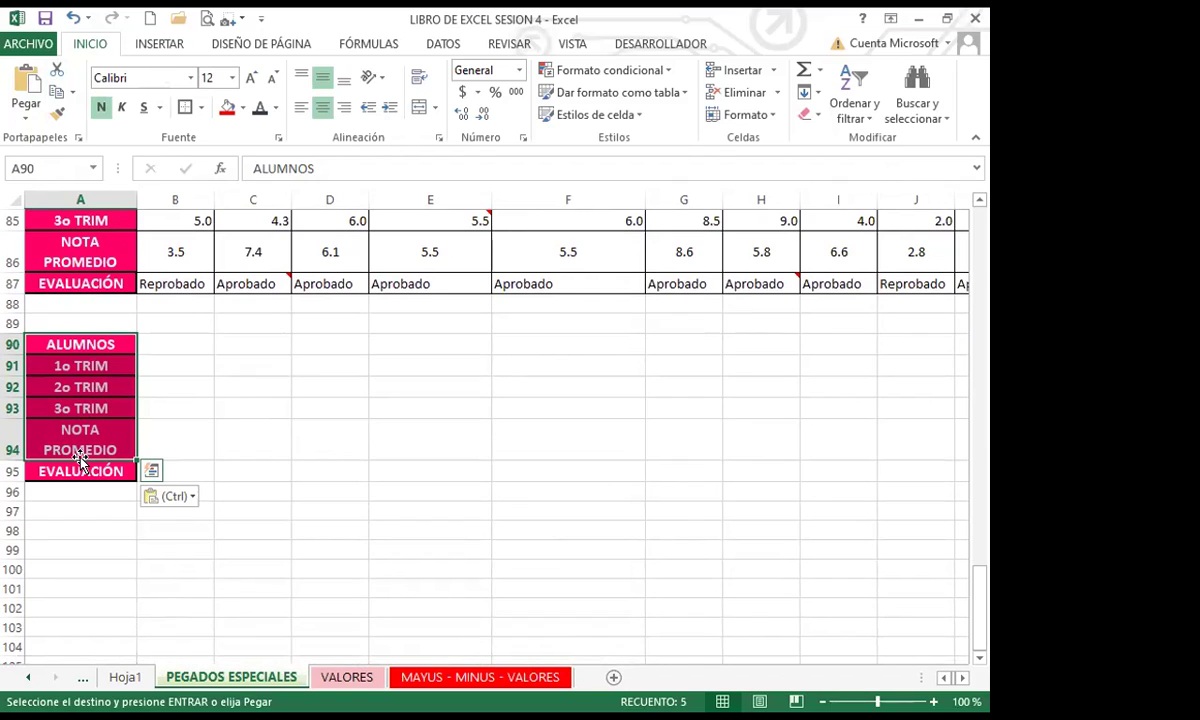
{"action": "left_click", "coordinate": [204, 432]}
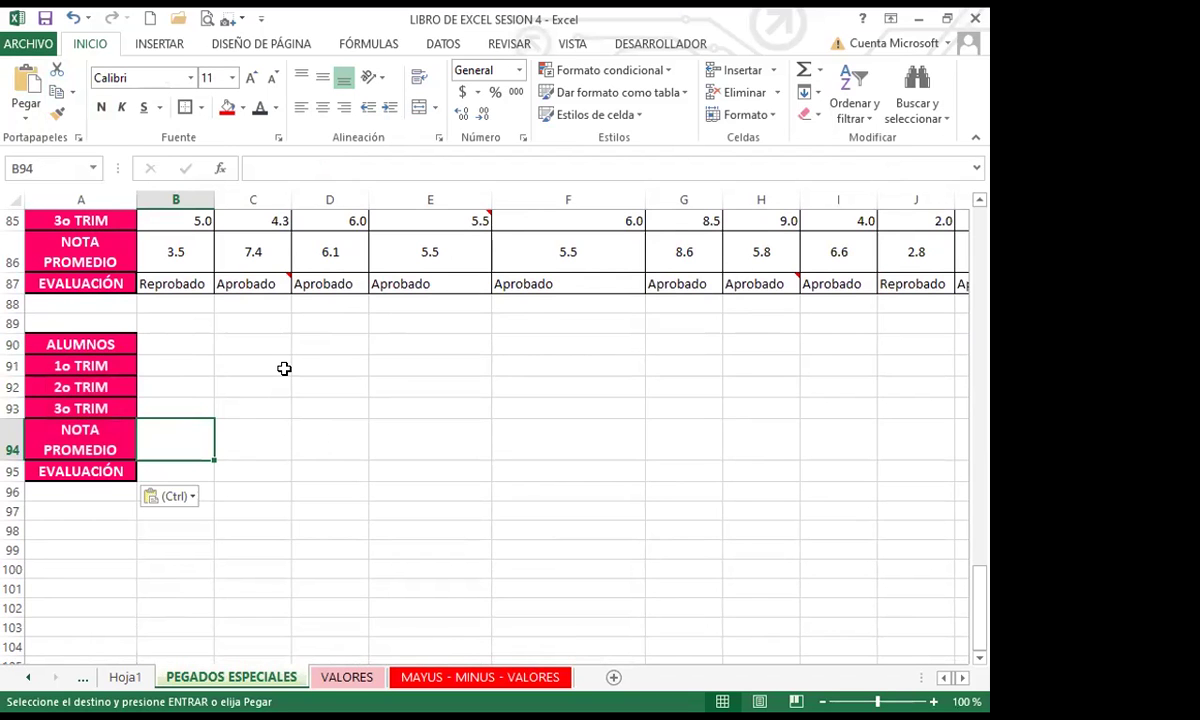
Copy the whole original grades table, range A1:F12.
{"action": "scroll", "coordinate": [284, 369], "scroll_direction": "up", "scroll_amount": 20}
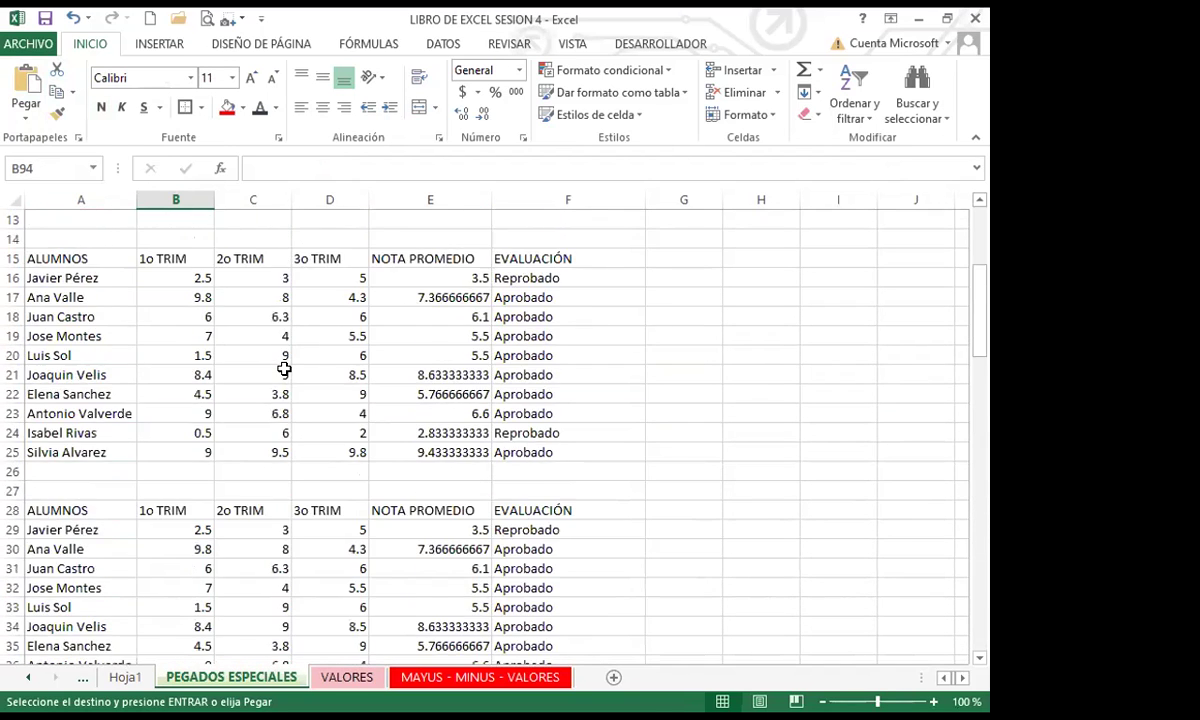
{"action": "scroll", "coordinate": [284, 369], "scroll_direction": "up", "scroll_amount": 4}
{"action": "left_click_drag", "start_coordinate": [112, 250], "coordinate": [607, 459]}
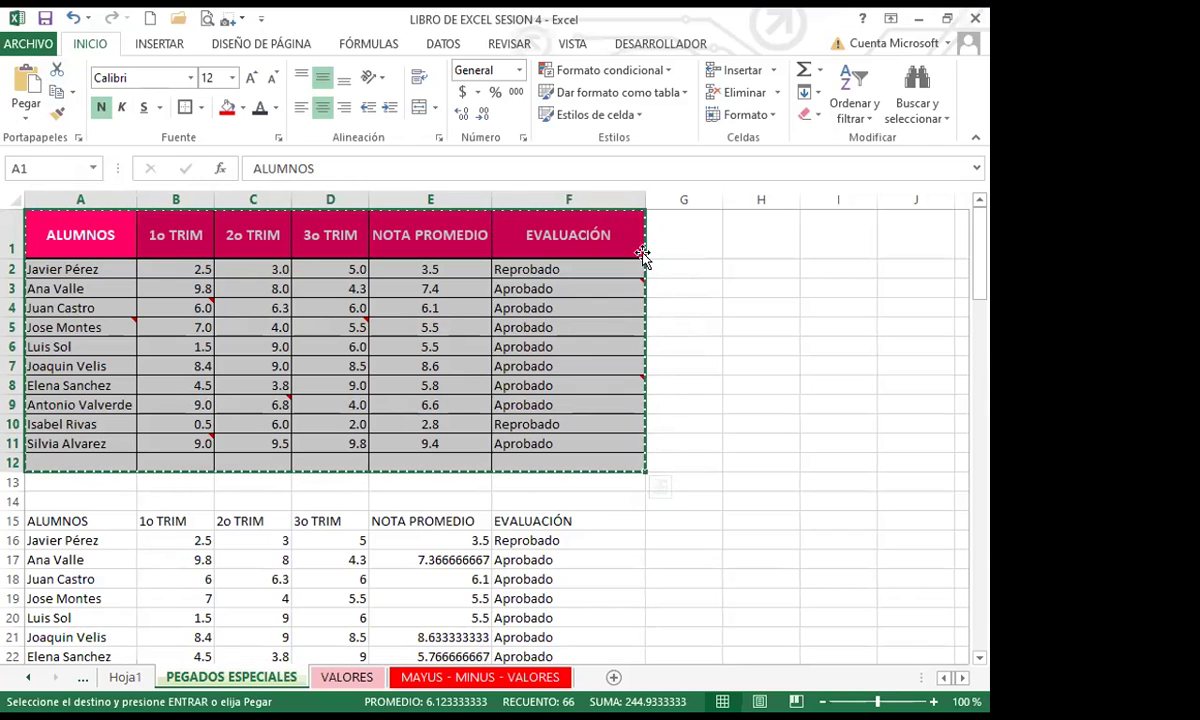
Paste the copied grades table at H1 with Pegado especial, using Valores.
{"action": "left_click", "coordinate": [764, 243]}
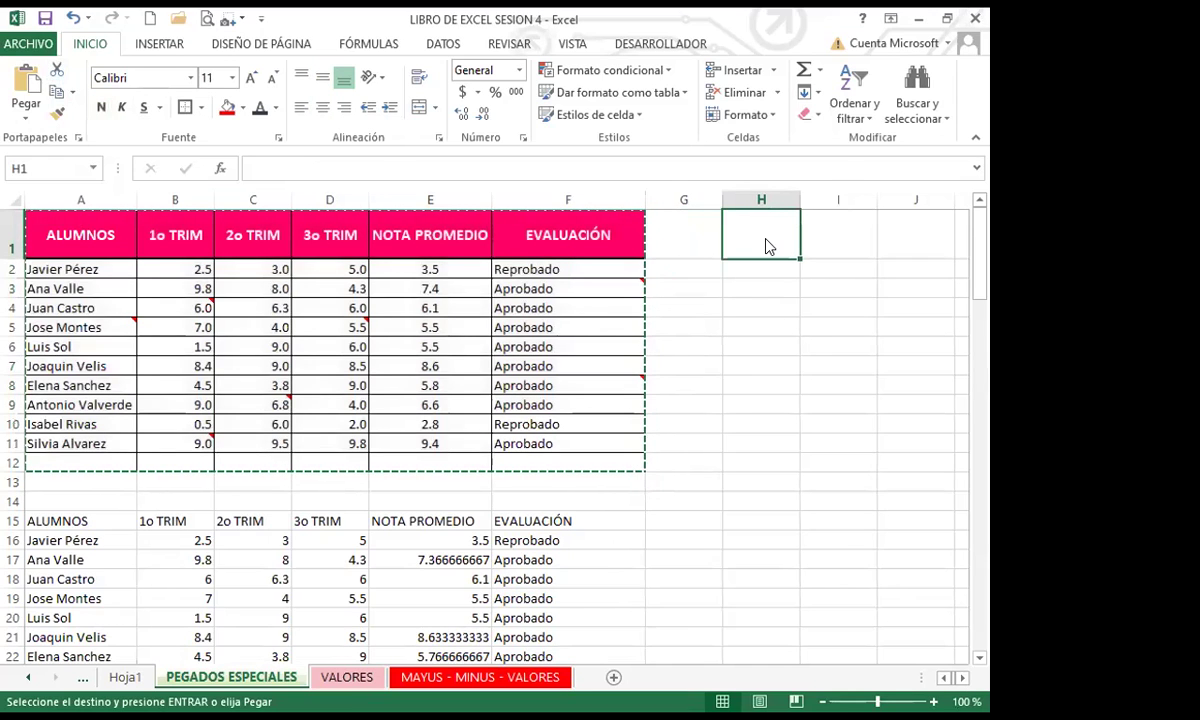
{"action": "right_click", "coordinate": [767, 245]}
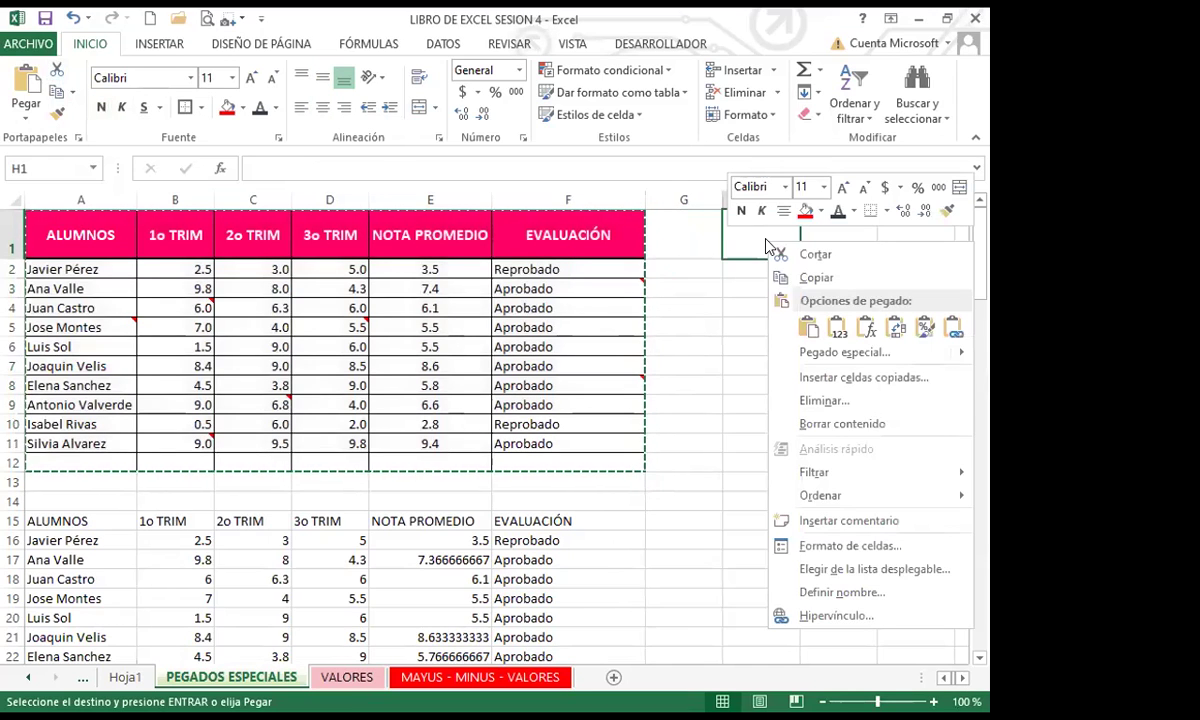
{"action": "left_click", "coordinate": [870, 353]}
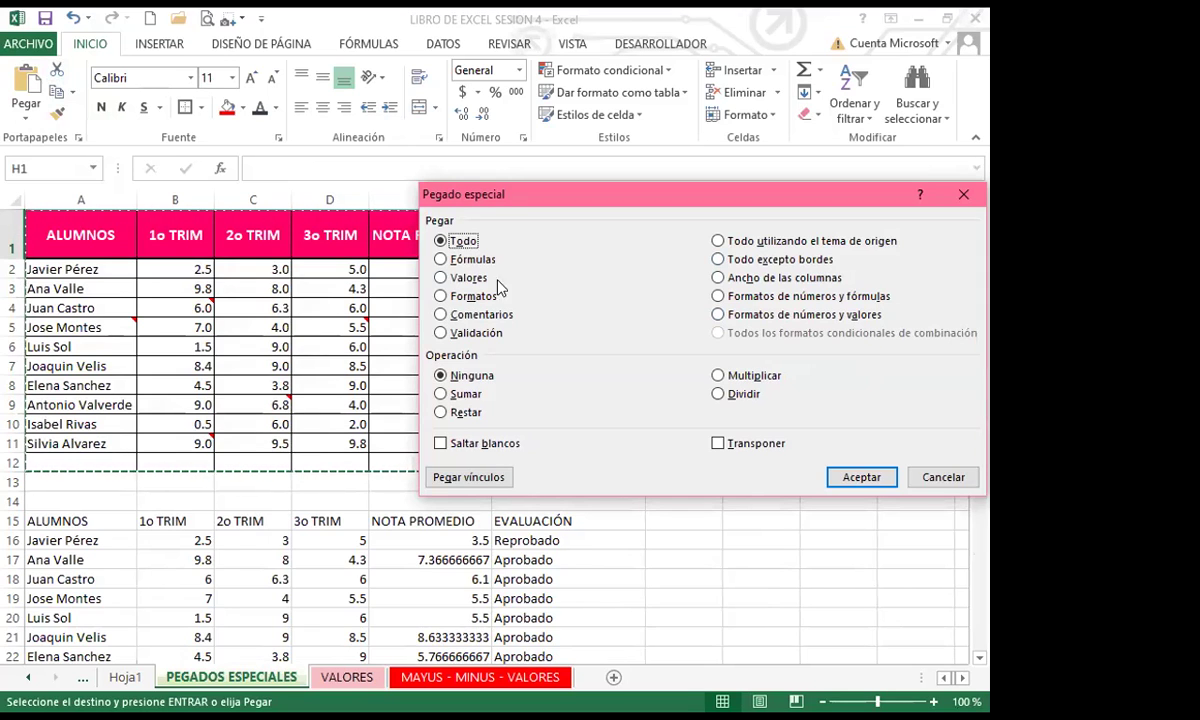
{"action": "left_click", "coordinate": [442, 278]}
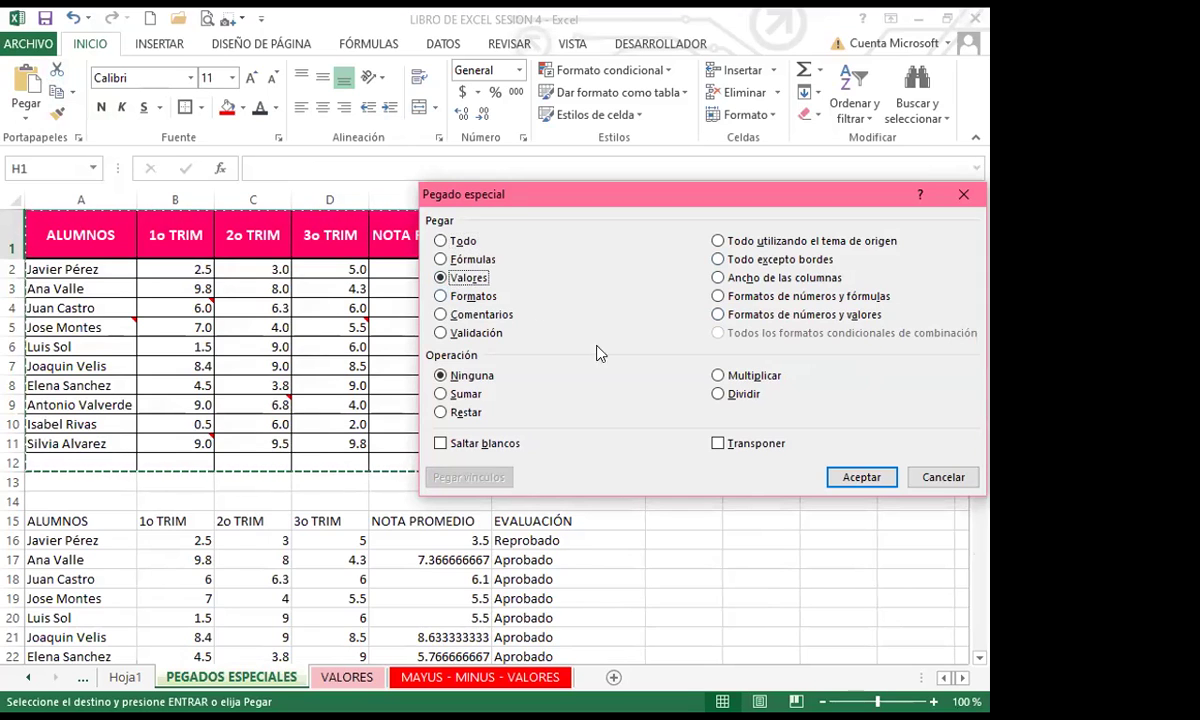
{"action": "left_click", "coordinate": [863, 477]}
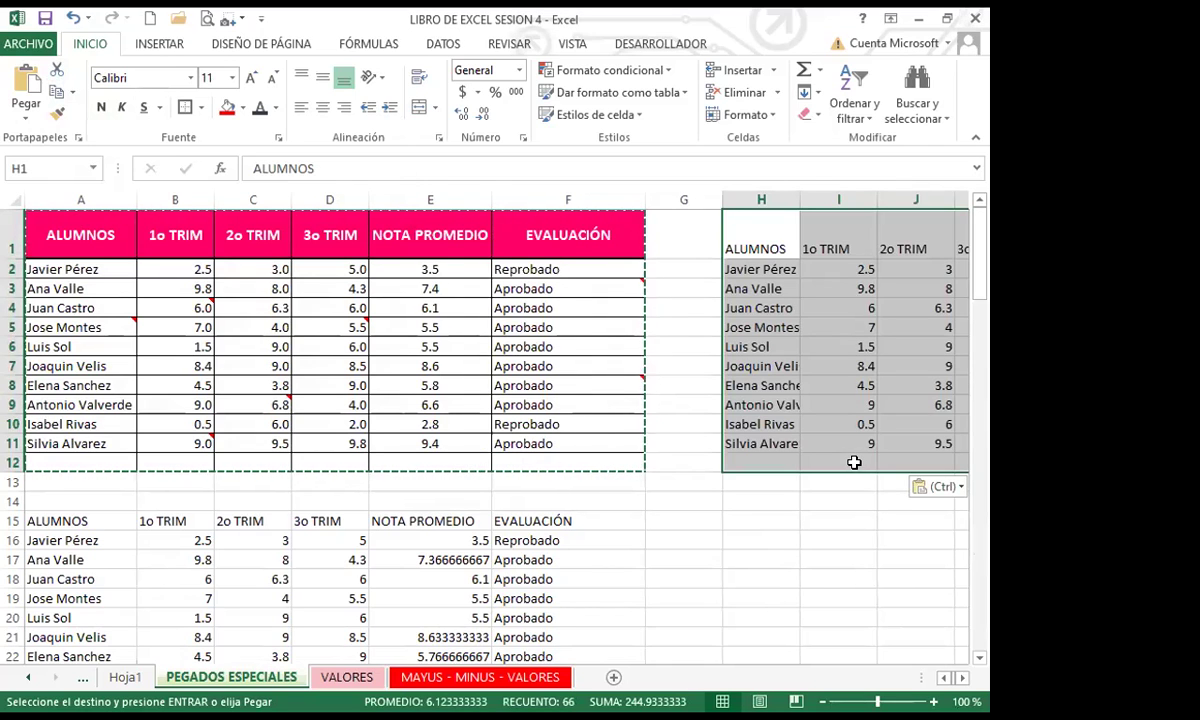
Paste the copied grades table over the values at H1 with Pegado especial, using Todo, and clear the copy marquee.
{"action": "left_click", "coordinate": [23, 122]}
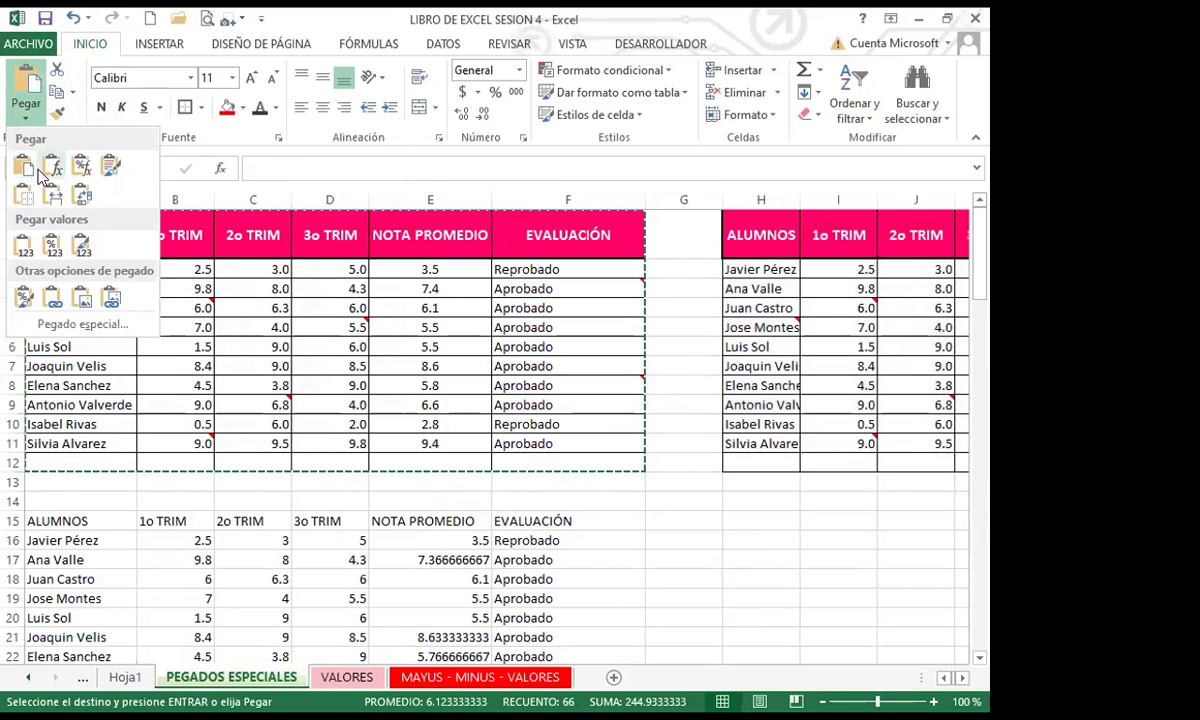
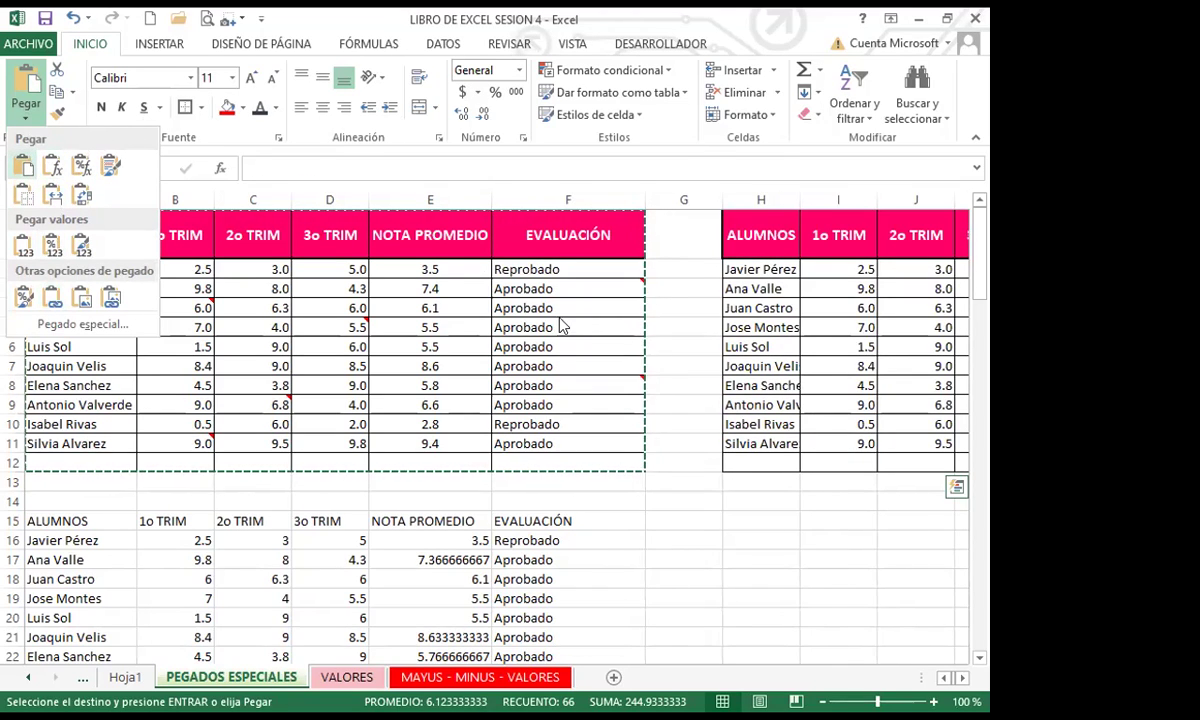
{"action": "left_click", "coordinate": [740, 230]}
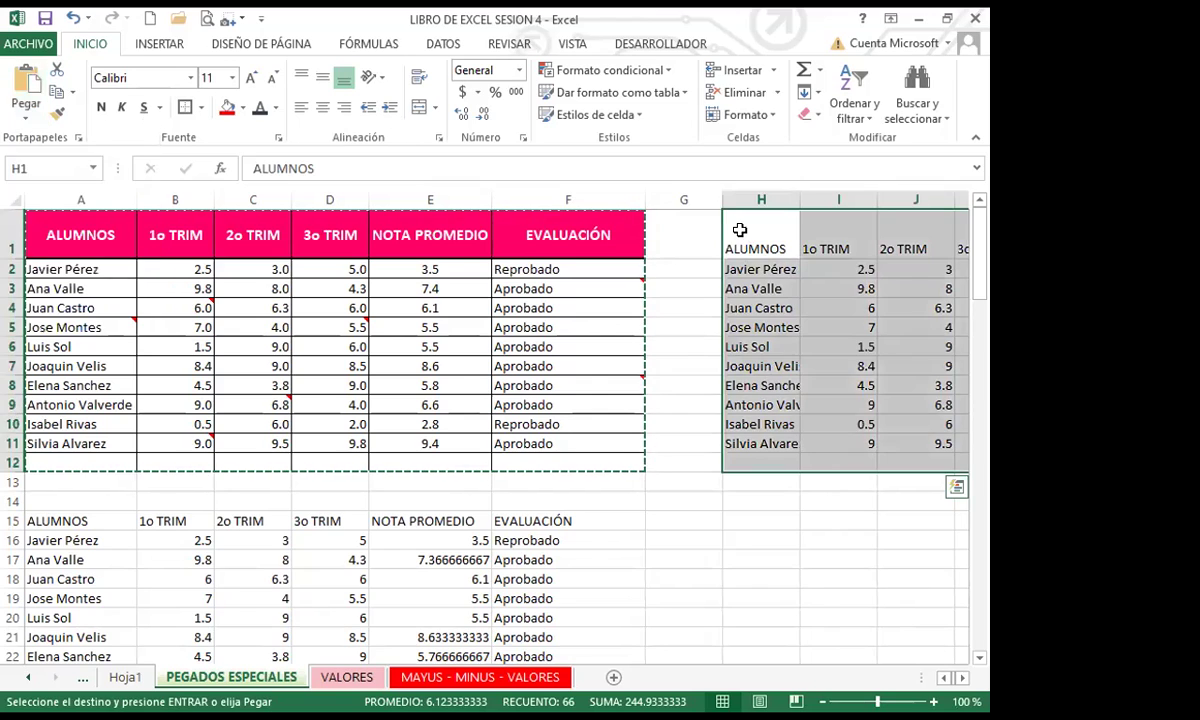
{"action": "right_click", "coordinate": [744, 234]}
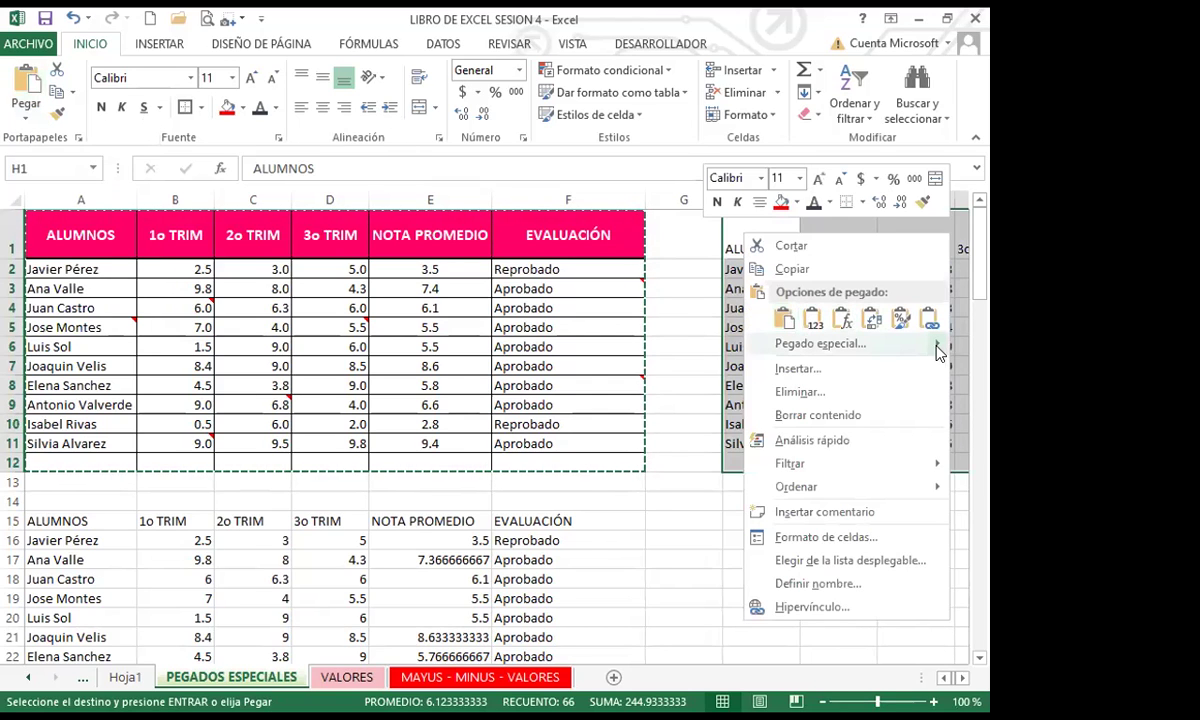
{"action": "mouse_move", "coordinate": [842, 338]}
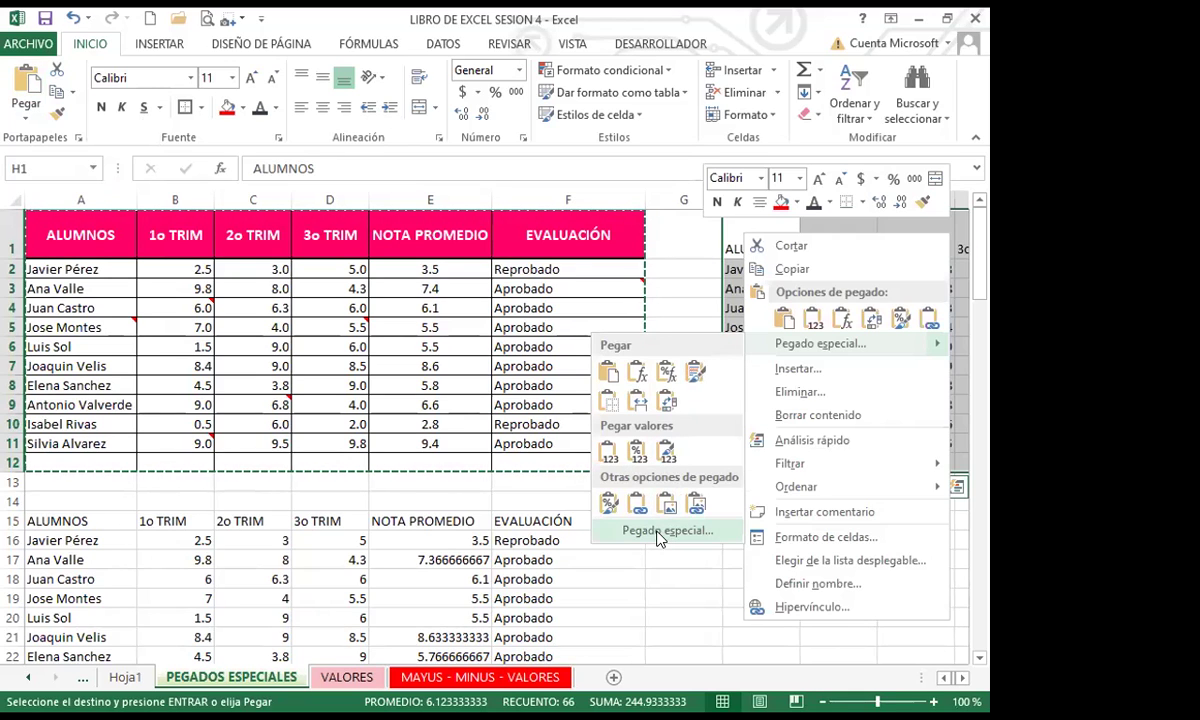
{"action": "left_click", "coordinate": [660, 538]}
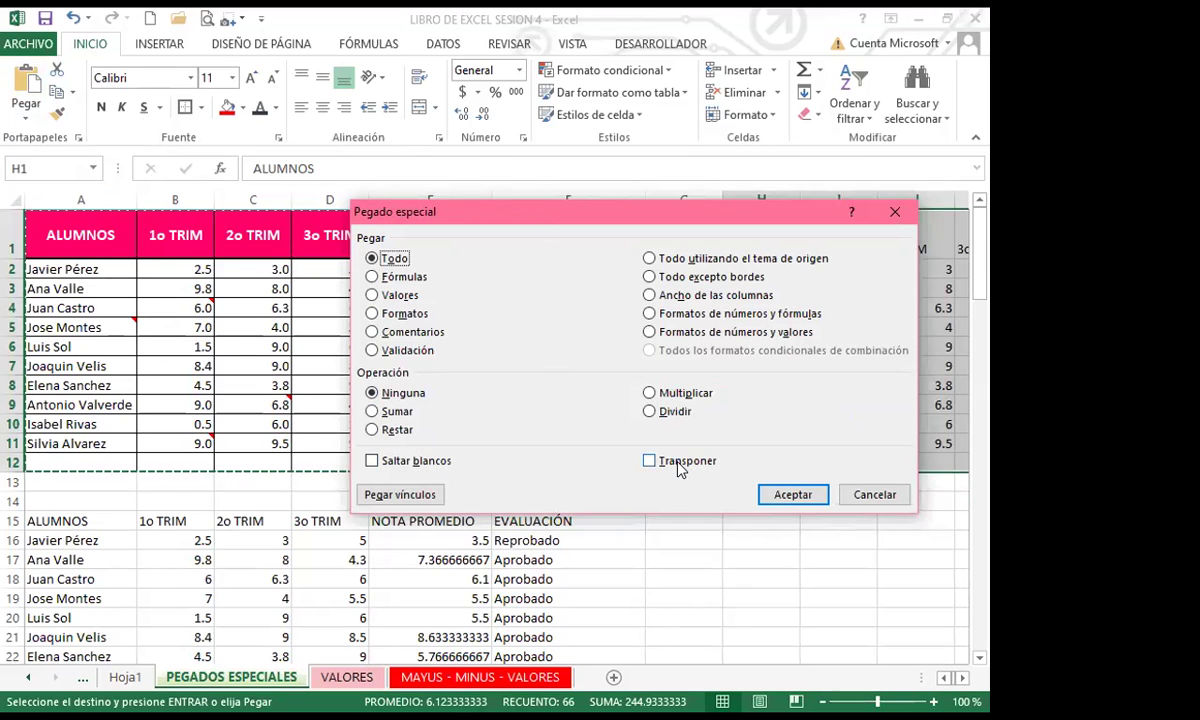
{"action": "left_click", "coordinate": [805, 498]}
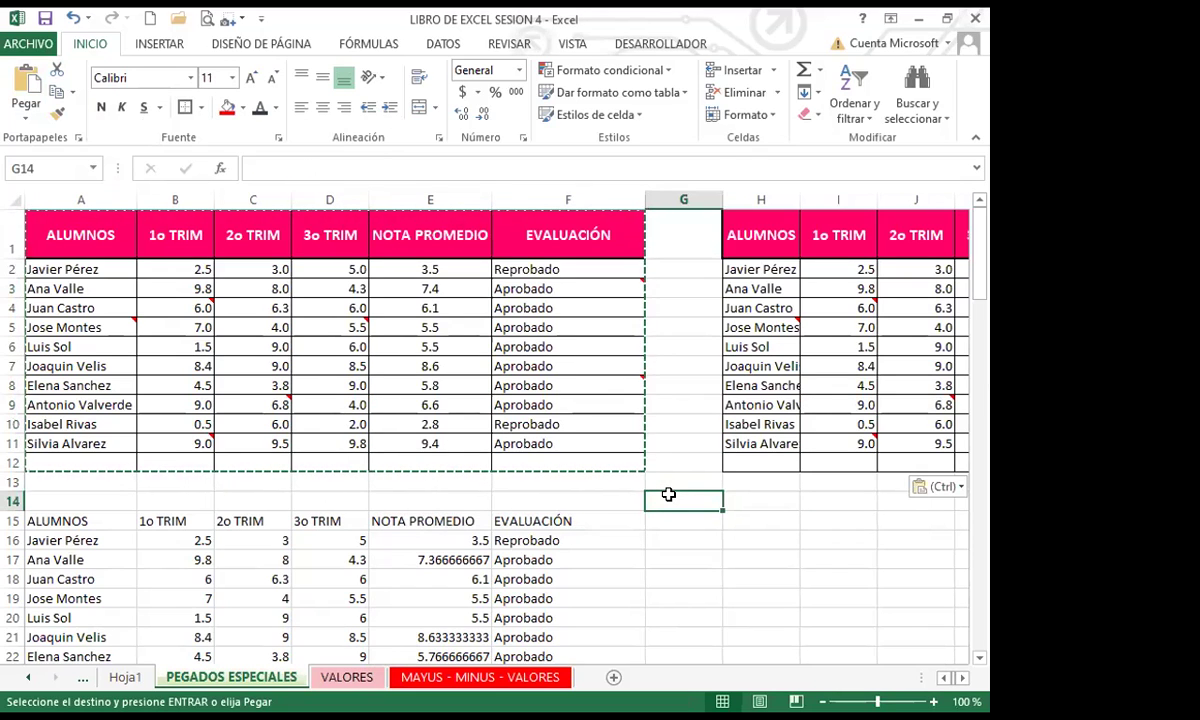
{"action": "left_click", "coordinate": [605, 523]}
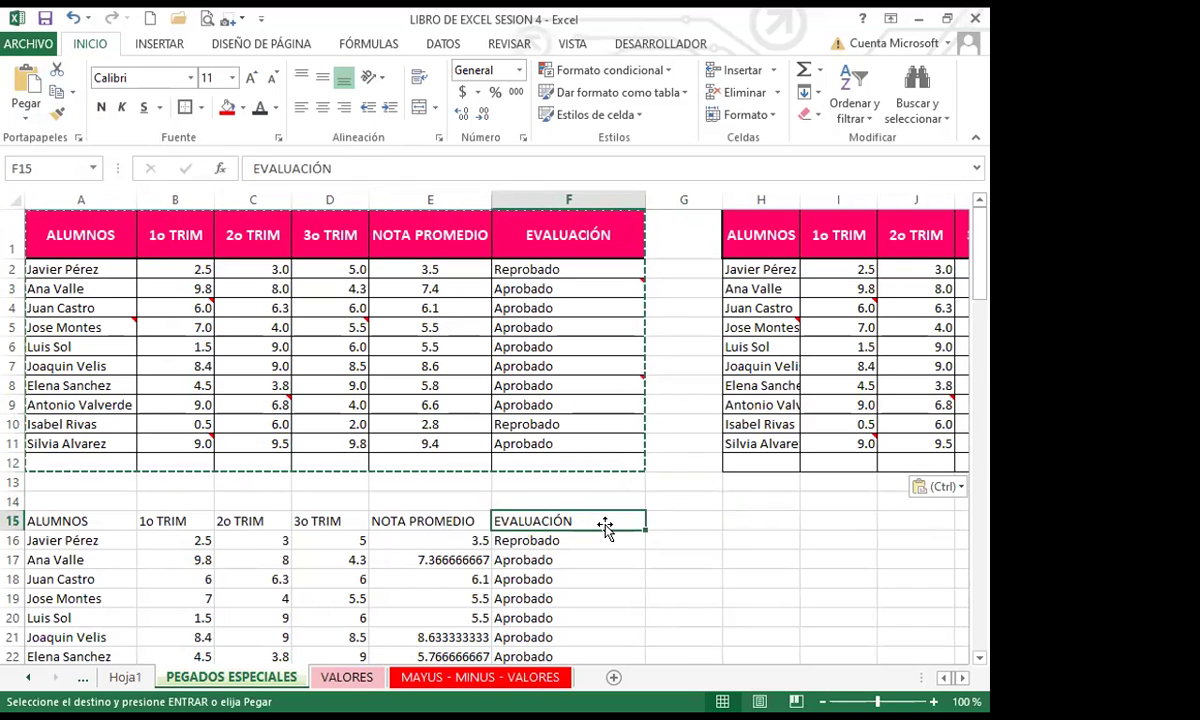
{"action": "left_click", "coordinate": [666, 521]}
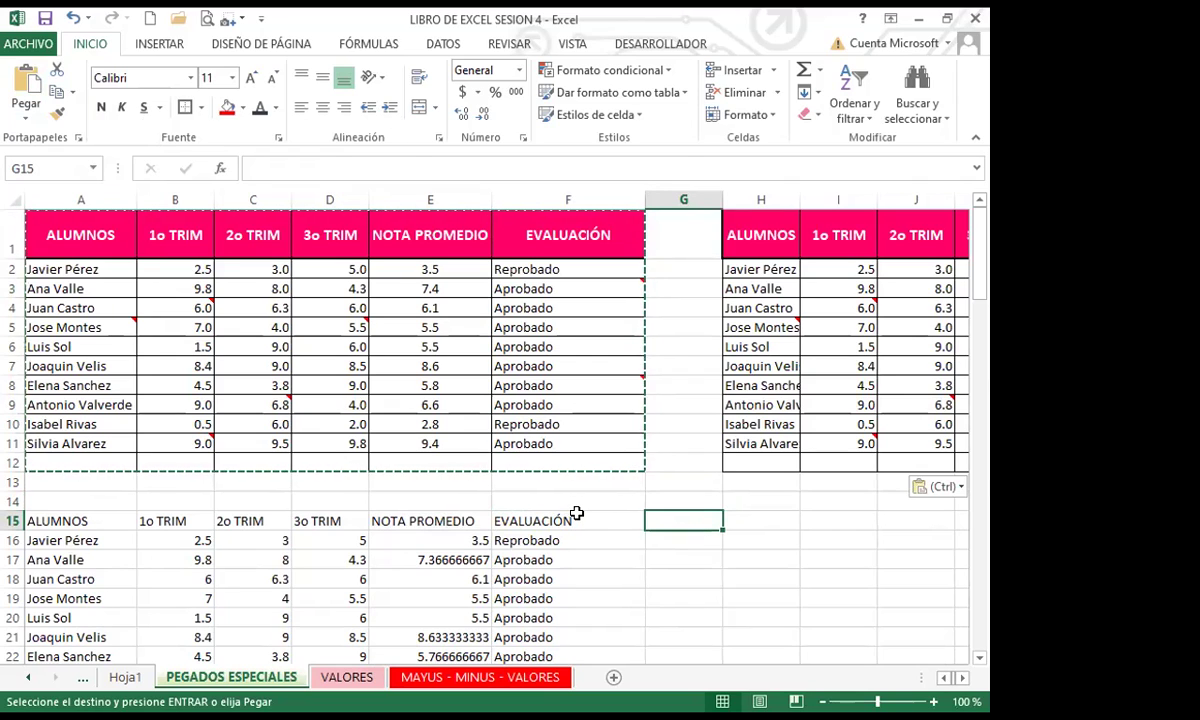
{"action": "key", "text": "Escape"}
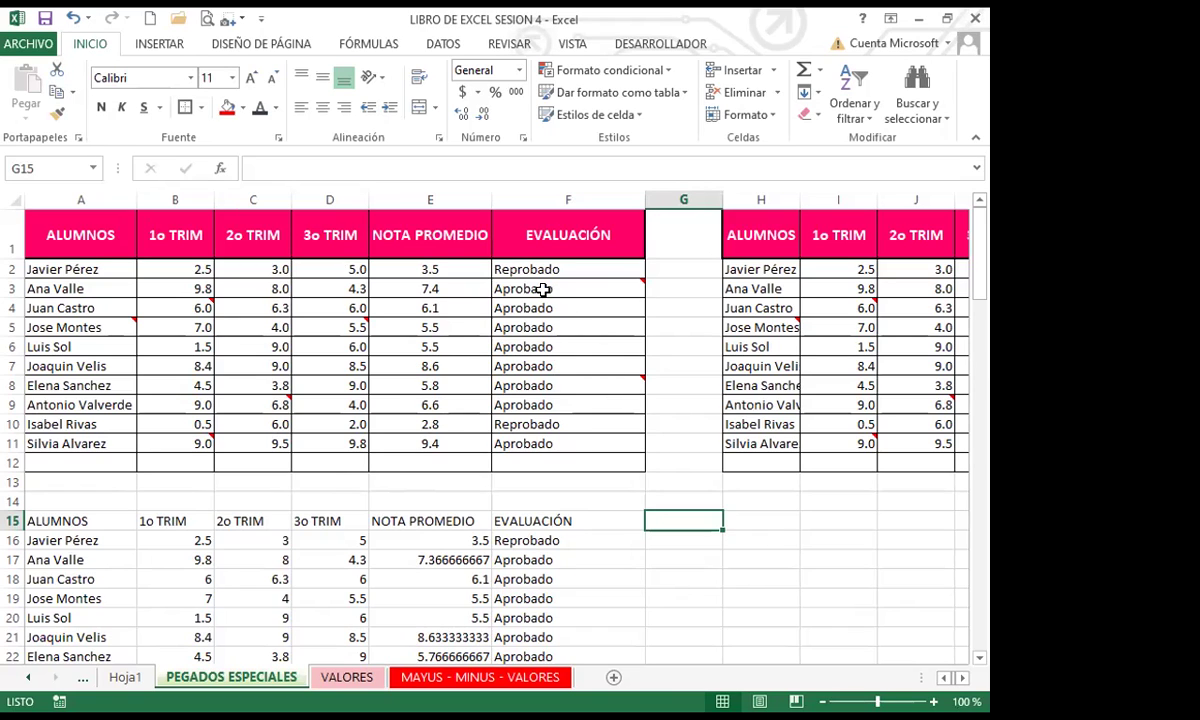
Copy the EVALUACIÓN results F2:F11 and paste them as a row at H45 with Pegado especial, using Transponer.
{"action": "left_click", "coordinate": [545, 268]}
{"action": "left_click_drag", "start_coordinate": [545, 268], "coordinate": [549, 443]}
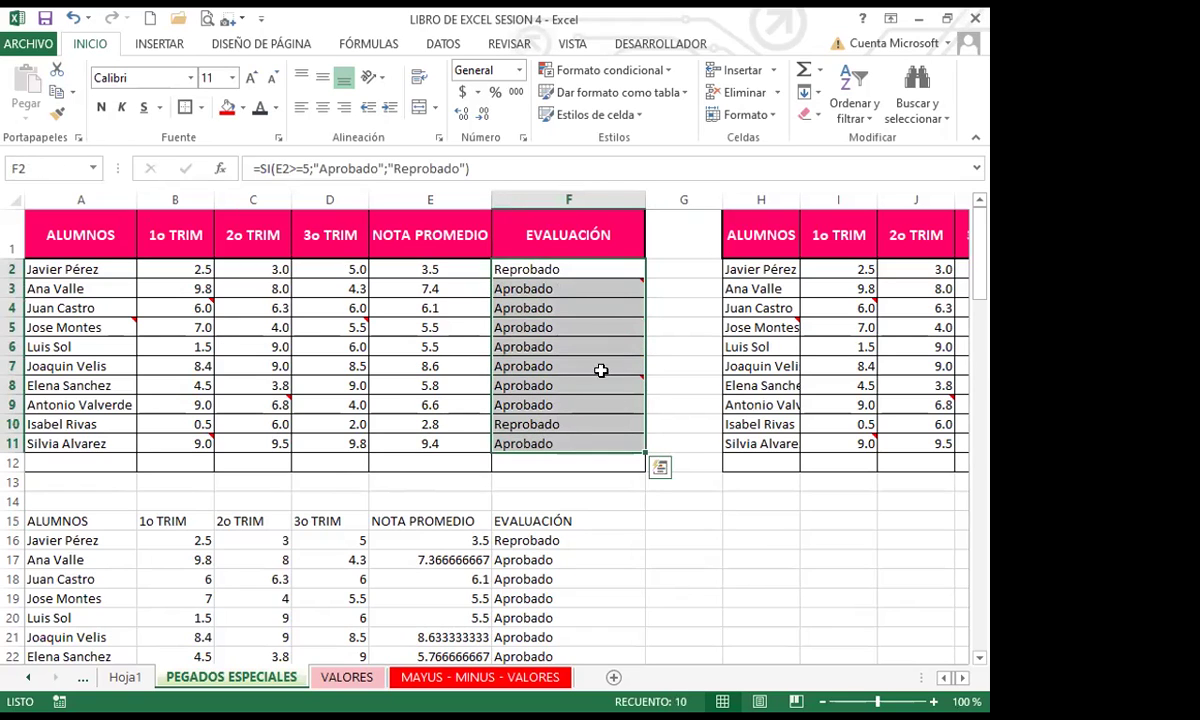
{"action": "left_click", "coordinate": [57, 91]}
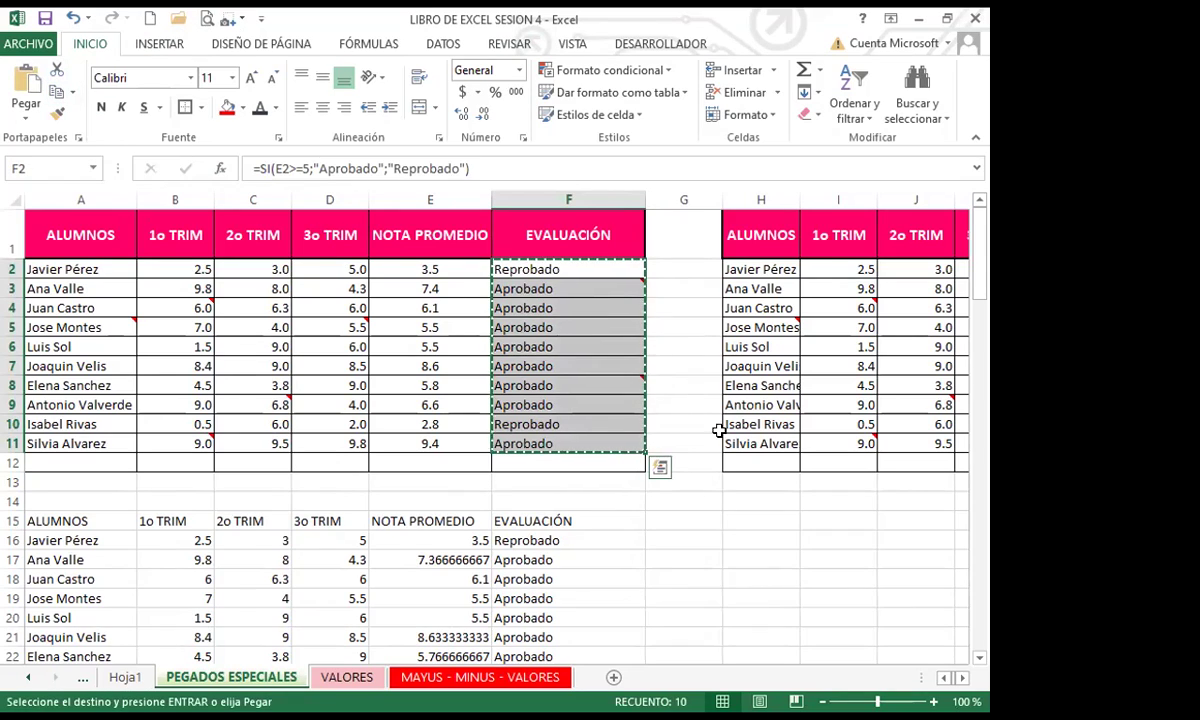
{"action": "scroll", "coordinate": [793, 340], "scroll_direction": "down", "scroll_amount": 13}
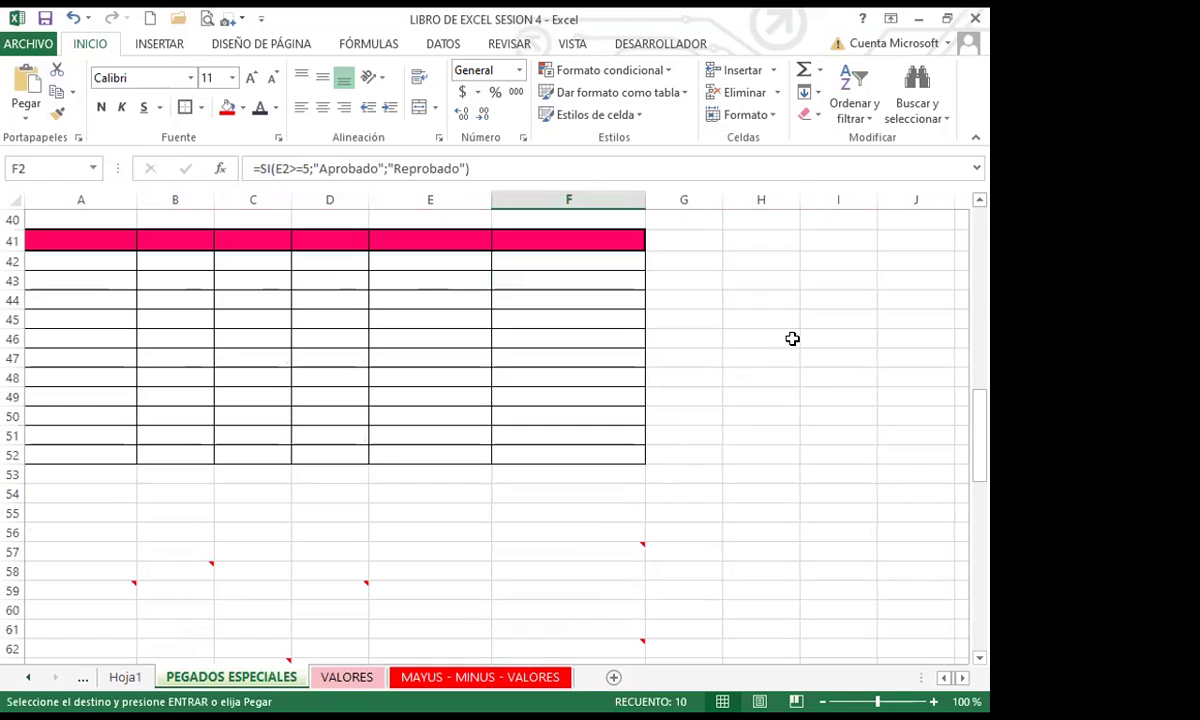
{"action": "left_click", "coordinate": [796, 319]}
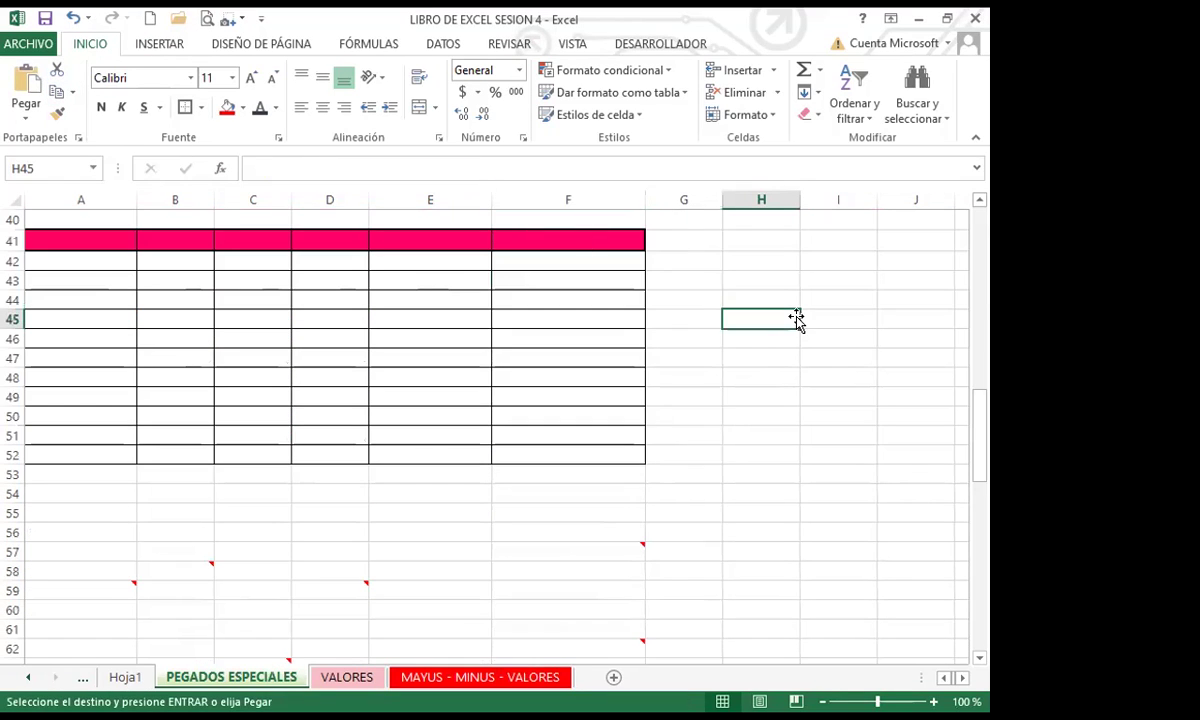
{"action": "left_click", "coordinate": [26, 110]}
{"action": "left_click", "coordinate": [102, 325]}
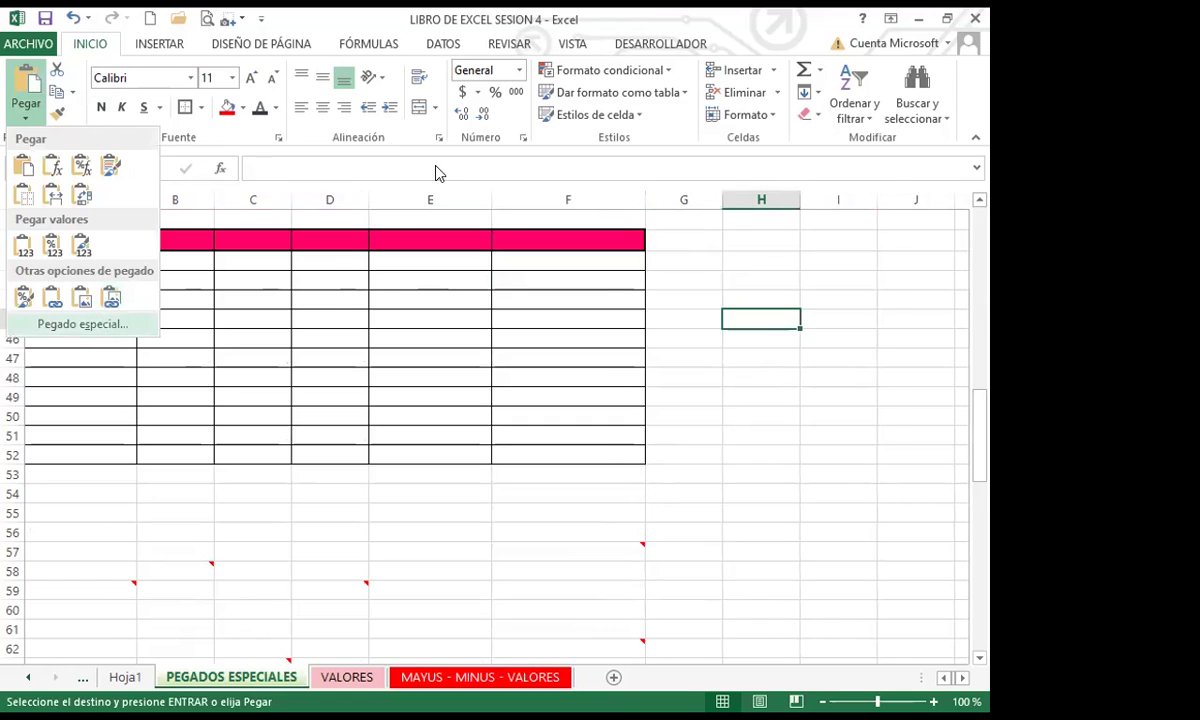
{"action": "left_click", "coordinate": [609, 434]}
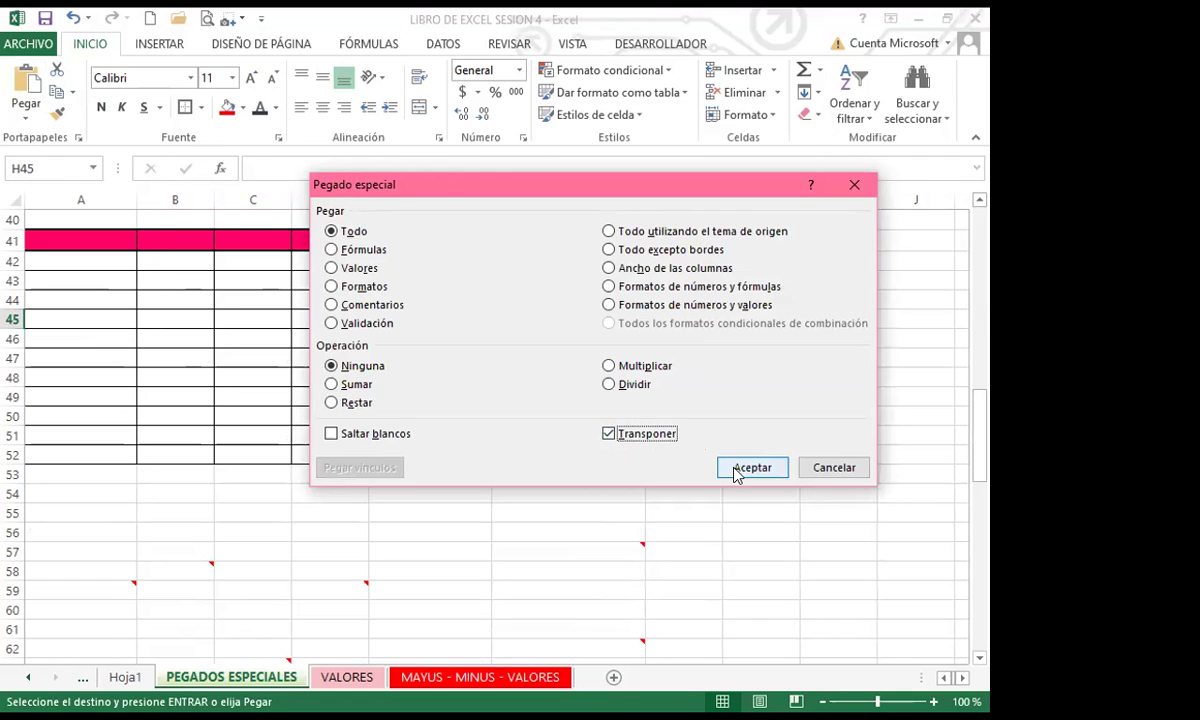
{"action": "left_click", "coordinate": [740, 469]}
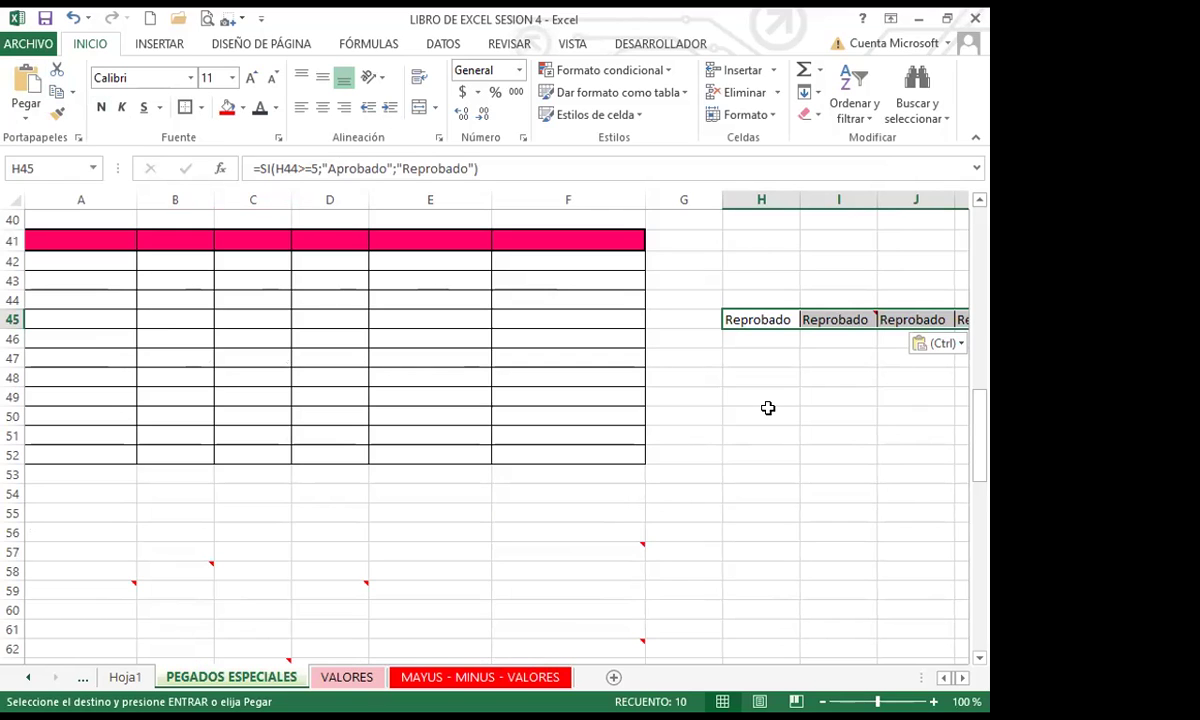
{"action": "left_click", "coordinate": [743, 237]}
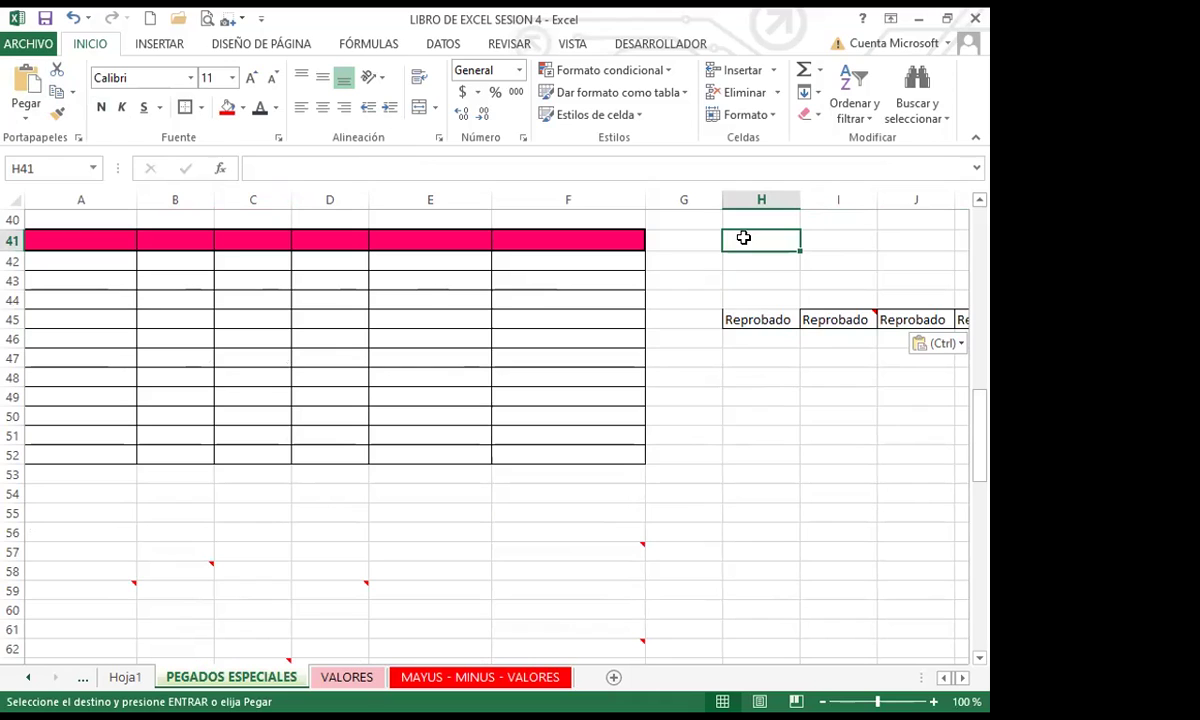
{"action": "left_click_drag", "start_coordinate": [592, 260], "coordinate": [582, 447]}
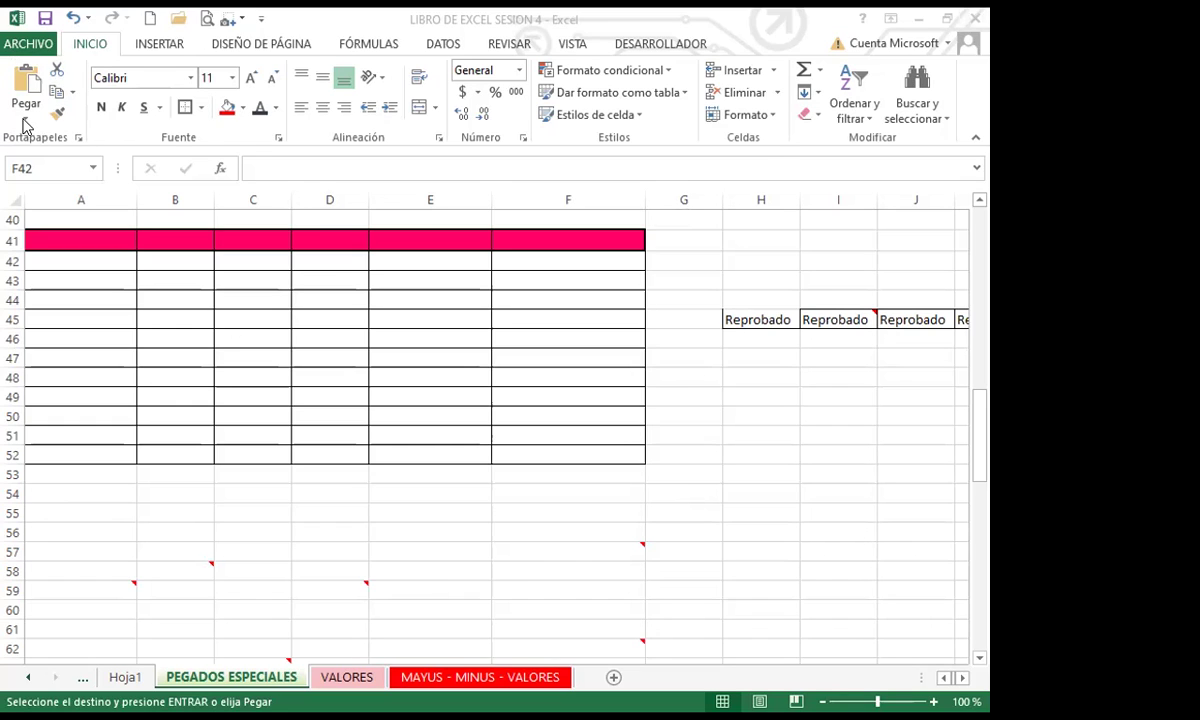
{"action": "key", "text": "ctrl+v"}
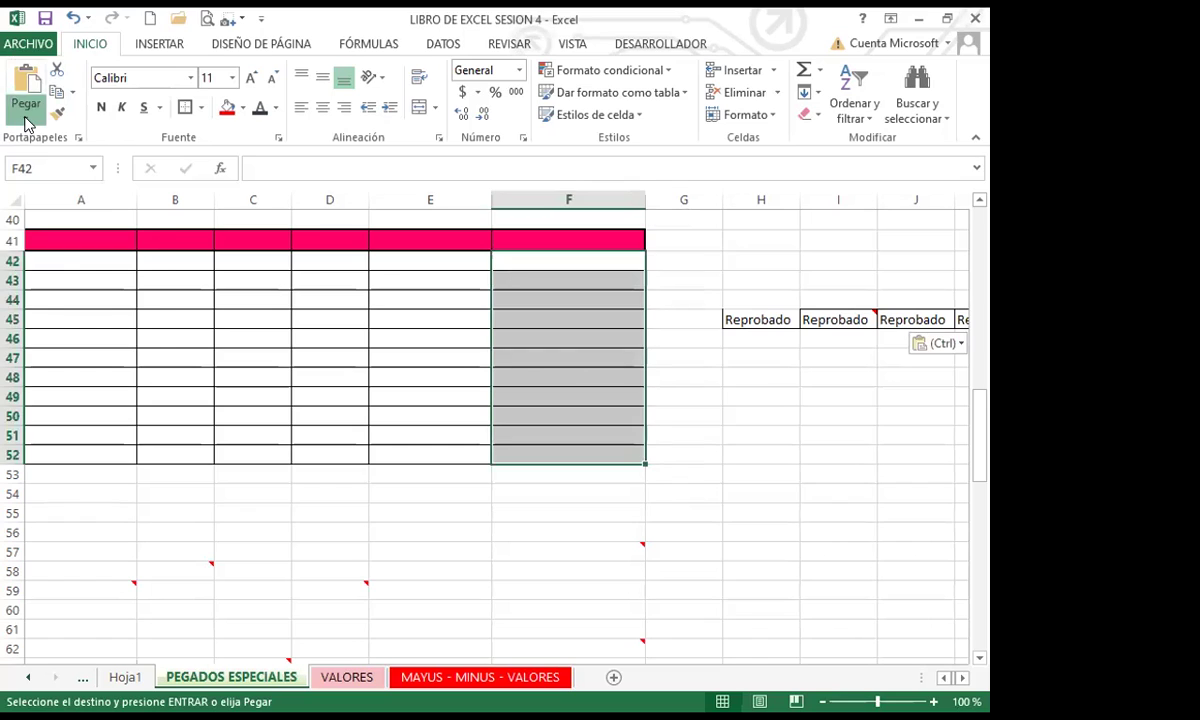
{"action": "left_click", "coordinate": [27, 124]}
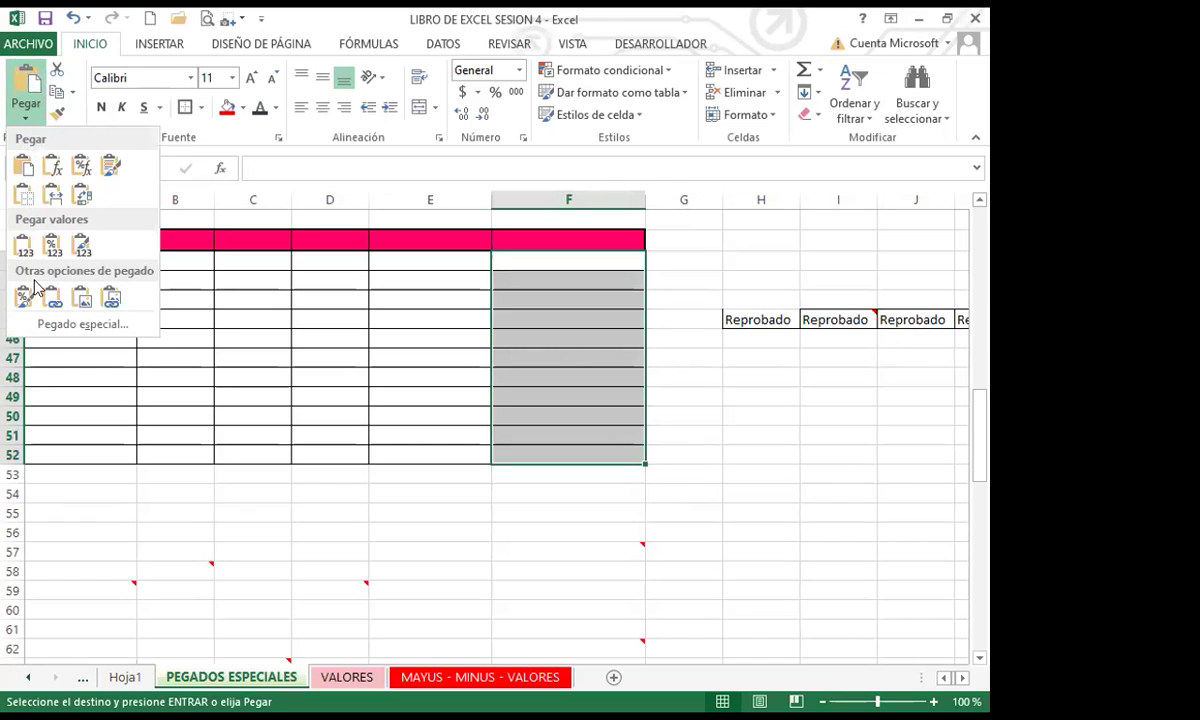
{"action": "left_click", "coordinate": [83, 324]}
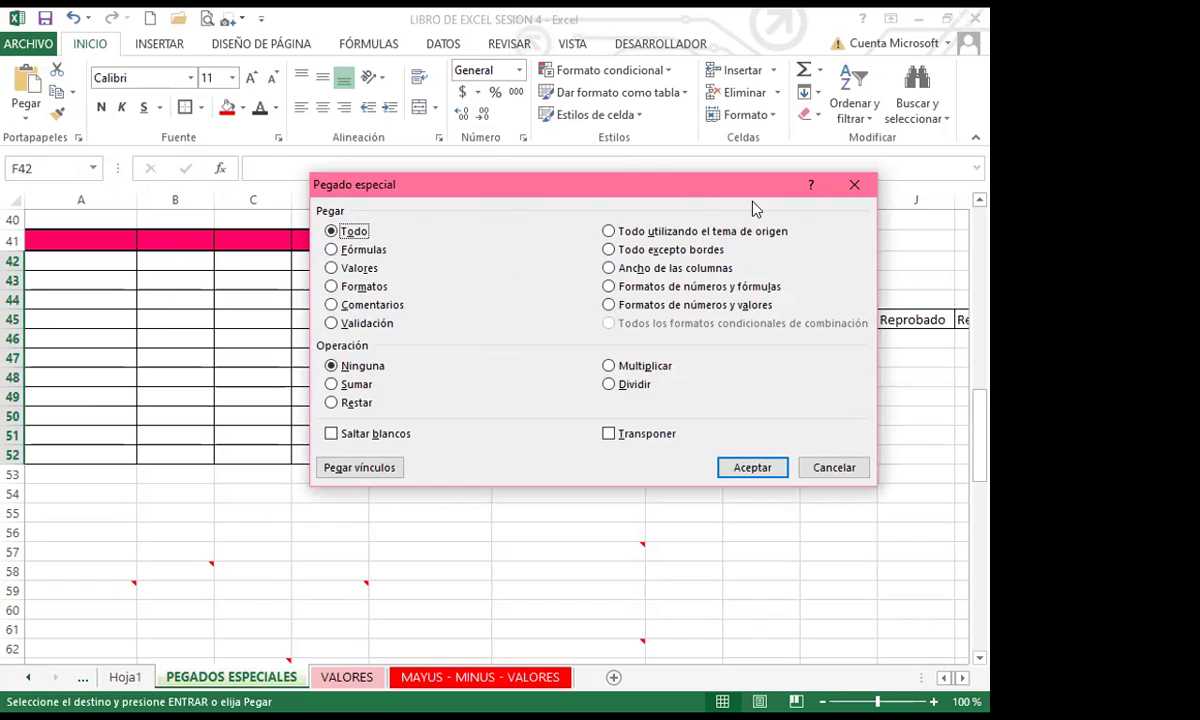
{"action": "left_click", "coordinate": [855, 184]}
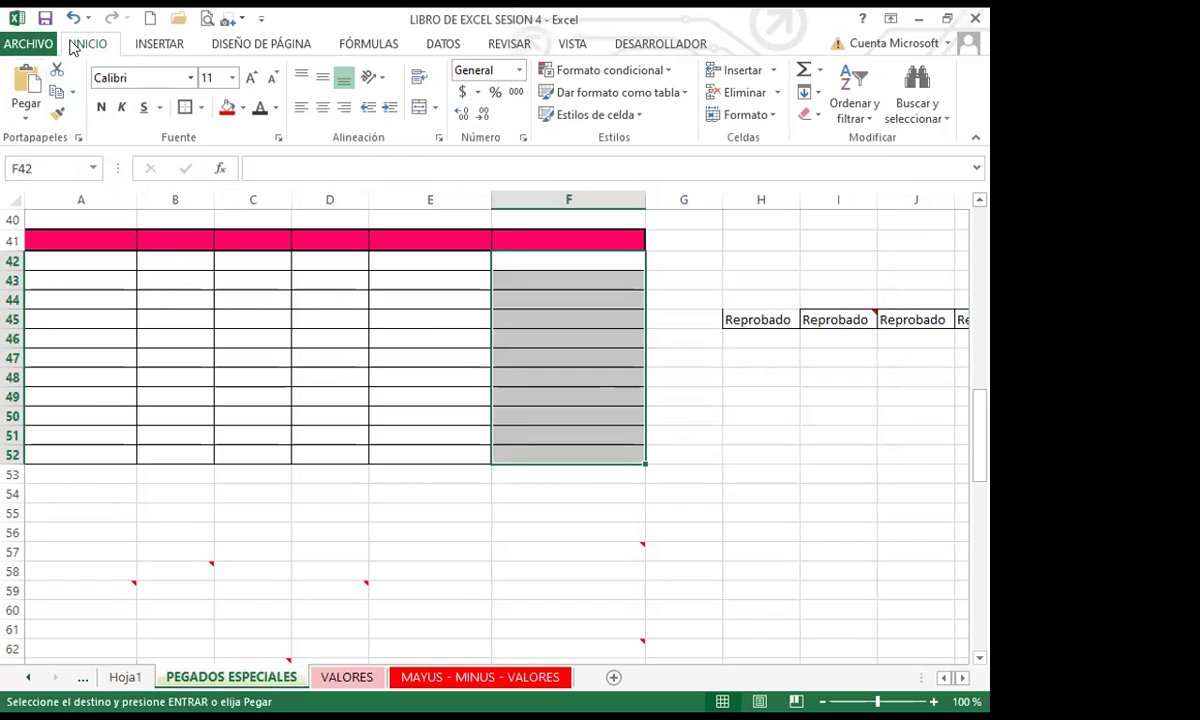
{"action": "left_click", "coordinate": [27, 124]}
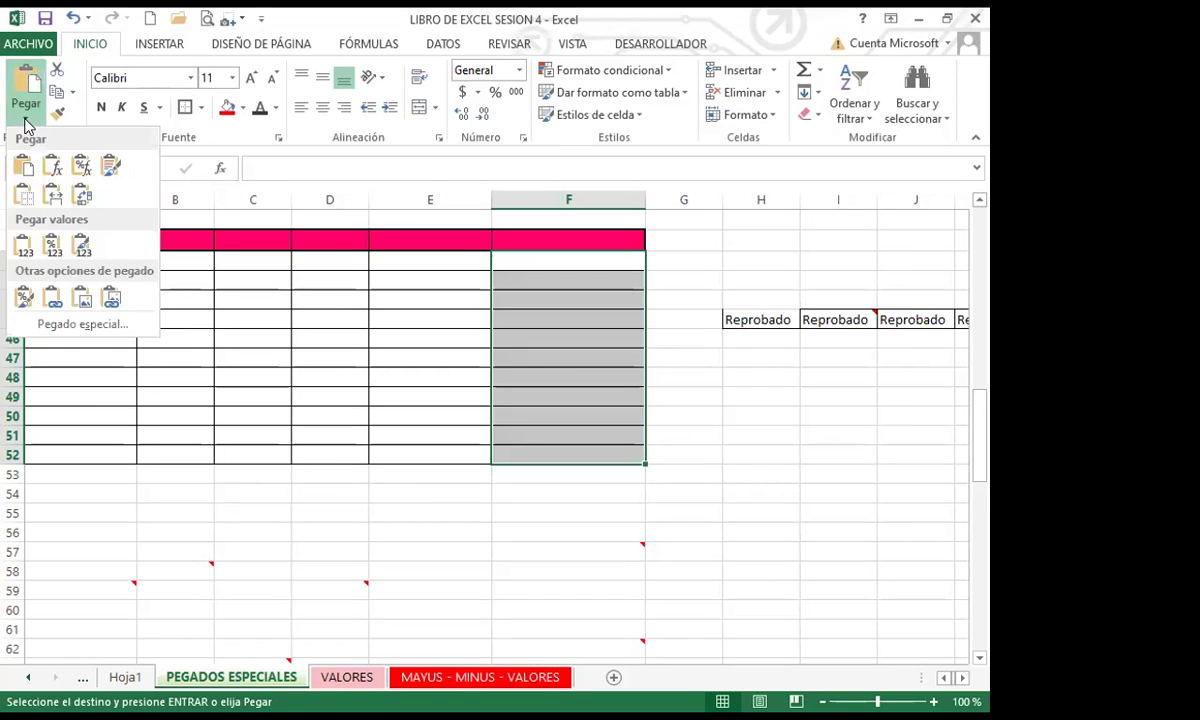
{"action": "left_click", "coordinate": [79, 326]}
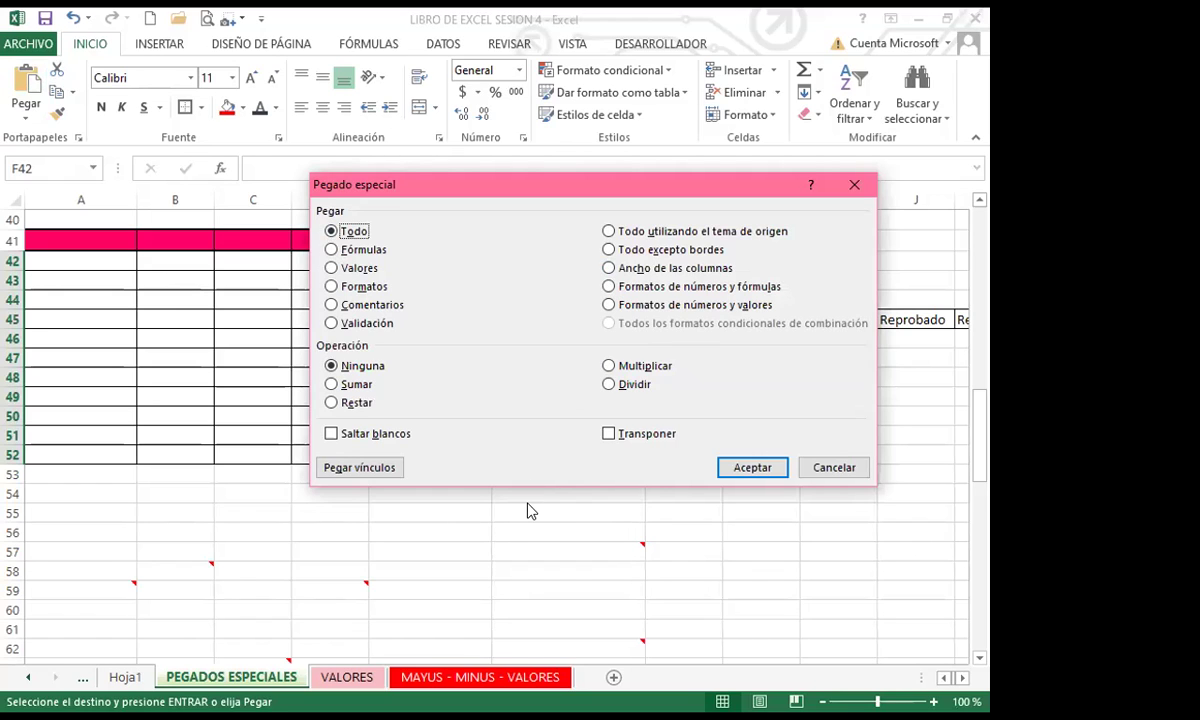
{"action": "left_click", "coordinate": [836, 471]}
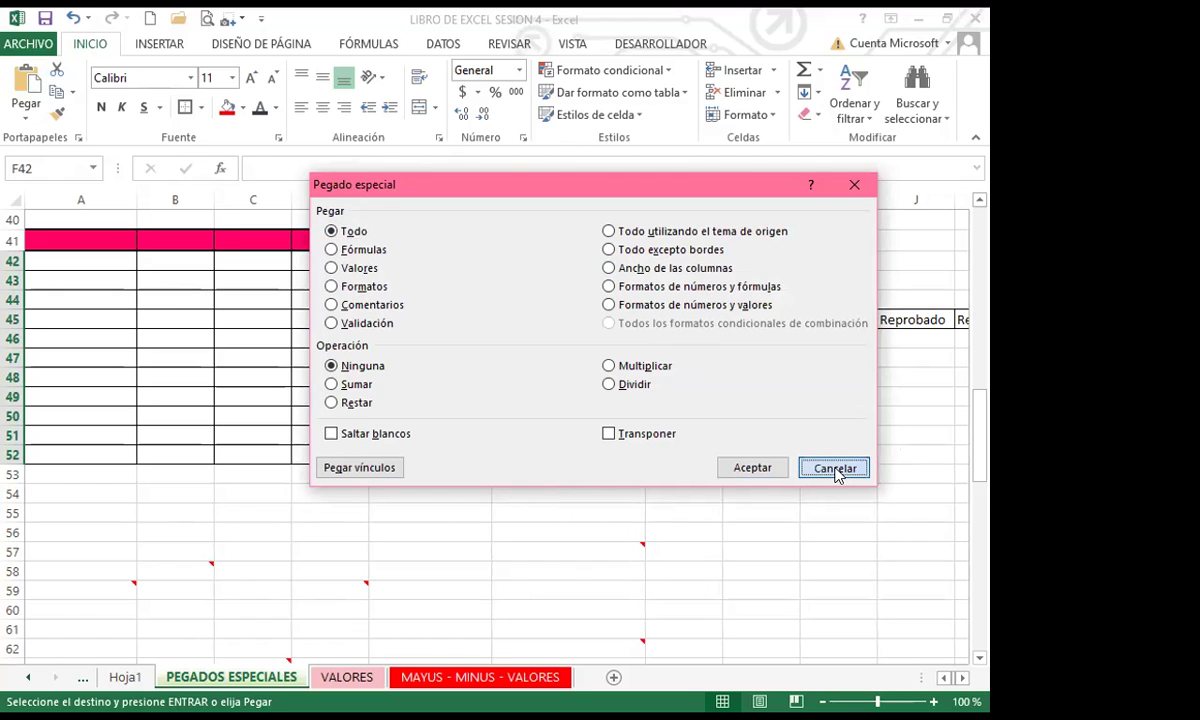
{"action": "left_click", "coordinate": [569, 496]}
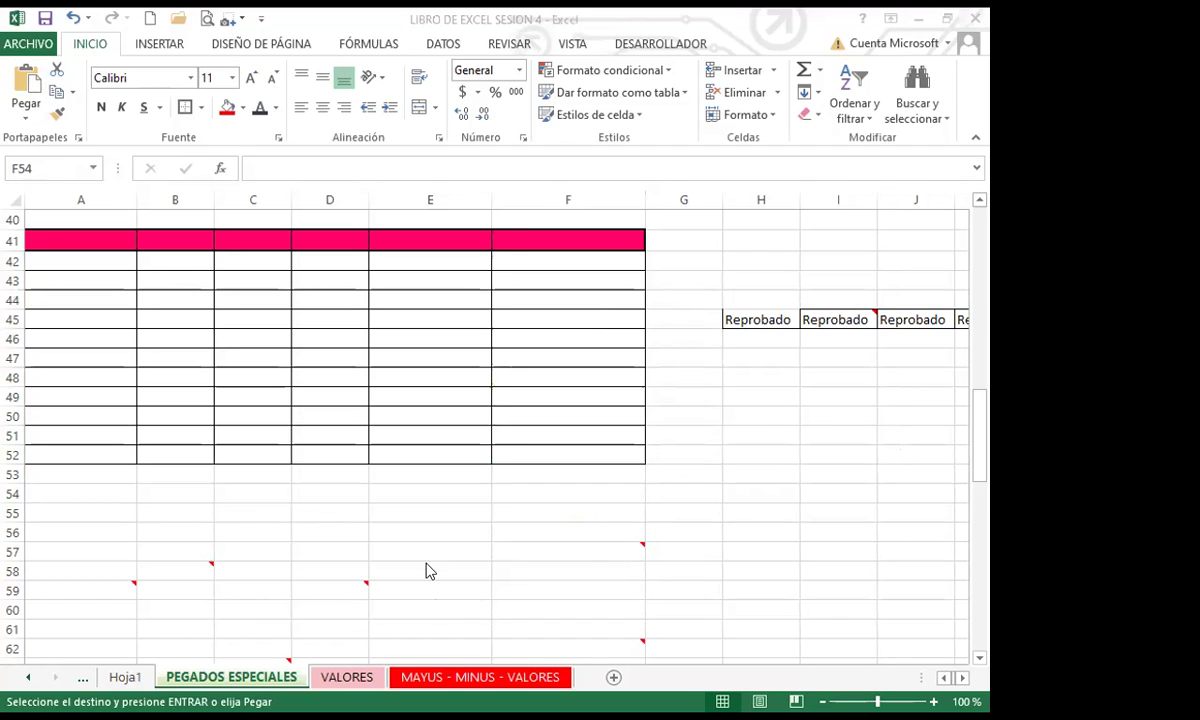
{"action": "left_click", "coordinate": [340, 293]}
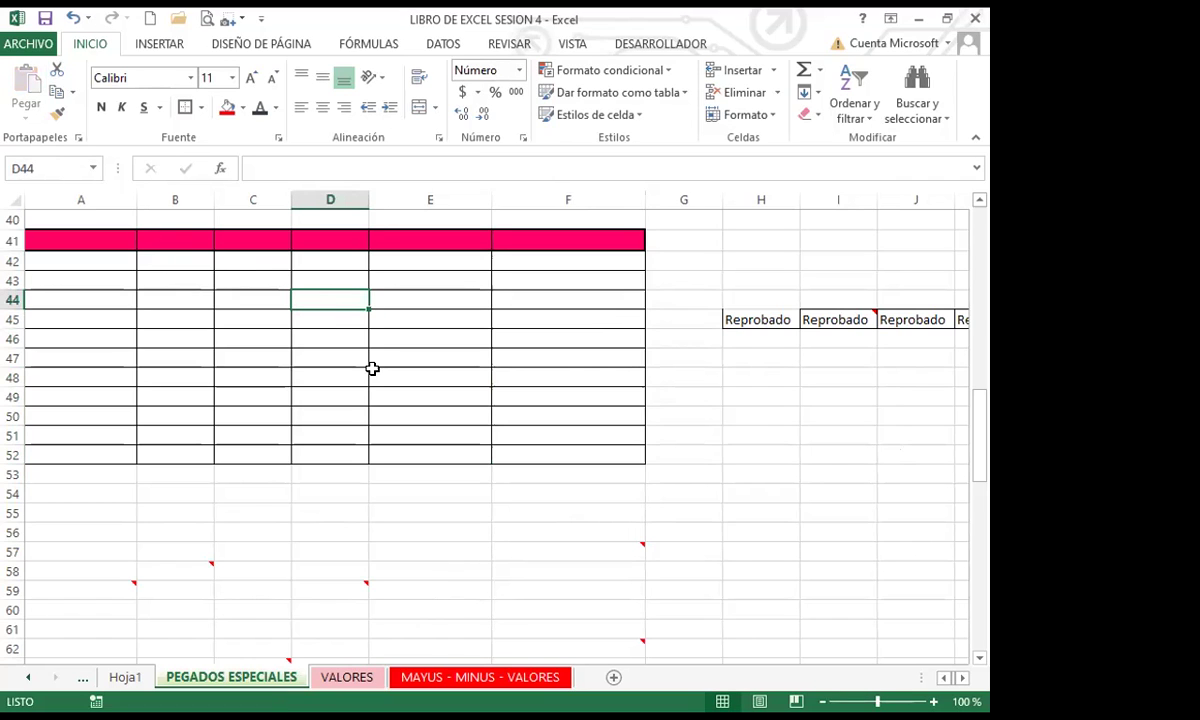
{"action": "left_click", "coordinate": [420, 515]}
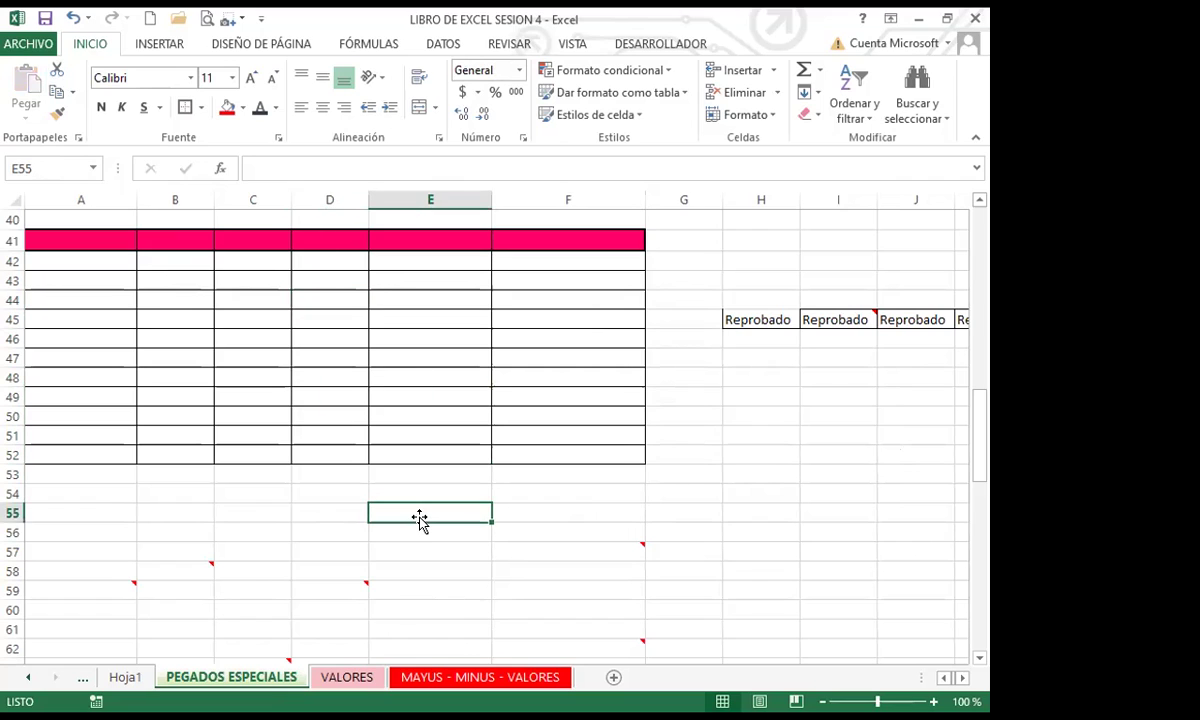
{"action": "left_click", "coordinate": [522, 452]}
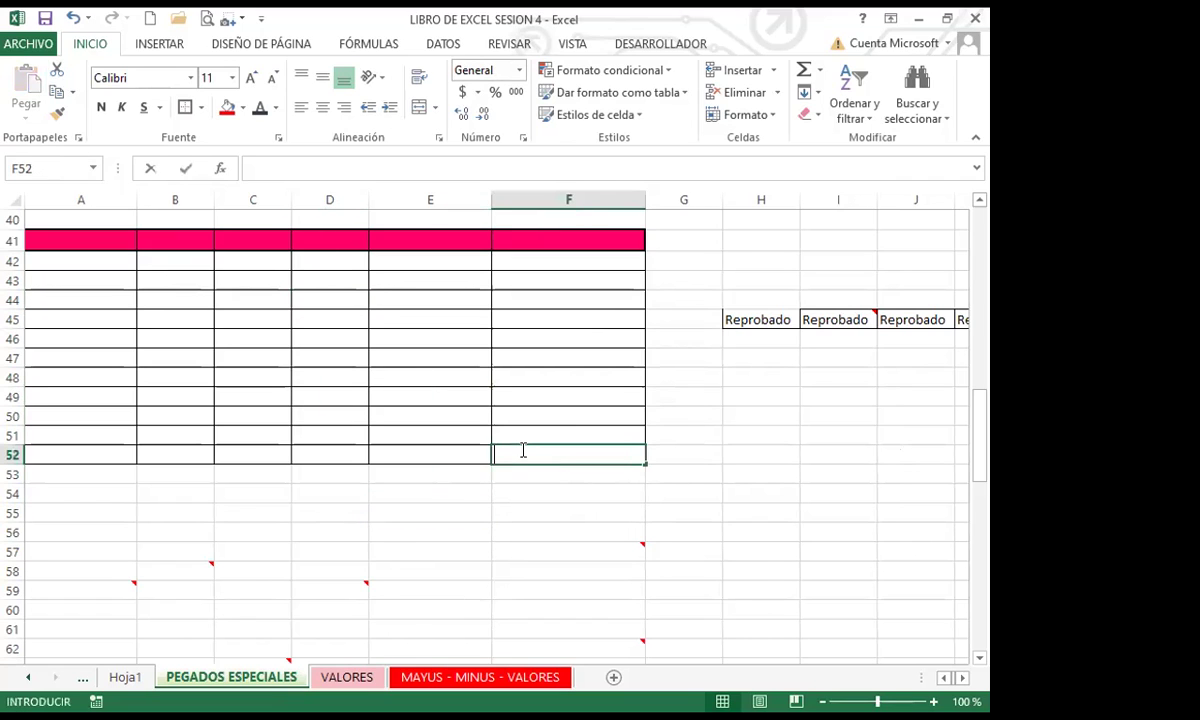
{"action": "left_click", "coordinate": [559, 437]}
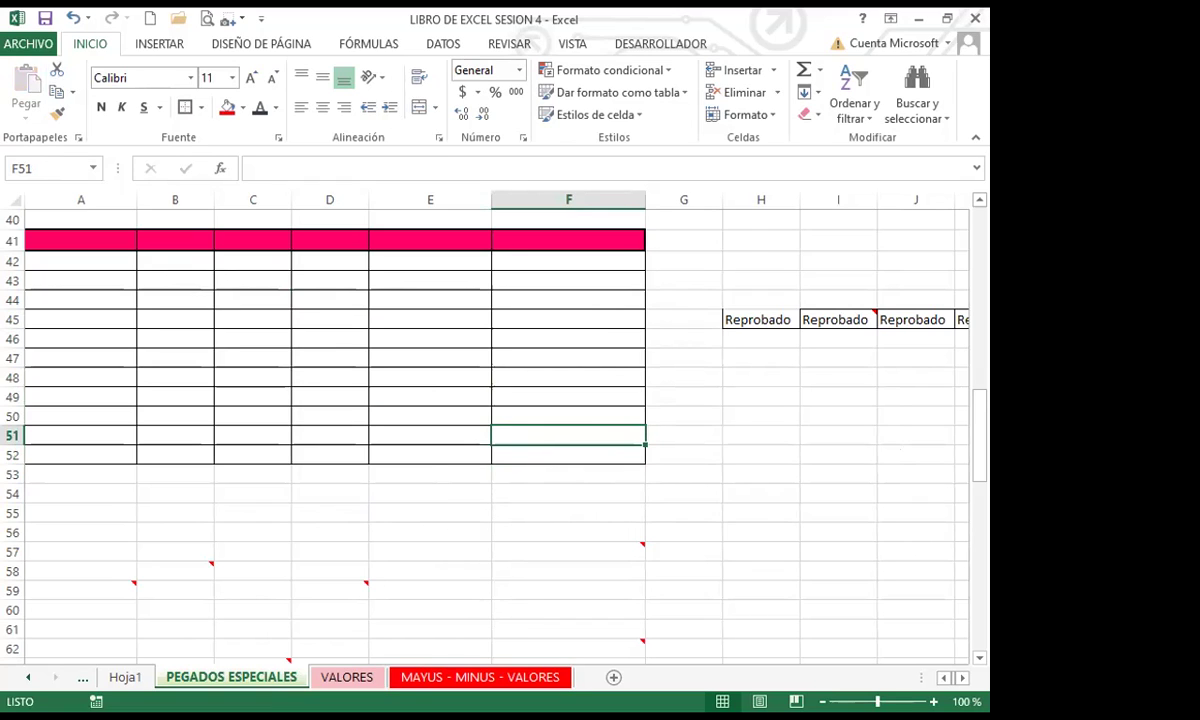
{"action": "left_click", "coordinate": [715, 527]}
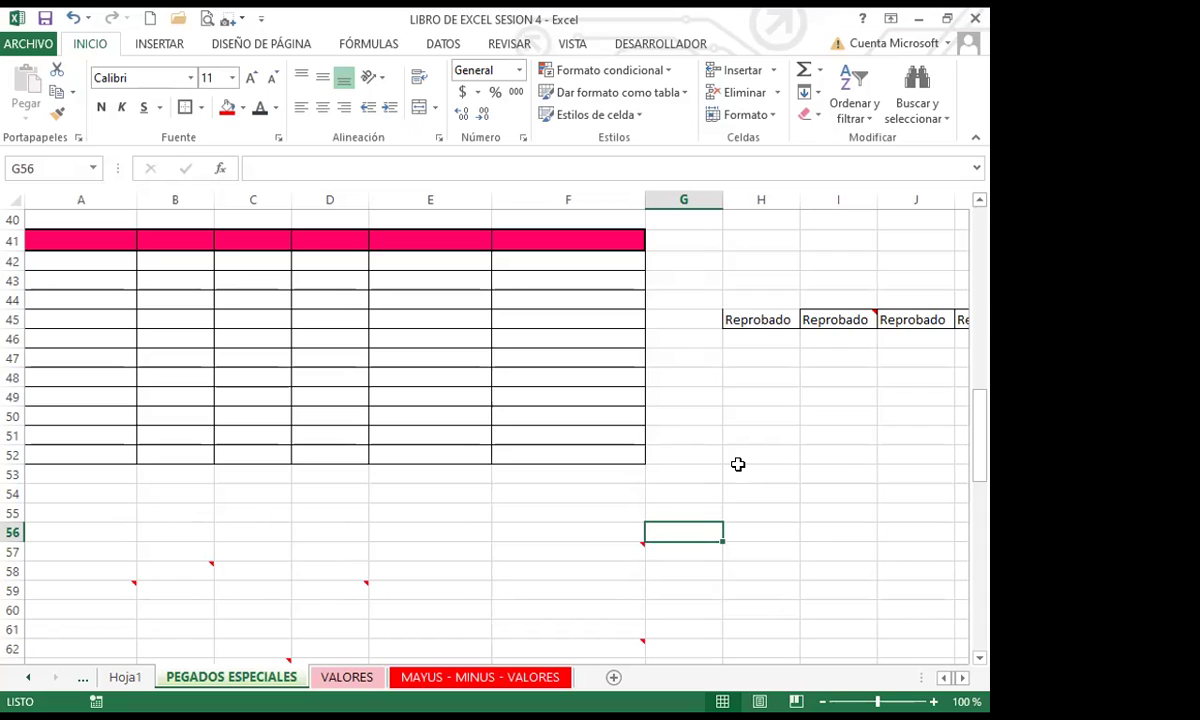
{"action": "left_click", "coordinate": [598, 529]}
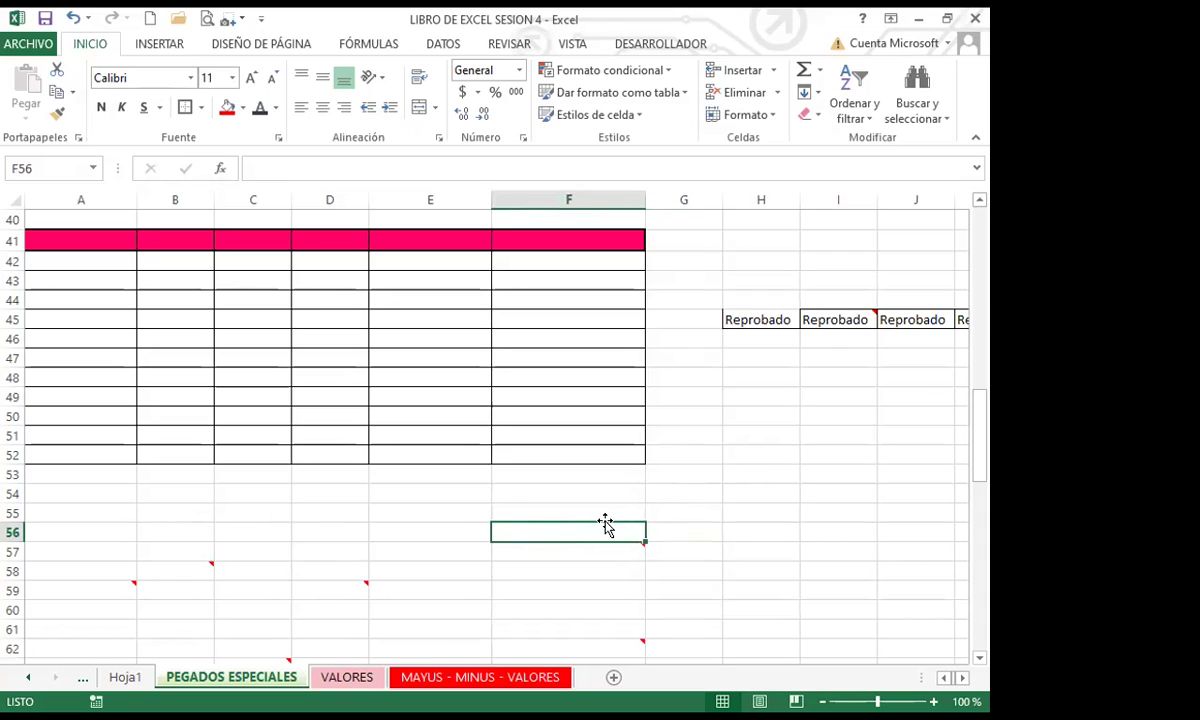
{"action": "left_click", "coordinate": [675, 533]}
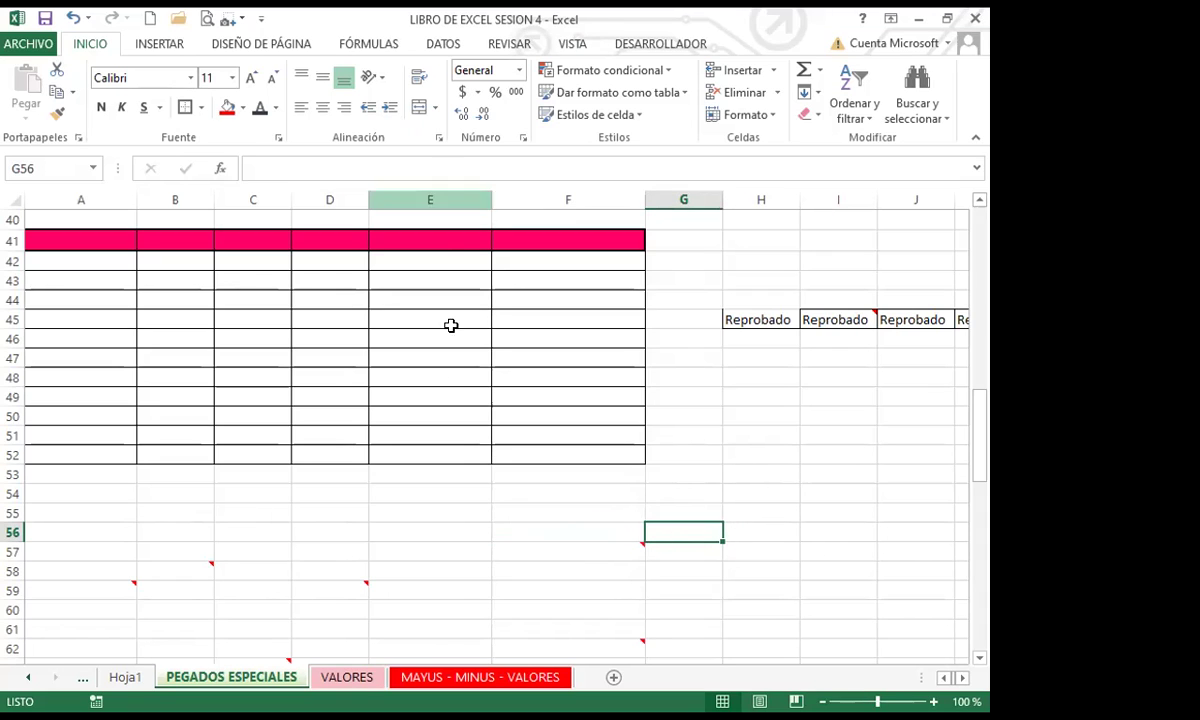
{"action": "left_click", "coordinate": [442, 508]}
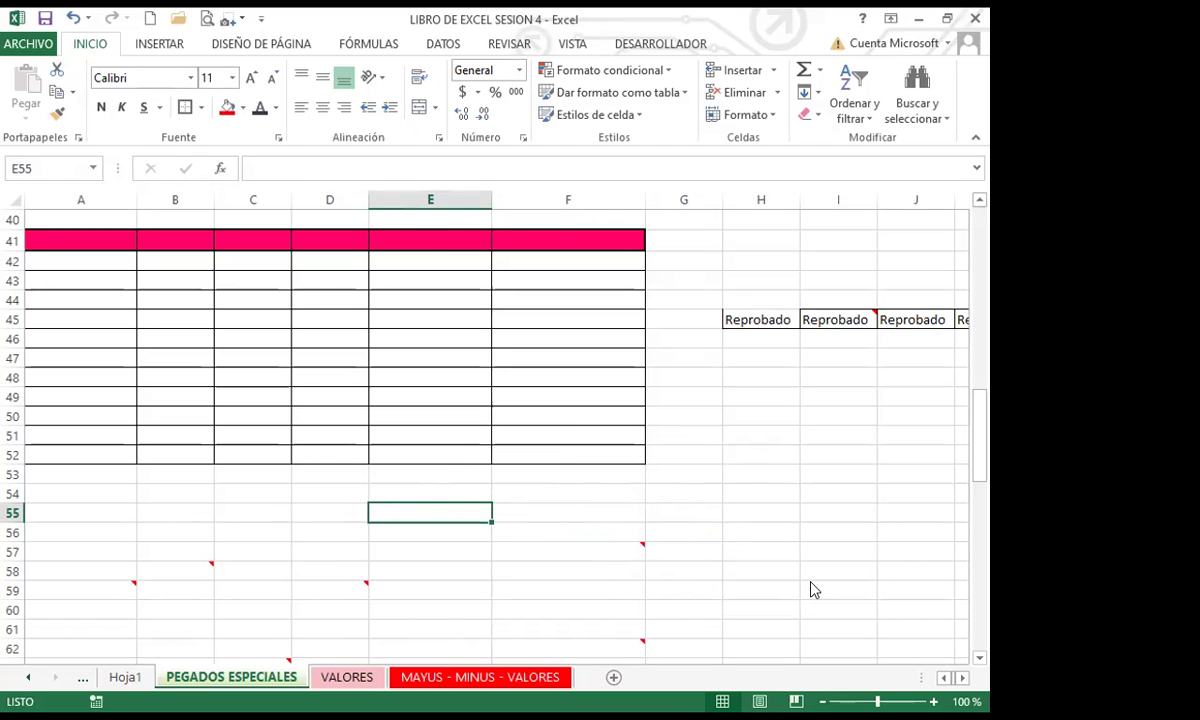
Switch to the VALORES sheet and view the number categories in the Formato de celdas dialog for cell D18.
{"action": "left_click", "coordinate": [346, 677]}
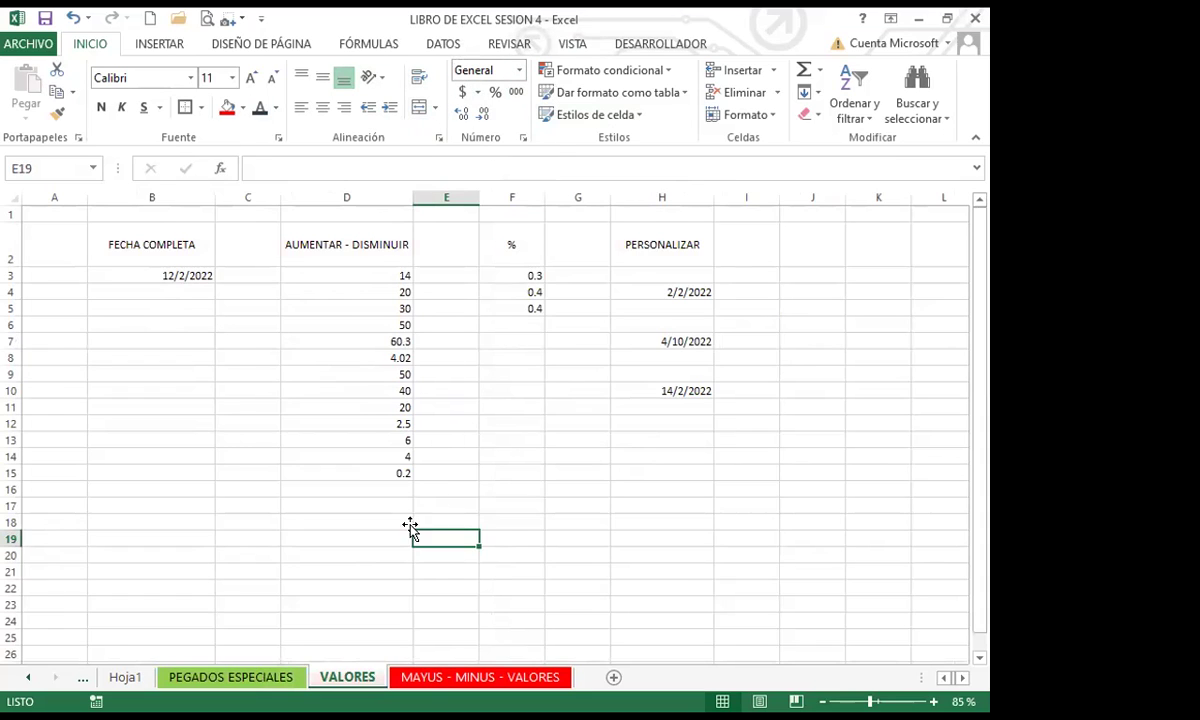
{"action": "left_click", "coordinate": [365, 521]}
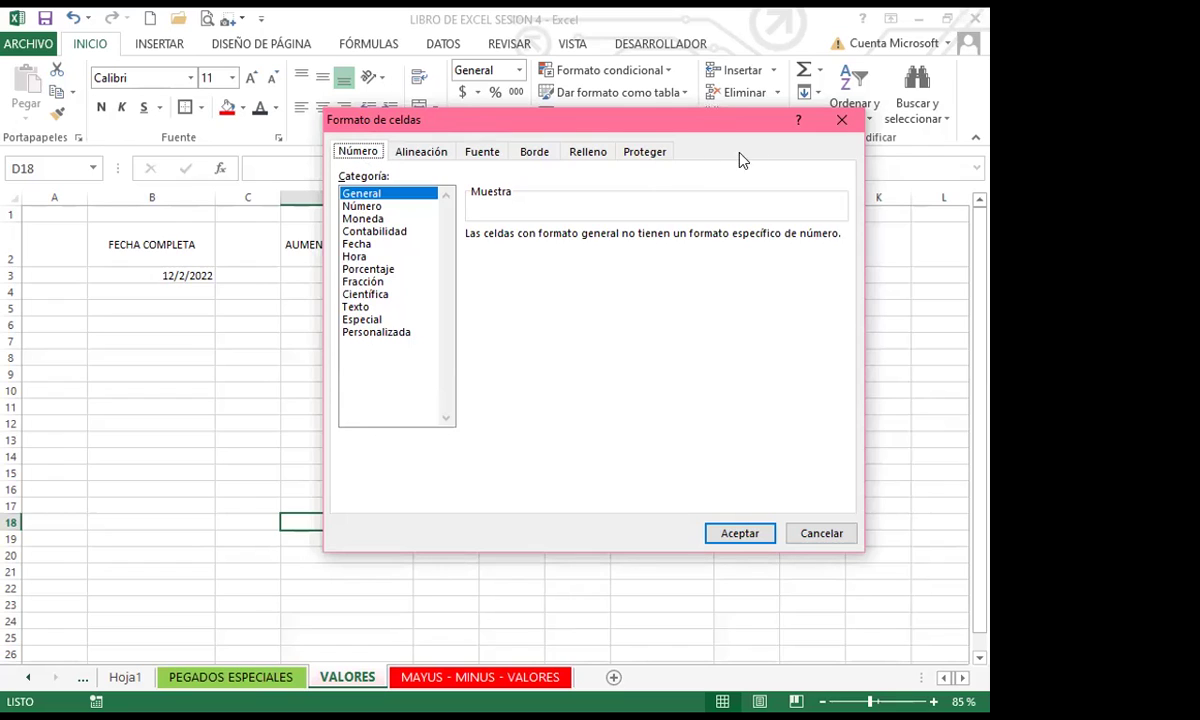
{"action": "left_click", "coordinate": [840, 119]}
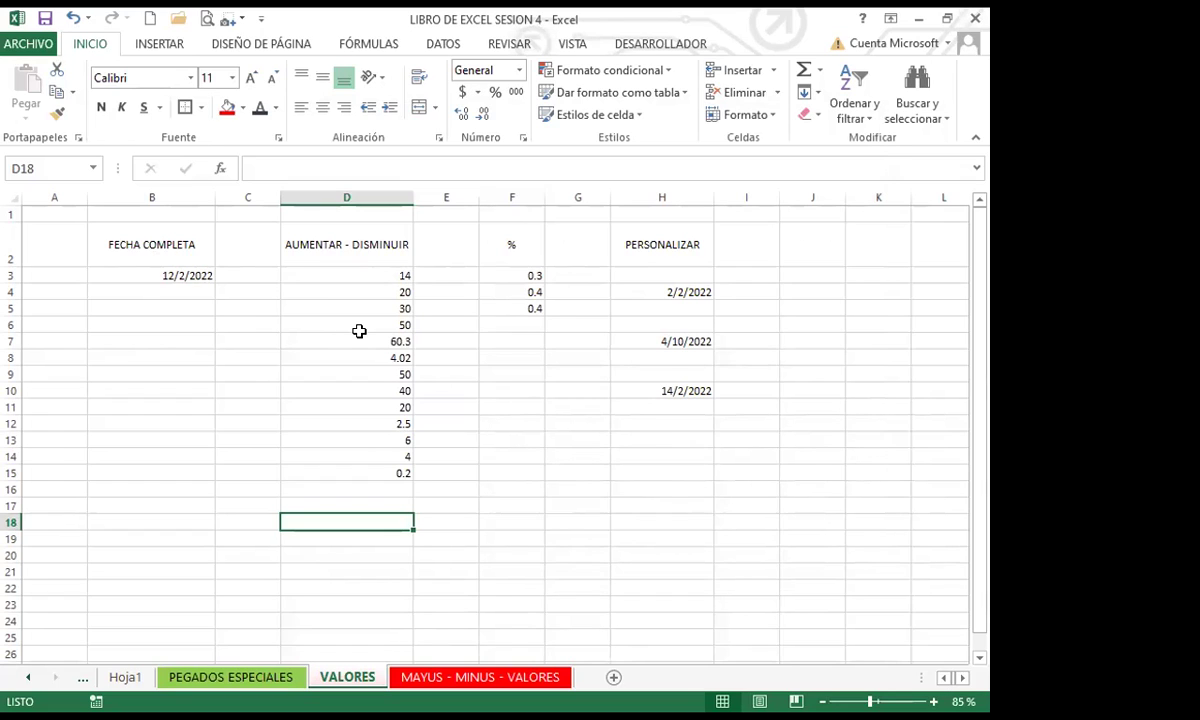
Enter the text MARTES 12 DE FEBRERO DEL 2020 in B4, then clear that cell.
{"action": "left_click", "coordinate": [171, 276]}
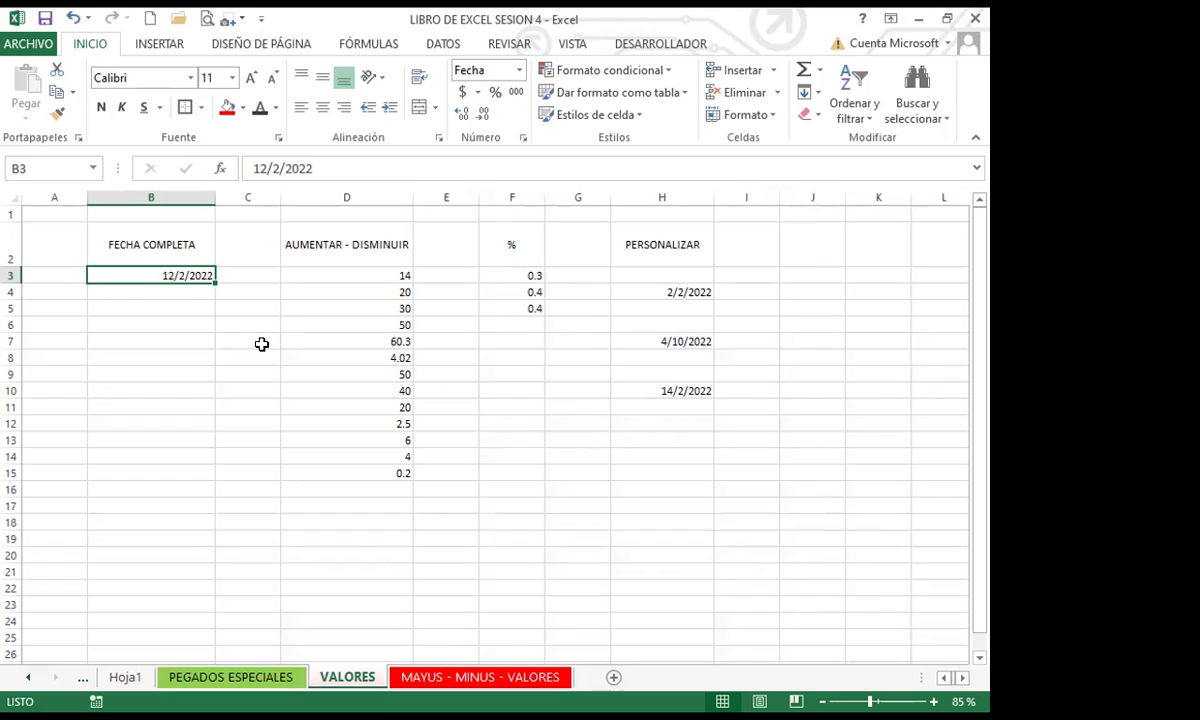
{"action": "left_click", "coordinate": [153, 290]}
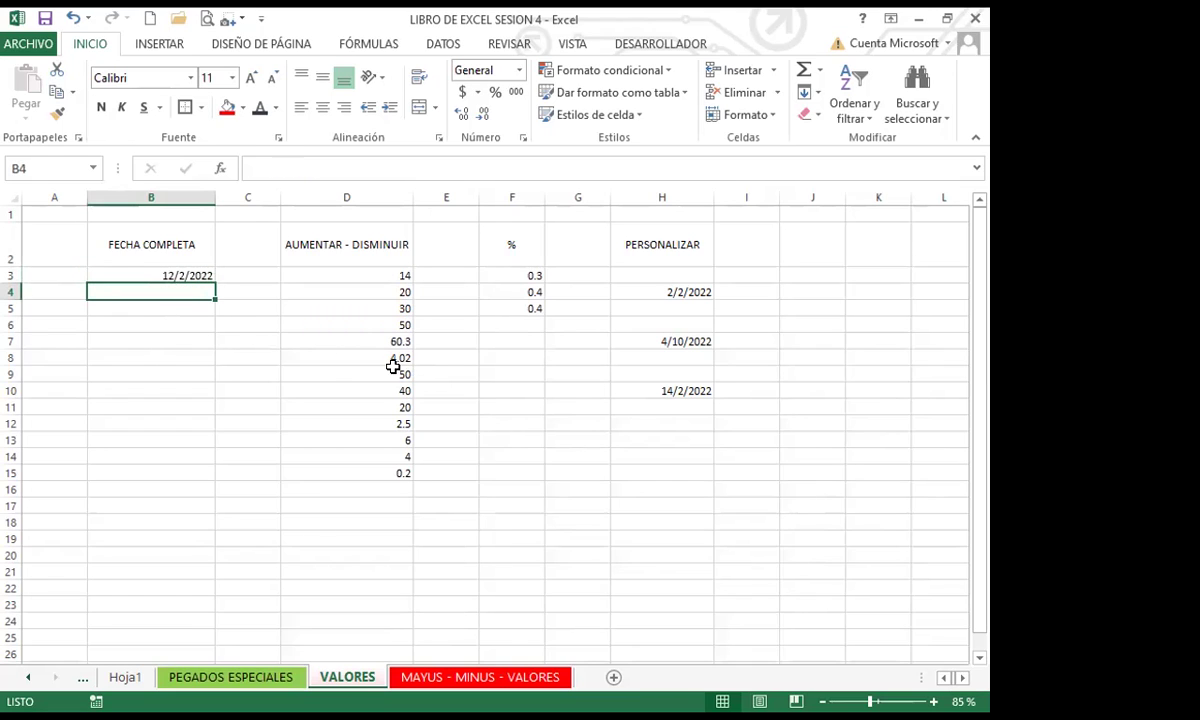
{"action": "type", "text": "MARTES"}
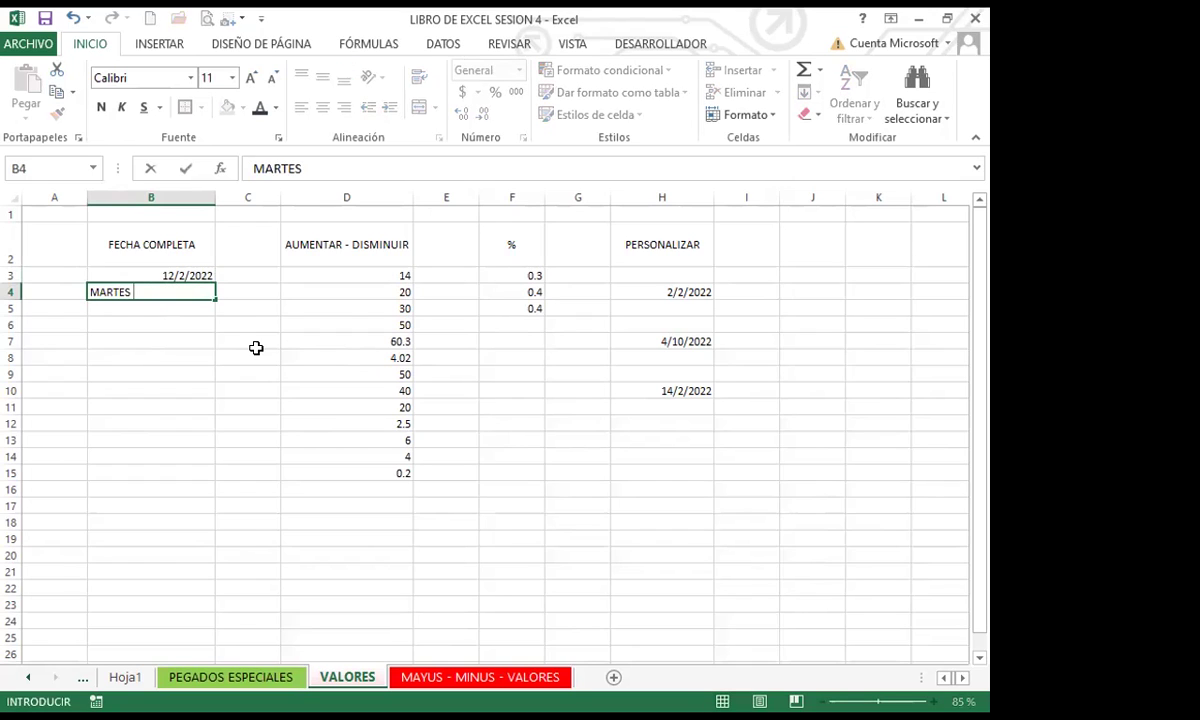
{"action": "type", "text": " 12 DE FEBRERO DEL "}
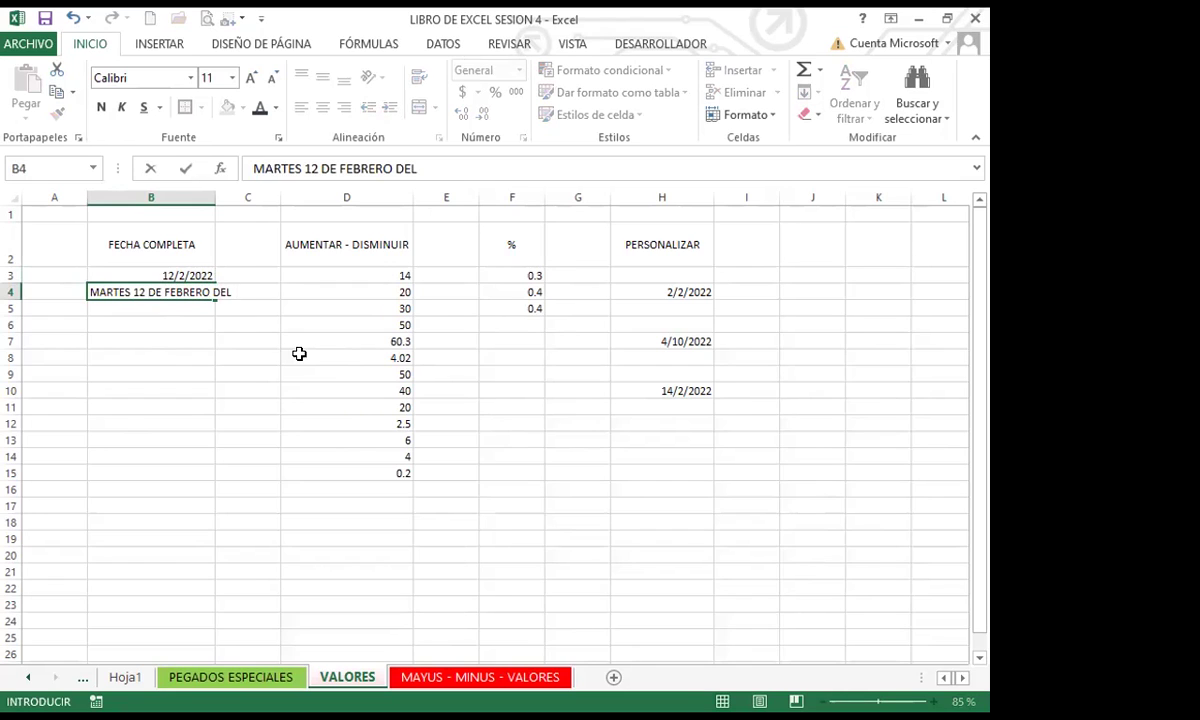
{"action": "type", "text": " 2020"}
{"action": "left_click", "coordinate": [146, 388]}
{"action": "left_click", "coordinate": [143, 295]}
{"action": "key", "text": "Delete"}
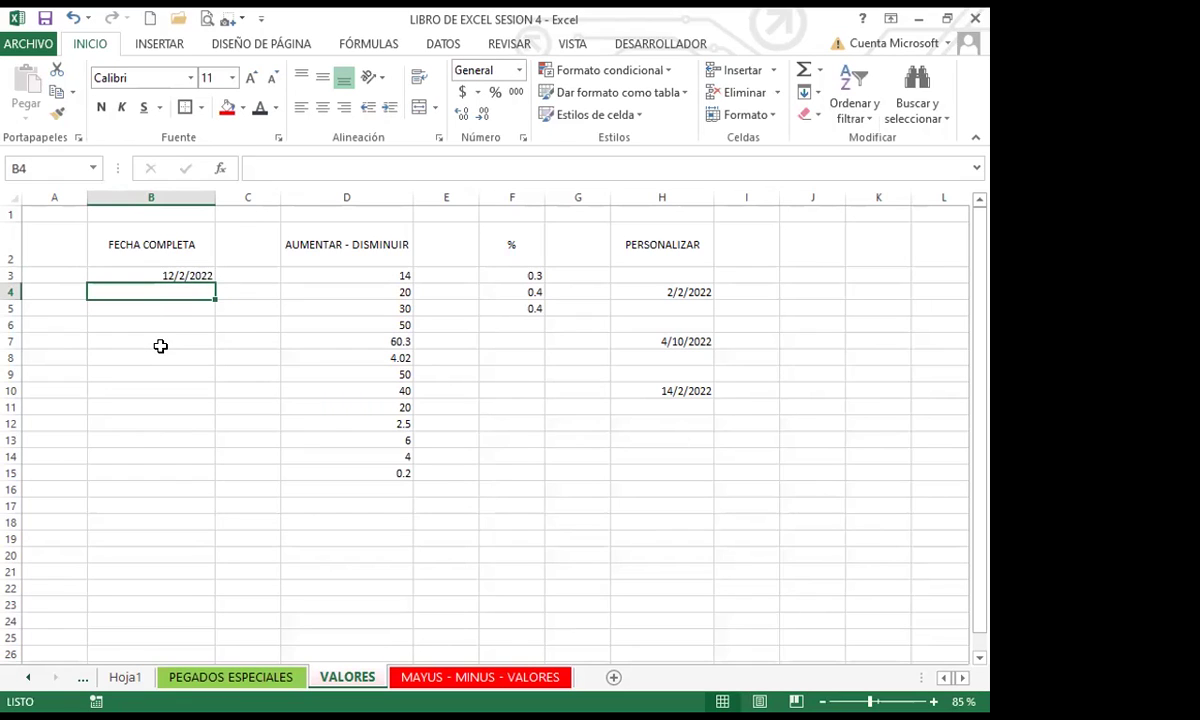
Auto-fit the width of the FECHA COMPLETA column and select its date in B3.
{"action": "left_click", "coordinate": [145, 275]}
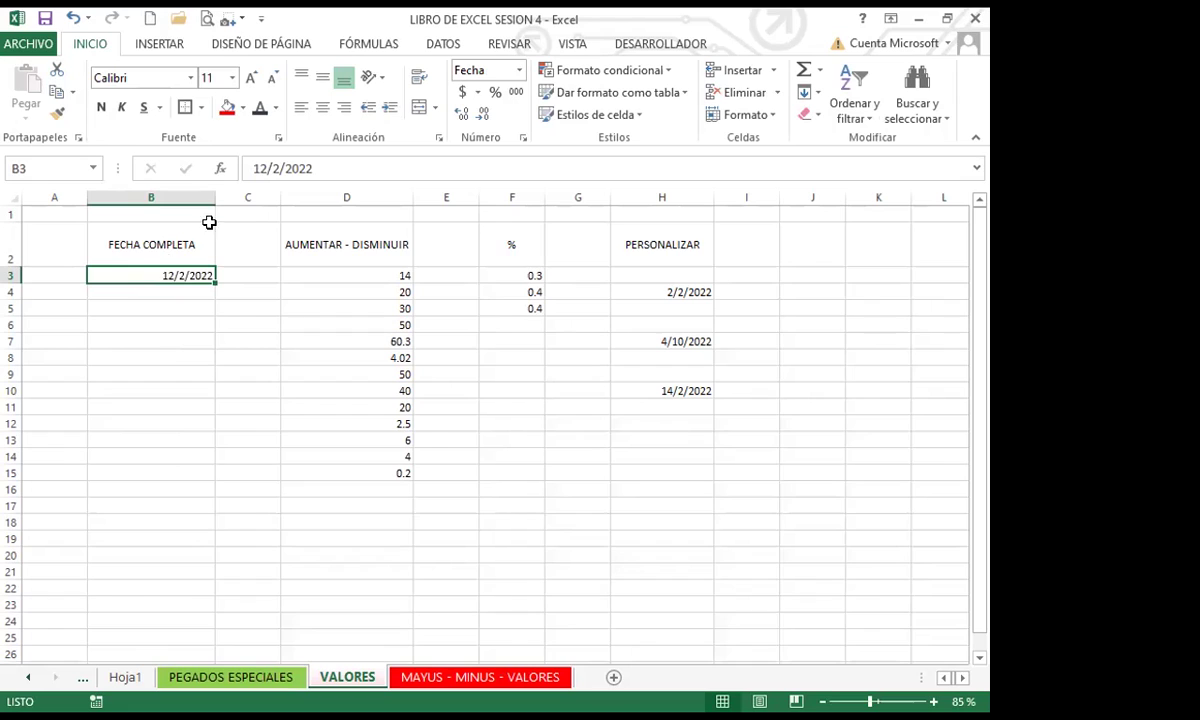
{"action": "double_click", "coordinate": [211, 192]}
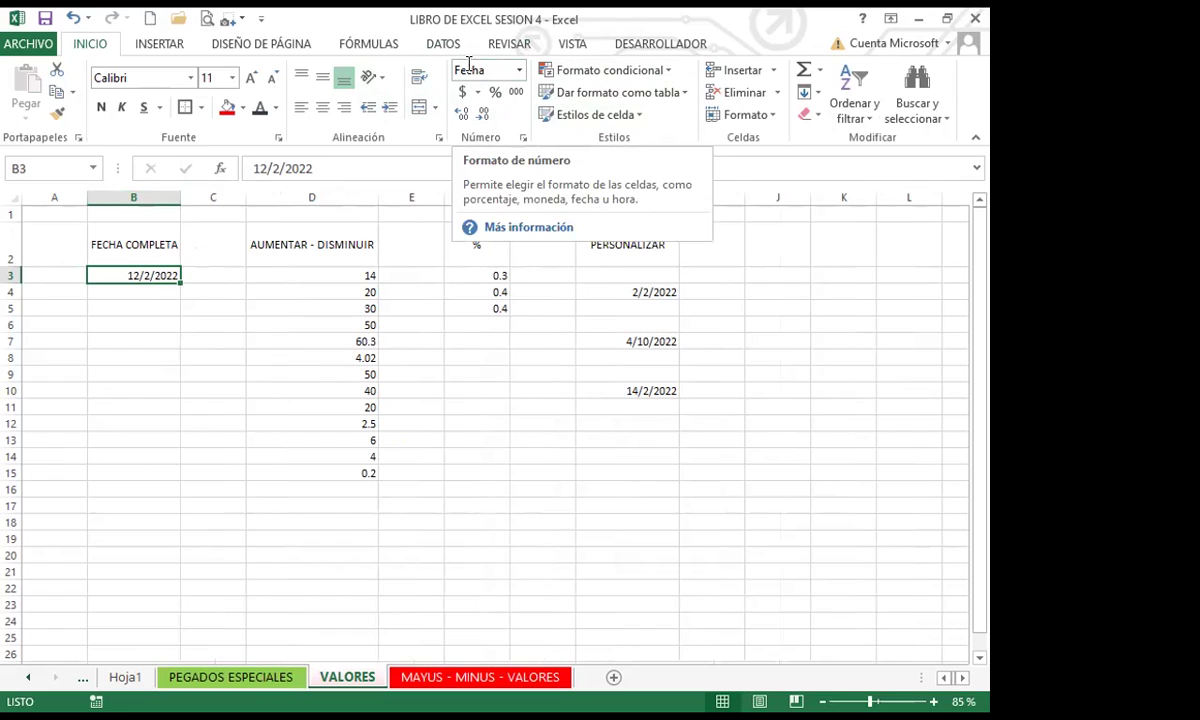
{"action": "left_click", "coordinate": [140, 237]}
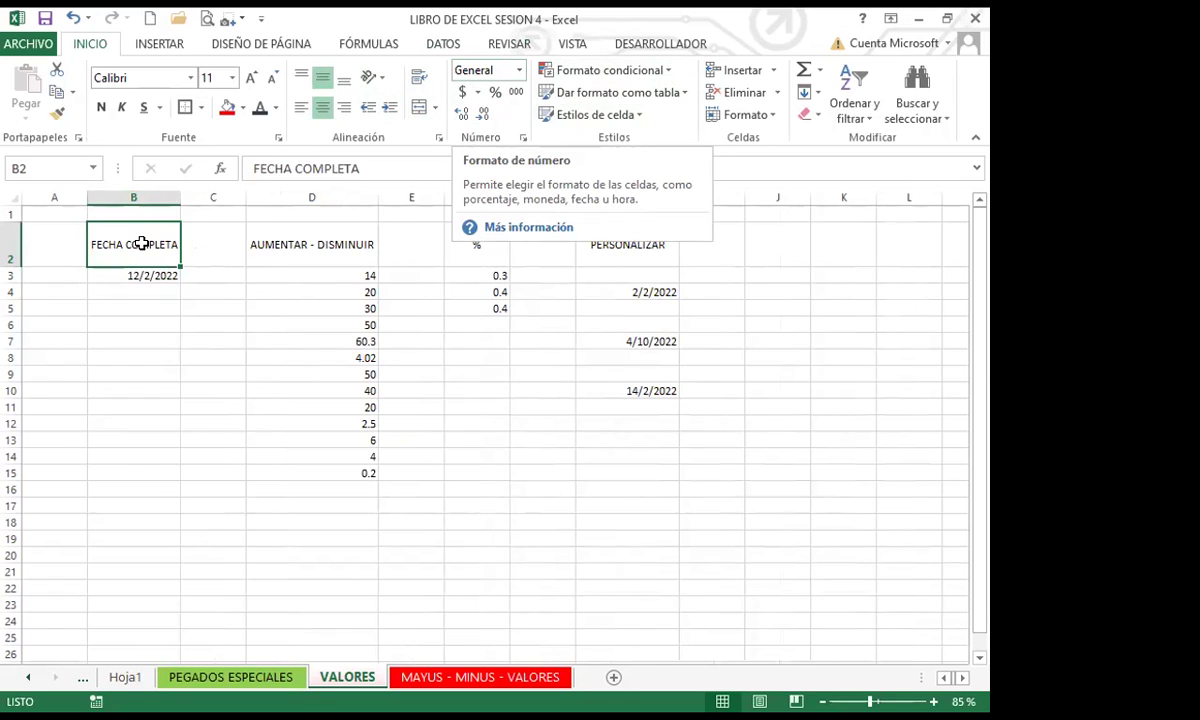
{"action": "left_click", "coordinate": [121, 274]}
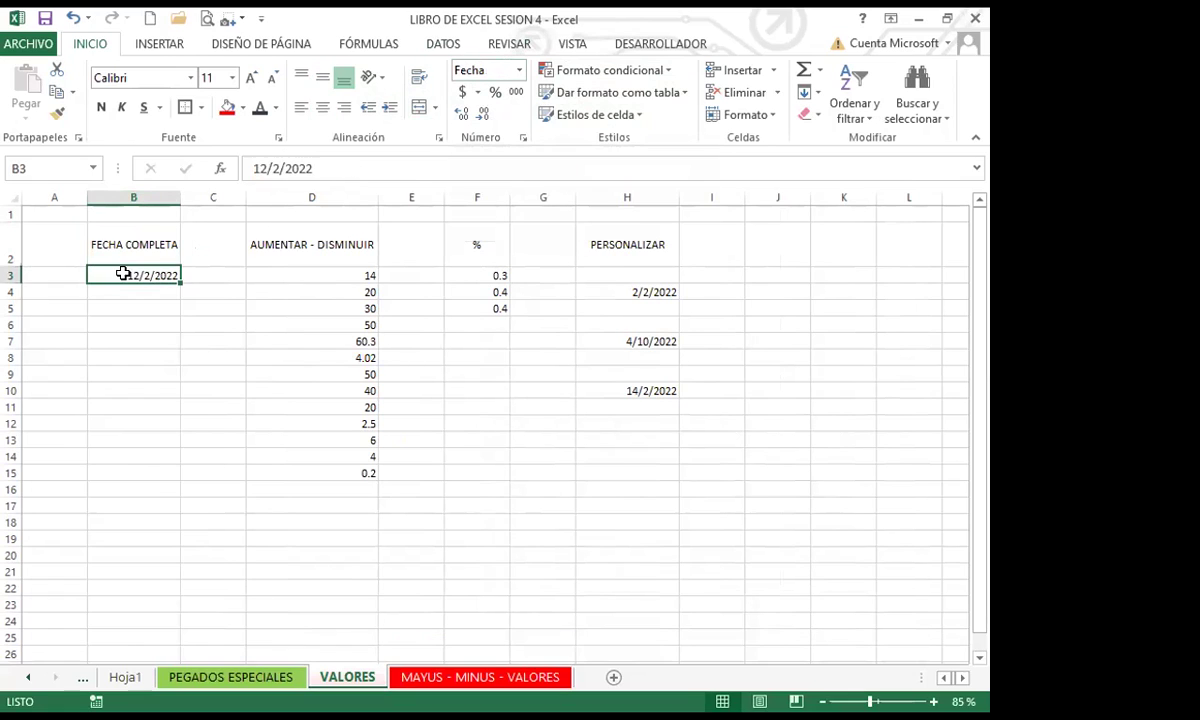
Format the date in B3 as Fecha larga and auto-fit column B to show it in full.
{"action": "left_click", "coordinate": [519, 70]}
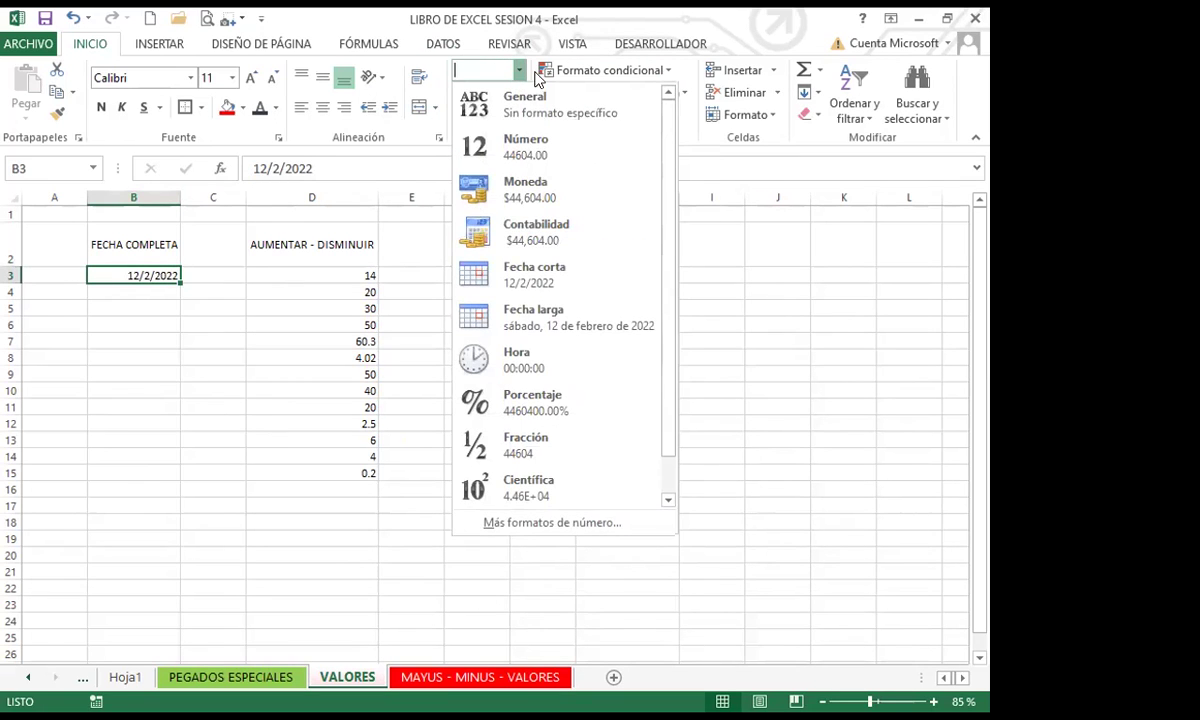
{"action": "left_click", "coordinate": [516, 310]}
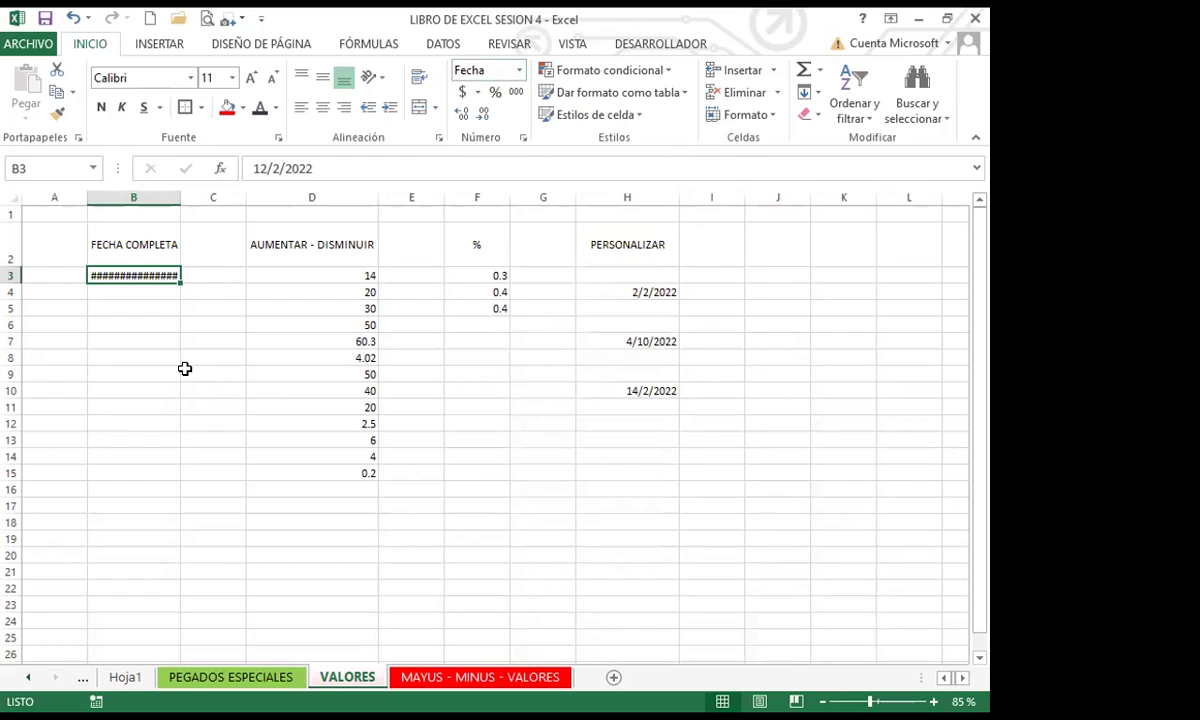
{"action": "left_click", "coordinate": [109, 354]}
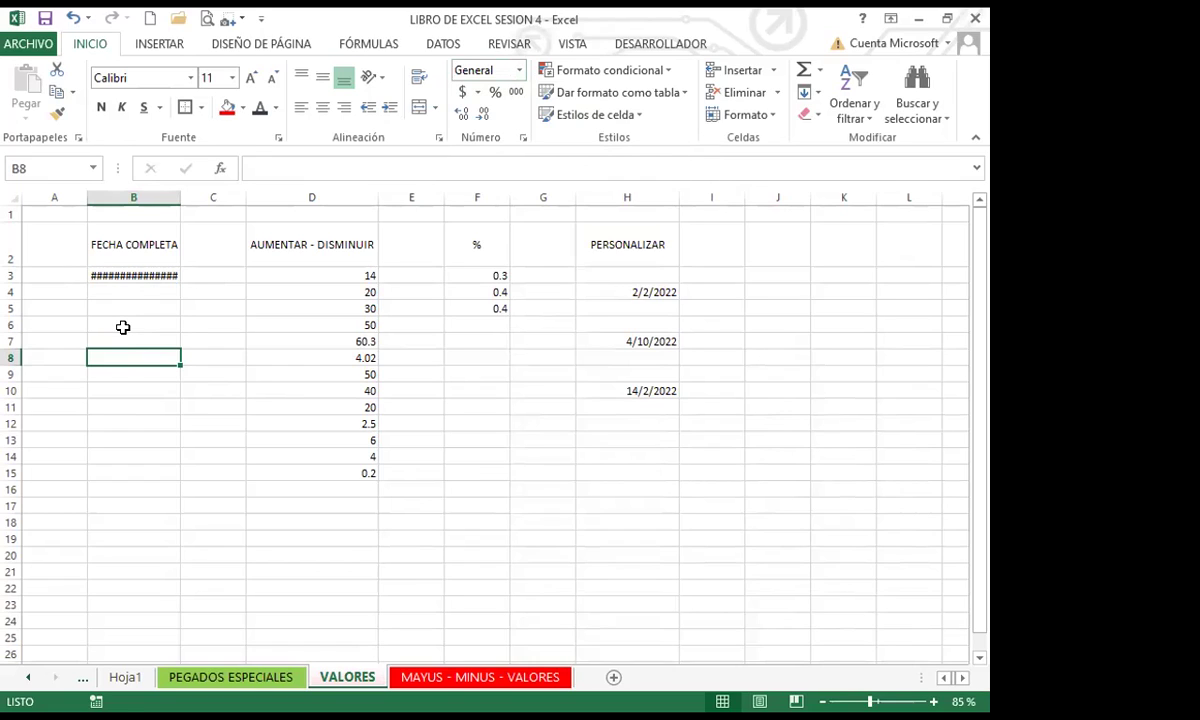
{"action": "left_click", "coordinate": [118, 275]}
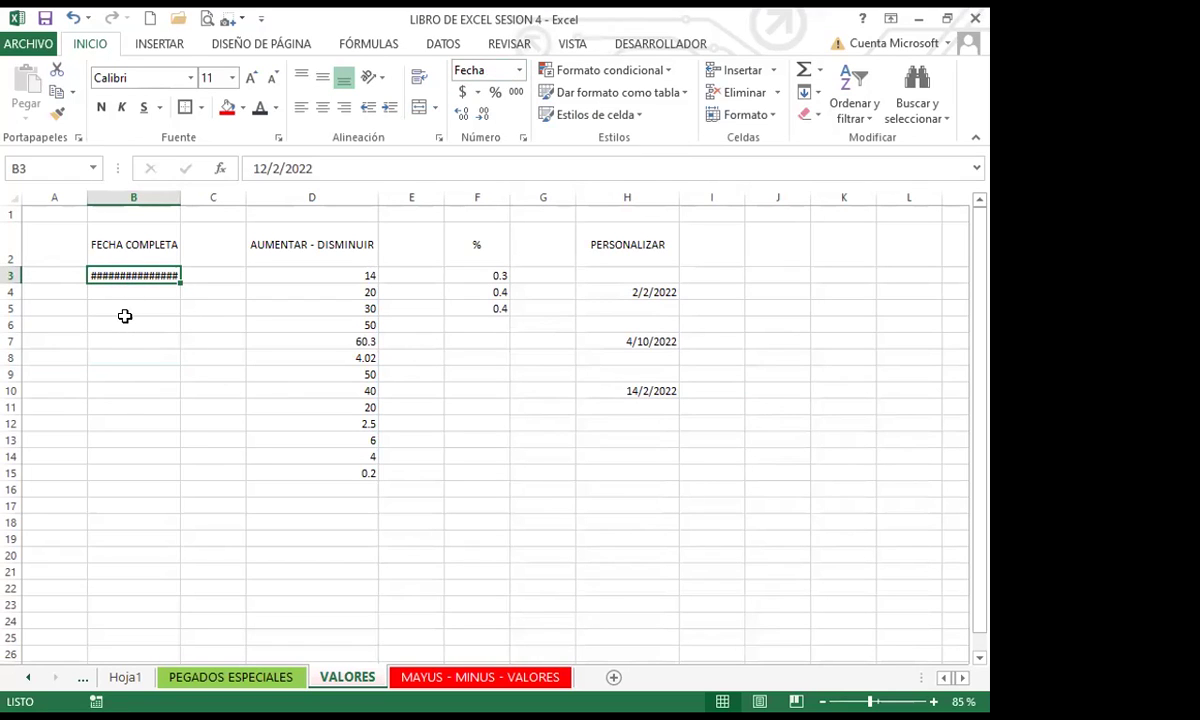
{"action": "double_click", "coordinate": [179, 197]}
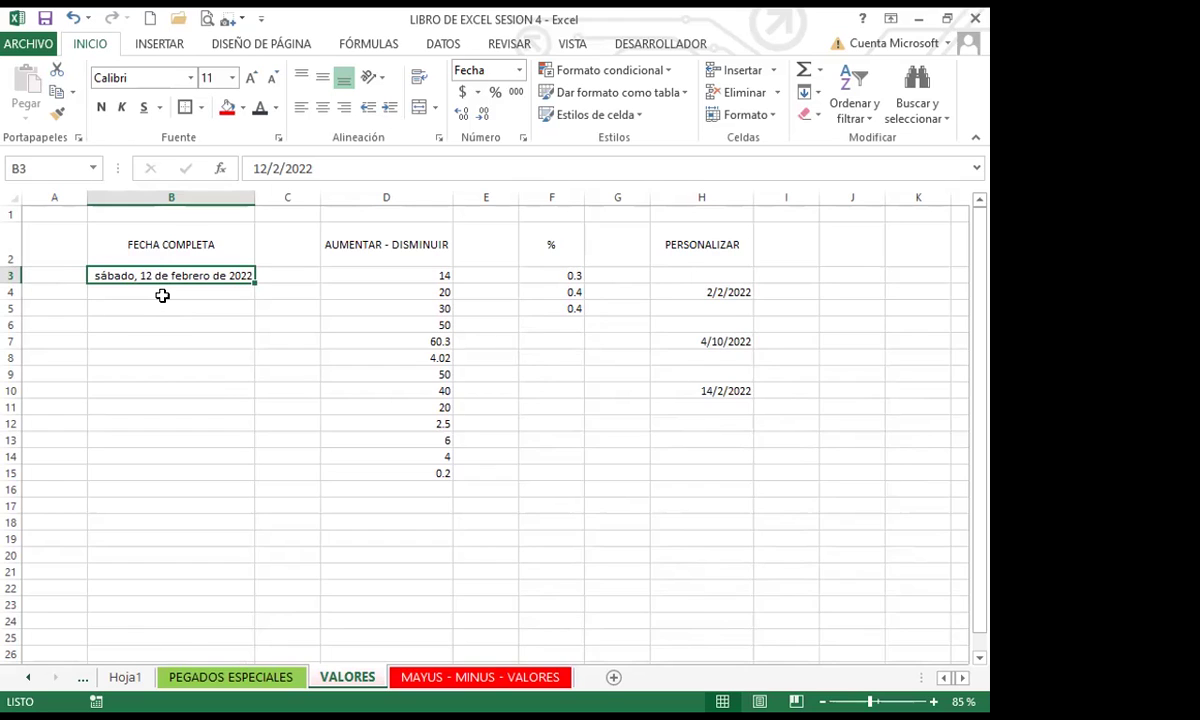
Examine the underlying date value of B3 without changing it.
{"action": "left_click", "coordinate": [335, 169]}
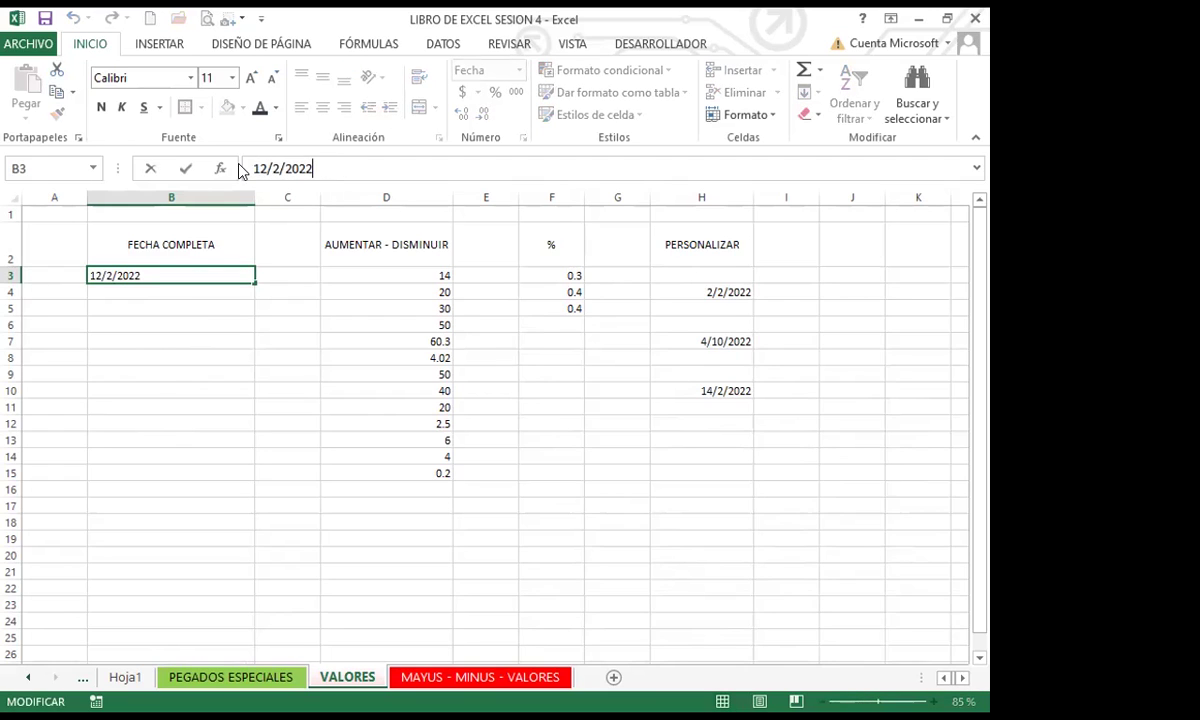
{"action": "left_click", "coordinate": [183, 307]}
{"action": "left_click", "coordinate": [177, 276]}
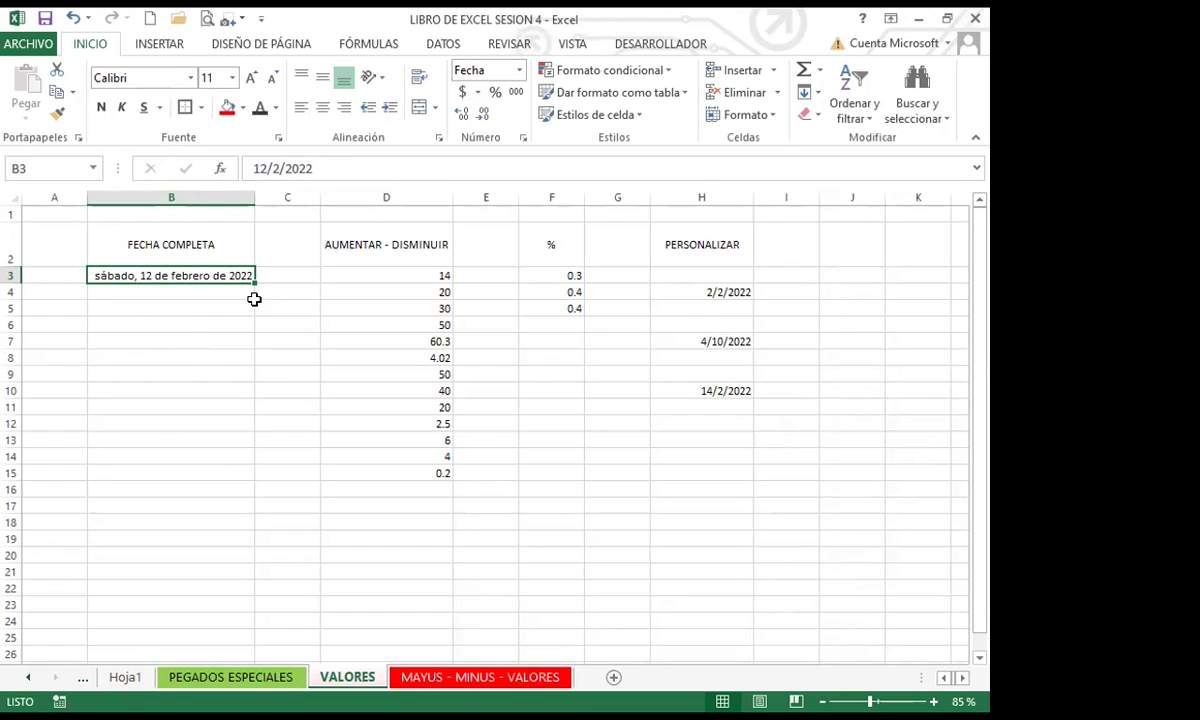
Undo the long-date format and column widening, then fill the B3 date down as a daily series through B10.
{"action": "left_click", "coordinate": [73, 20]}
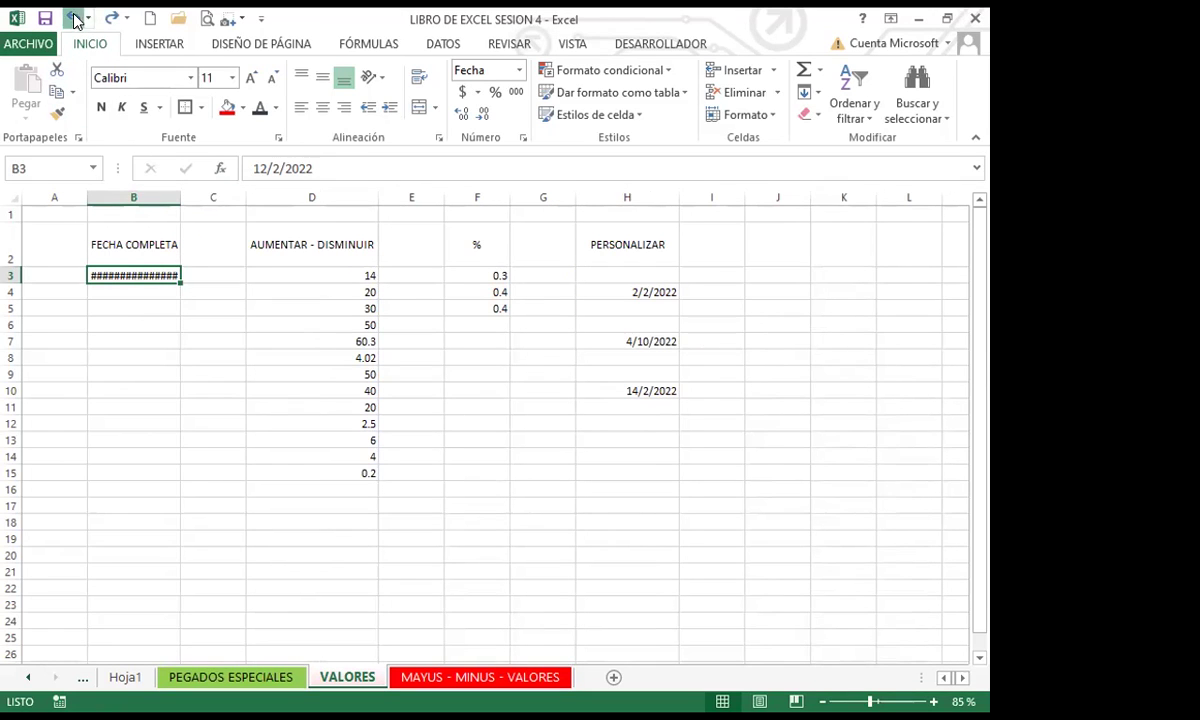
{"action": "left_click", "coordinate": [180, 283]}
{"action": "left_click_drag", "start_coordinate": [160, 391], "coordinate": [160, 393]}
Format the dates in B3:B10 as Fecha larga and auto-fit column B to their width.
{"action": "left_click", "coordinate": [519, 70]}
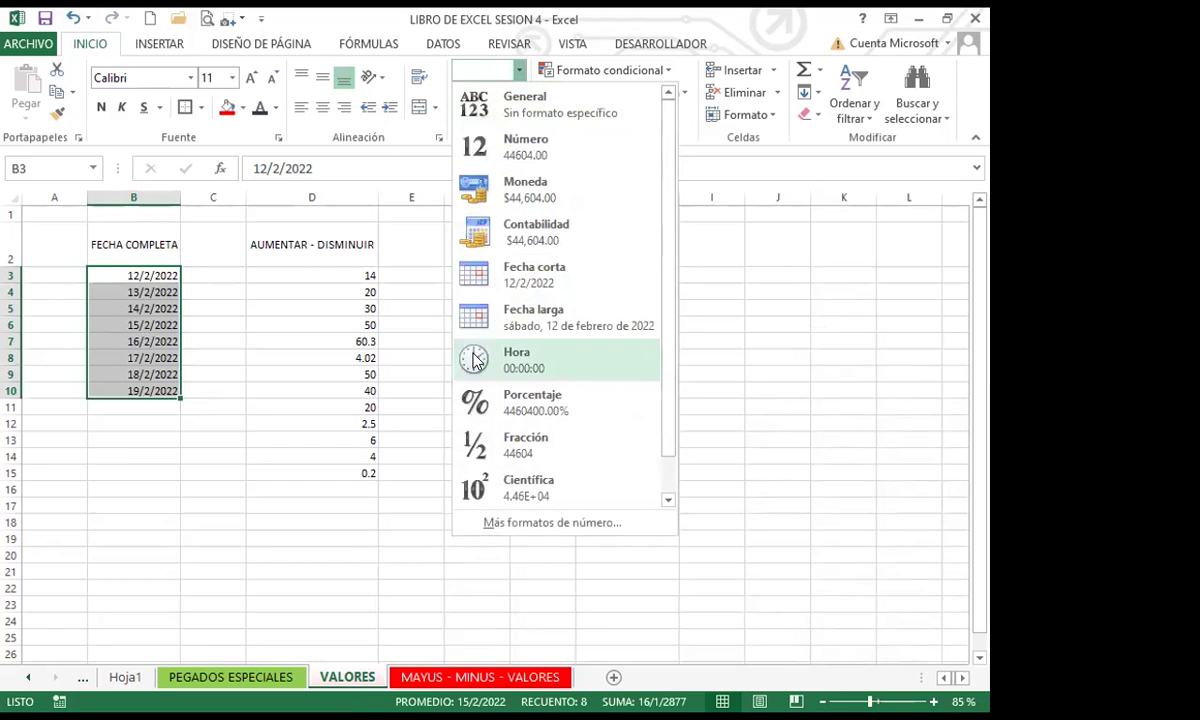
{"action": "left_click", "coordinate": [540, 316]}
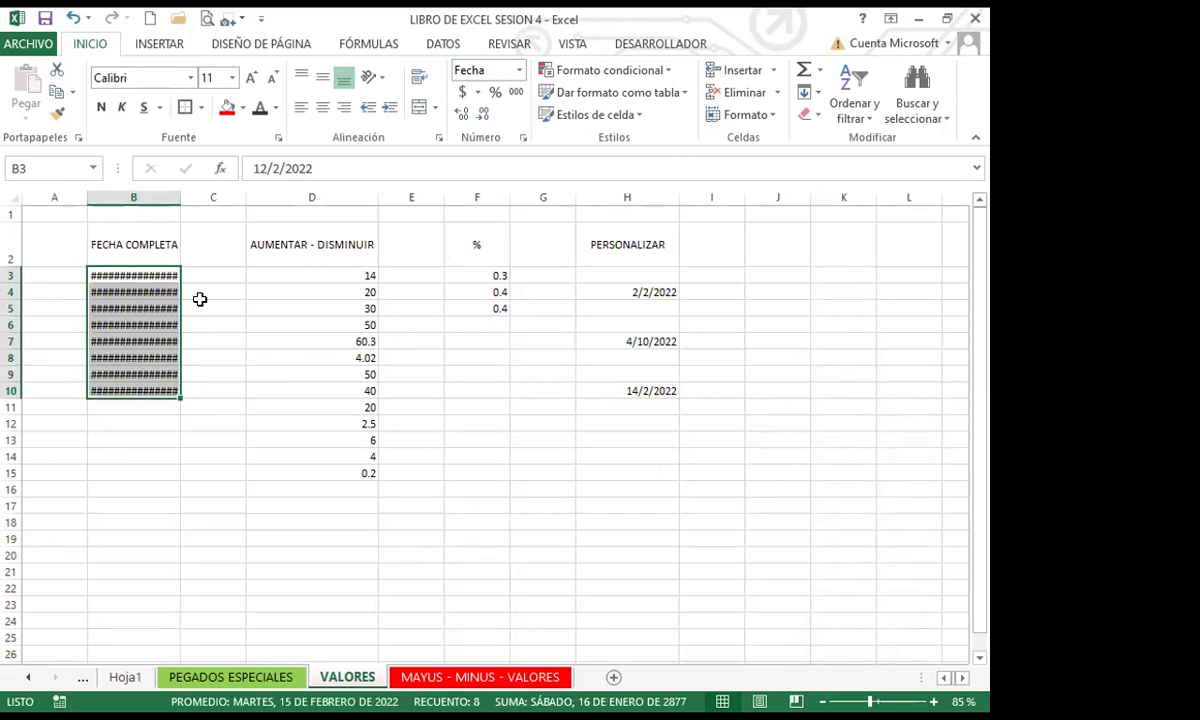
{"action": "double_click", "coordinate": [182, 196]}
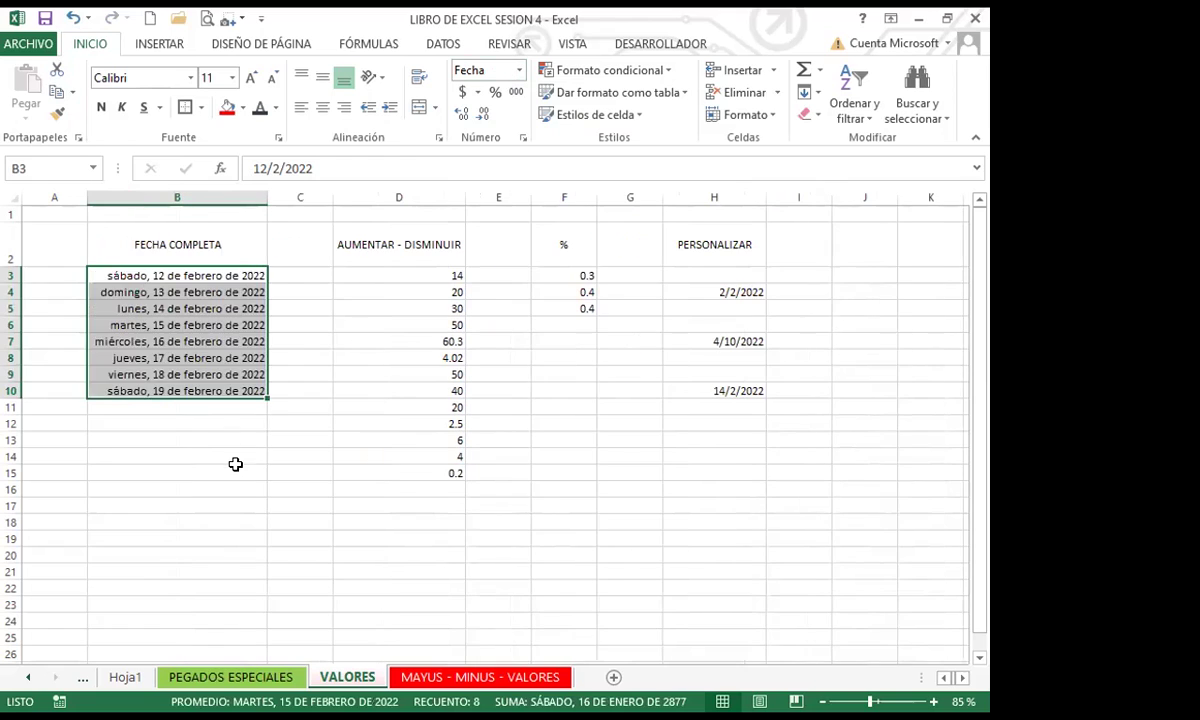
{"action": "left_click", "coordinate": [236, 470]}
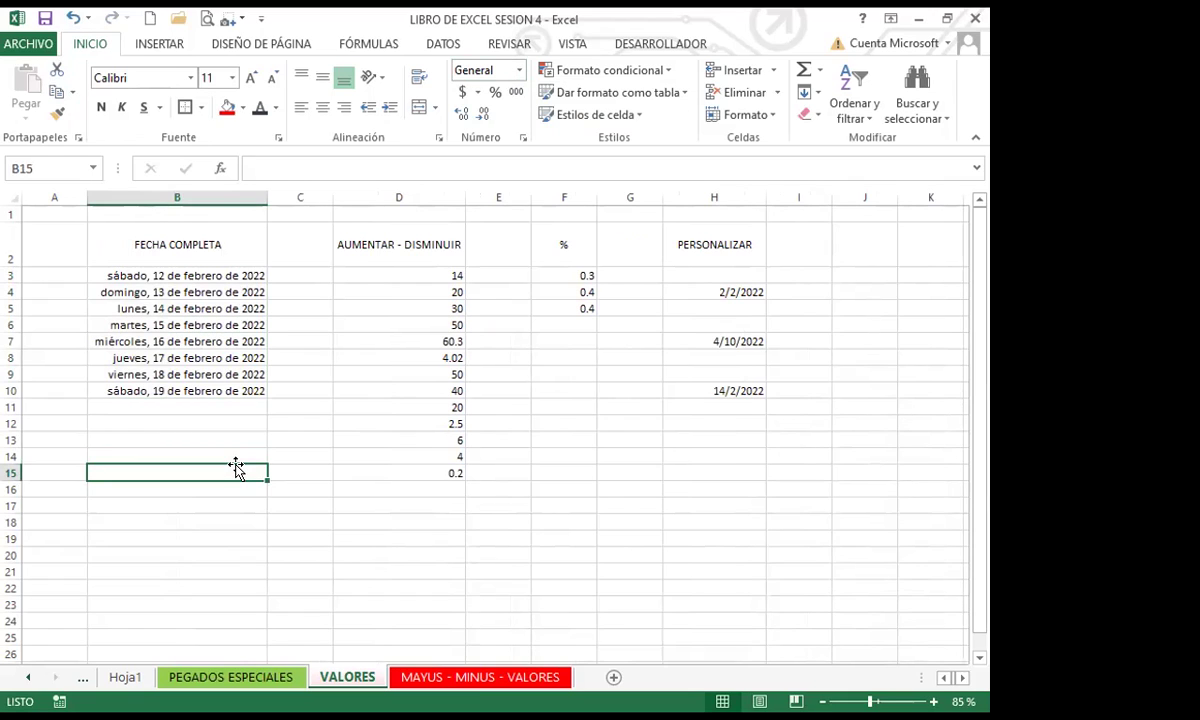
{"action": "left_click", "coordinate": [222, 343]}
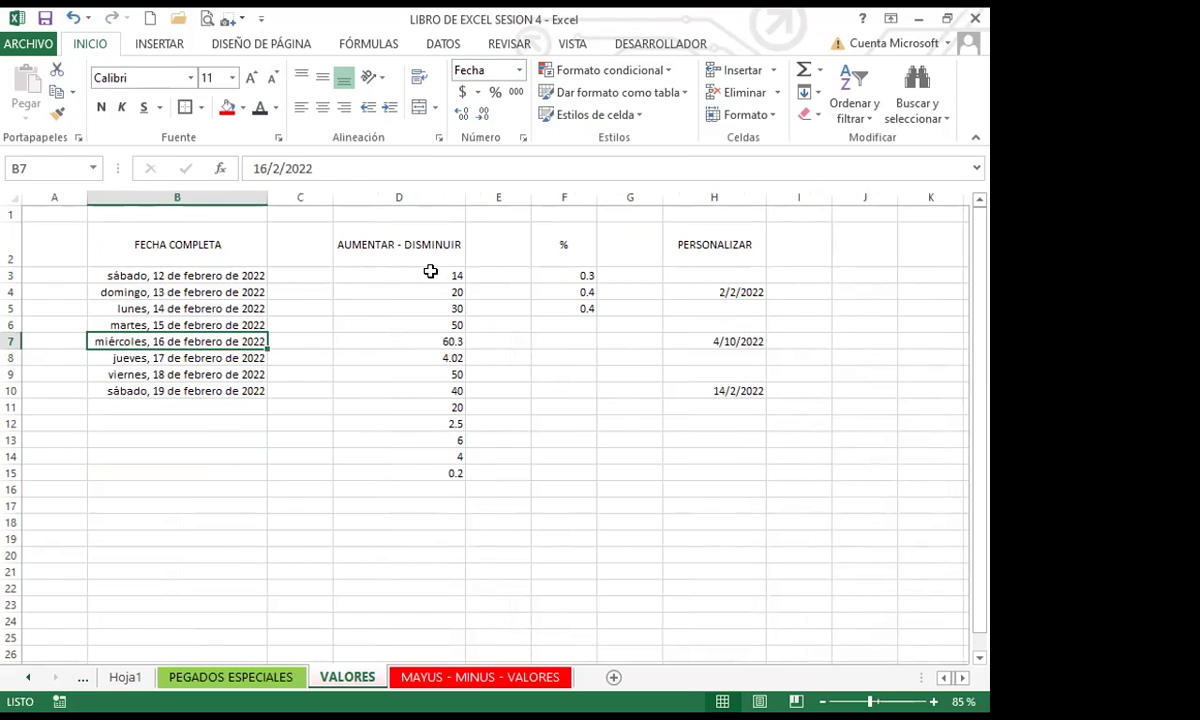
{"action": "left_click", "coordinate": [405, 232]}
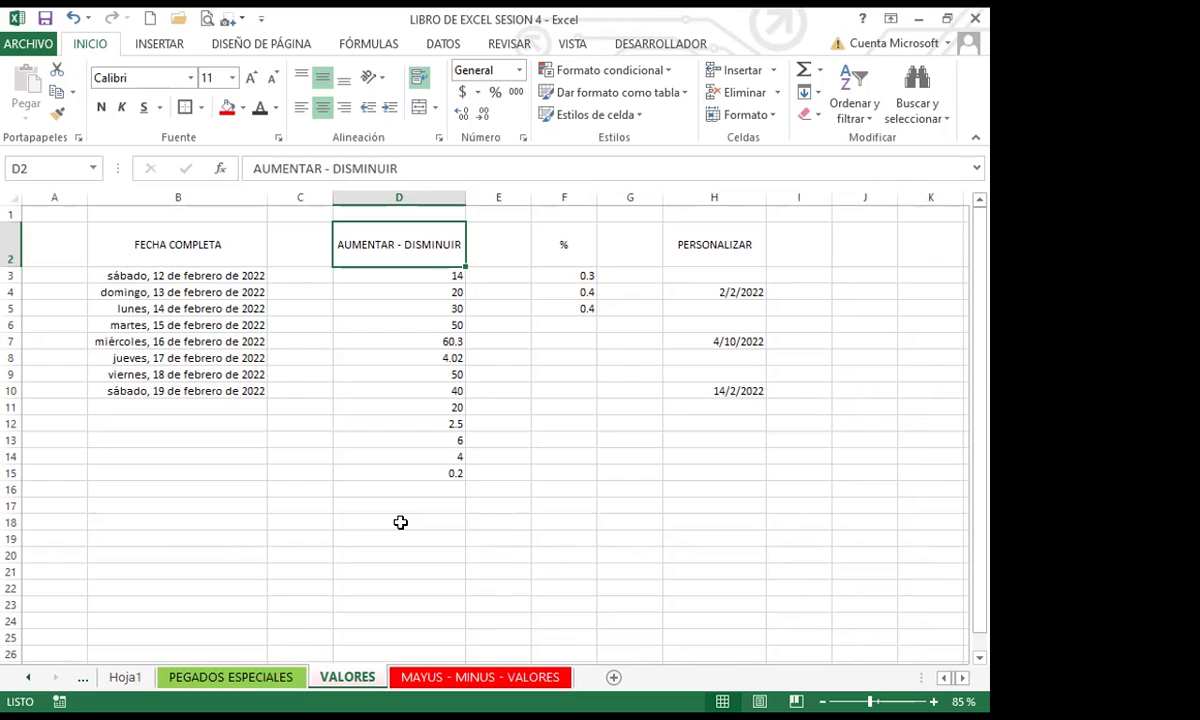
{"action": "left_click", "coordinate": [405, 278]}
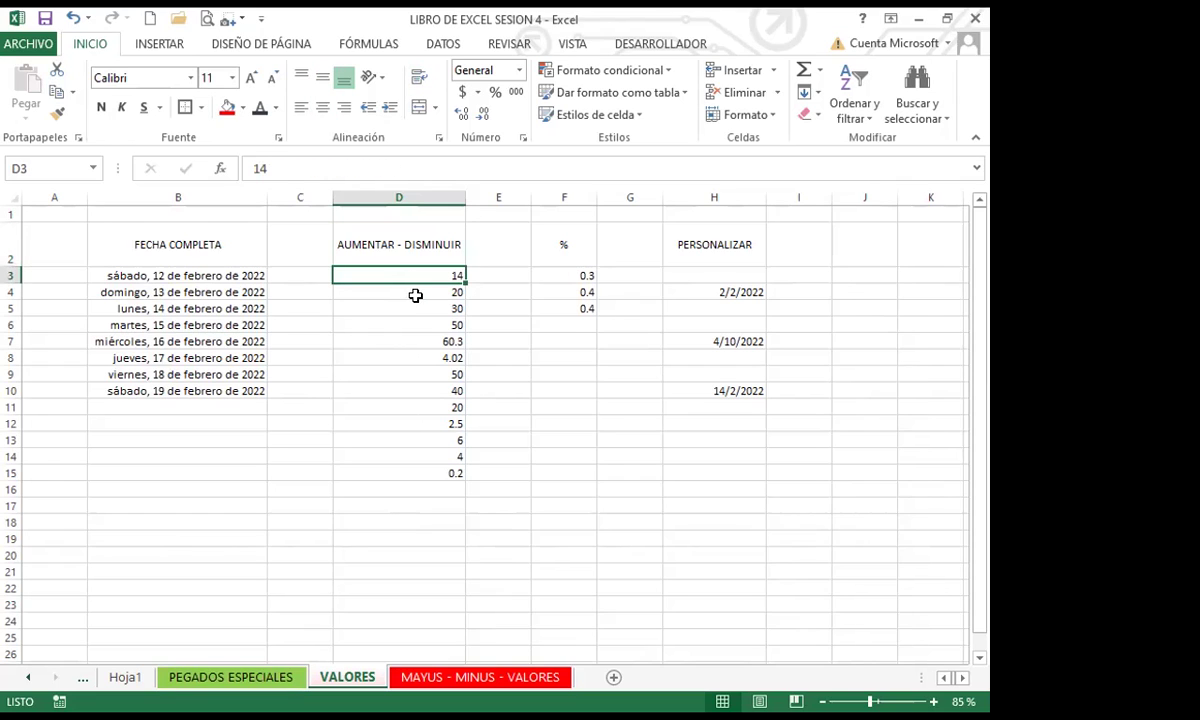
{"action": "left_click", "coordinate": [423, 343]}
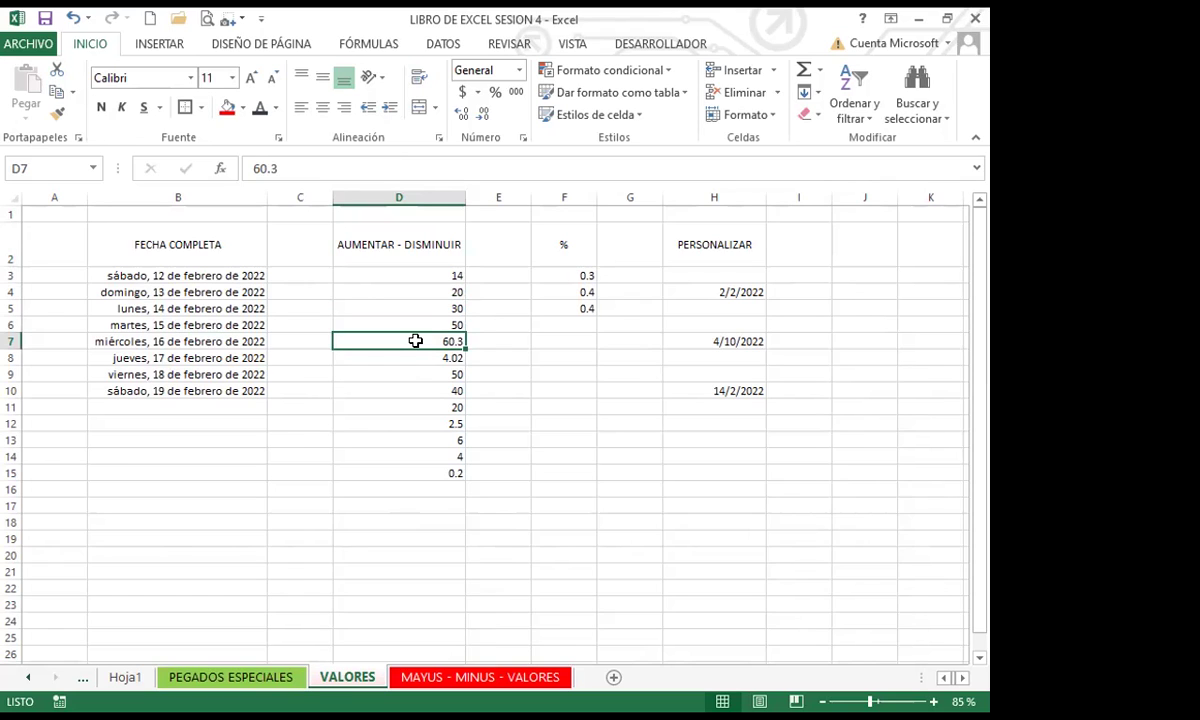
Increase the displayed decimals of the values in D3:D15 to ten places.
{"action": "left_click_drag", "start_coordinate": [420, 276], "coordinate": [407, 469]}
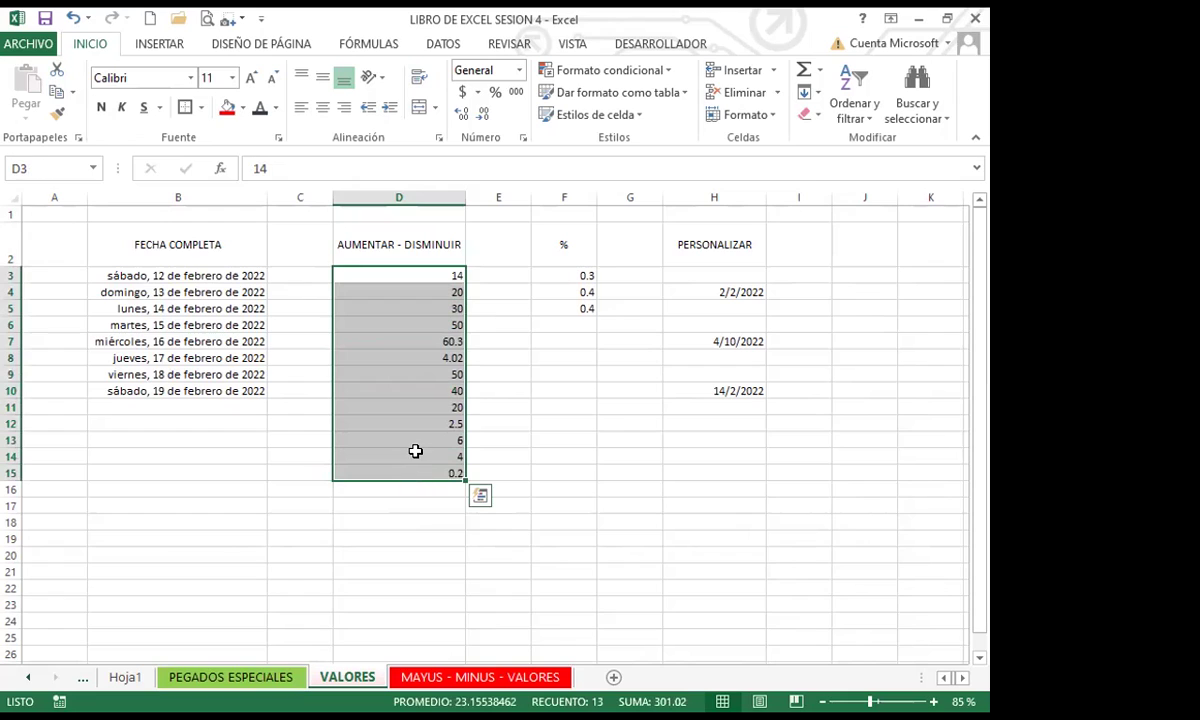
{"action": "left_click", "coordinate": [434, 471]}
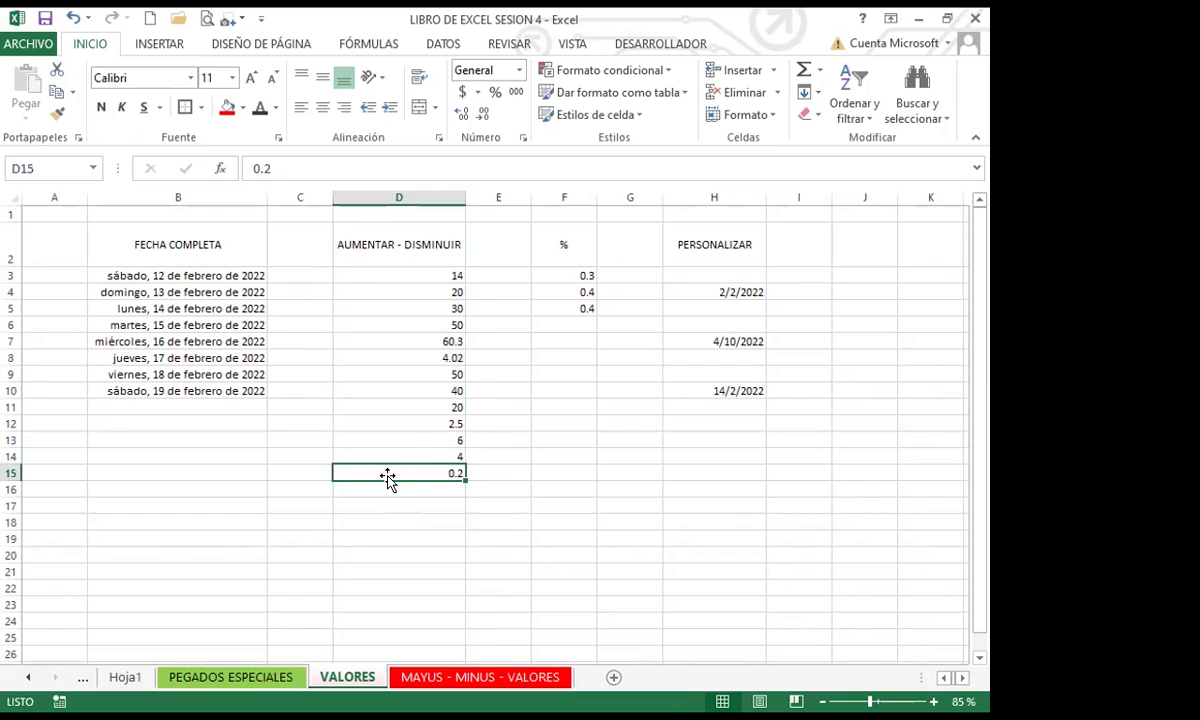
{"action": "left_click", "coordinate": [426, 440]}
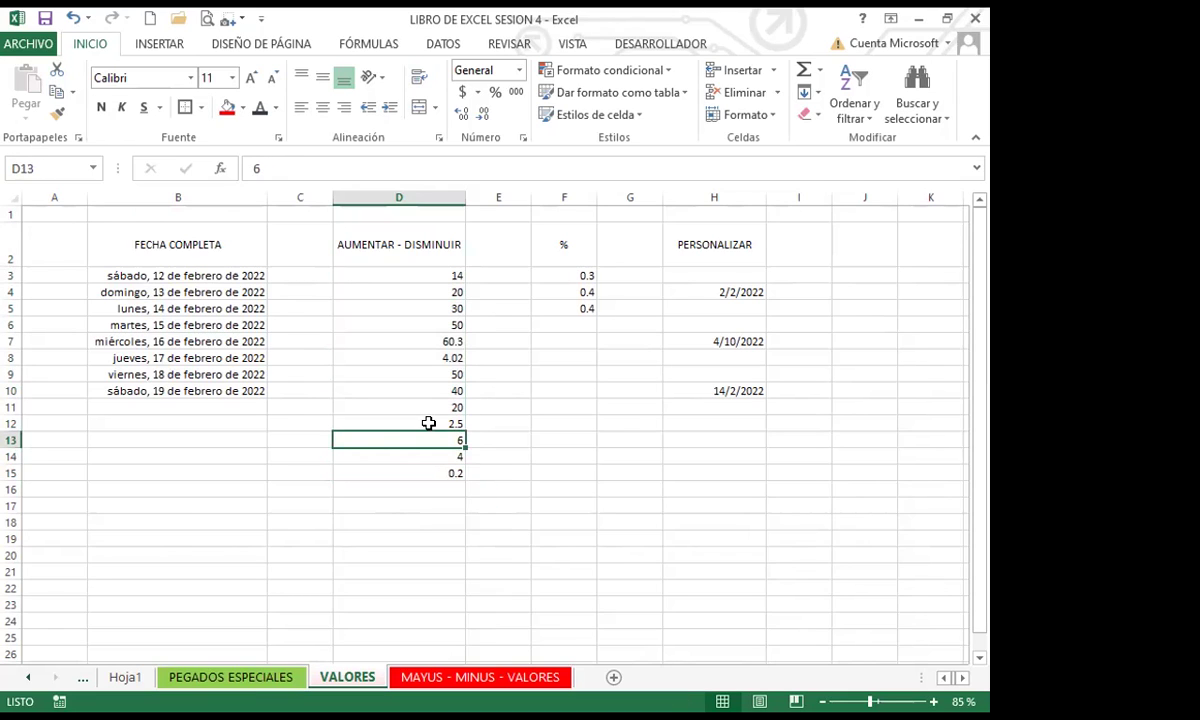
{"action": "left_click", "coordinate": [428, 421]}
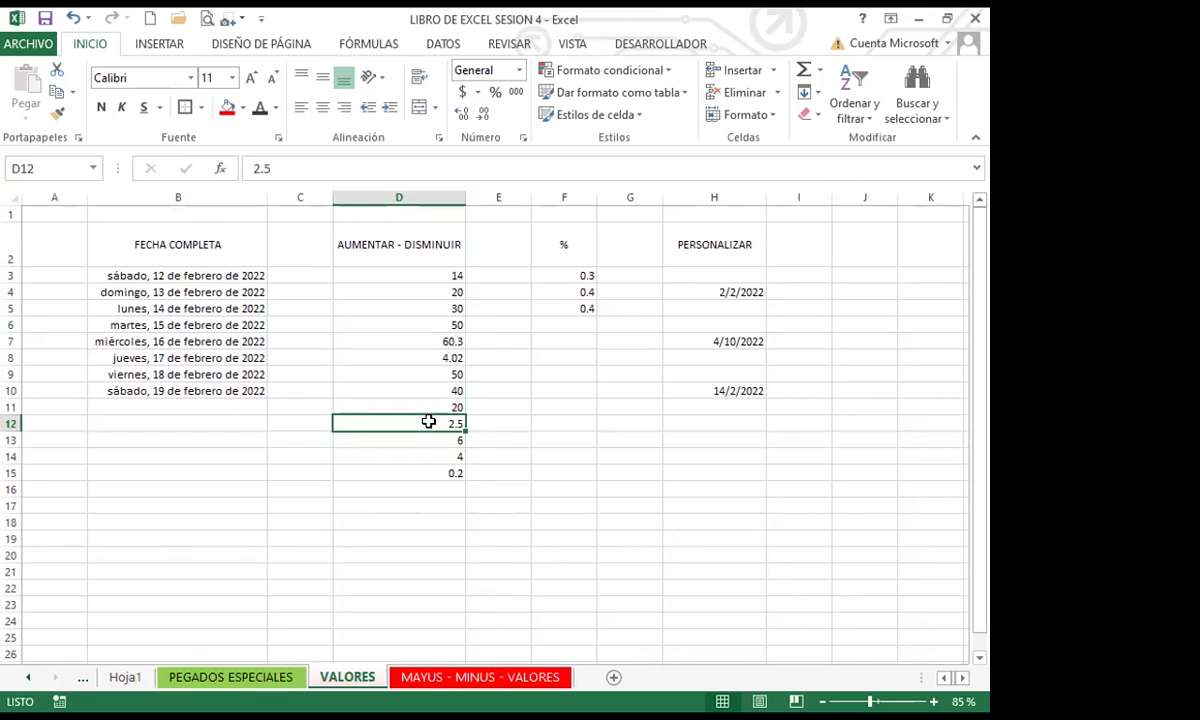
{"action": "left_click_drag", "start_coordinate": [434, 276], "coordinate": [434, 471]}
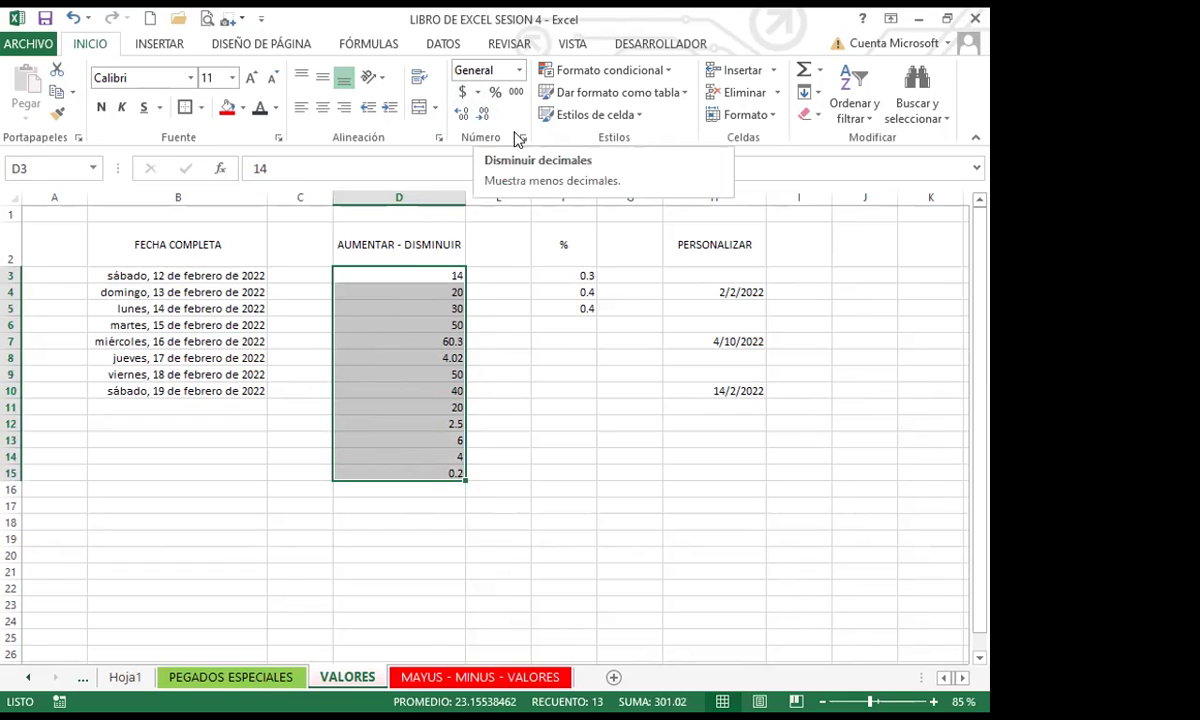
{"action": "left_click", "coordinate": [462, 118]}
{"action": "left_click", "coordinate": [462, 118]}
{"action": "left_click", "coordinate": [462, 118]}
{"action": "left_click", "coordinate": [462, 118]}
{"action": "left_click", "coordinate": [462, 118]}
{"action": "left_click", "coordinate": [462, 118]}
{"action": "left_click", "coordinate": [462, 118]}
{"action": "left_click", "coordinate": [462, 118]}
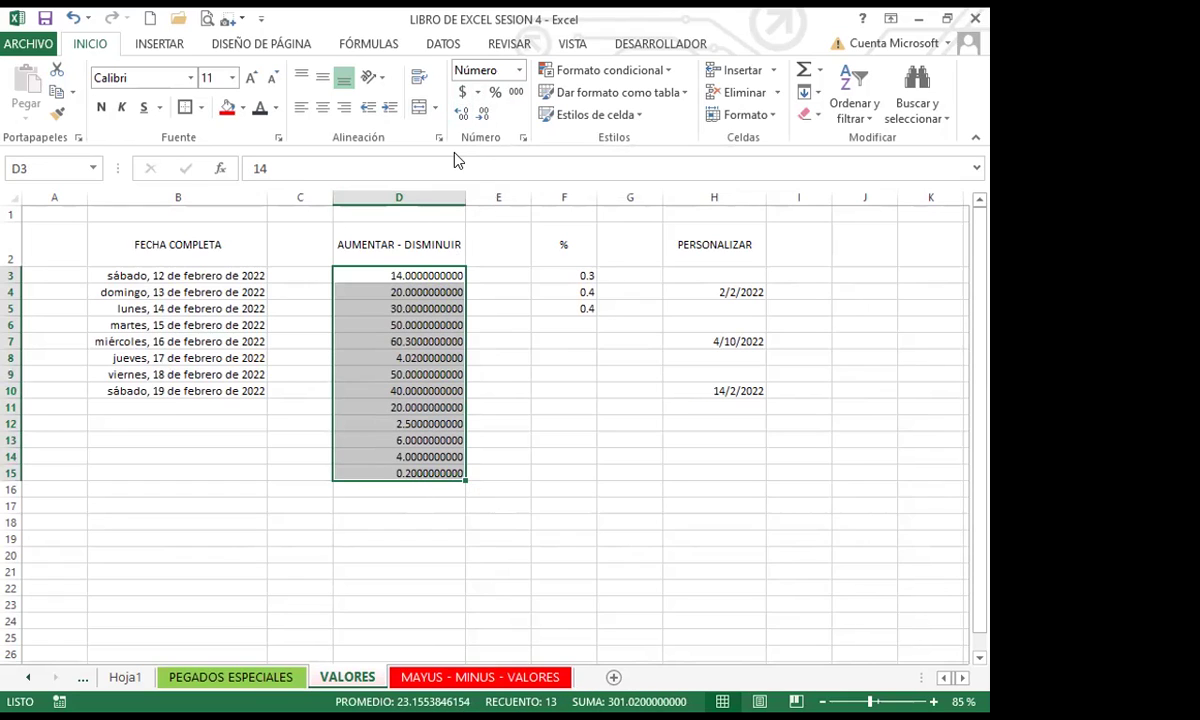
Decrease the displayed decimals of D3:D15 until only whole numbers are shown.
{"action": "left_click", "coordinate": [482, 114]}
{"action": "left_click", "coordinate": [482, 114]}
{"action": "left_click", "coordinate": [482, 114]}
{"action": "left_click", "coordinate": [482, 114]}
{"action": "left_click", "coordinate": [482, 114]}
{"action": "left_click", "coordinate": [482, 114]}
{"action": "left_click", "coordinate": [482, 114]}
{"action": "left_click", "coordinate": [482, 114]}
{"action": "left_click", "coordinate": [484, 116]}
{"action": "left_click", "coordinate": [484, 116]}
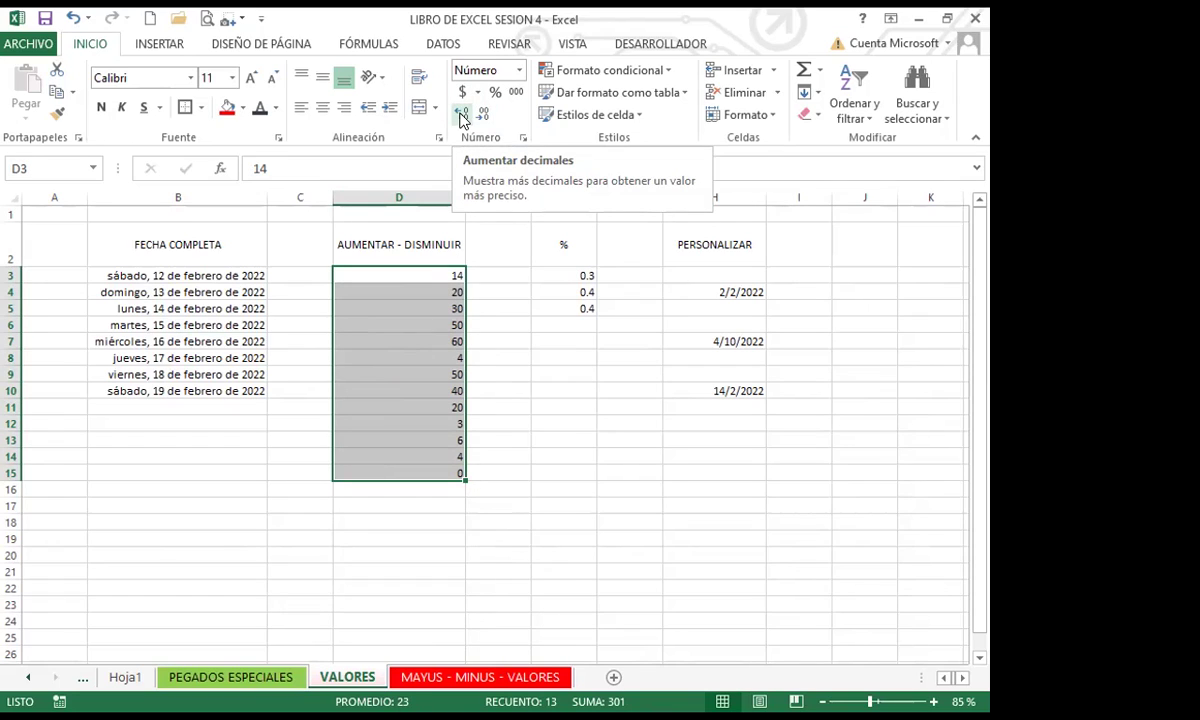
Increase and decrease the decimals of D3:D15, ending with one decimal place.
{"action": "left_click", "coordinate": [461, 116]}
{"action": "left_click", "coordinate": [481, 114]}
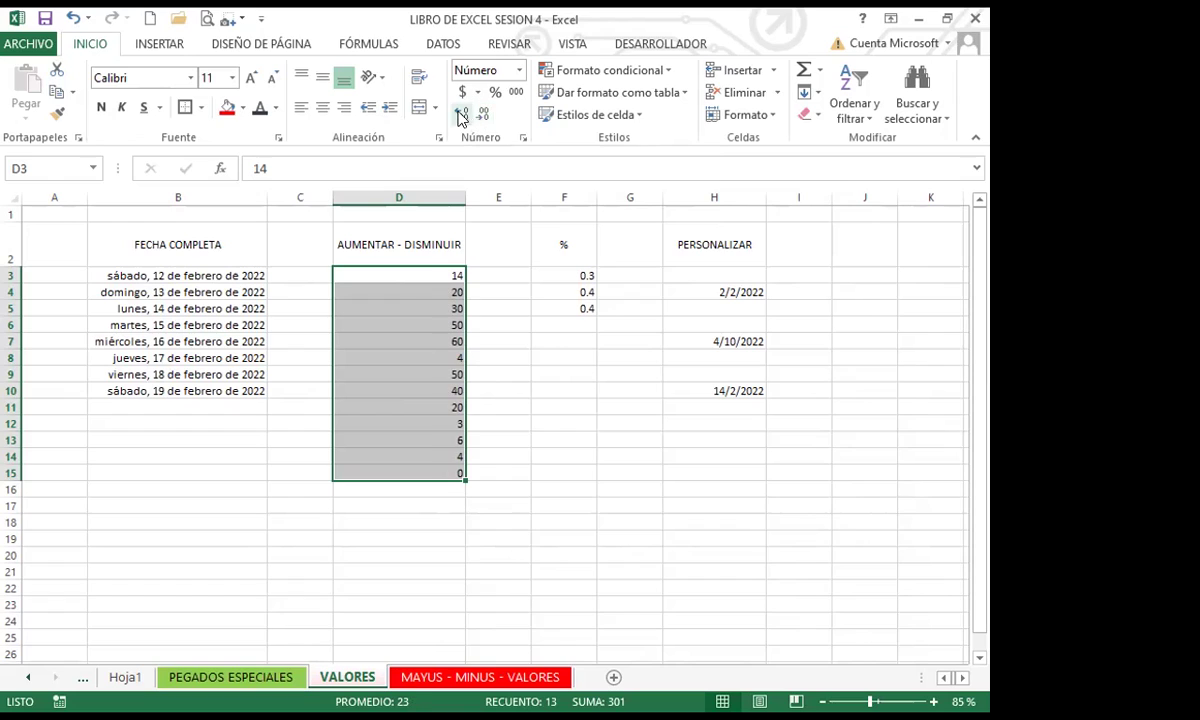
{"action": "left_click", "coordinate": [461, 116]}
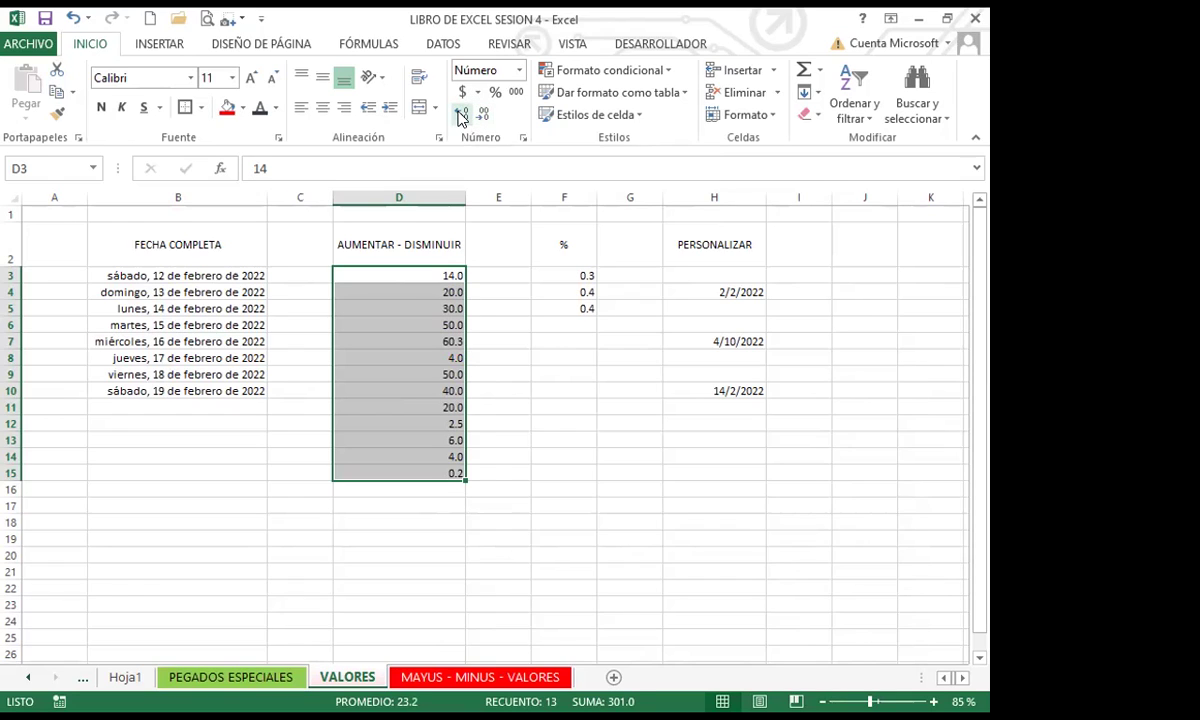
{"action": "left_click", "coordinate": [461, 116]}
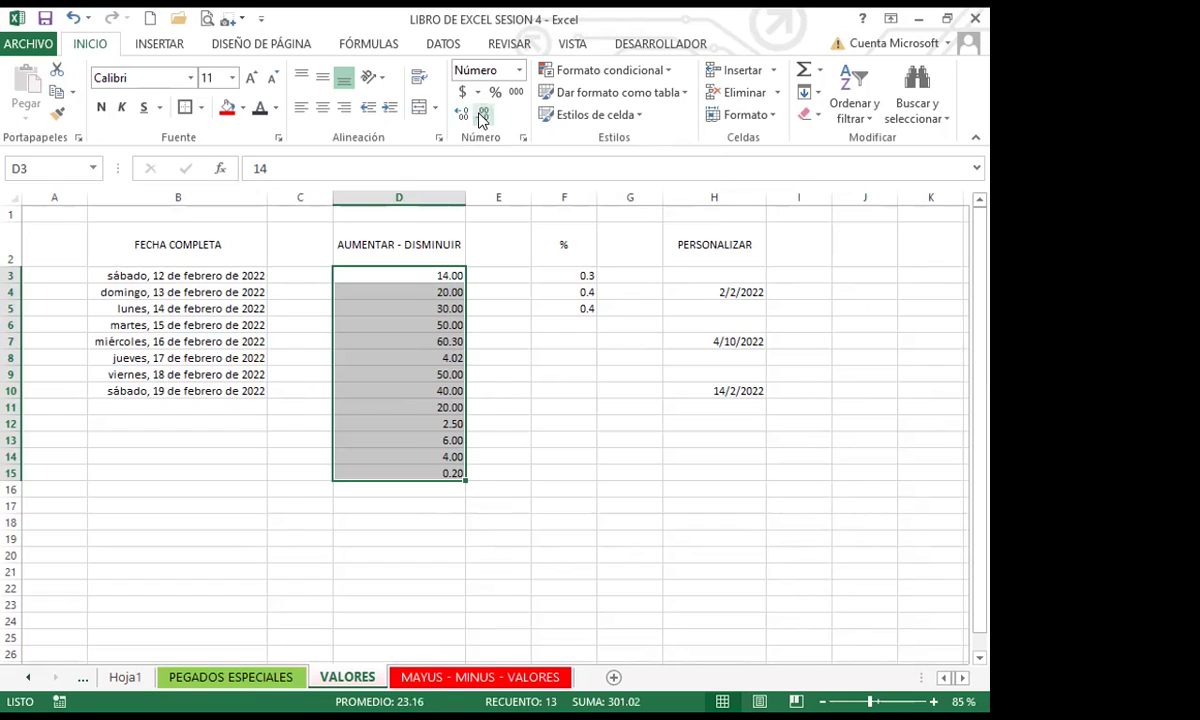
{"action": "left_click", "coordinate": [482, 116]}
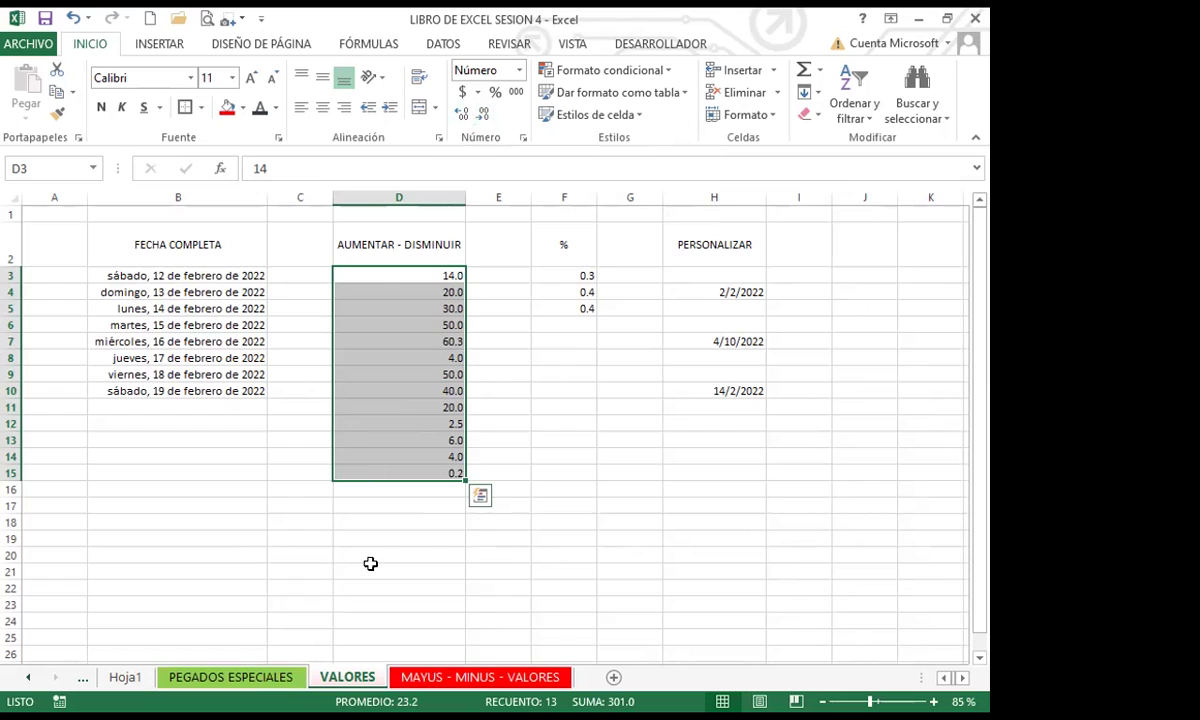
Enter the sample values 5, 3, 5 and 6 in cells D20 through D23.
{"action": "left_click", "coordinate": [400, 563]}
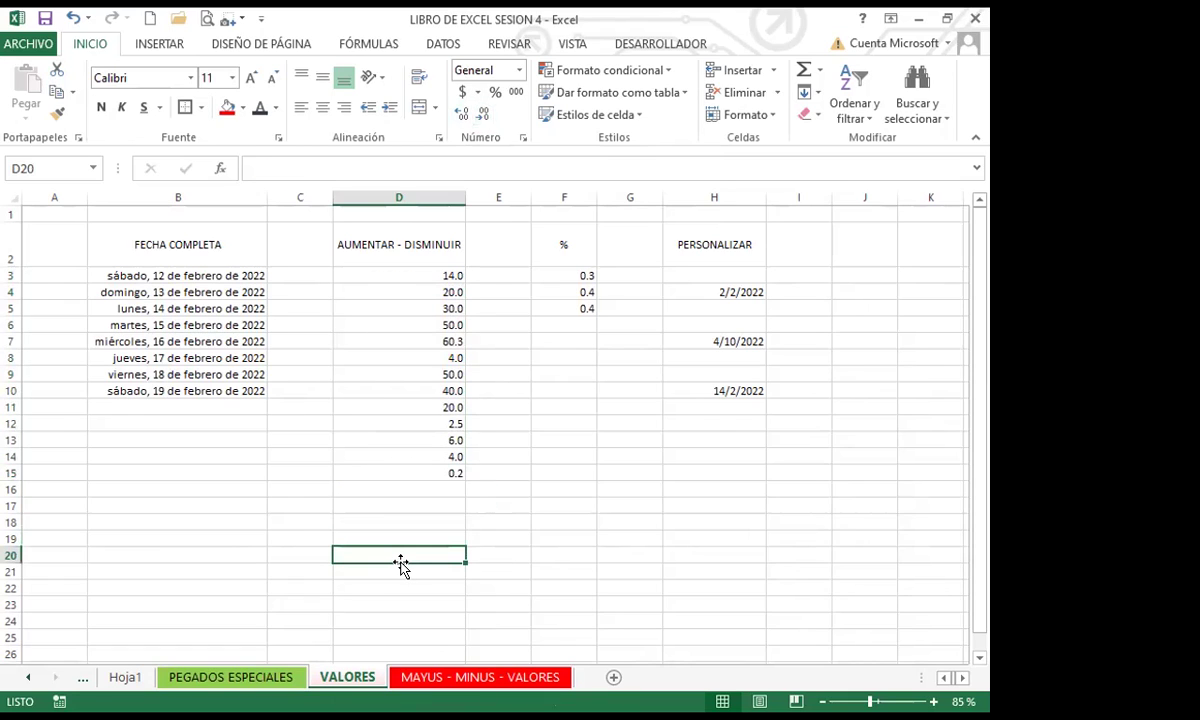
{"action": "type", "text": "5"}
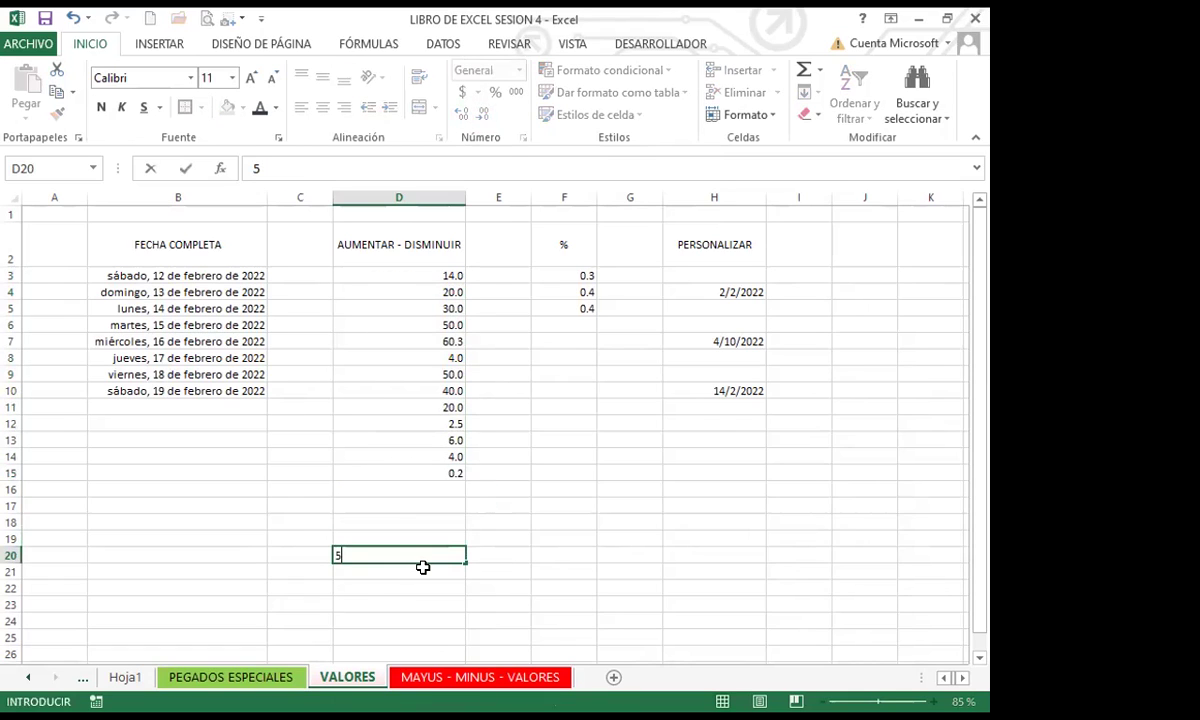
{"action": "key", "text": "Return"}
{"action": "type", "text": "3"}
{"action": "key", "text": "Return"}
{"action": "type", "text": "5"}
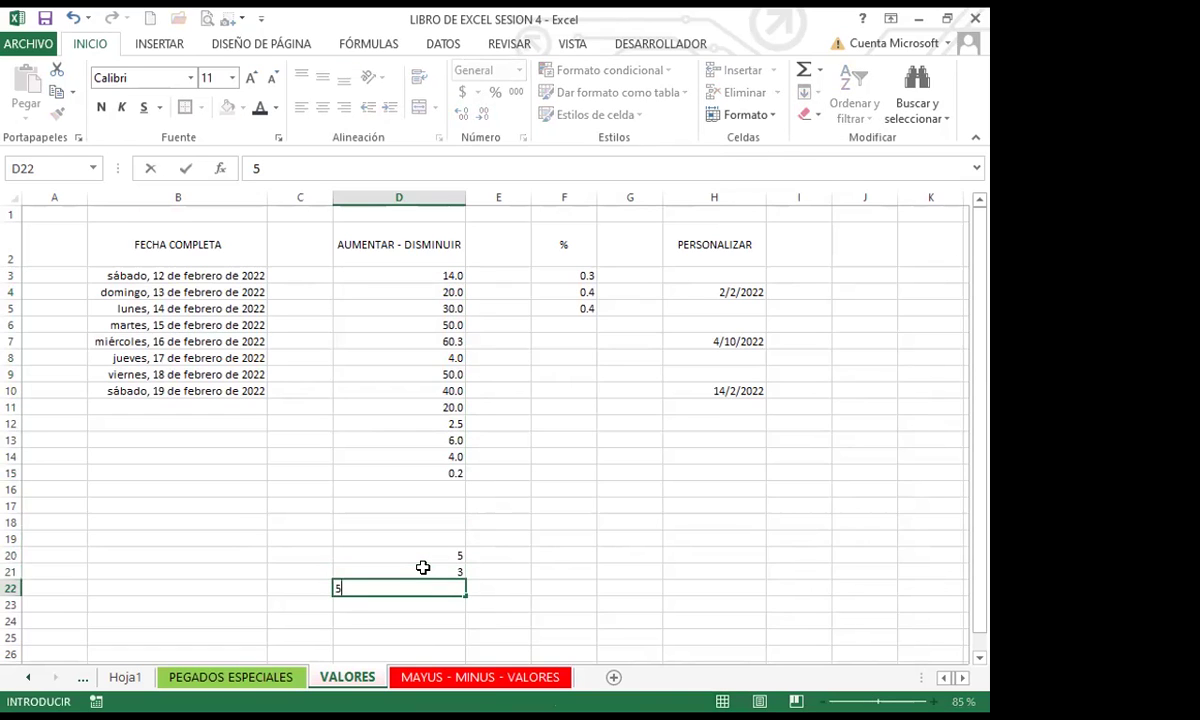
{"action": "key", "text": "Return"}
{"action": "type", "text": "6"}
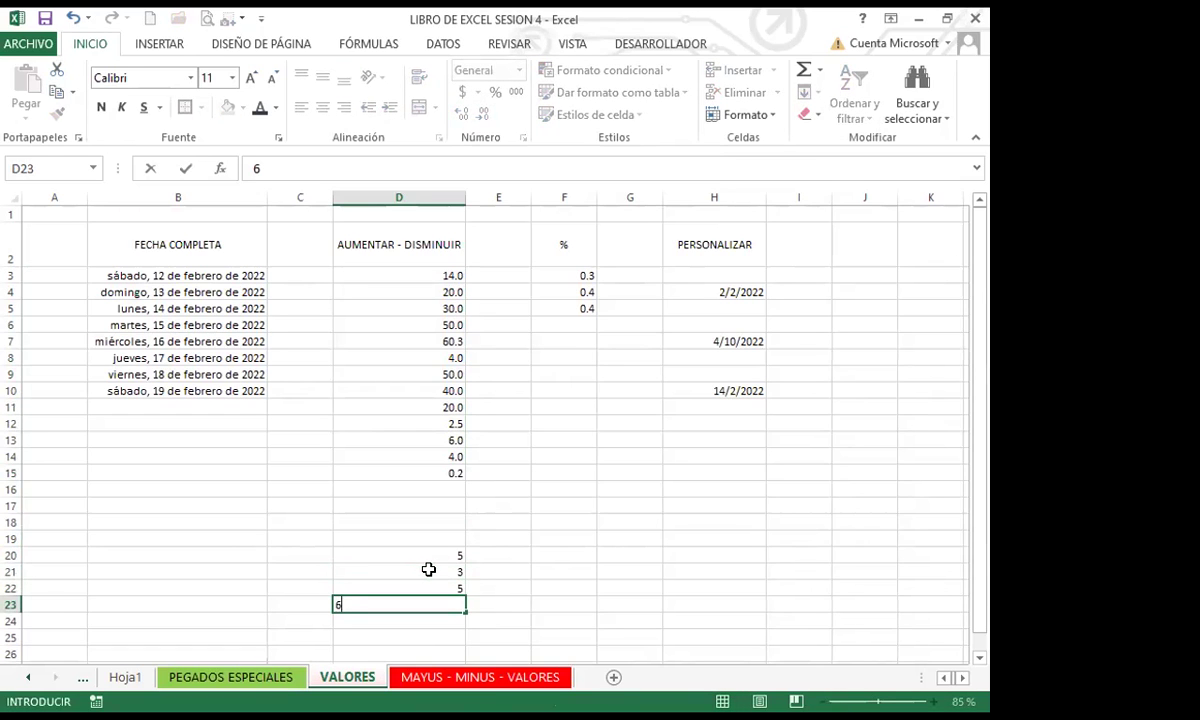
{"action": "scroll", "coordinate": [383, 535], "scroll_direction": "down", "scroll_amount": 2}
{"action": "left_click", "coordinate": [383, 535]}
Increase the number format of D20 alone to one decimal place.
{"action": "left_click_drag", "start_coordinate": [388, 422], "coordinate": [388, 474]}
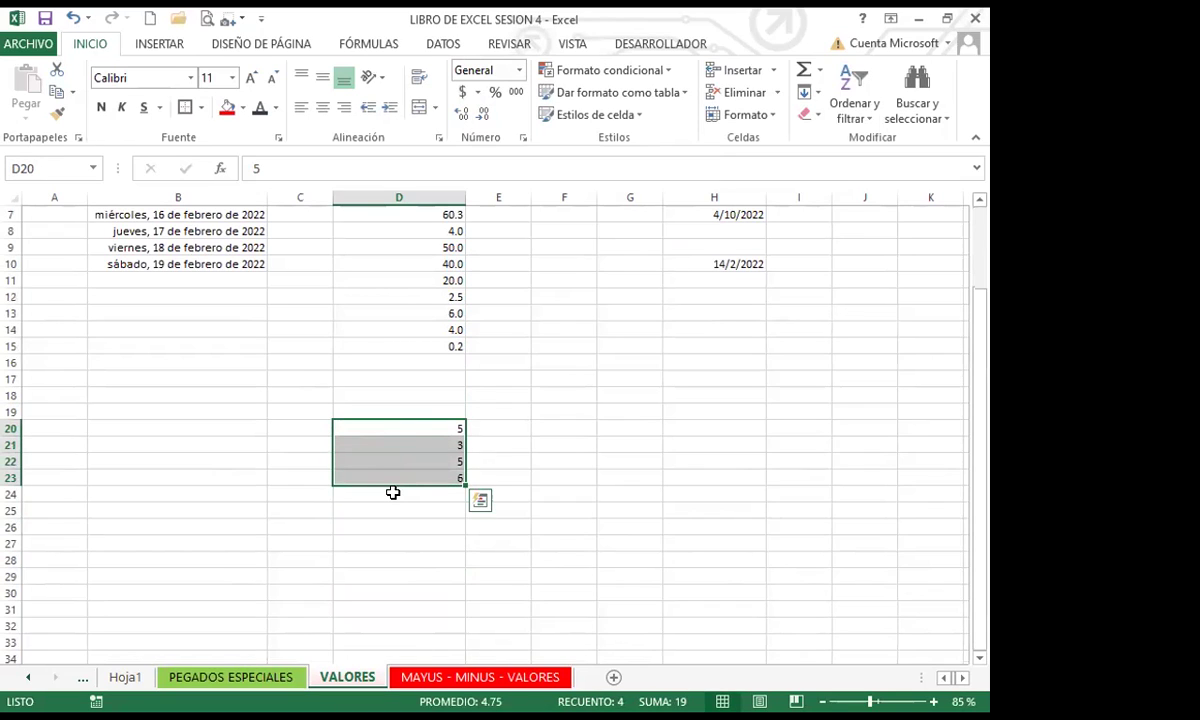
{"action": "left_click", "coordinate": [410, 427]}
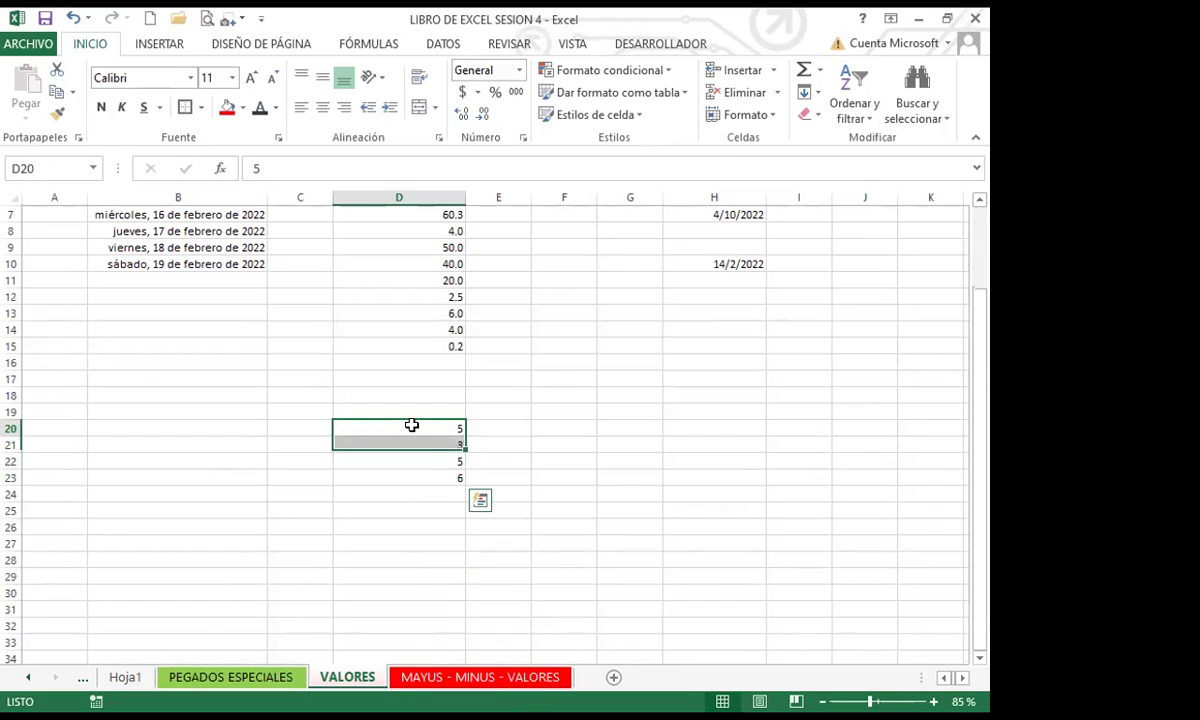
{"action": "left_click", "coordinate": [461, 114]}
{"action": "left_click", "coordinate": [399, 471]}
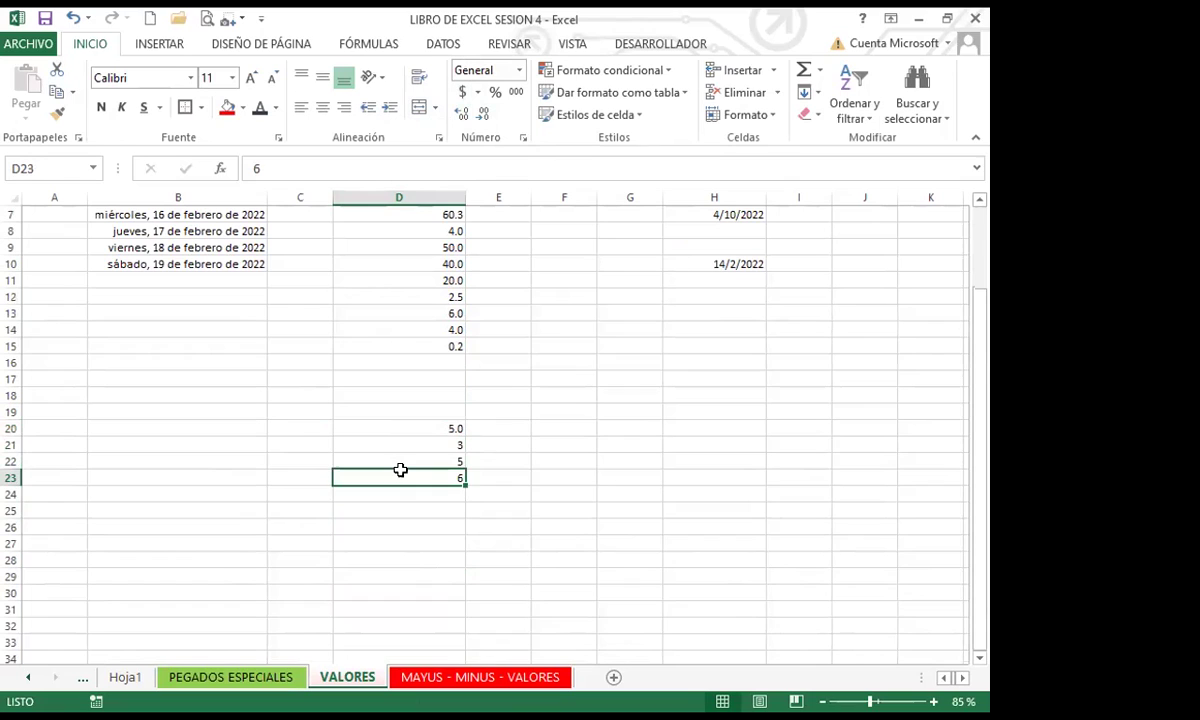
{"action": "left_click", "coordinate": [404, 443]}
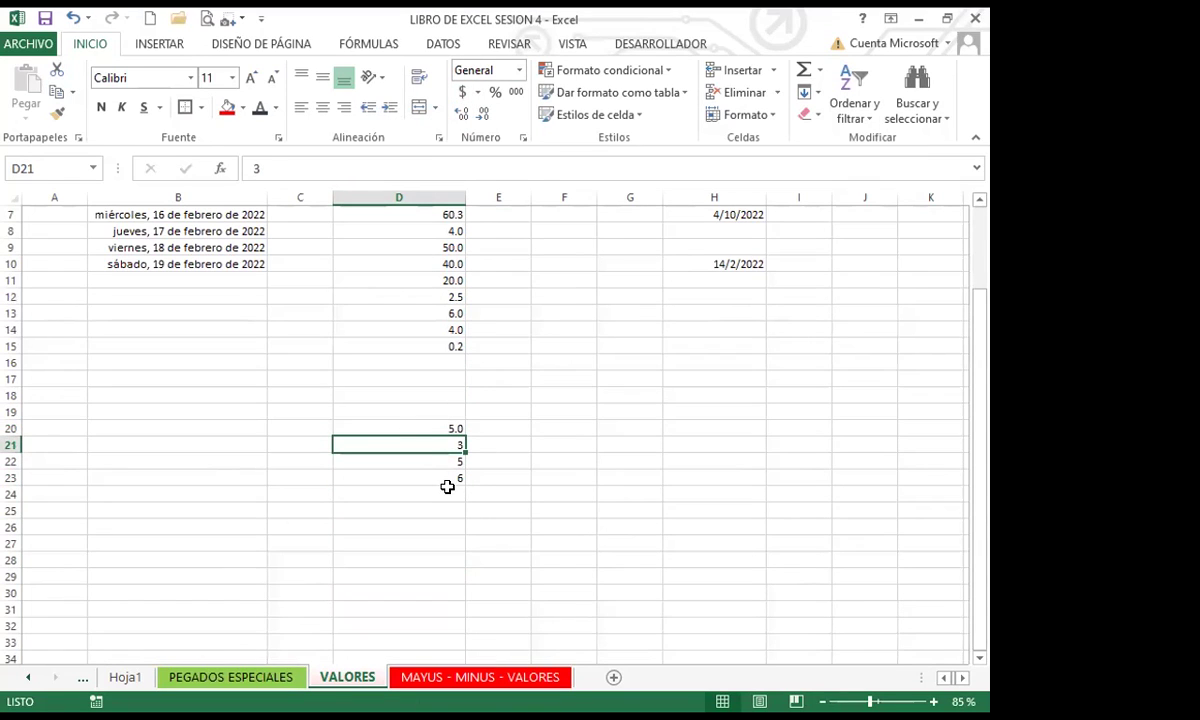
Copy the one-decimal format of D20 to D21:D23 with Format Painter.
{"action": "left_click_drag", "start_coordinate": [420, 428], "coordinate": [415, 479]}
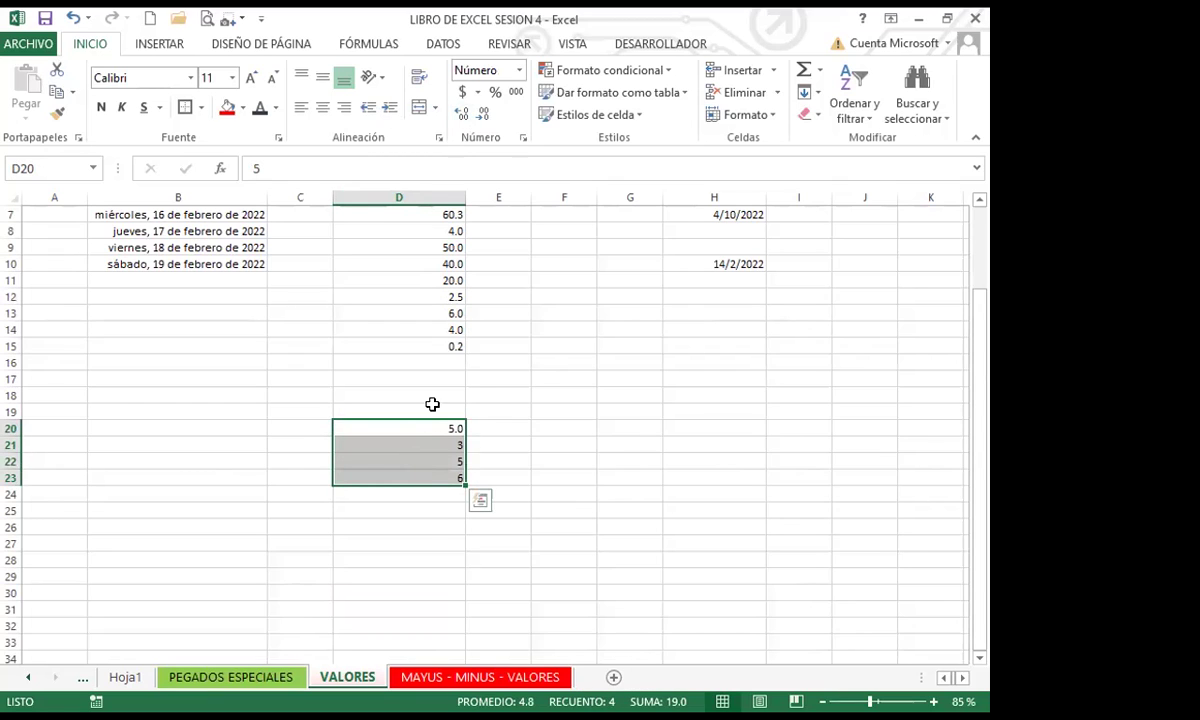
{"action": "left_click", "coordinate": [417, 427]}
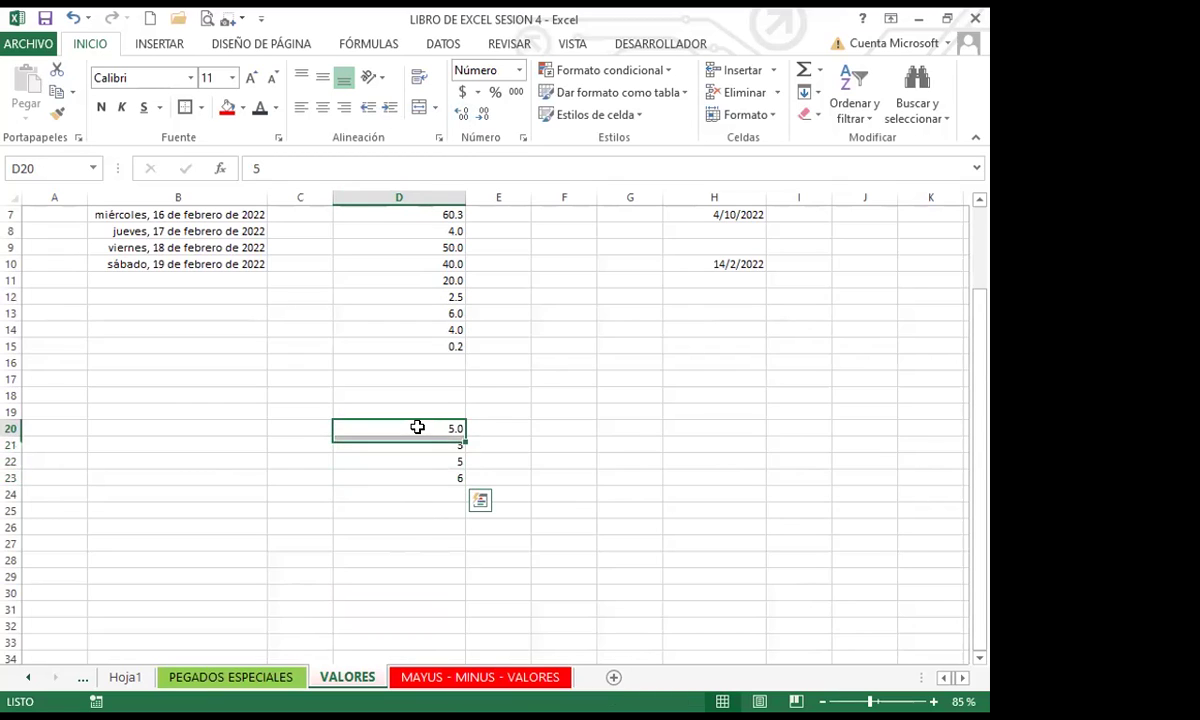
{"action": "left_click", "coordinate": [57, 113]}
{"action": "left_click_drag", "start_coordinate": [405, 445], "coordinate": [399, 478]}
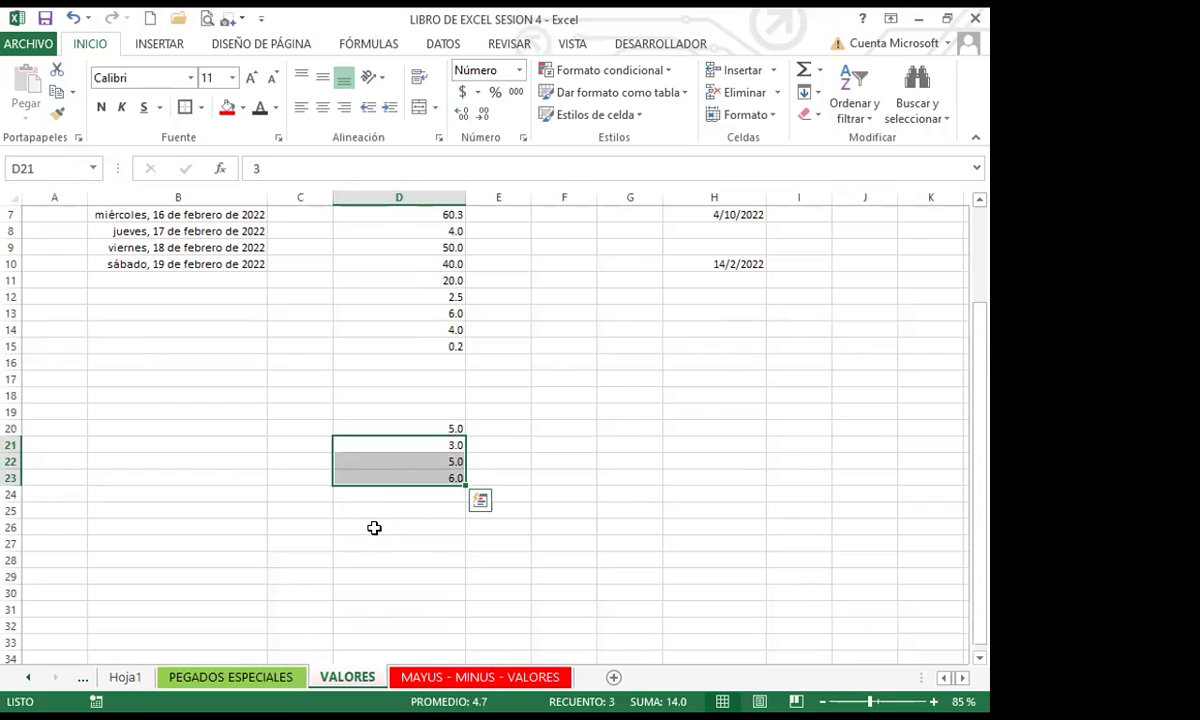
Reduce D3 to zero decimals and copy its format to D4:D15 with Format Painter.
{"action": "scroll", "coordinate": [434, 308], "scroll_direction": "up", "scroll_amount": 2}
{"action": "left_click_drag", "start_coordinate": [423, 276], "coordinate": [425, 308]}
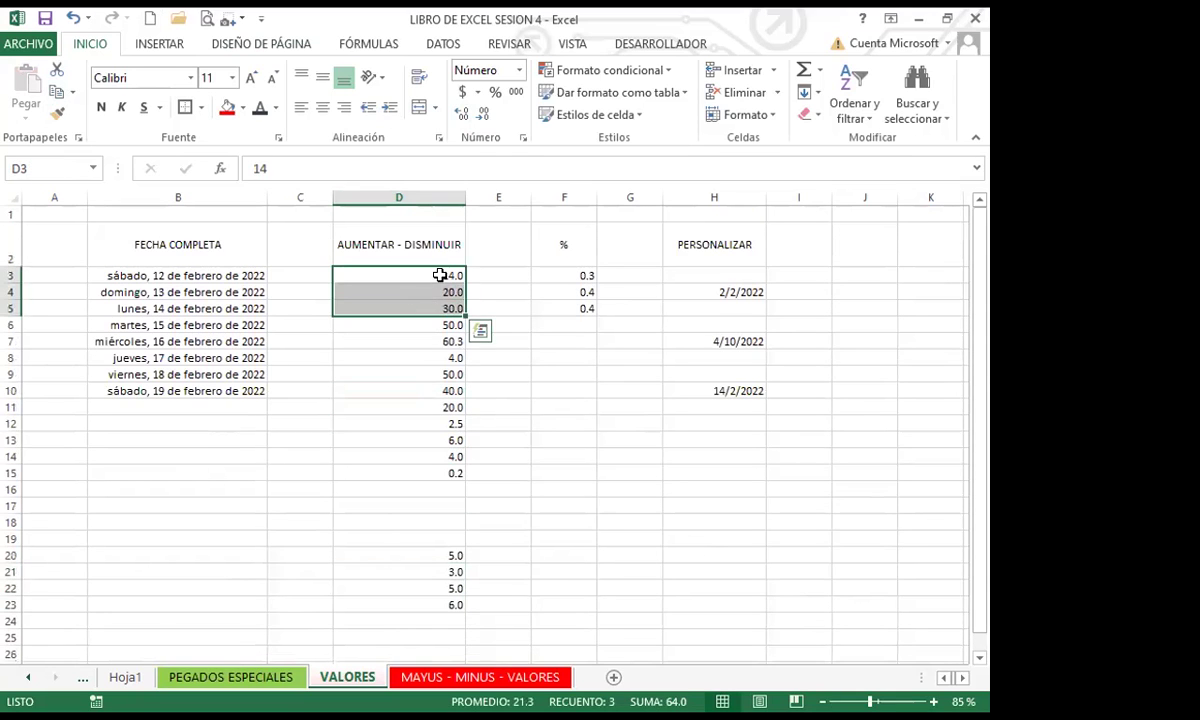
{"action": "left_click", "coordinate": [447, 274]}
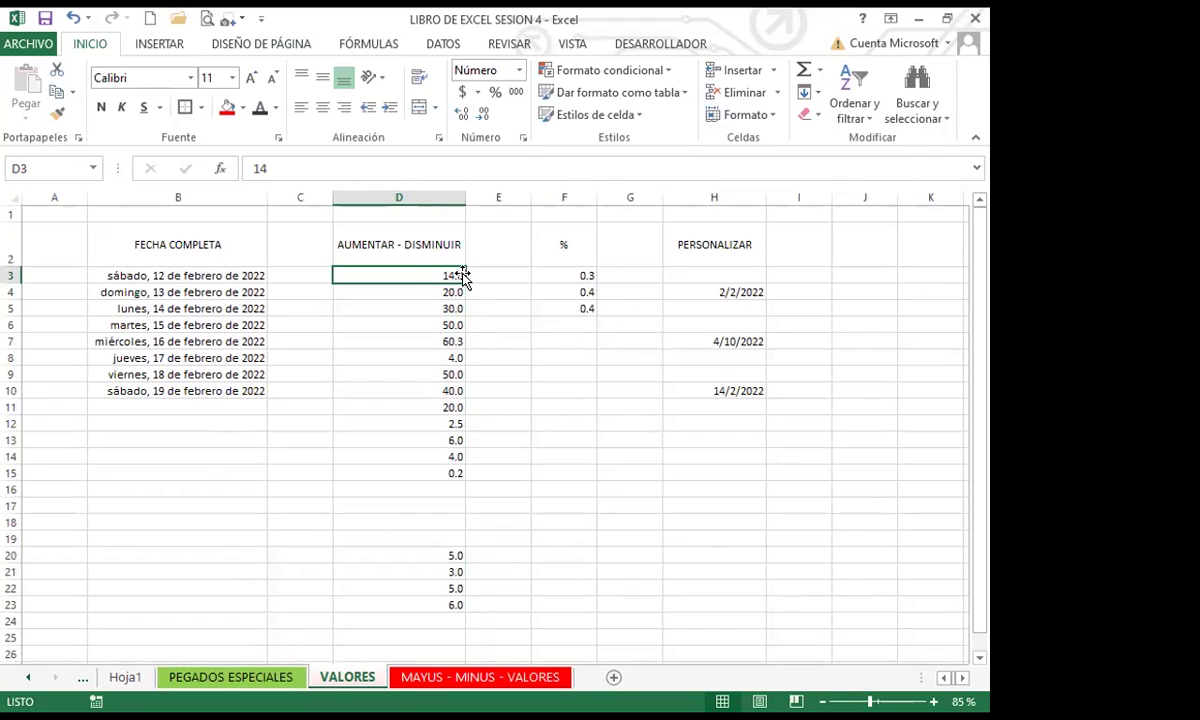
{"action": "left_click", "coordinate": [484, 116]}
{"action": "left_click", "coordinate": [366, 306]}
{"action": "left_click", "coordinate": [404, 274]}
{"action": "left_click", "coordinate": [57, 113]}
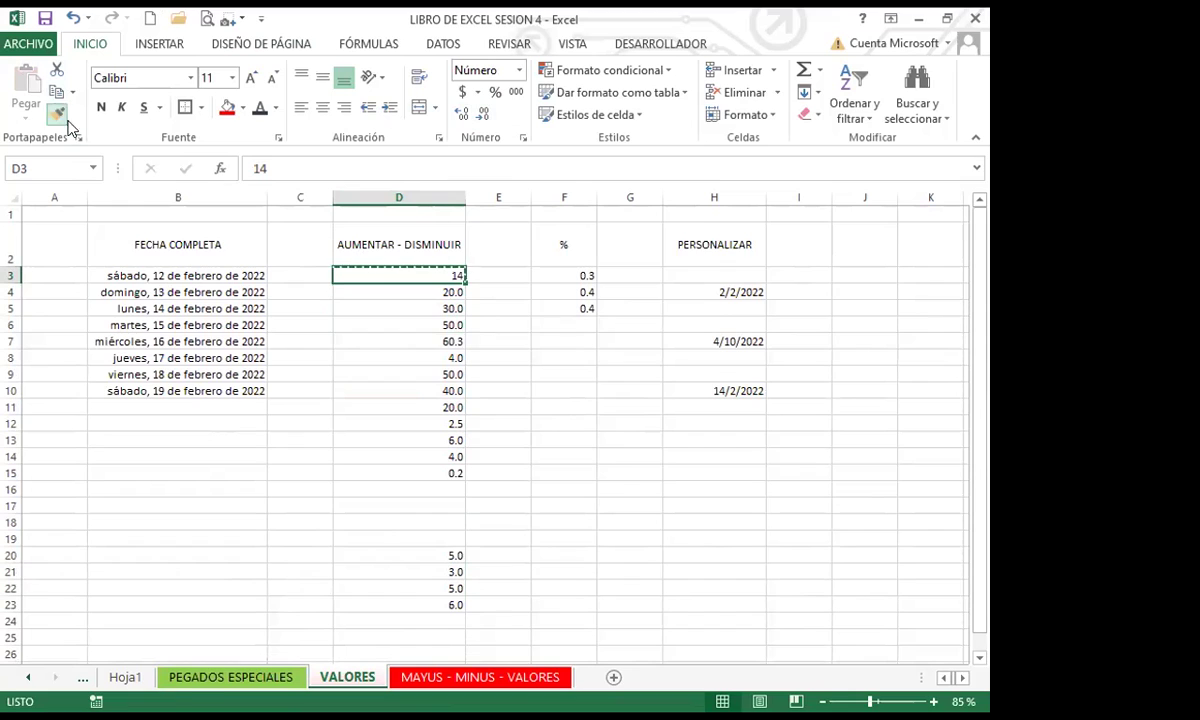
{"action": "left_click_drag", "start_coordinate": [400, 292], "coordinate": [400, 474]}
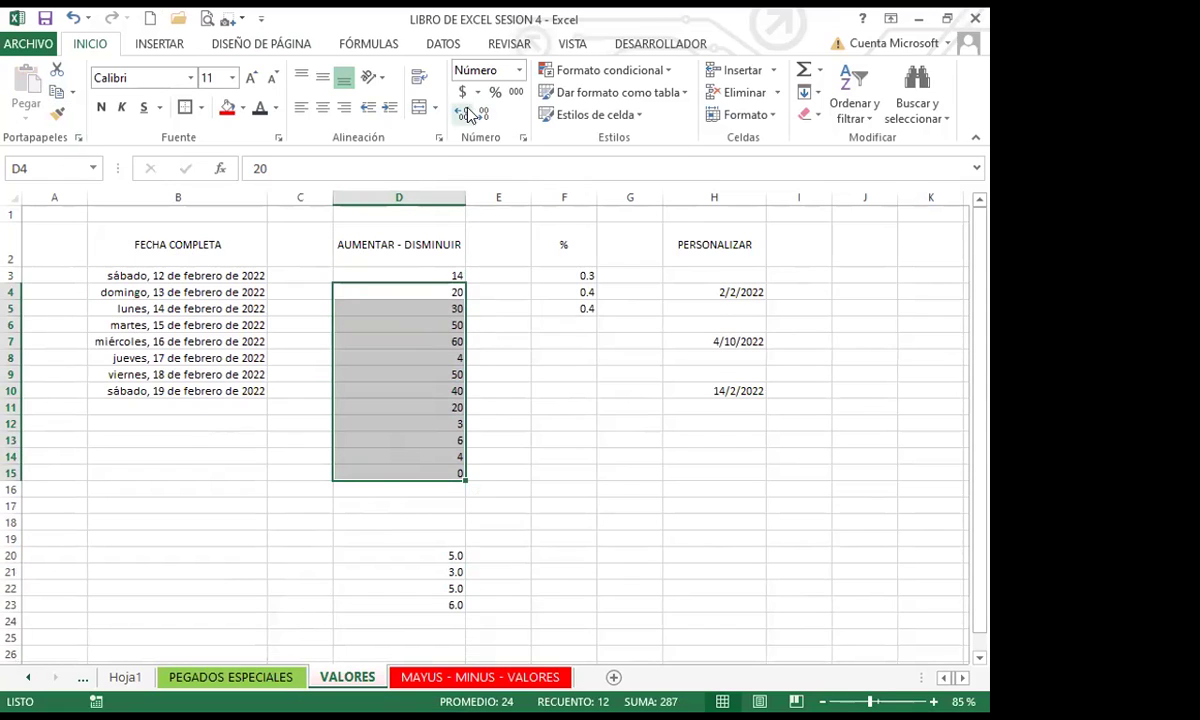
{"action": "left_click", "coordinate": [59, 119]}
{"action": "left_click", "coordinate": [402, 356]}
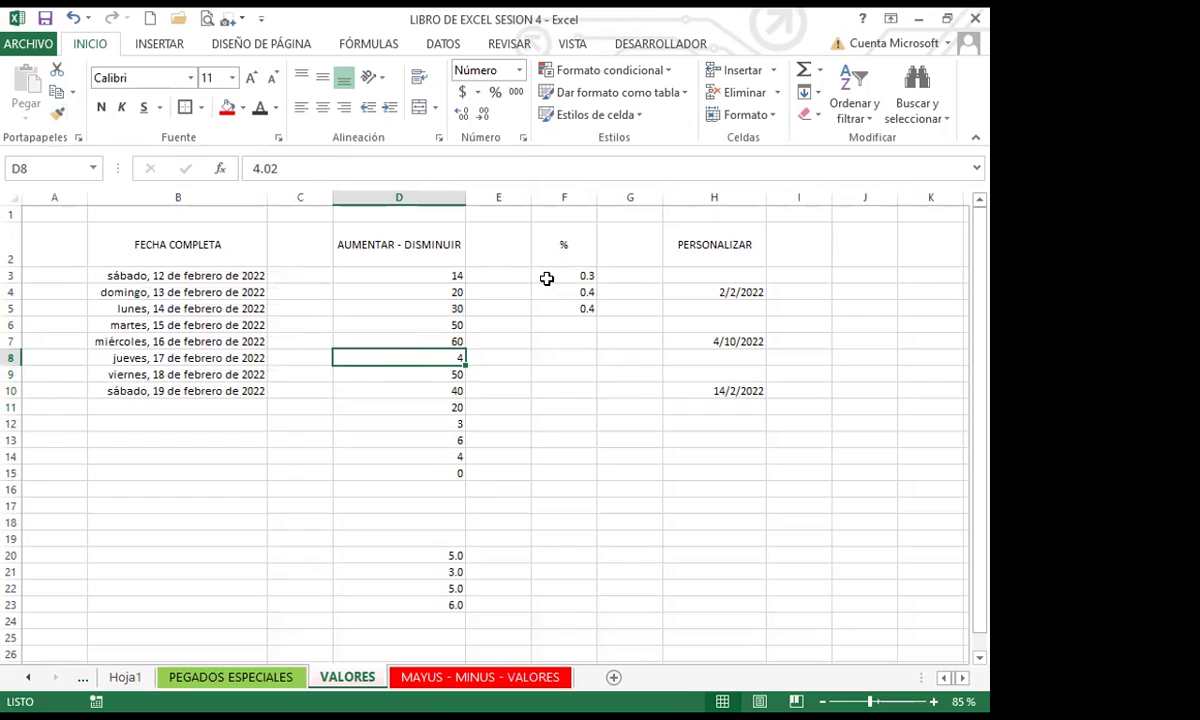
Format the values in F3:F5 under the % heading as percentages without decimals.
{"action": "left_click_drag", "start_coordinate": [548, 277], "coordinate": [549, 308]}
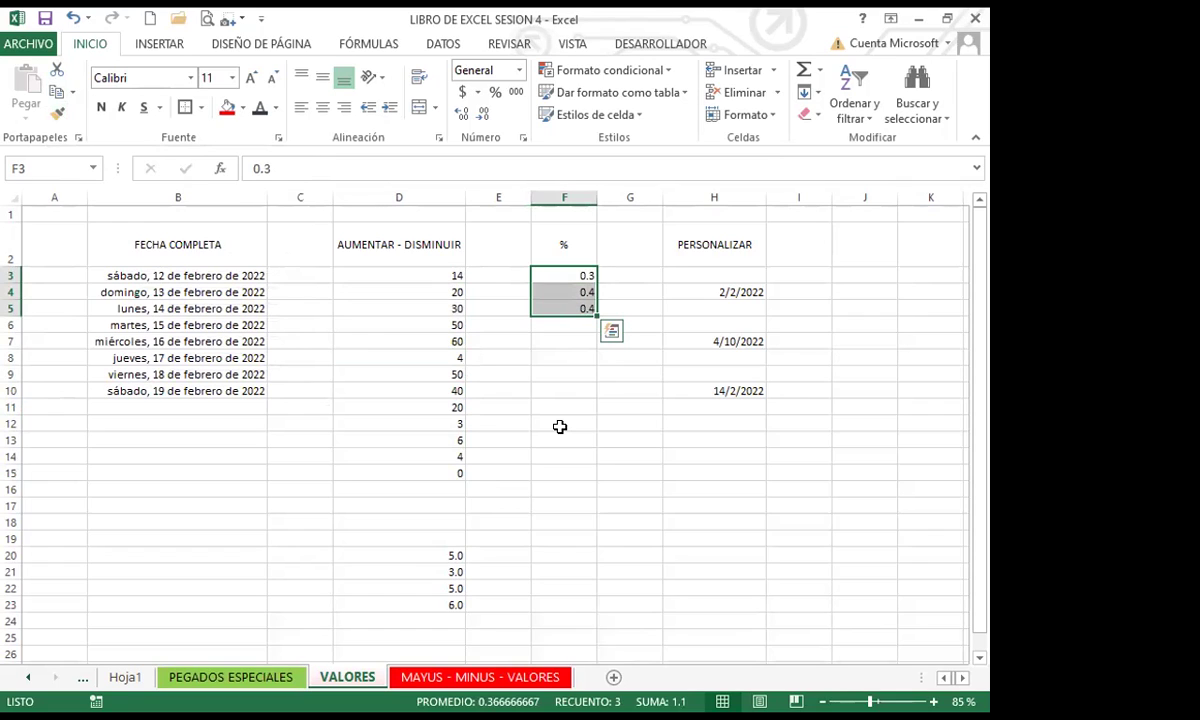
{"action": "left_click", "coordinate": [557, 393]}
{"action": "left_click", "coordinate": [560, 275]}
{"action": "mouse_move", "coordinate": [558, 274]}
{"action": "left_mouse_down"}
{"action": "mouse_move", "coordinate": [563, 308]}
{"action": "mouse_move", "coordinate": [557, 273]}
{"action": "left_mouse_up"}
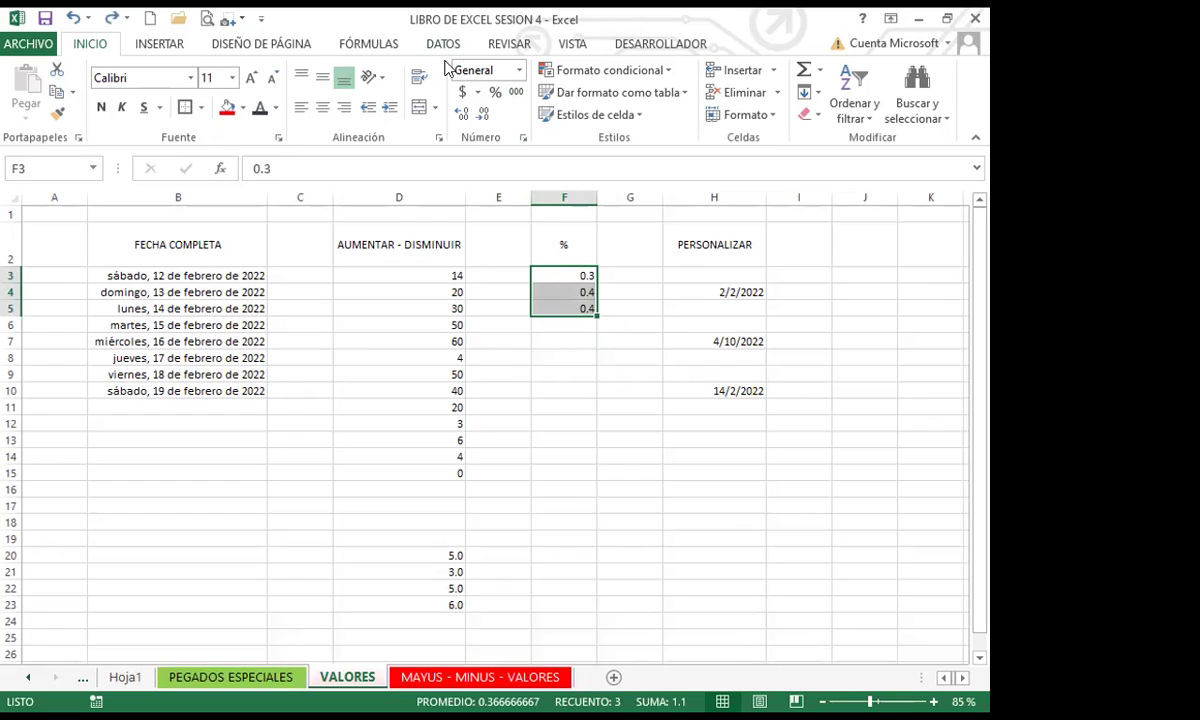
{"action": "left_click", "coordinate": [494, 93]}
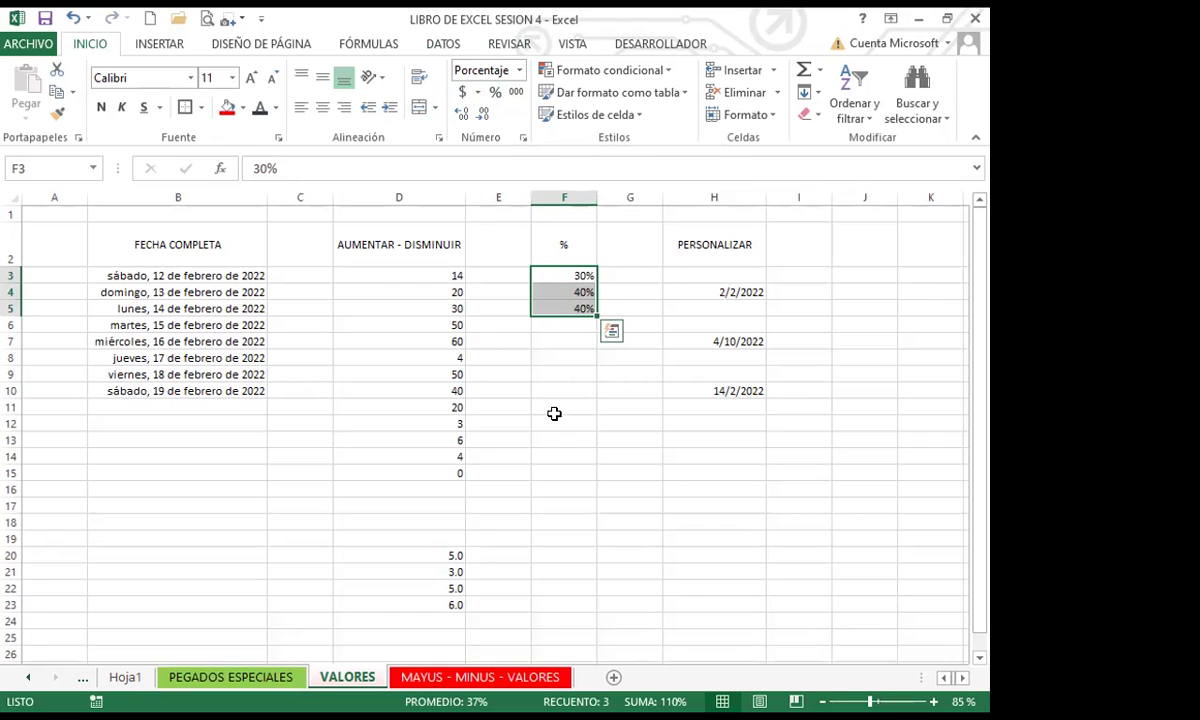
{"action": "left_click", "coordinate": [554, 413]}
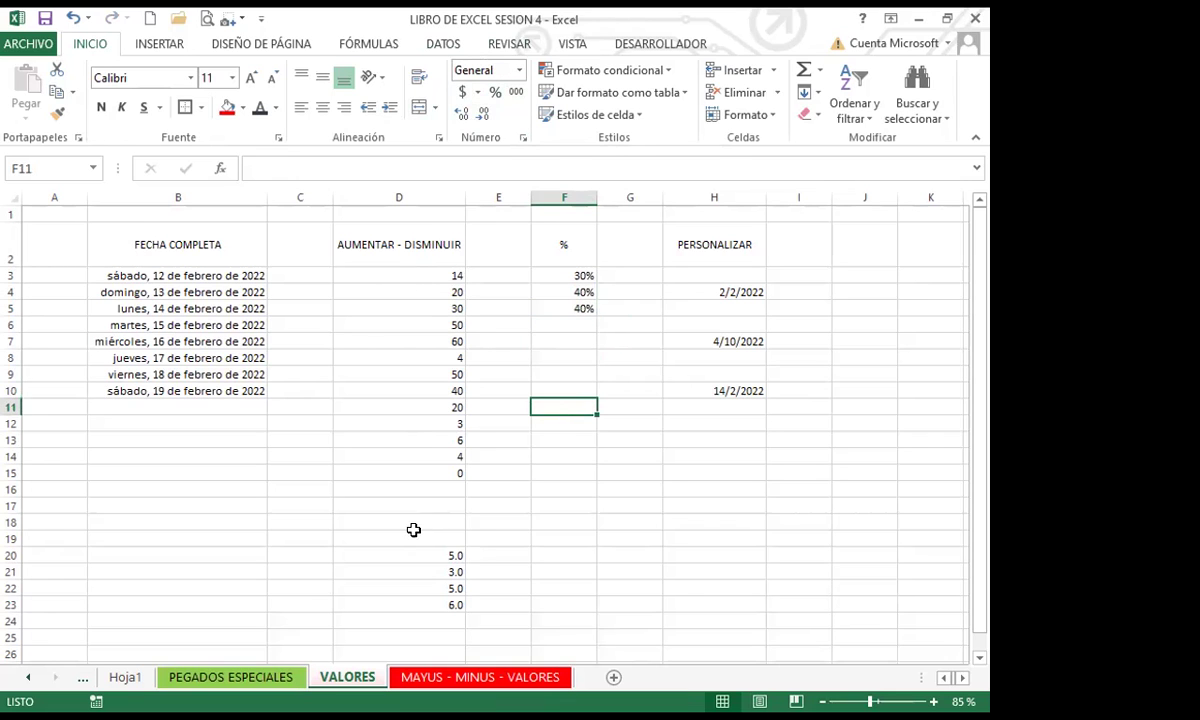
Apply the dollar accounting format to the sample values in D20:D23.
{"action": "scroll", "coordinate": [405, 500], "scroll_direction": "down", "scroll_amount": 1}
{"action": "left_click_drag", "start_coordinate": [398, 477], "coordinate": [396, 527]}
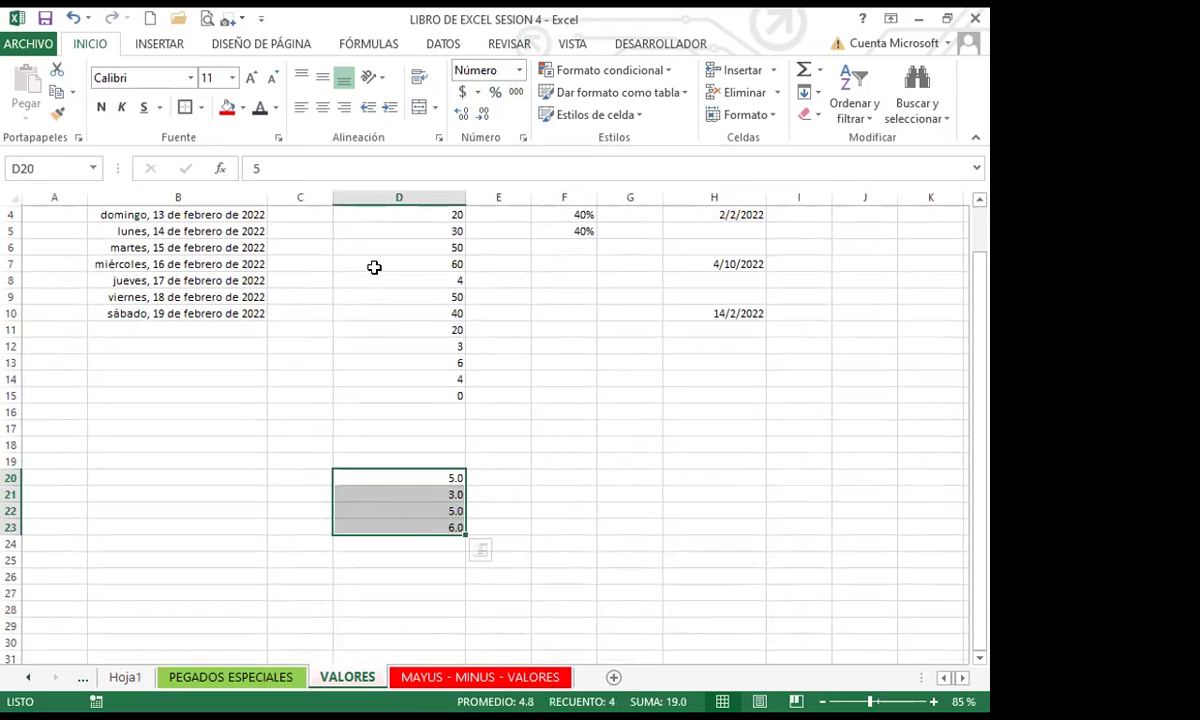
{"action": "scroll", "coordinate": [410, 337], "scroll_direction": "up", "scroll_amount": 1}
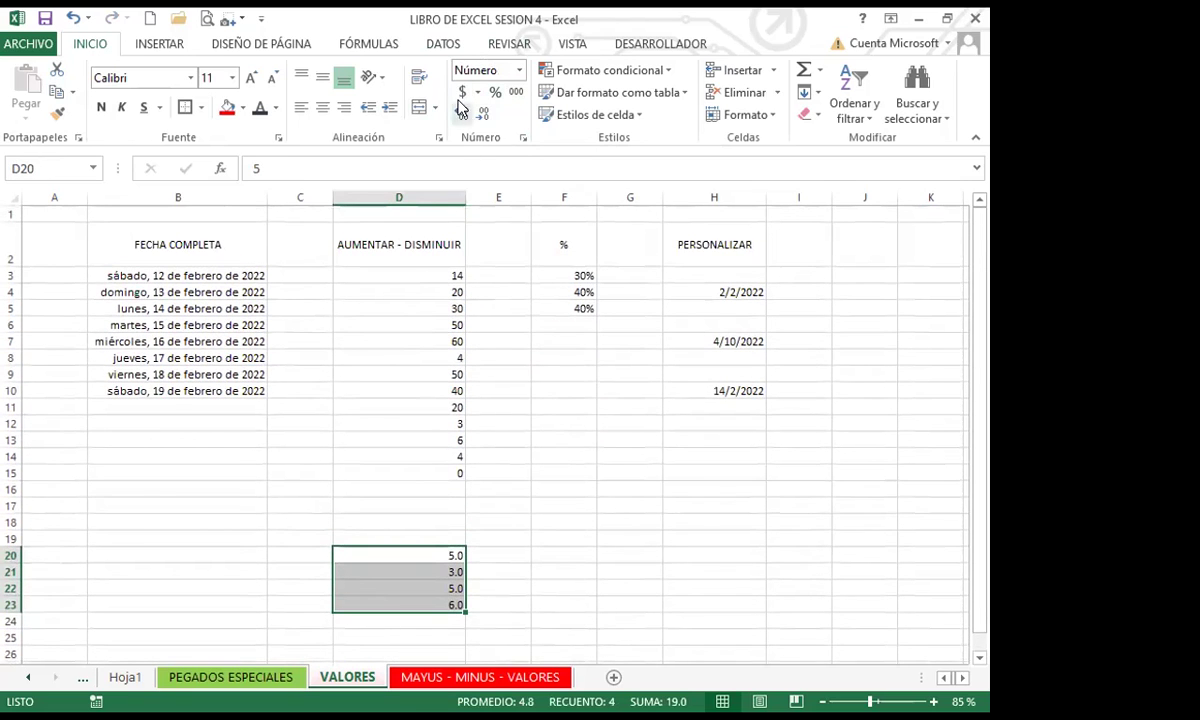
{"action": "left_click", "coordinate": [462, 92]}
{"action": "scroll", "coordinate": [509, 581], "scroll_direction": "down", "scroll_amount": 1}
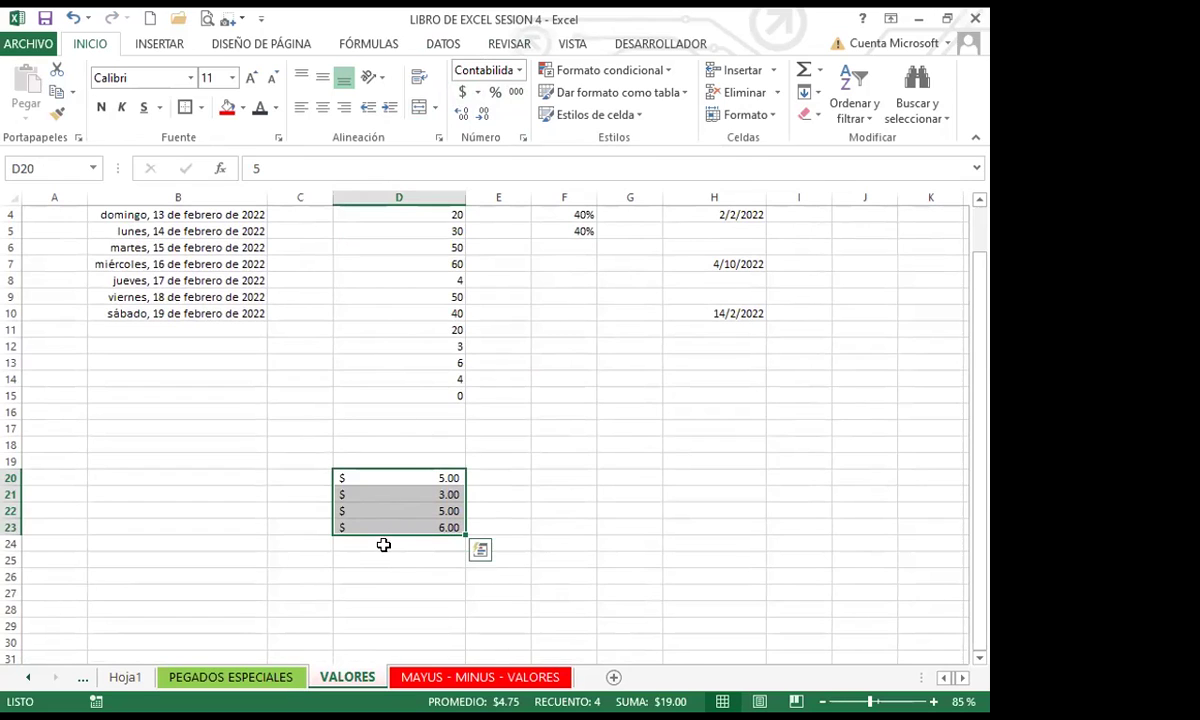
{"action": "left_click", "coordinate": [380, 330]}
{"action": "left_click", "coordinate": [391, 516]}
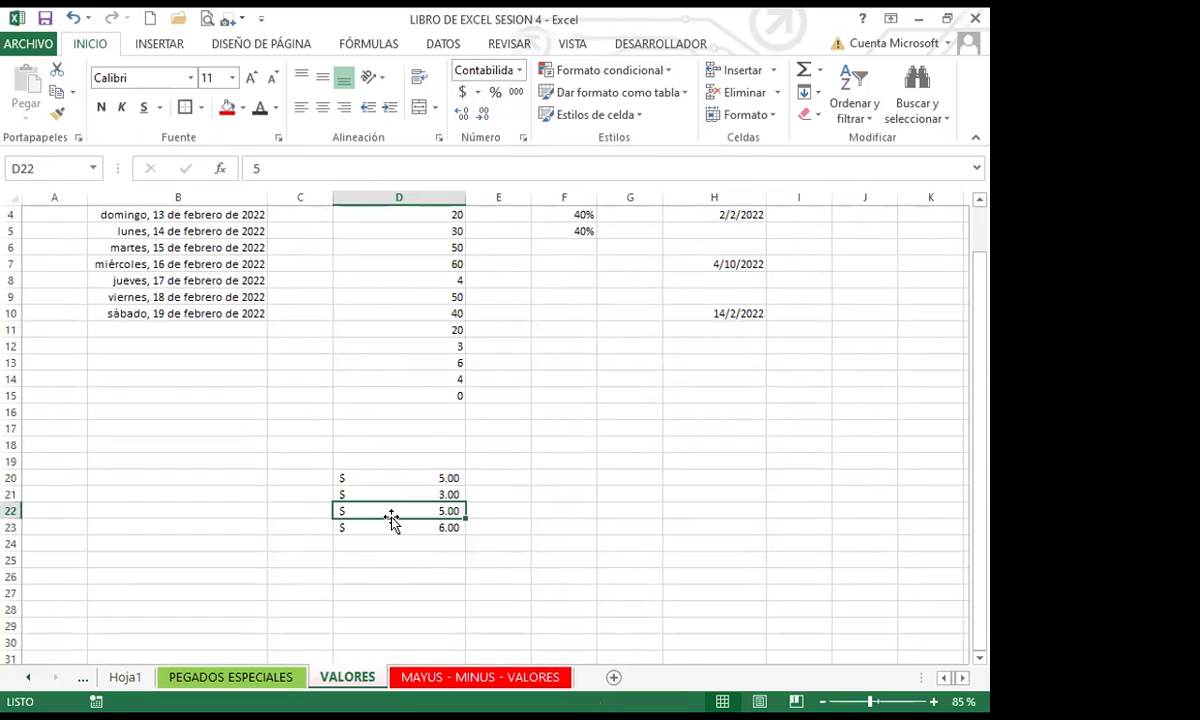
{"action": "left_click", "coordinate": [560, 230]}
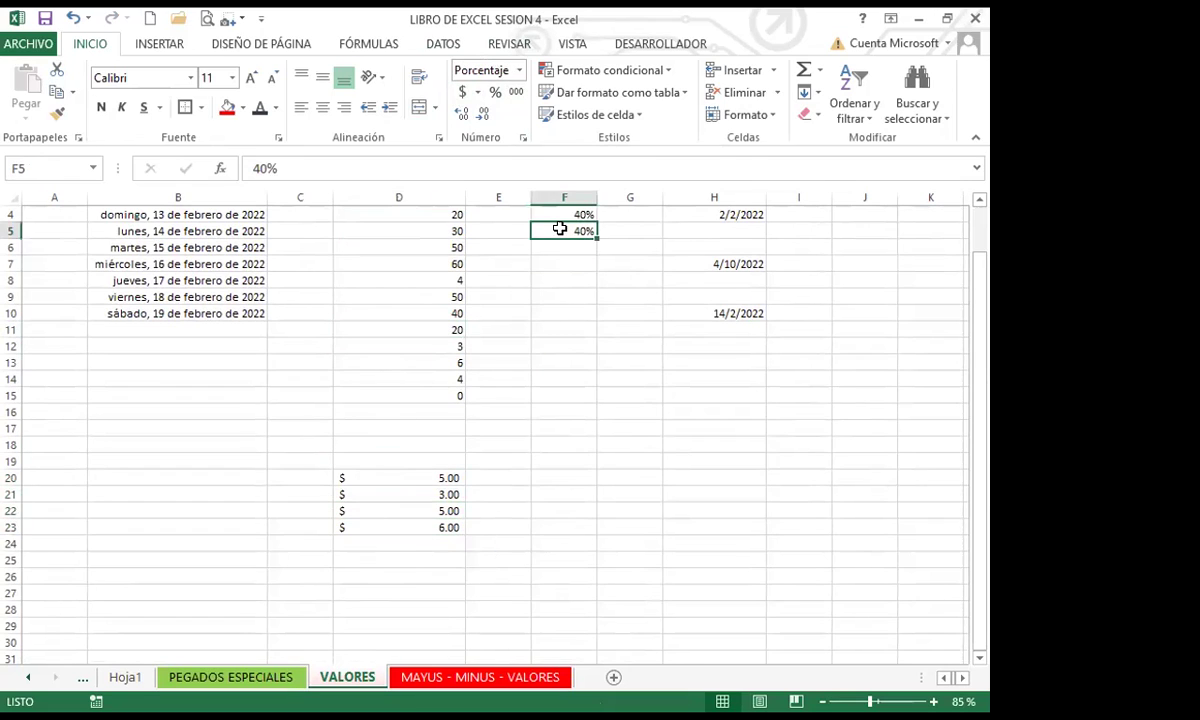
{"action": "left_click", "coordinate": [554, 280]}
{"action": "left_click", "coordinate": [398, 295]}
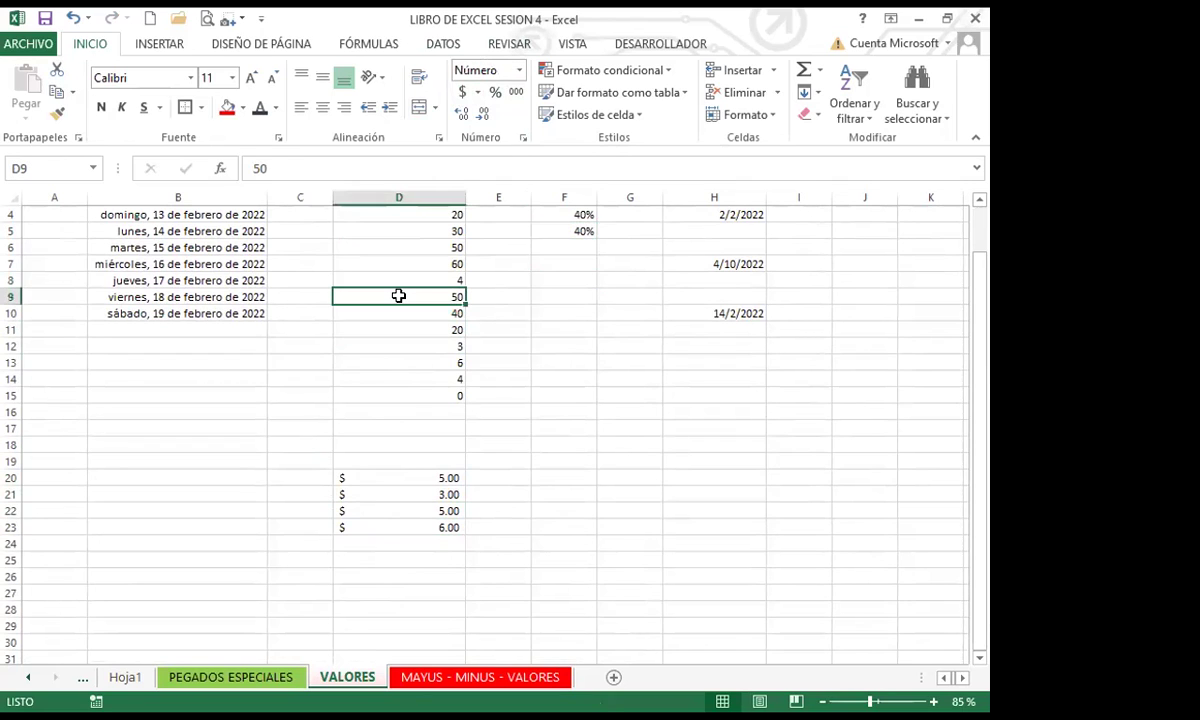
{"action": "left_click", "coordinate": [386, 328]}
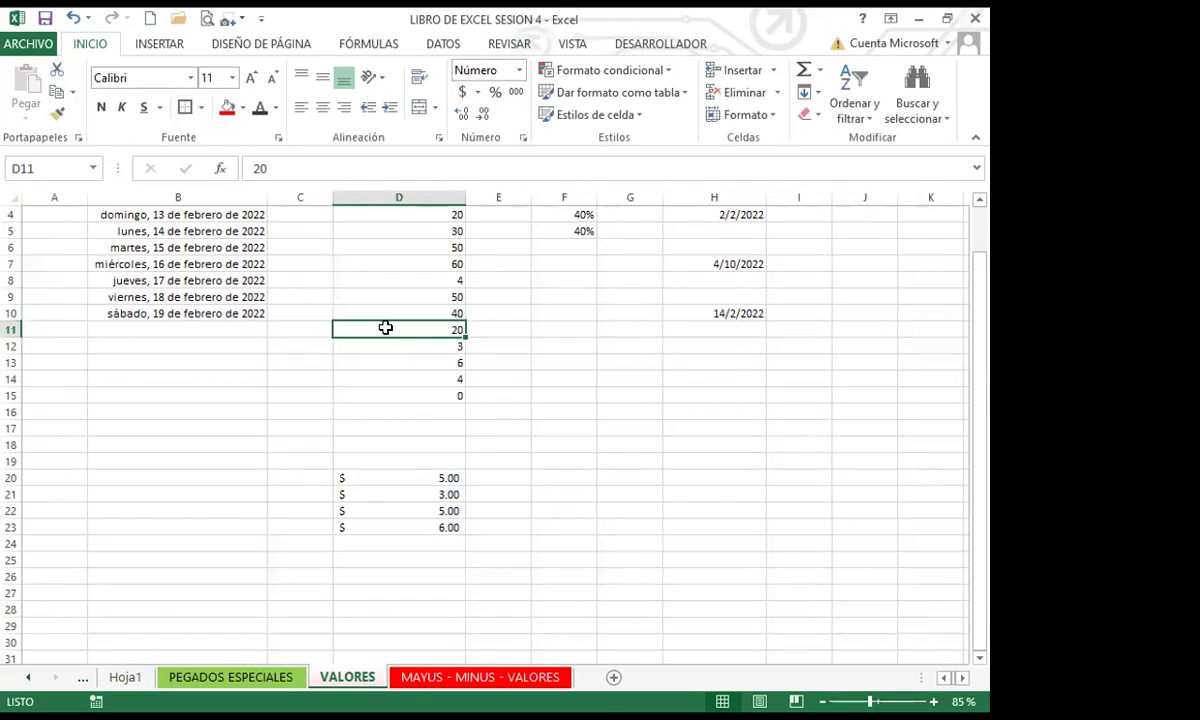
{"action": "left_click", "coordinate": [369, 490]}
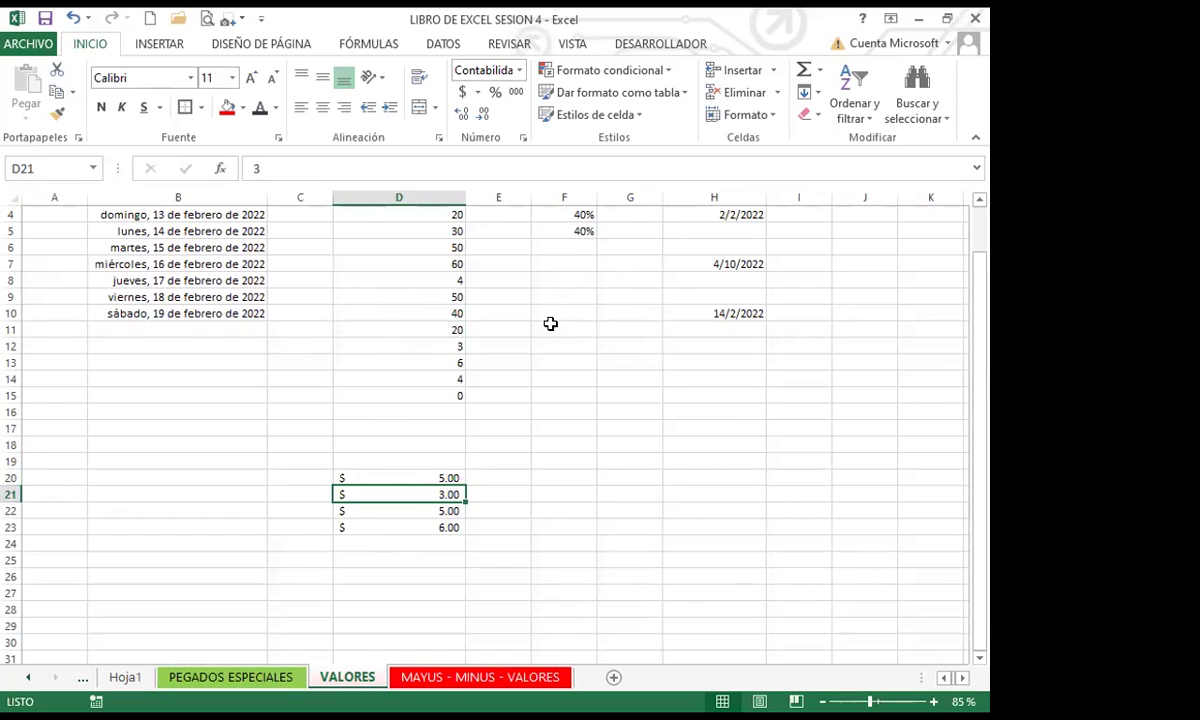
{"action": "scroll", "coordinate": [550, 323], "scroll_direction": "up", "scroll_amount": 1}
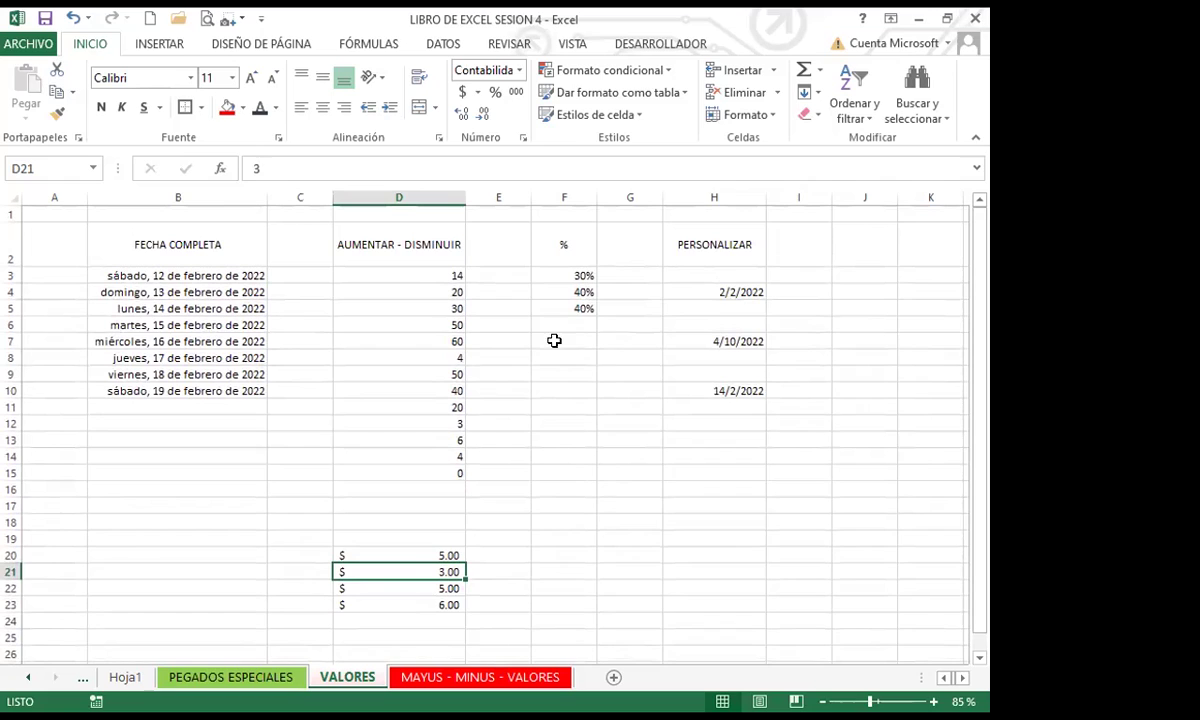
Apply the custom number format DDDD to the date in H4 so it shows only the weekday name.
{"action": "left_click", "coordinate": [690, 290]}
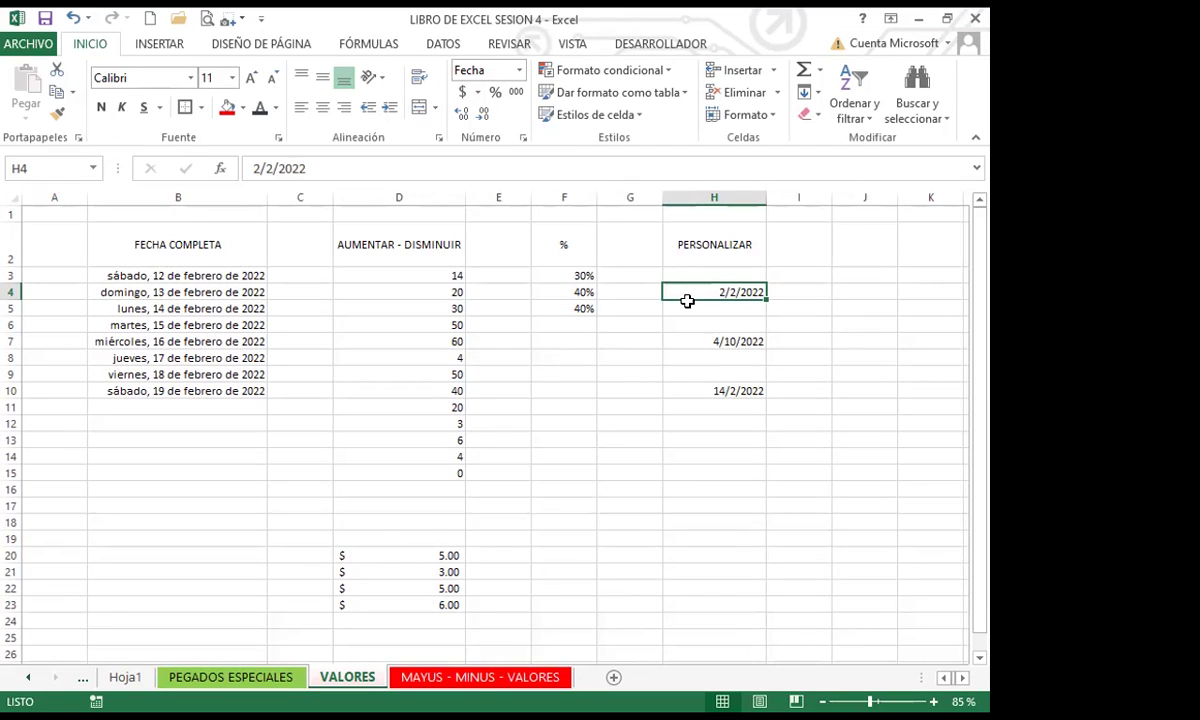
{"action": "left_click", "coordinate": [522, 137]}
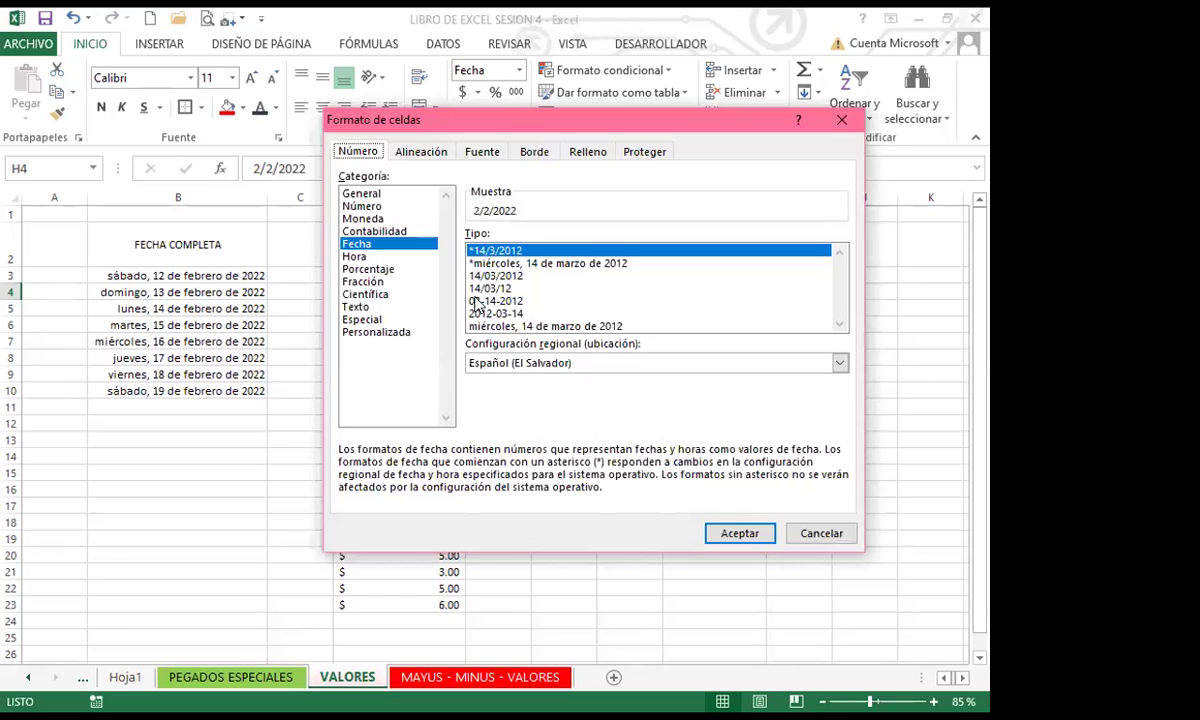
{"action": "left_click", "coordinate": [823, 127]}
{"action": "left_click", "coordinate": [521, 138]}
{"action": "left_click", "coordinate": [382, 332]}
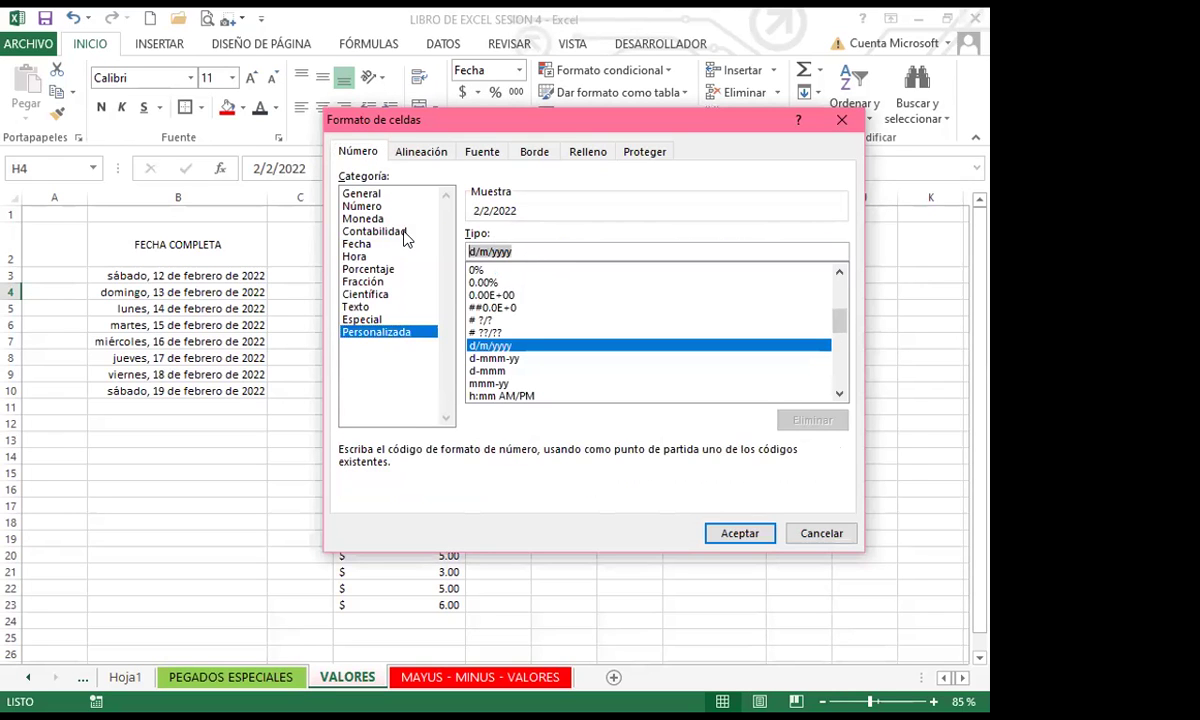
{"action": "type", "text": "DDDD"}
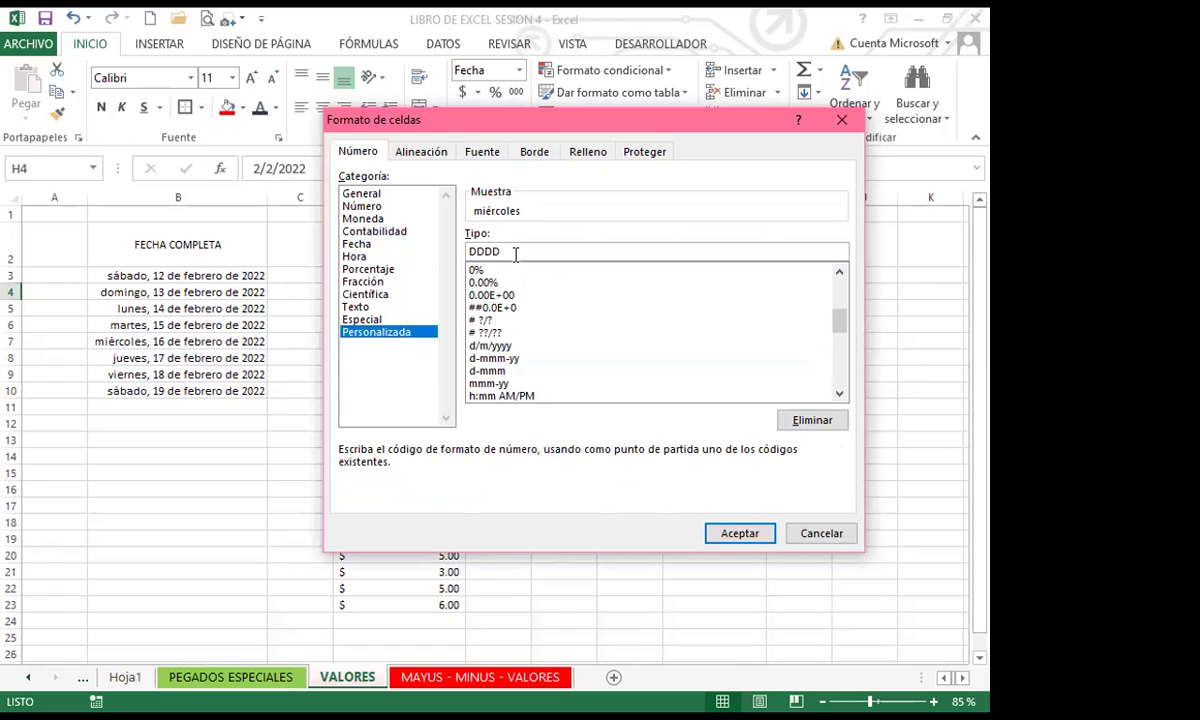
{"action": "left_click", "coordinate": [739, 534]}
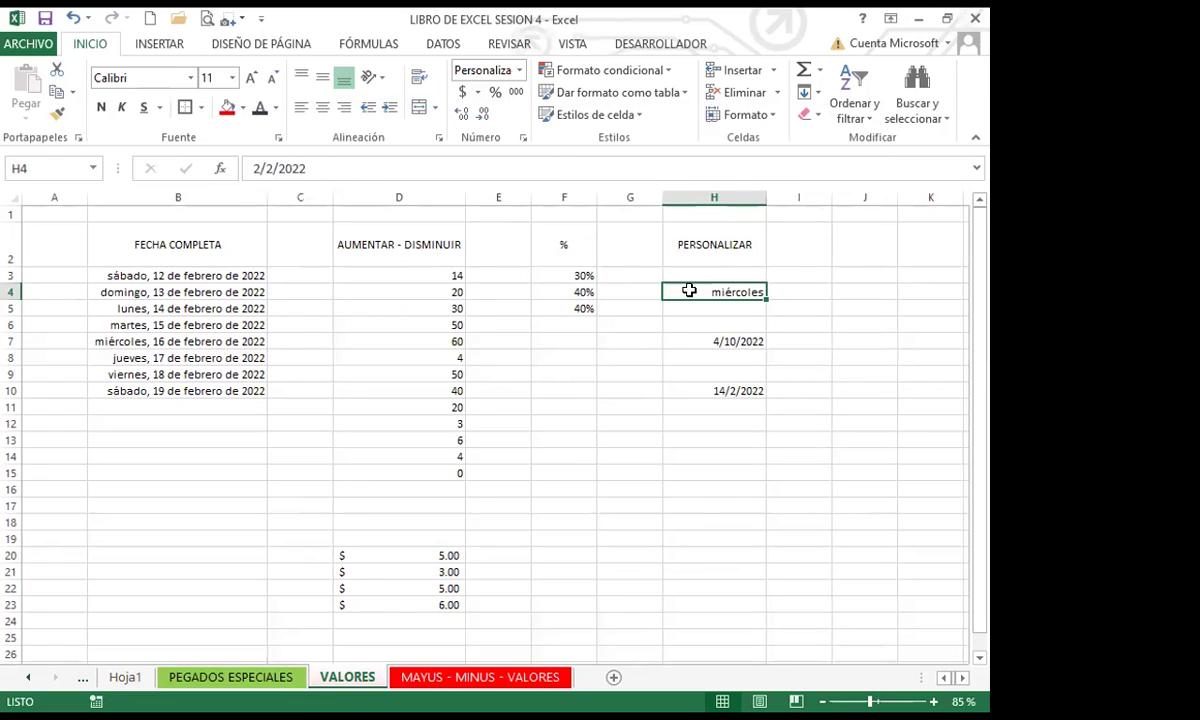
Apply the custom number format MMMM to the date in H7 so it shows only the month name.
{"action": "left_click", "coordinate": [682, 342]}
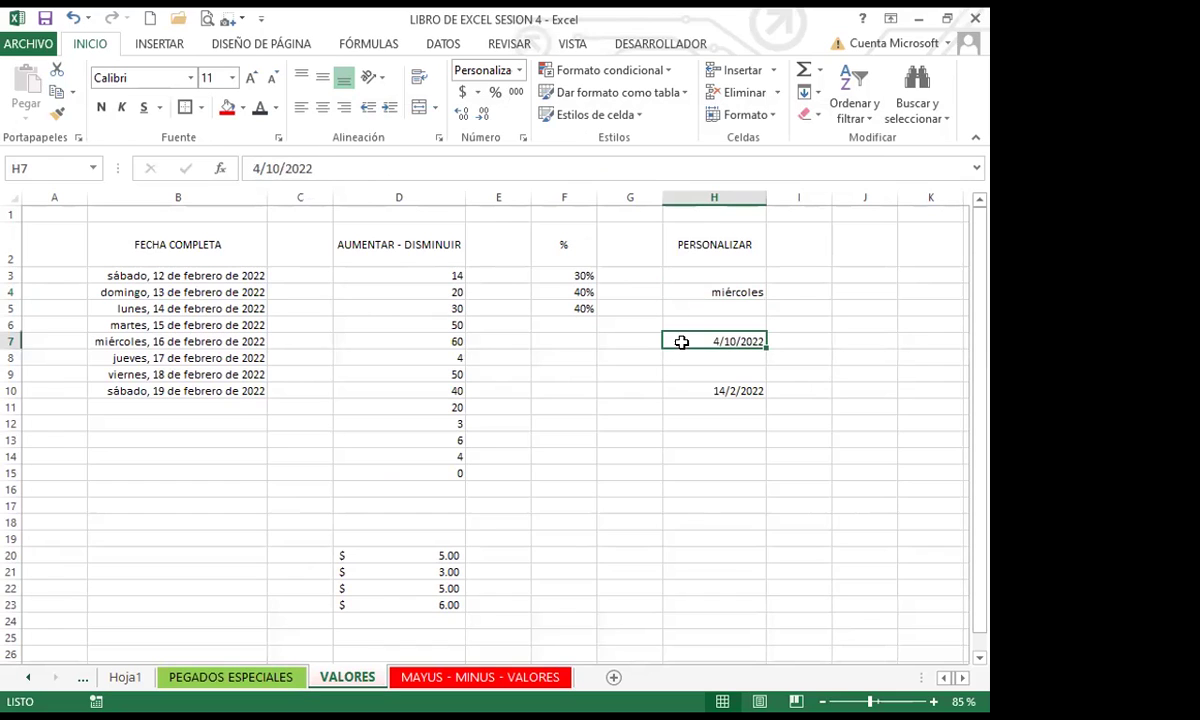
{"action": "left_click", "coordinate": [522, 139]}
{"action": "left_click", "coordinate": [385, 331]}
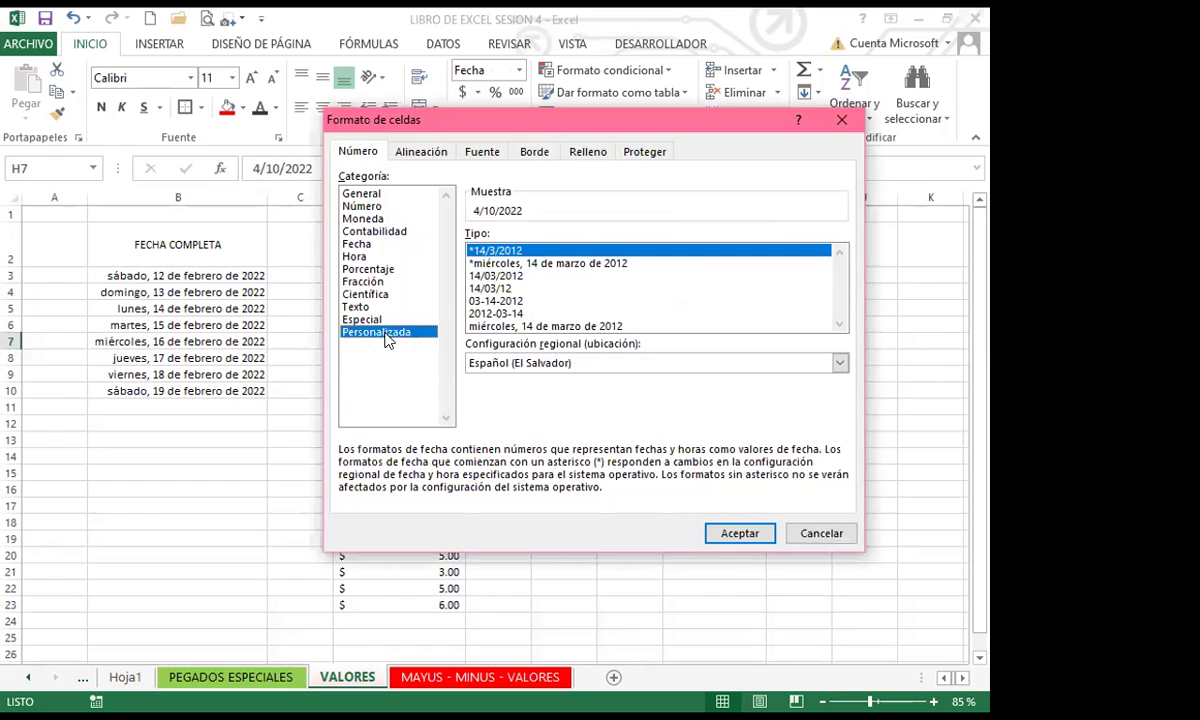
{"action": "left_click_drag", "start_coordinate": [512, 246], "coordinate": [407, 245]}
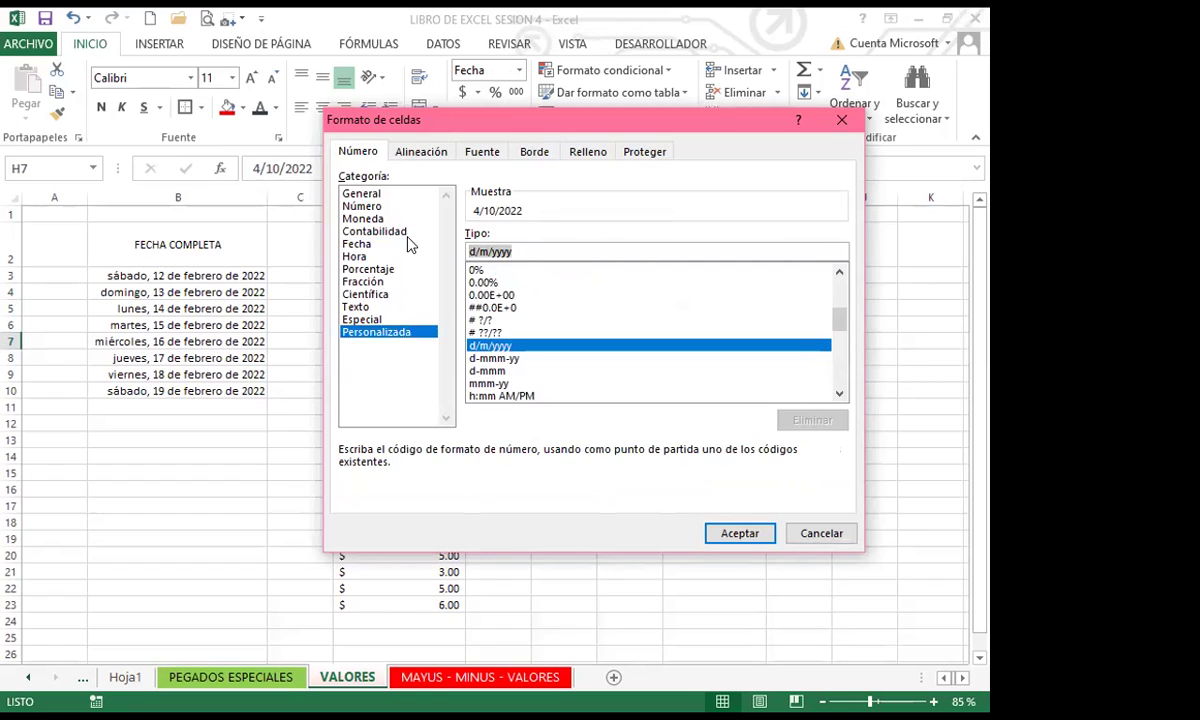
{"action": "type", "text": "MMMM"}
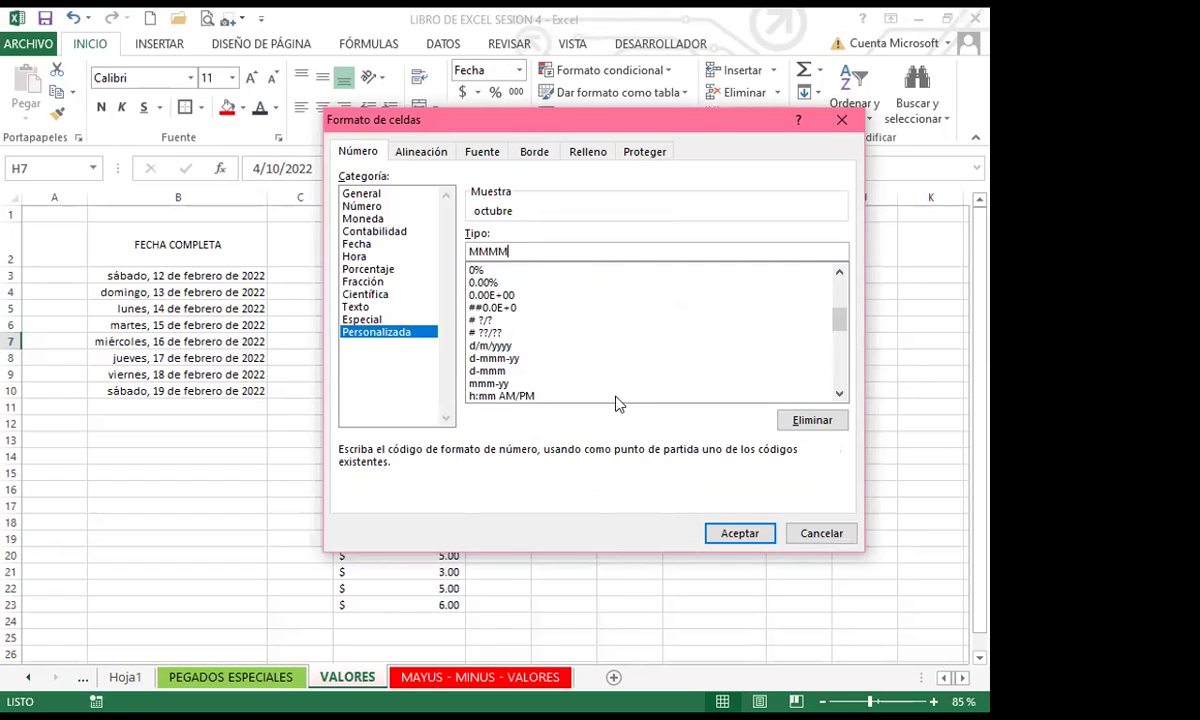
{"action": "left_click", "coordinate": [742, 533]}
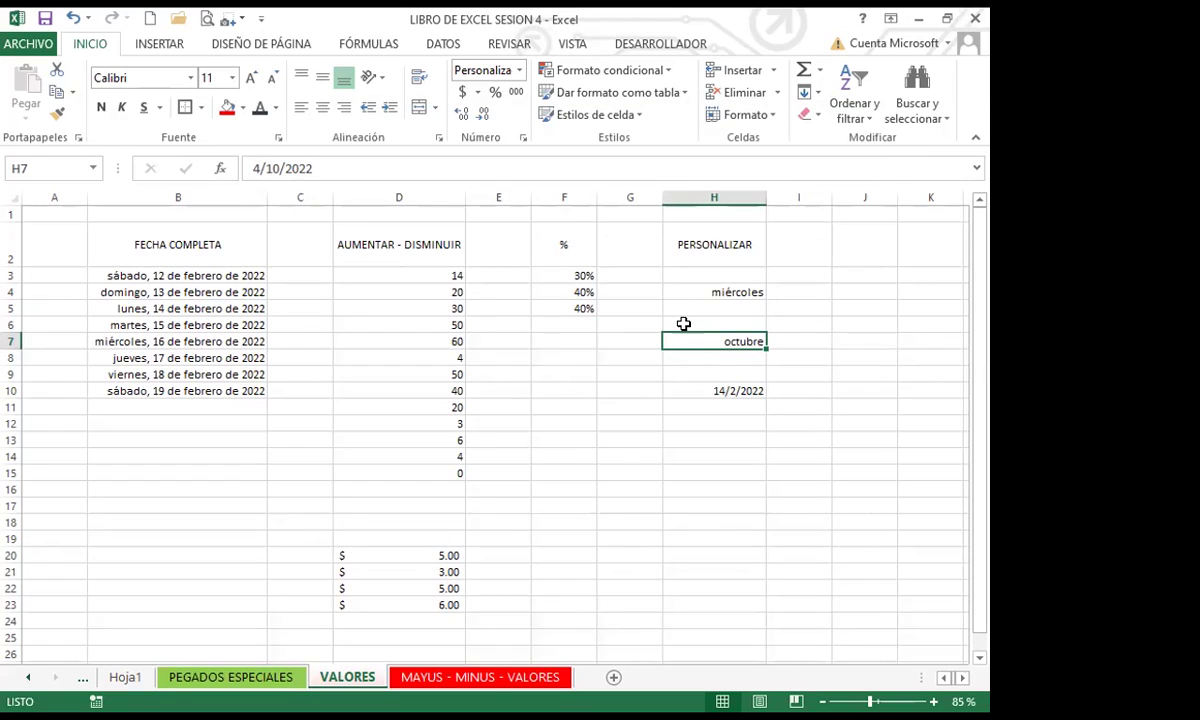
Shorten the custom format of H4 to dd to show the two-digit day number.
{"action": "left_click", "coordinate": [694, 292]}
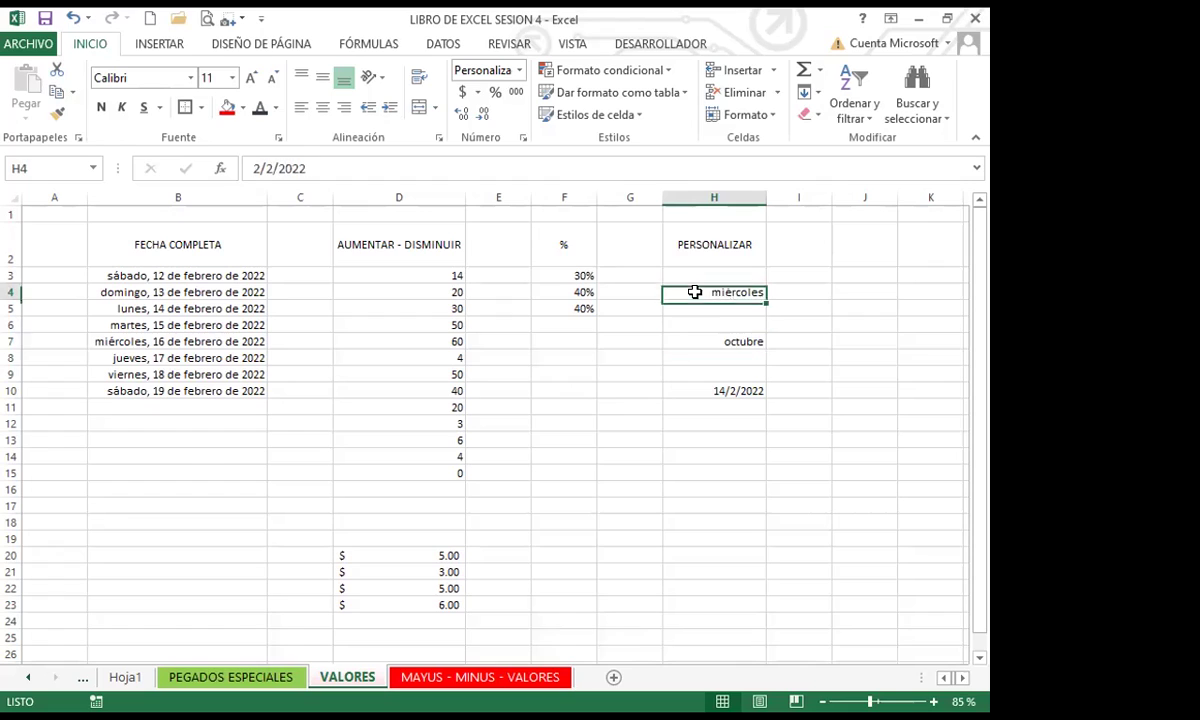
{"action": "left_click", "coordinate": [522, 140]}
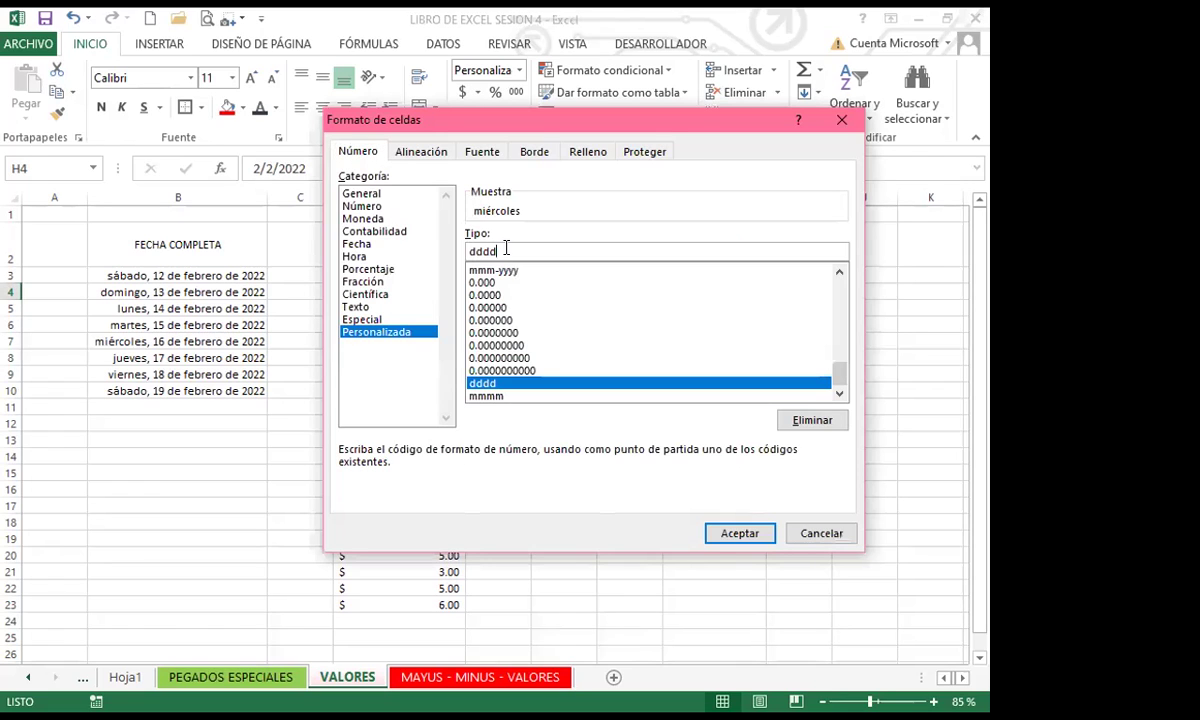
{"action": "key", "text": "BackSpace"}
{"action": "key", "text": "BackSpace"}
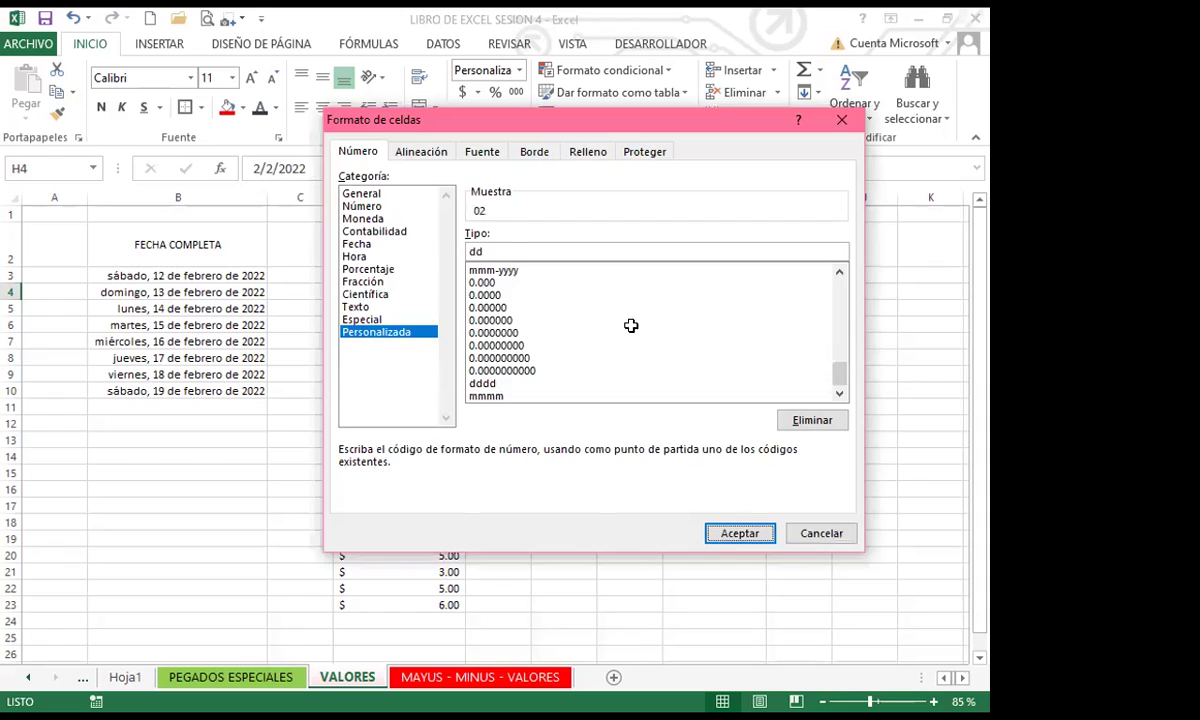
{"action": "key", "text": "Return"}
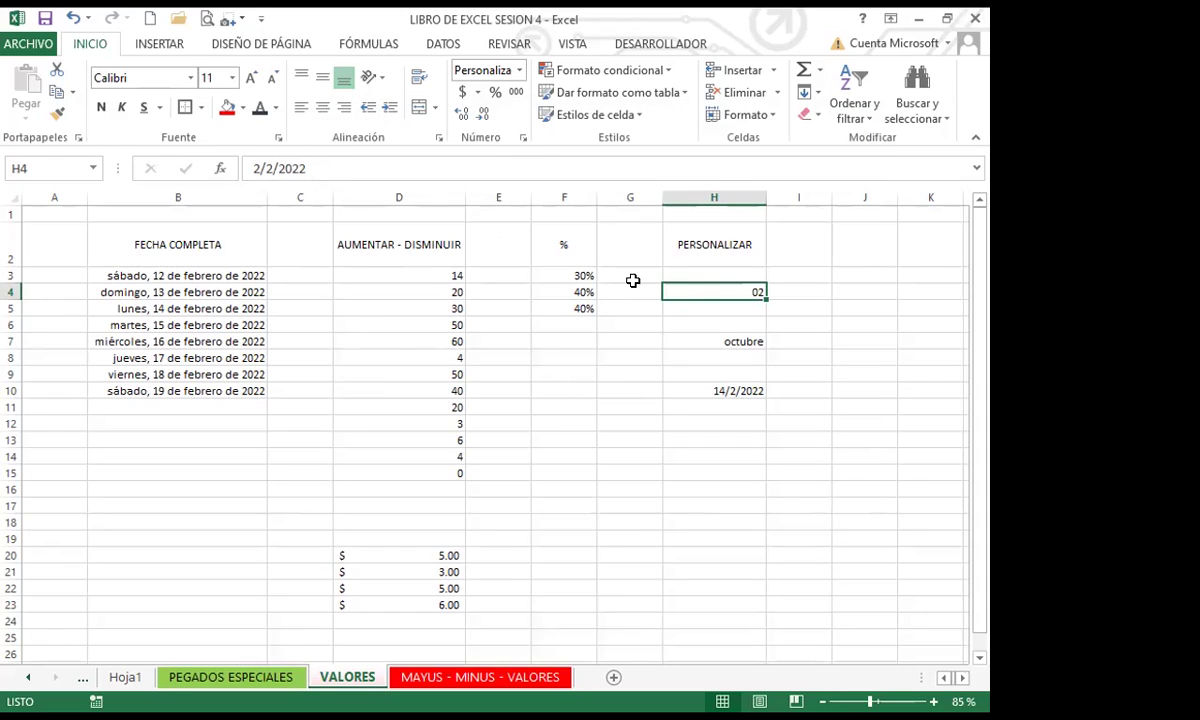
Extend the custom format of H4 to ddd to show the abbreviated weekday.
{"action": "key", "text": "ctrl+1"}
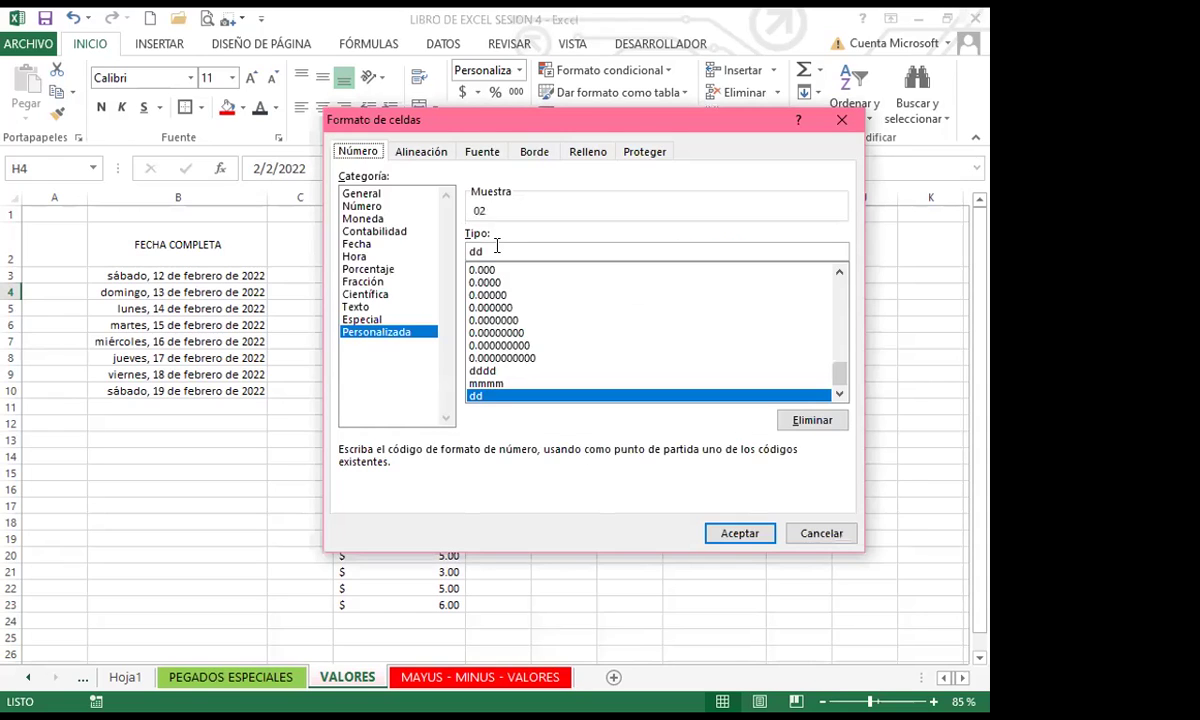
{"action": "type", "text": "D"}
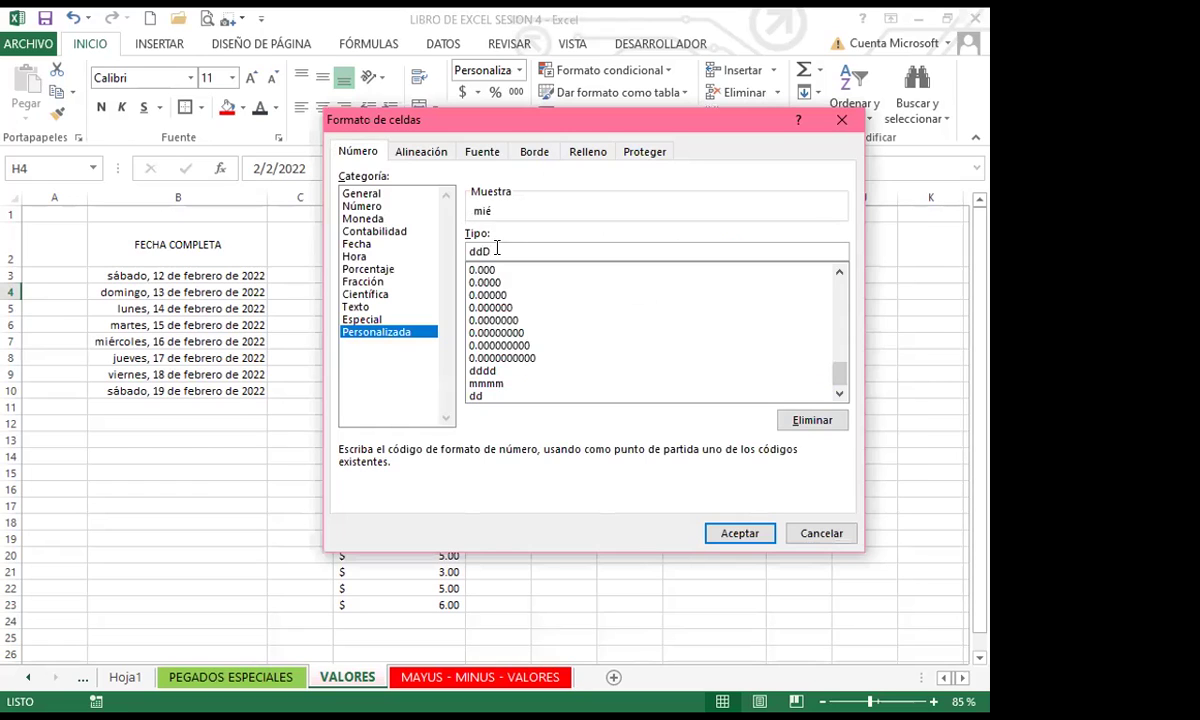
{"action": "key", "text": "Return"}
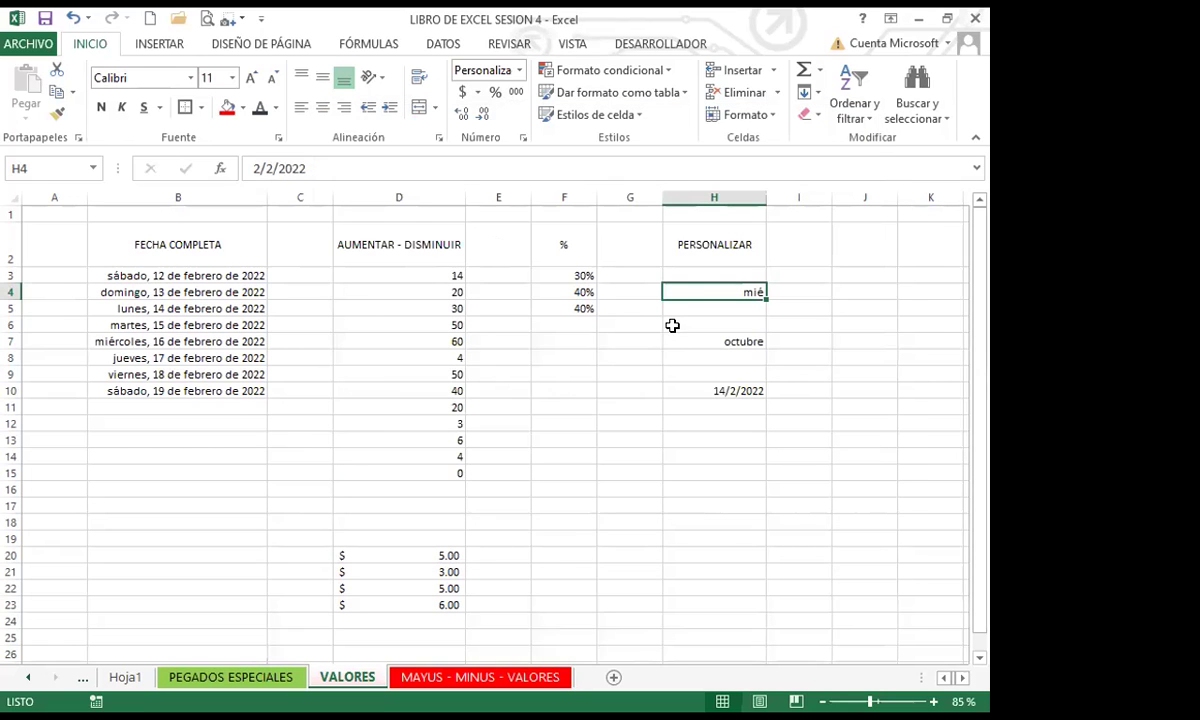
Set the custom format of H4 back to dddd for the full weekday name.
{"action": "left_click", "coordinate": [522, 137]}
{"action": "type", "text": "D"}
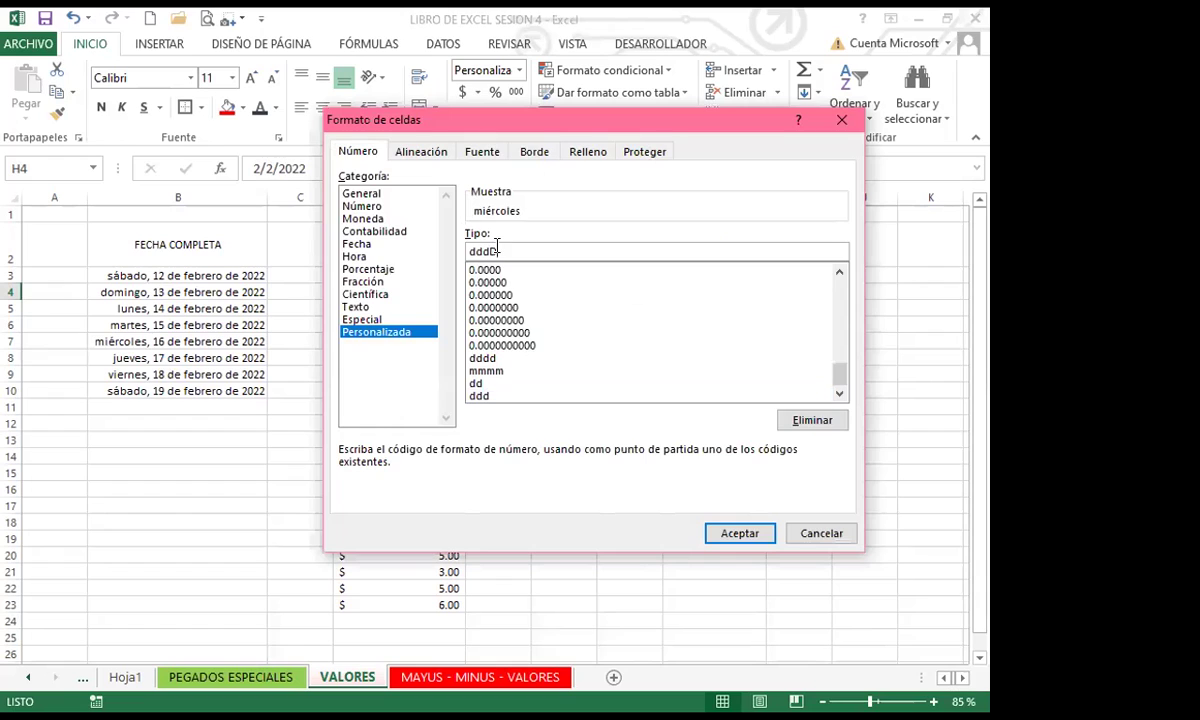
{"action": "key", "text": "Return"}
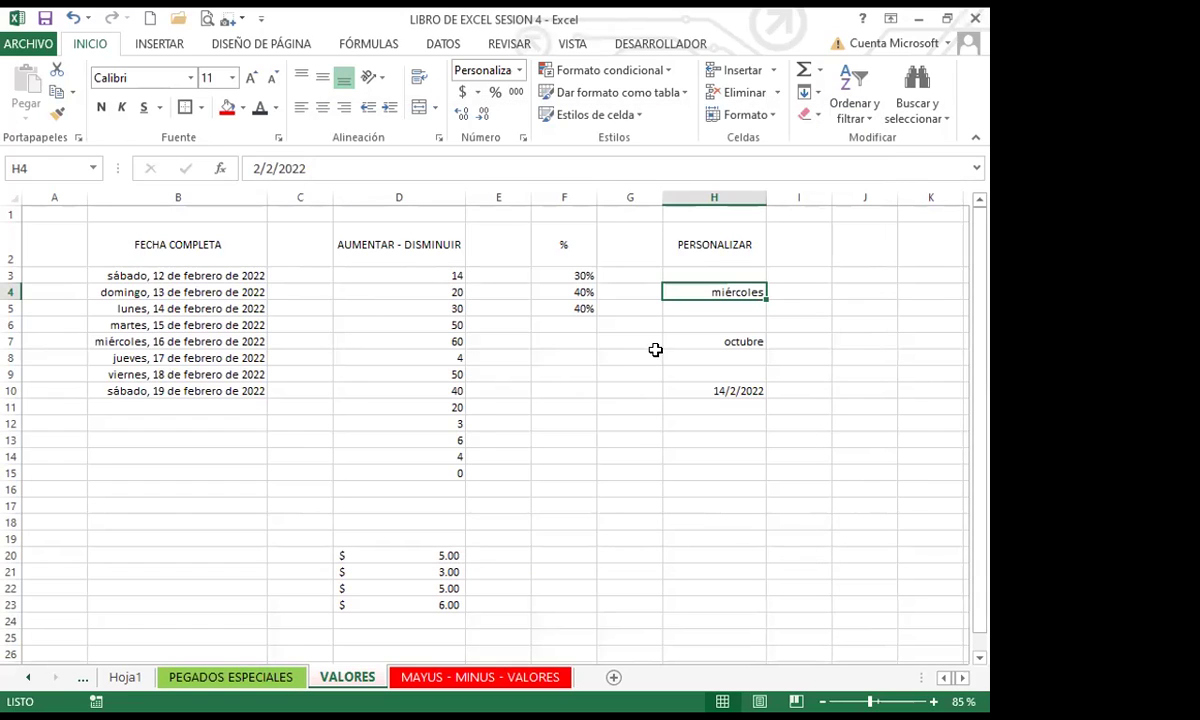
Apply the custom number format YYYY to the date in H10 so it shows only the four-digit year.
{"action": "left_click", "coordinate": [694, 390]}
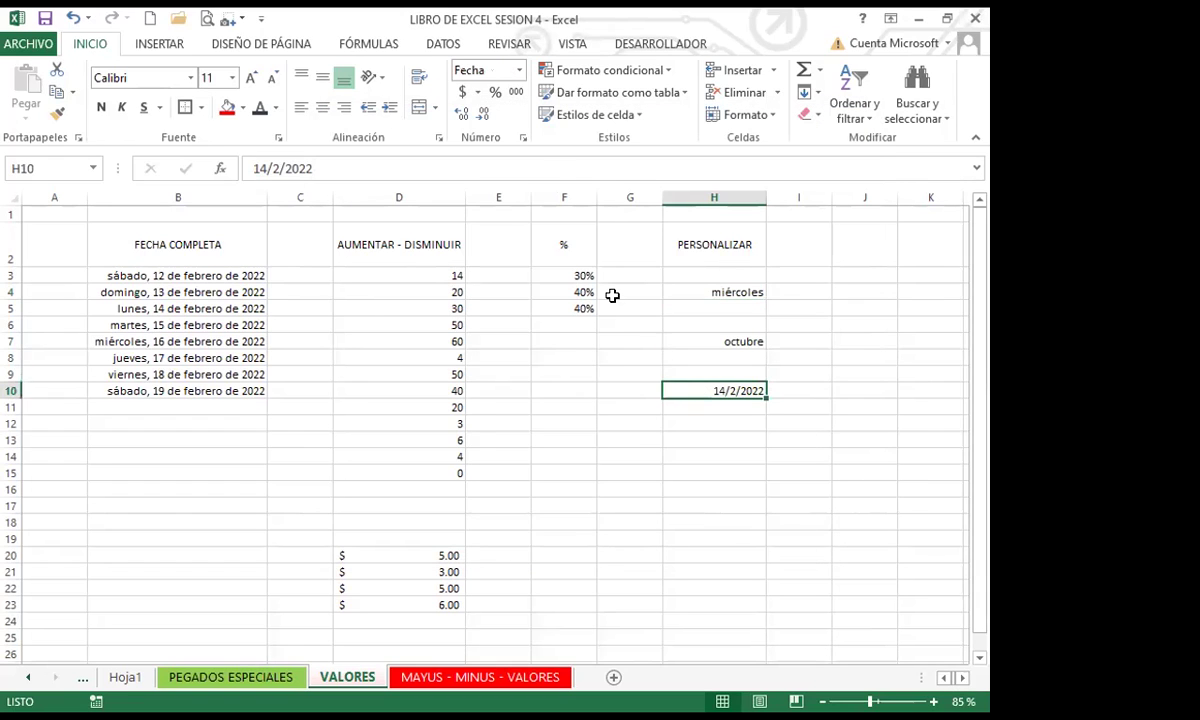
{"action": "left_click", "coordinate": [524, 139]}
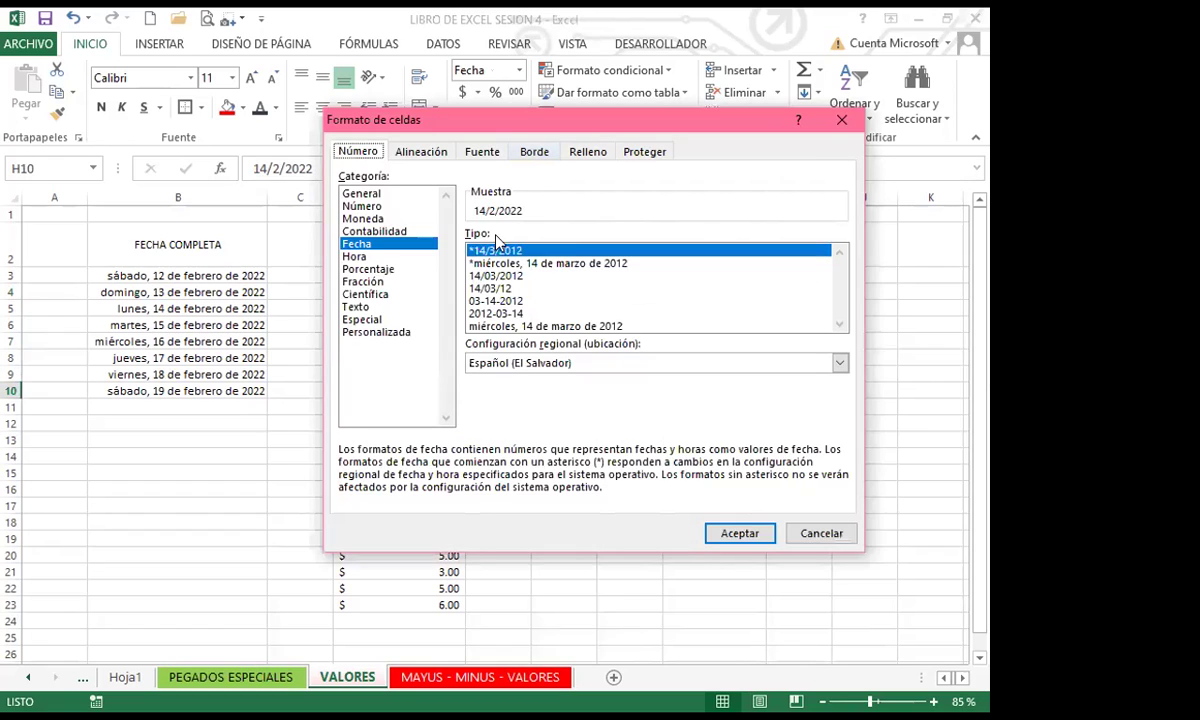
{"action": "left_click", "coordinate": [357, 333]}
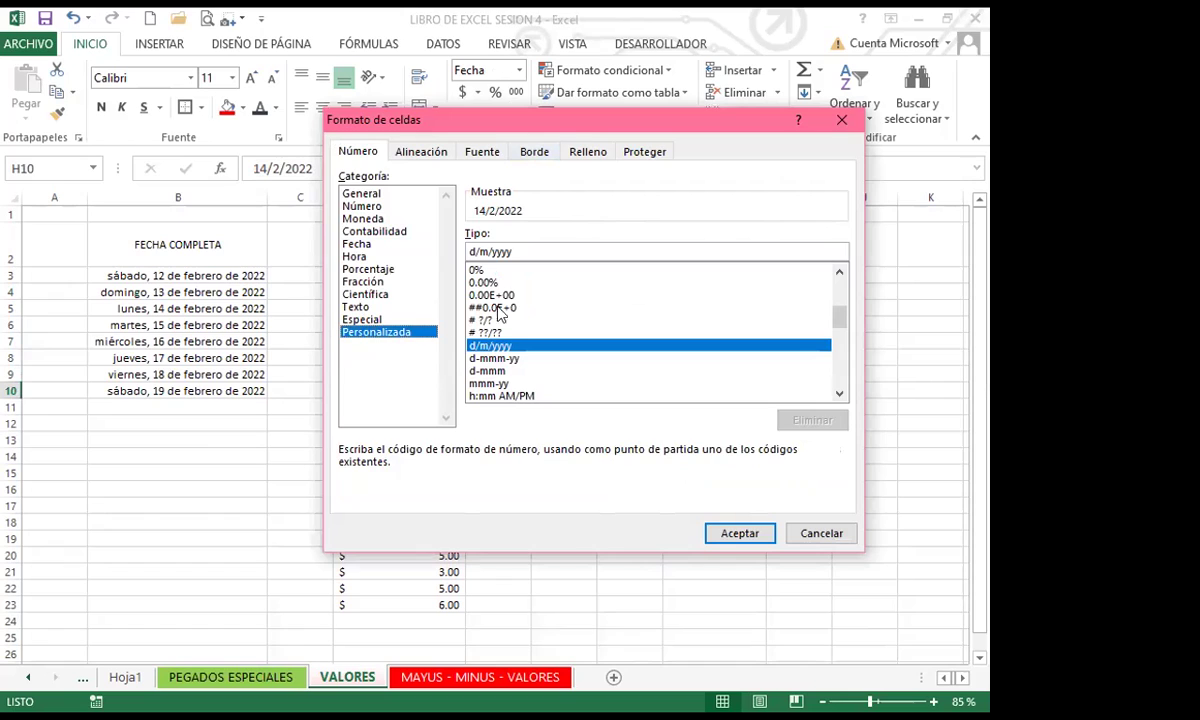
{"action": "left_click_drag", "start_coordinate": [515, 251], "coordinate": [415, 245]}
{"action": "type", "text": "yyyy"}
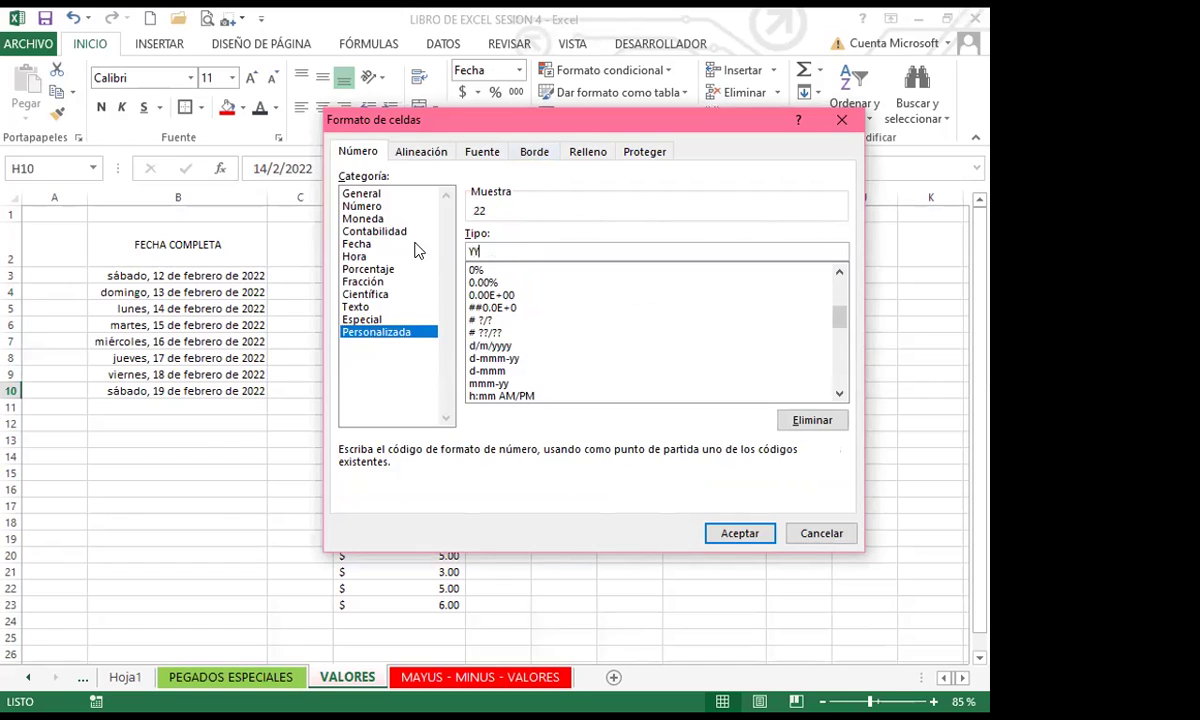
{"action": "left_click", "coordinate": [726, 531]}
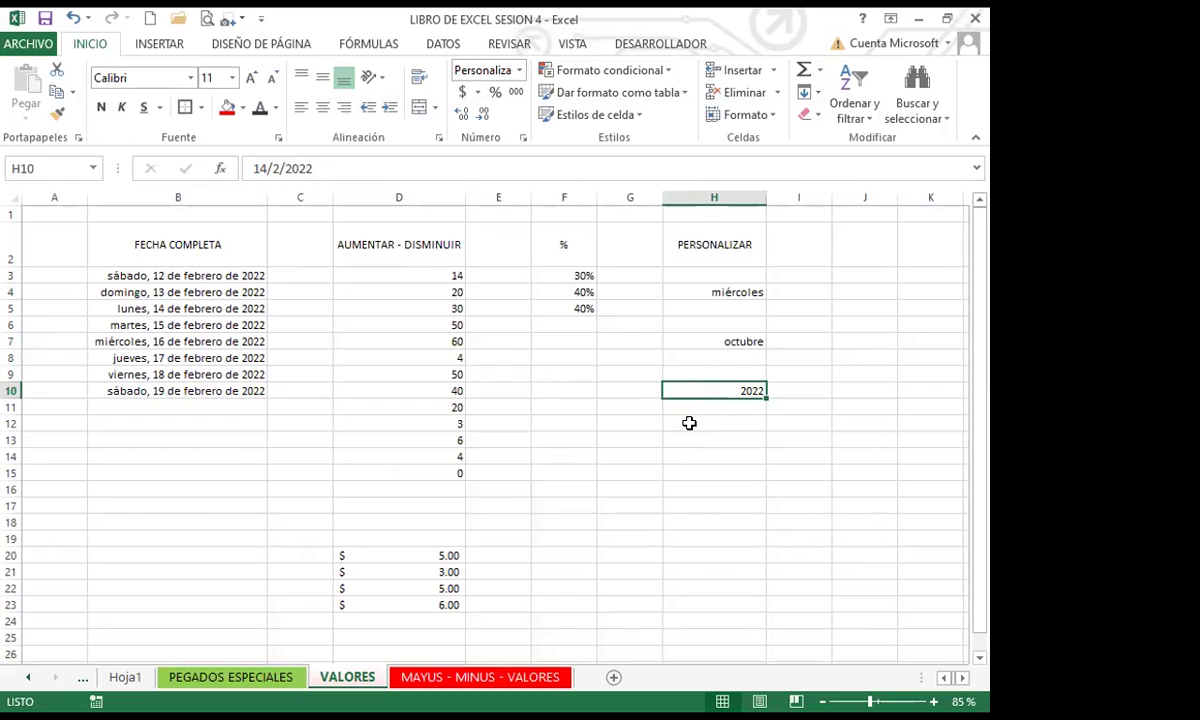
Compare the displayed values of H4, H7 and H10 under PERSONALIZAR with their underlying dates.
{"action": "left_click", "coordinate": [704, 293]}
{"action": "left_click", "coordinate": [699, 340]}
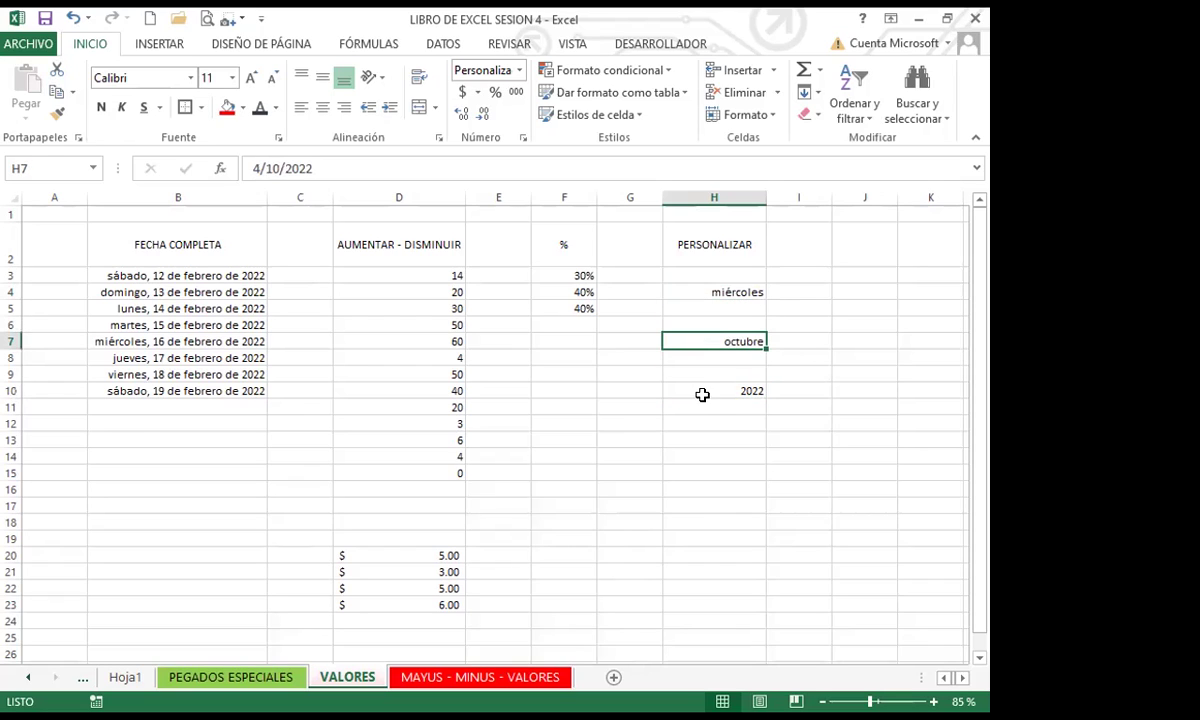
{"action": "left_click", "coordinate": [702, 391]}
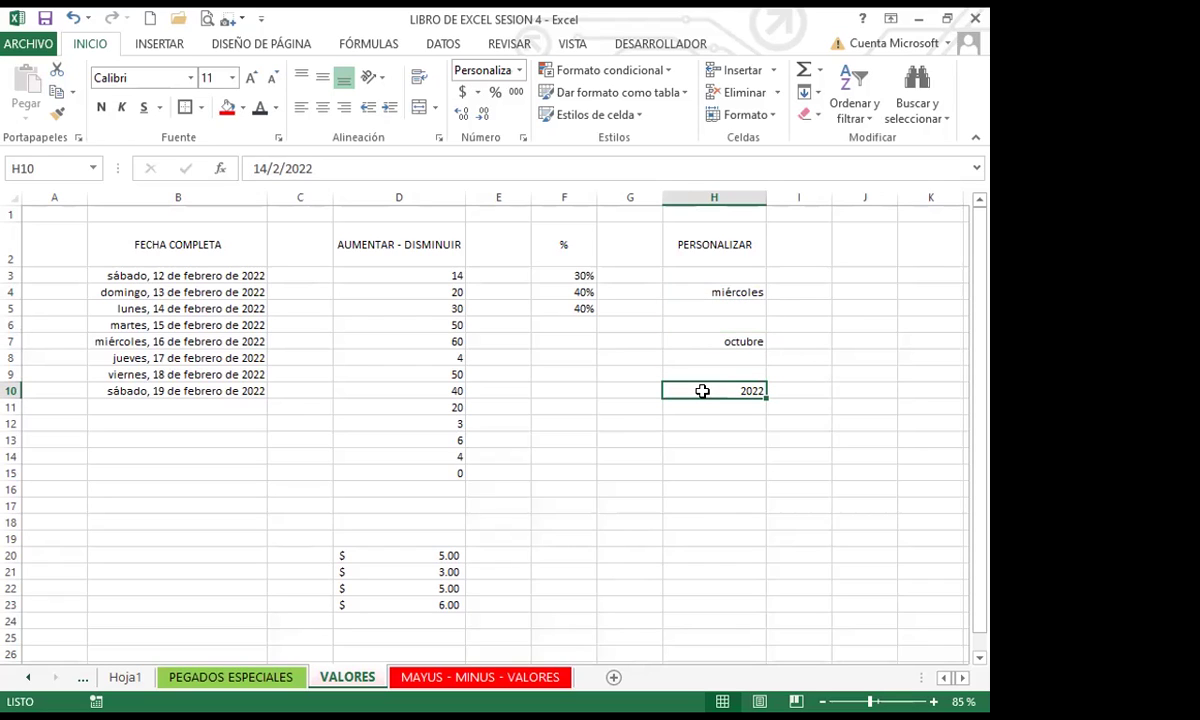
{"action": "left_click", "coordinate": [698, 244]}
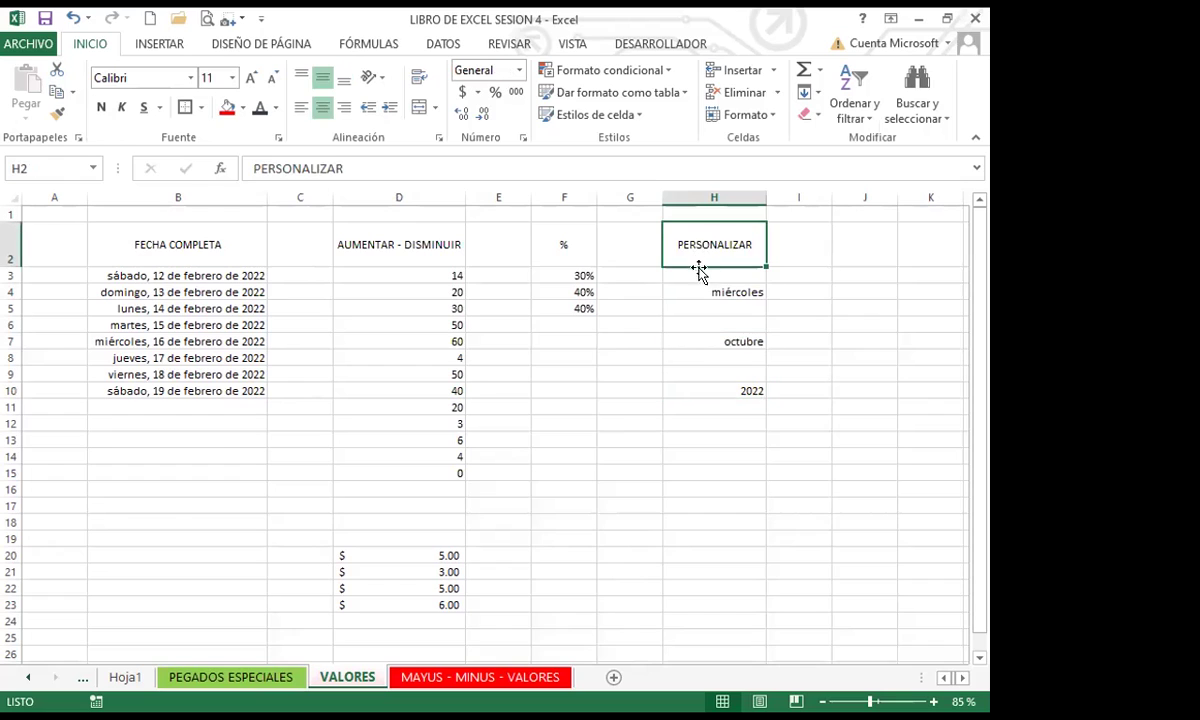
{"action": "left_click_drag", "start_coordinate": [691, 292], "coordinate": [683, 398]}
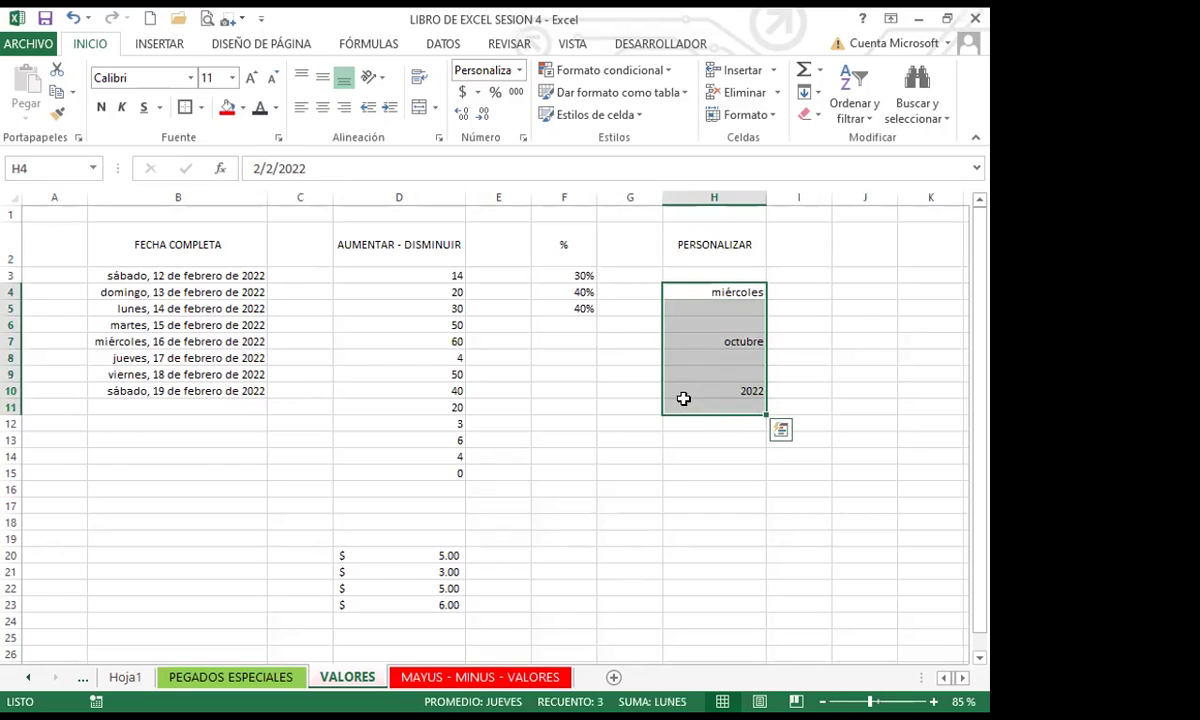
{"action": "left_click", "coordinate": [521, 139]}
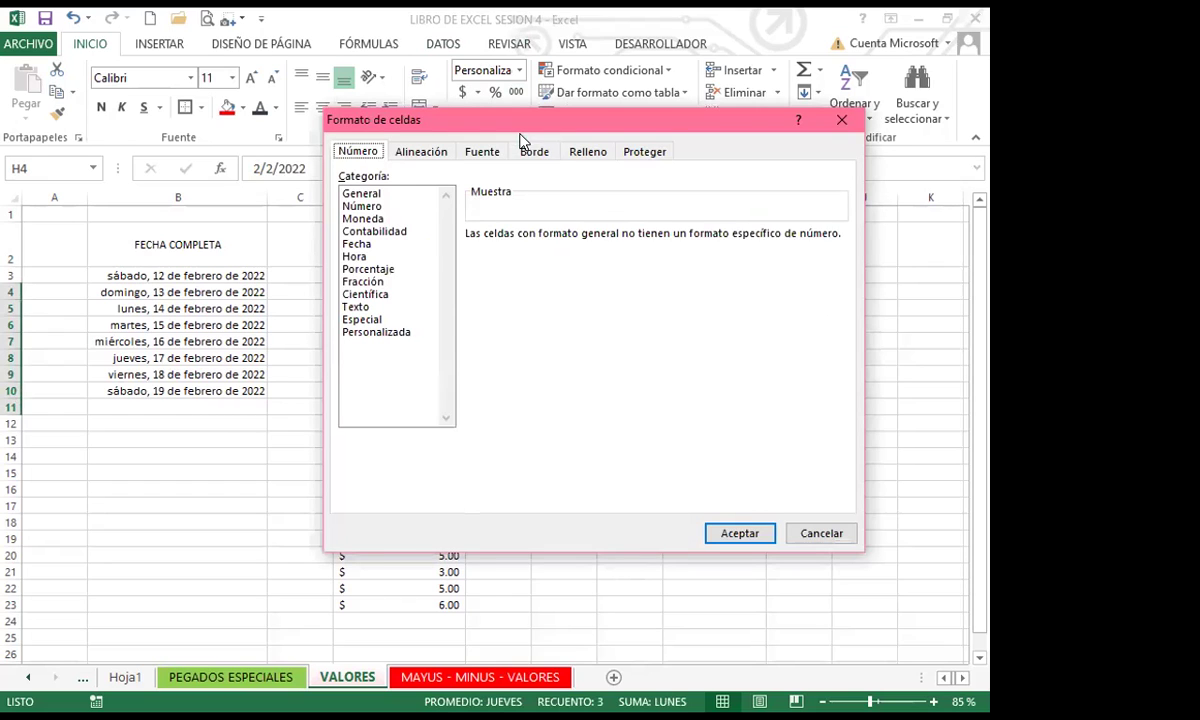
{"action": "left_click", "coordinate": [841, 119]}
{"action": "left_click", "coordinate": [701, 300]}
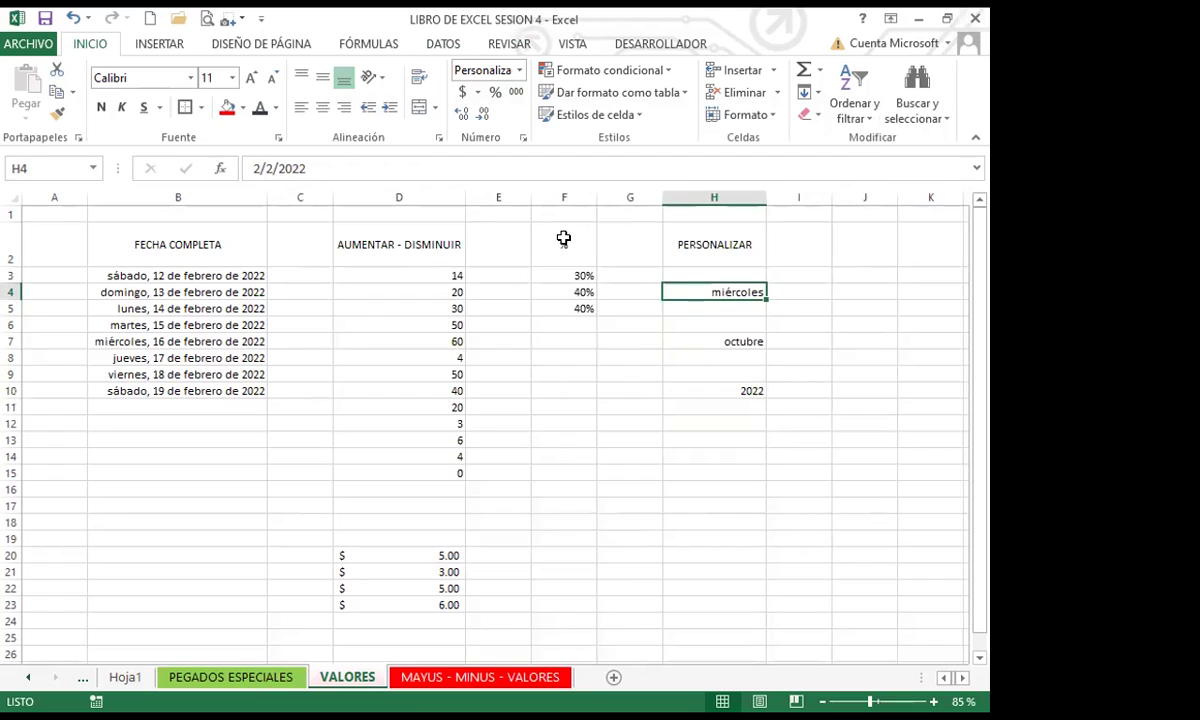
{"action": "left_click", "coordinate": [695, 341]}
{"action": "left_click", "coordinate": [695, 292]}
{"action": "left_click", "coordinate": [695, 341]}
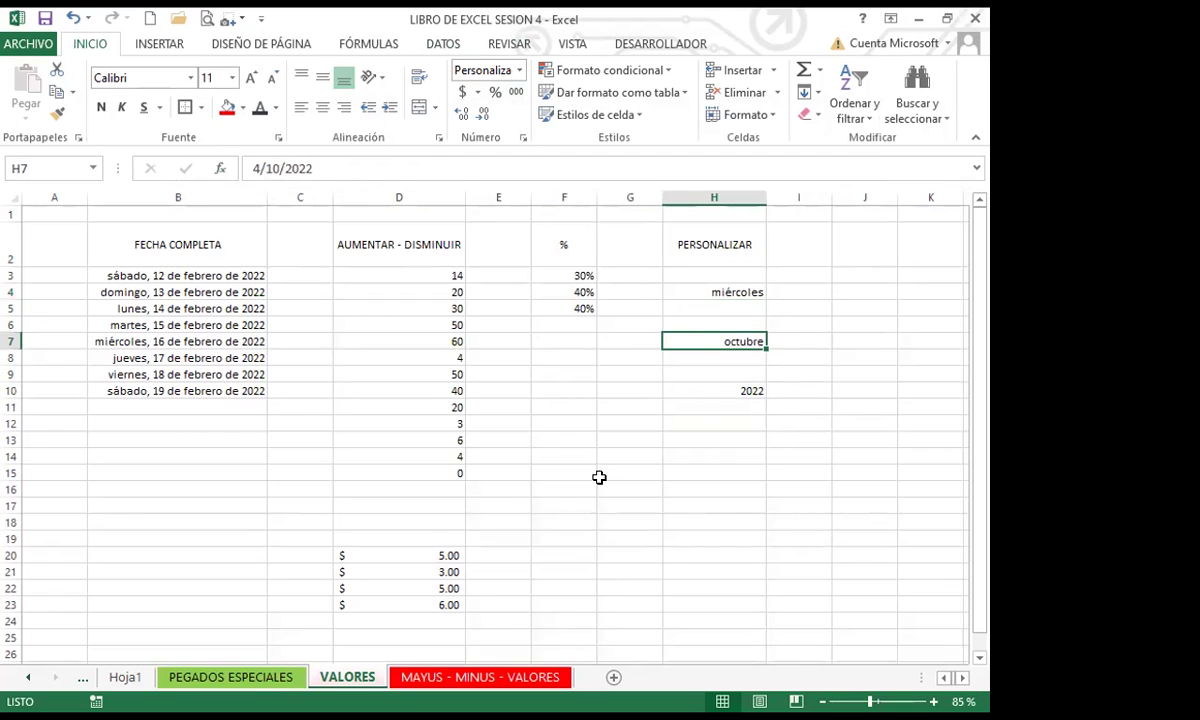
{"action": "left_click", "coordinate": [689, 400]}
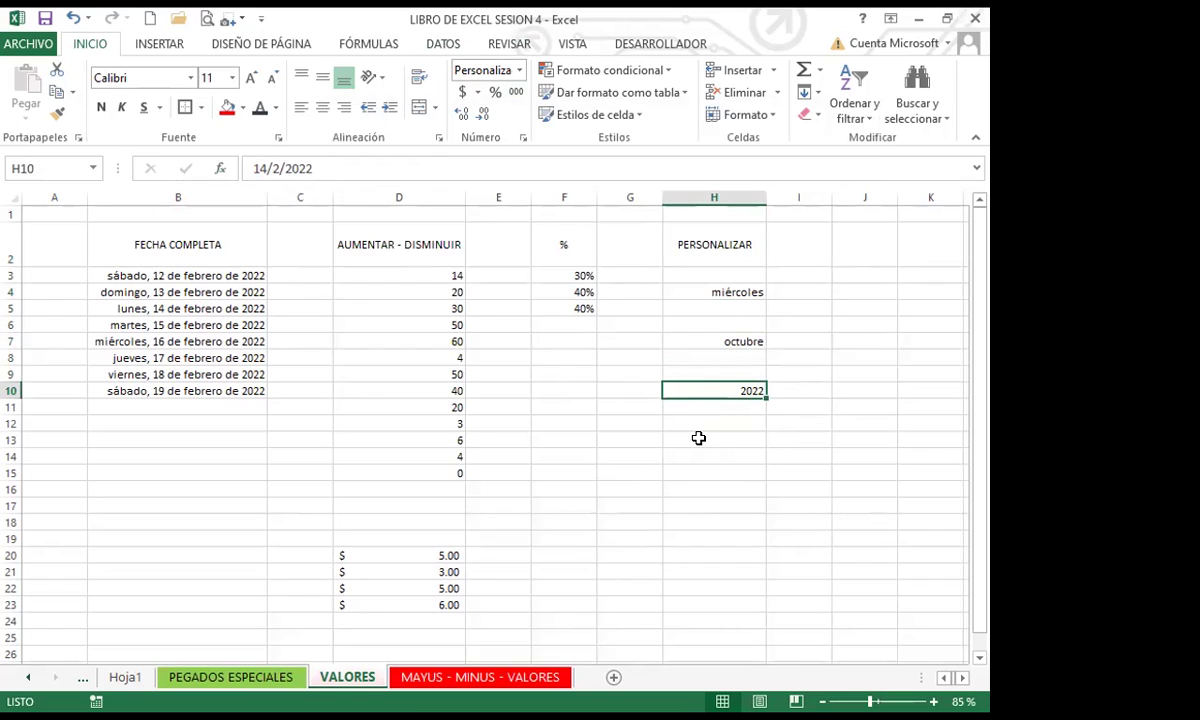
{"action": "left_click", "coordinate": [698, 438]}
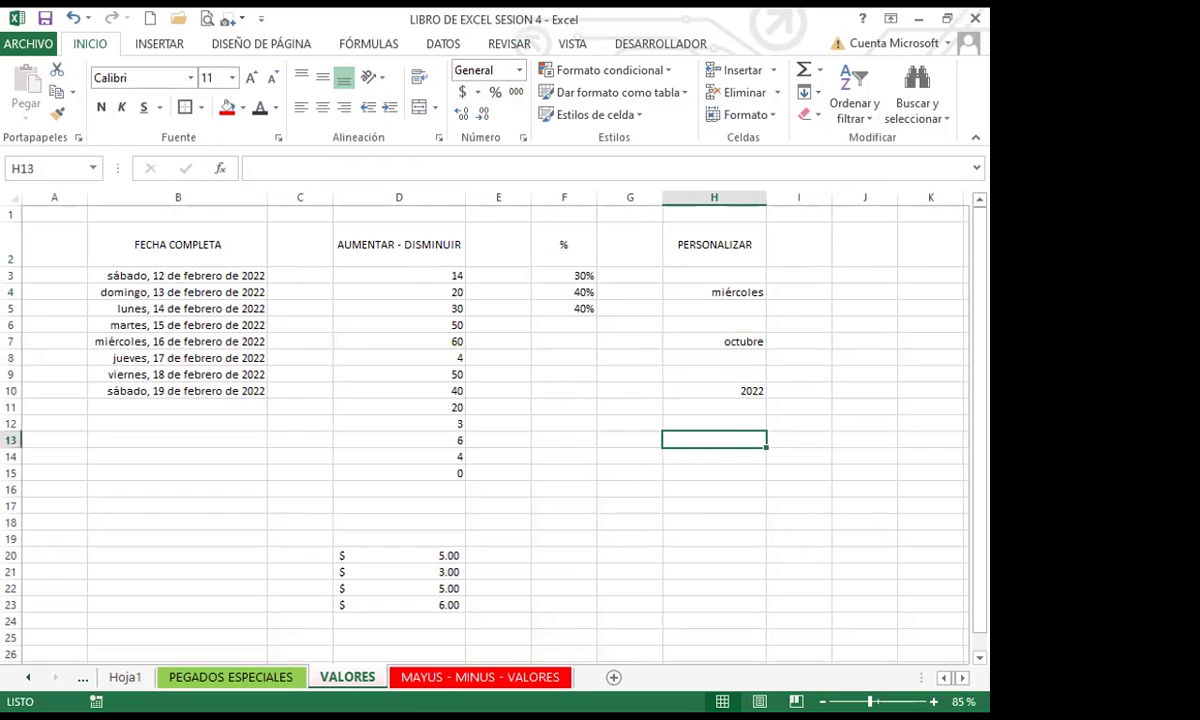